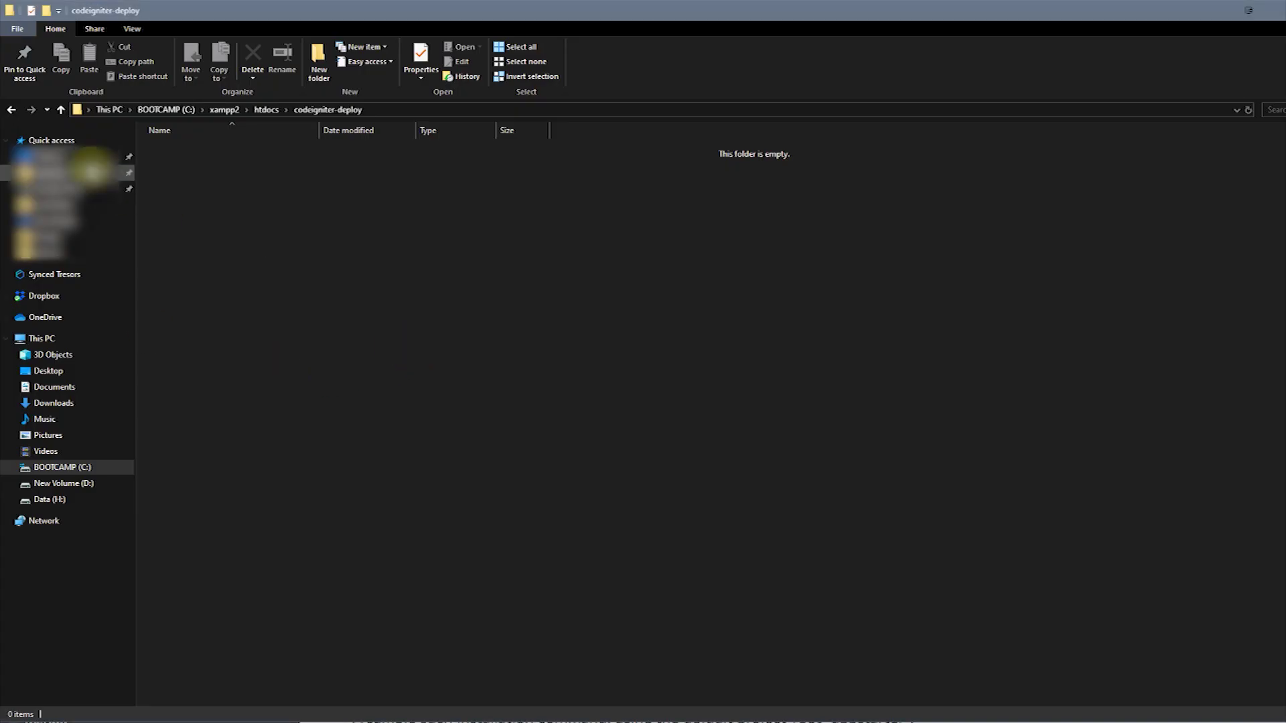
- Open a Windows PowerShell window as administrator in the empty codeigniter-deploy folder
click(7, 140)
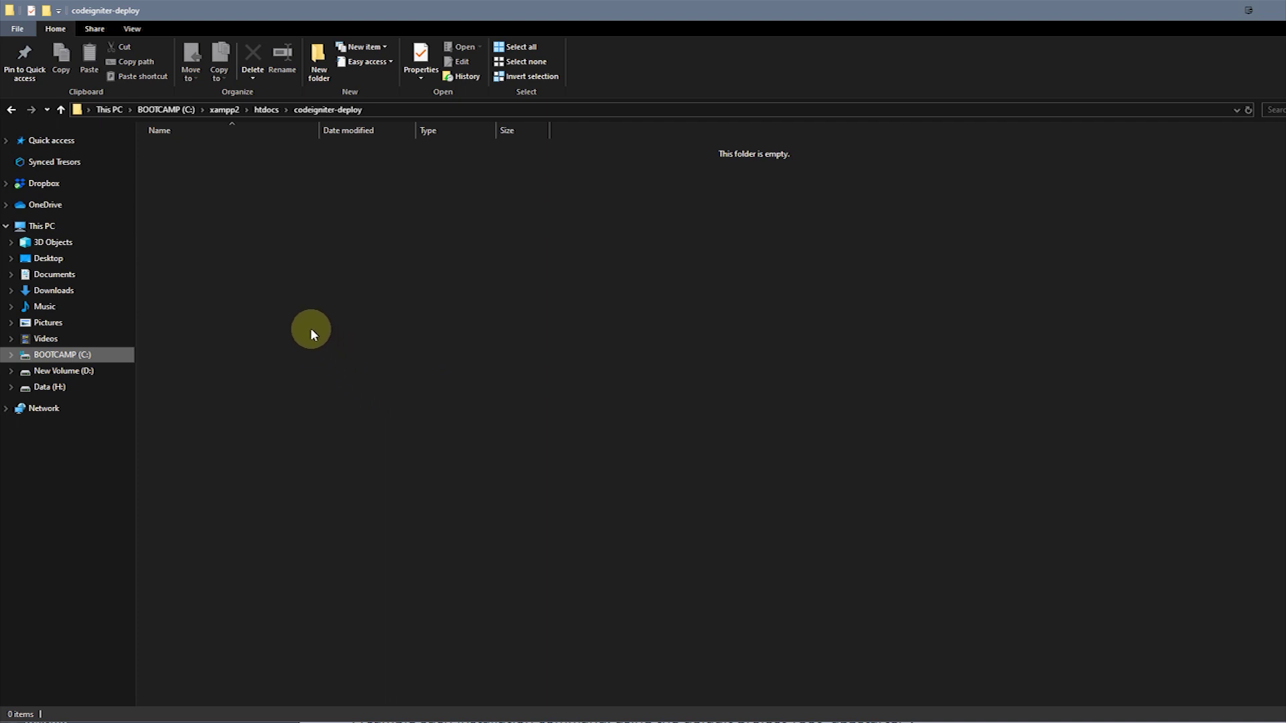
right_click(294, 224)
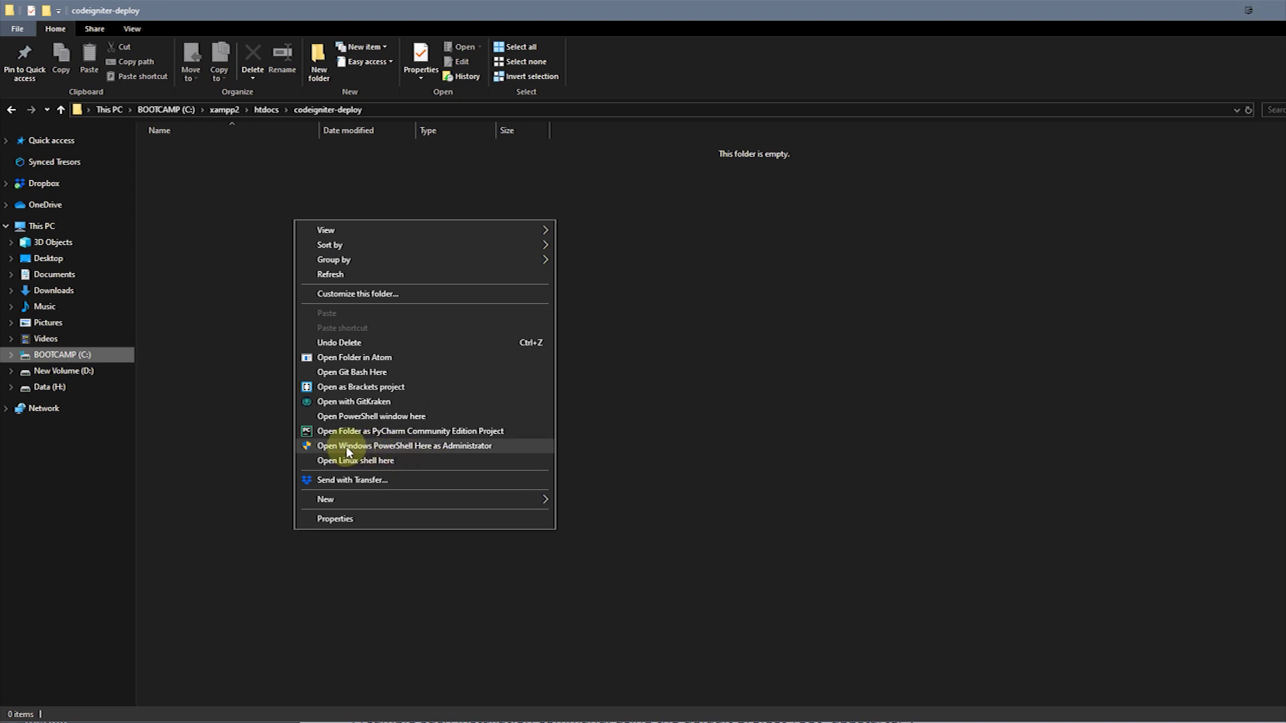
click(404, 447)
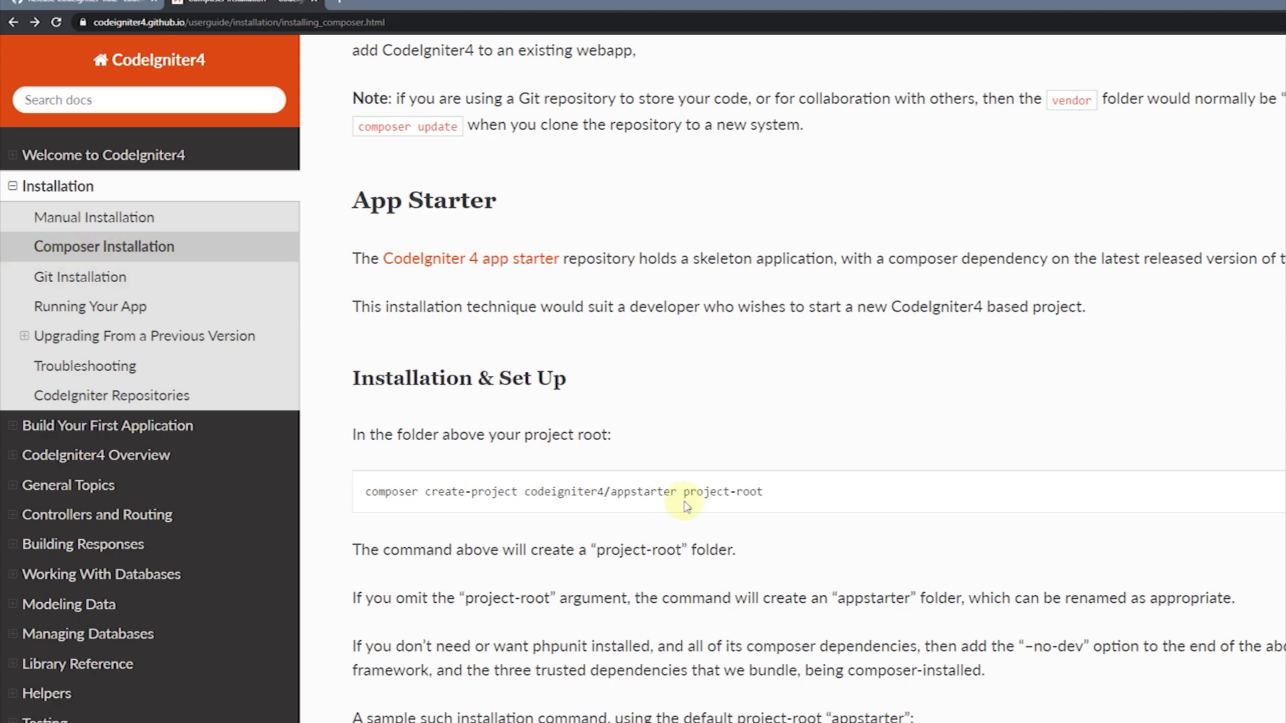
- Try to copy the App Starter installation command from the CodeIgniter4 Composer Installation page into the PowerShell prompt
drag(767, 492, 364, 491)
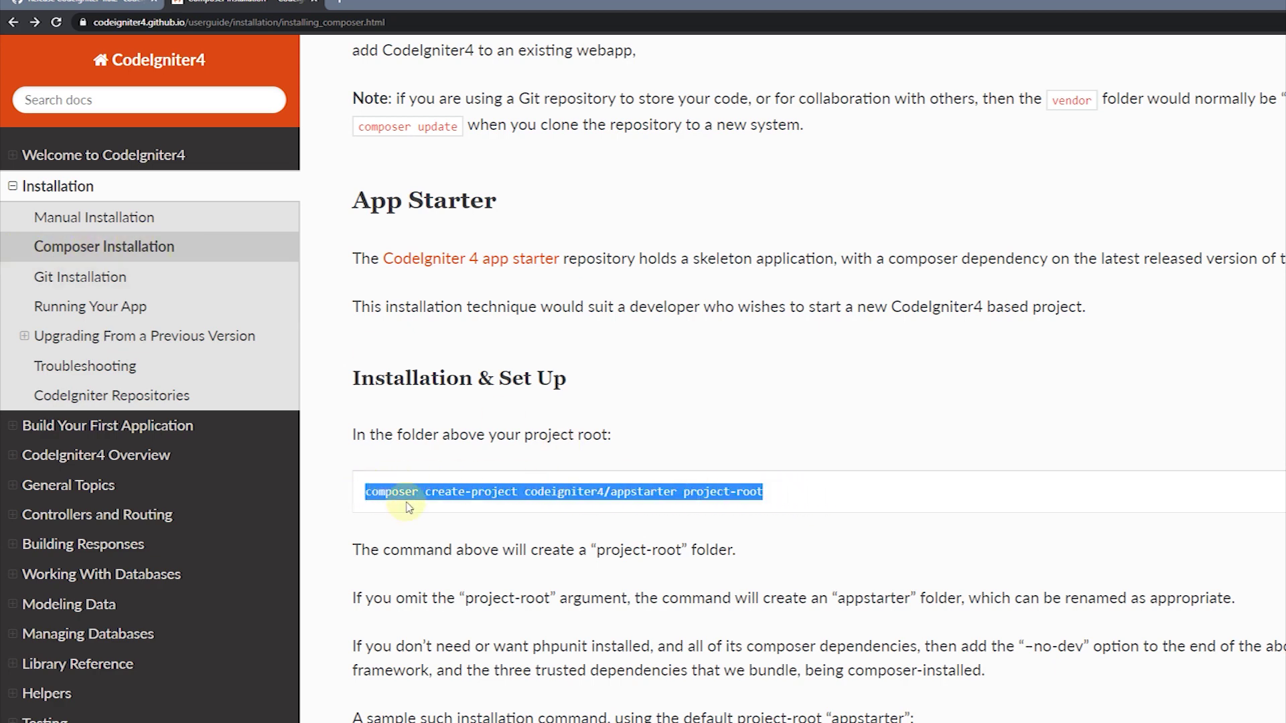
right_click(425, 491)
click(444, 503)
key(alt+Tab)
click(672, 300)
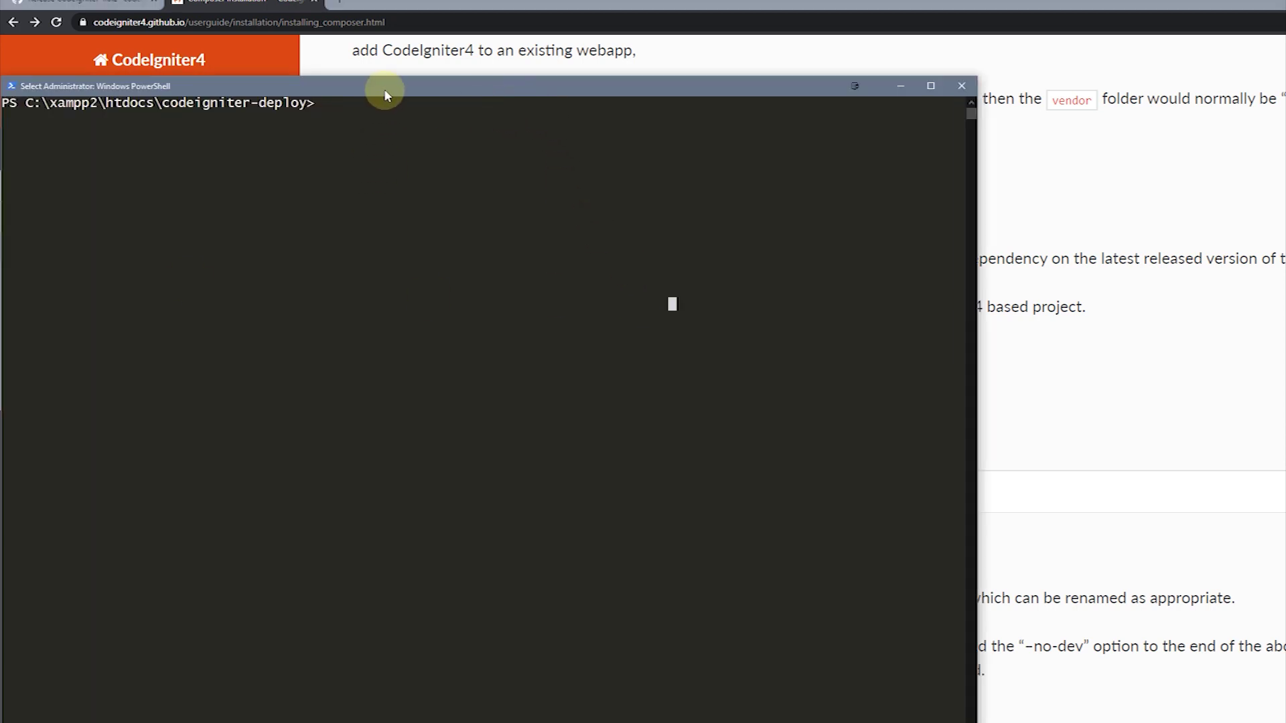
drag(385, 93, 405, 91)
click(348, 241)
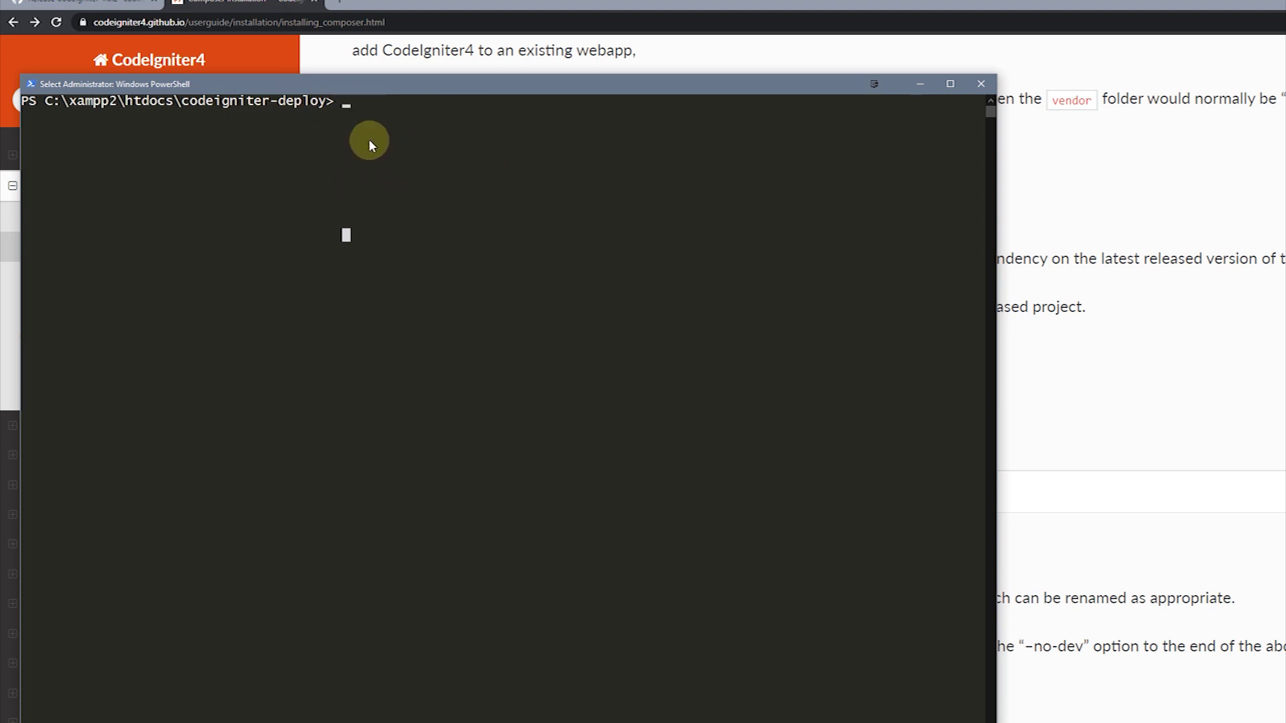
key(Escape)
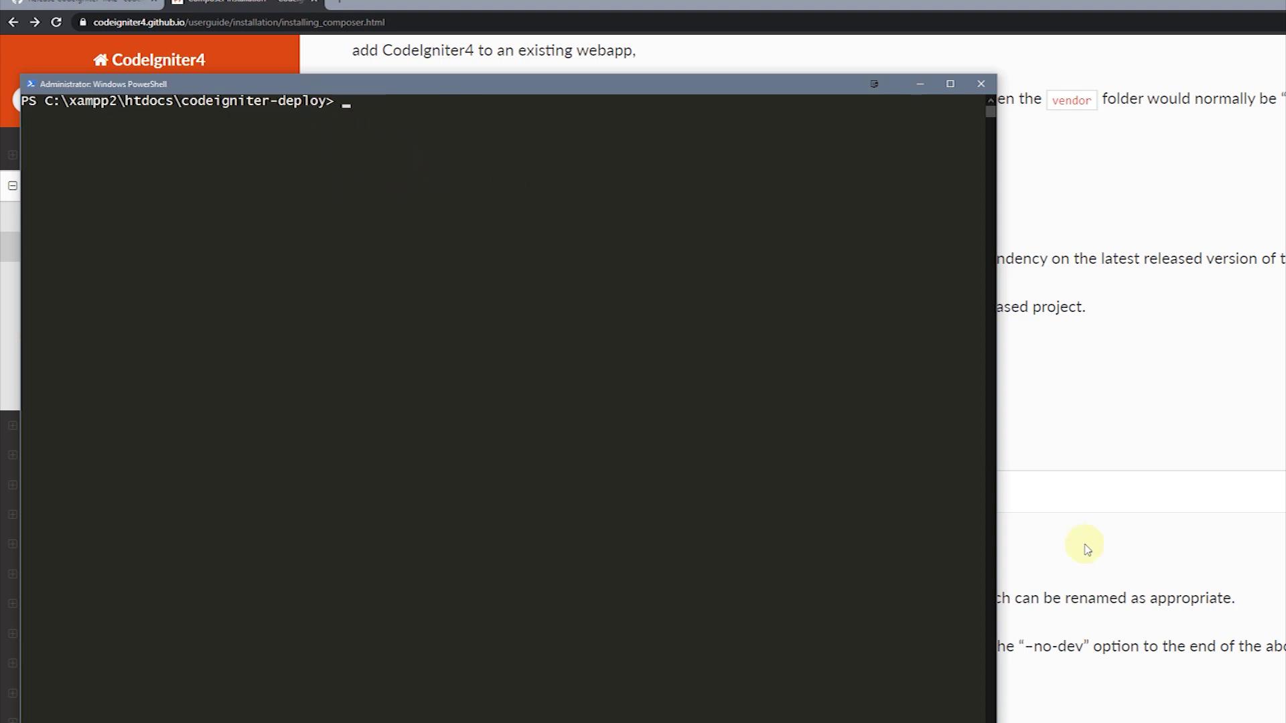
click(1182, 577)
drag(767, 492, 365, 495)
key(alt+Tab)
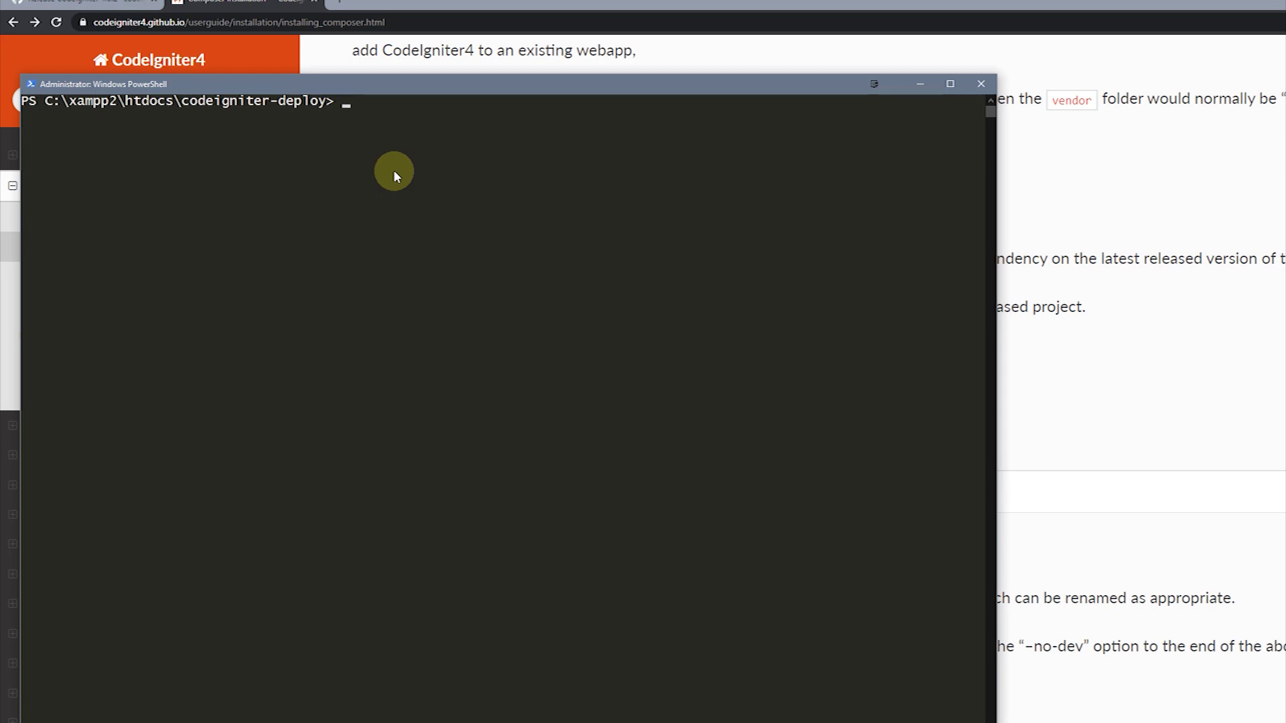
key(alt+Tab)
right_click(727, 496)
click(729, 499)
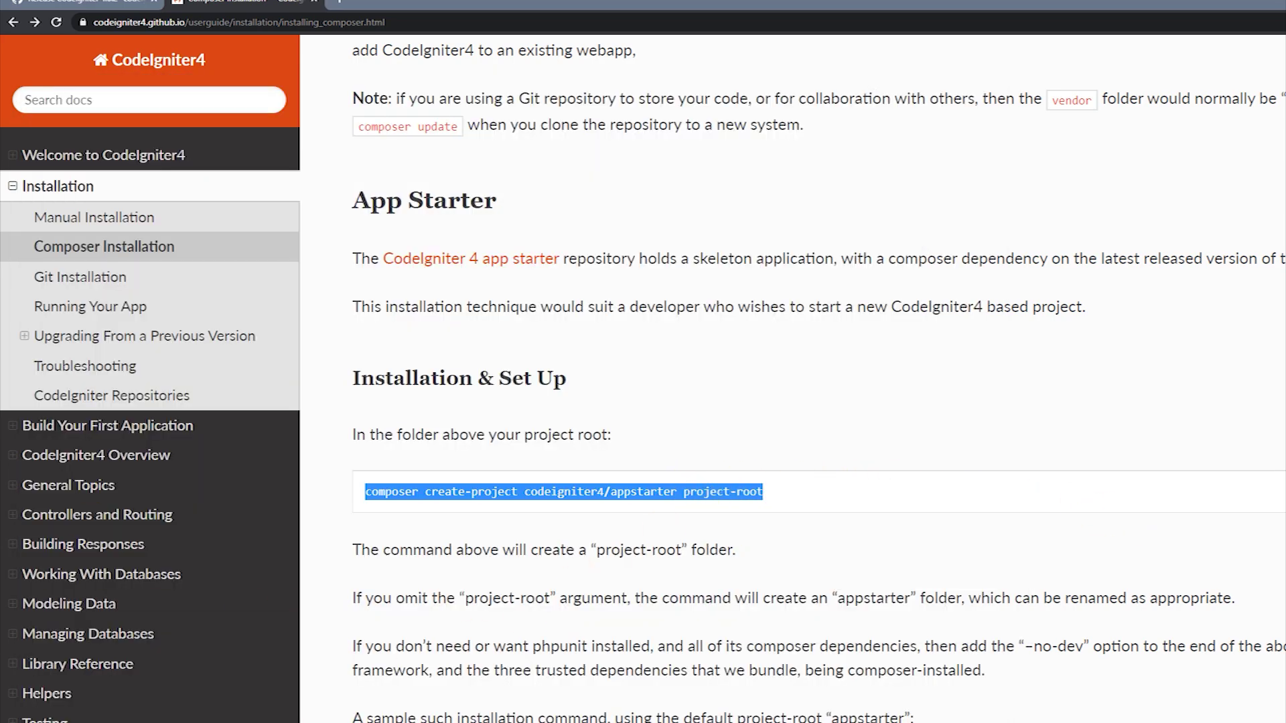
key(alt+Tab)
click(421, 188)
right_click(422, 188)
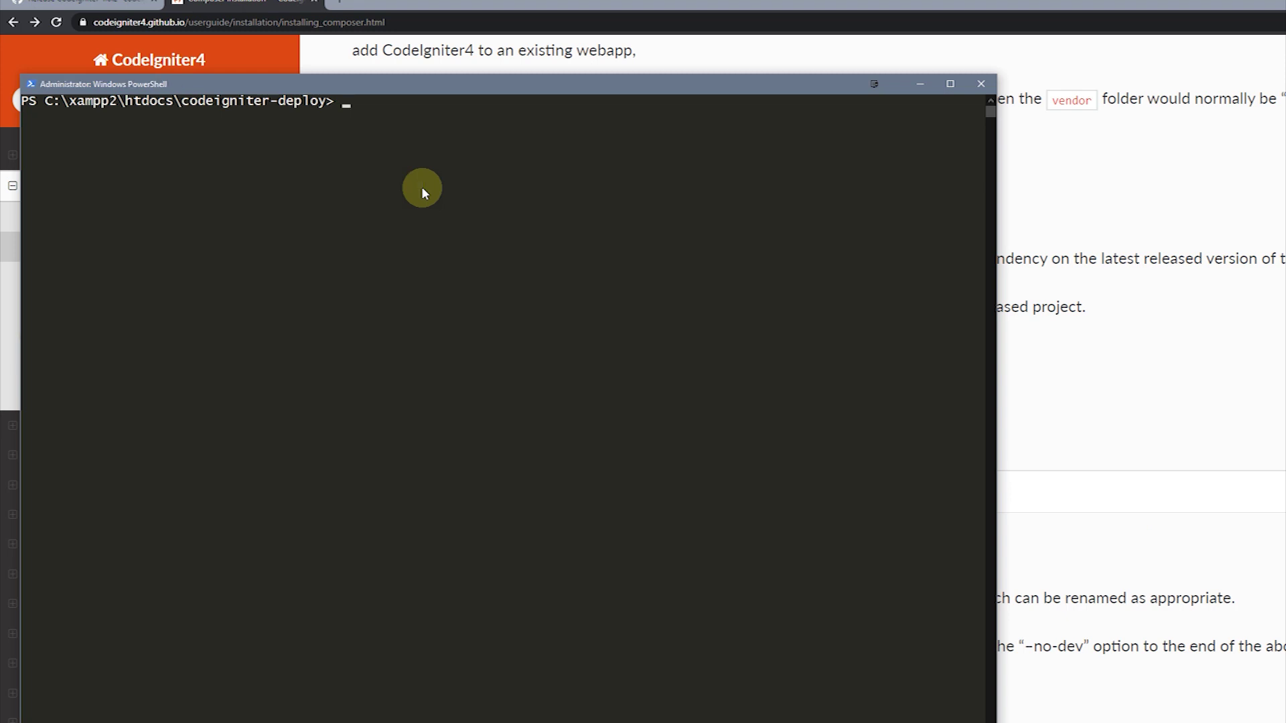
- Copy "composer create-project codeigniter4/appstarter project-root" from the CodeIgniter4 guide and paste it at the PowerShell prompt
drag(472, 88, 509, 543)
right_click(534, 493)
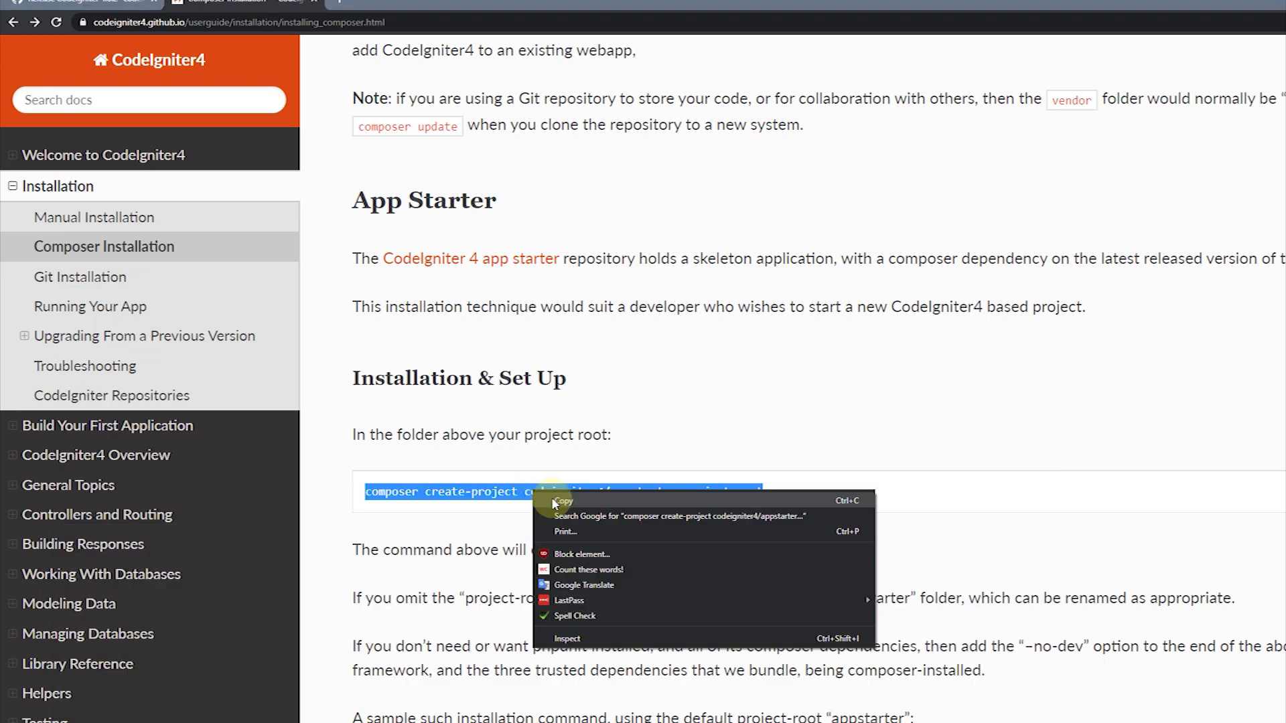
click(552, 497)
key(alt+Tab)
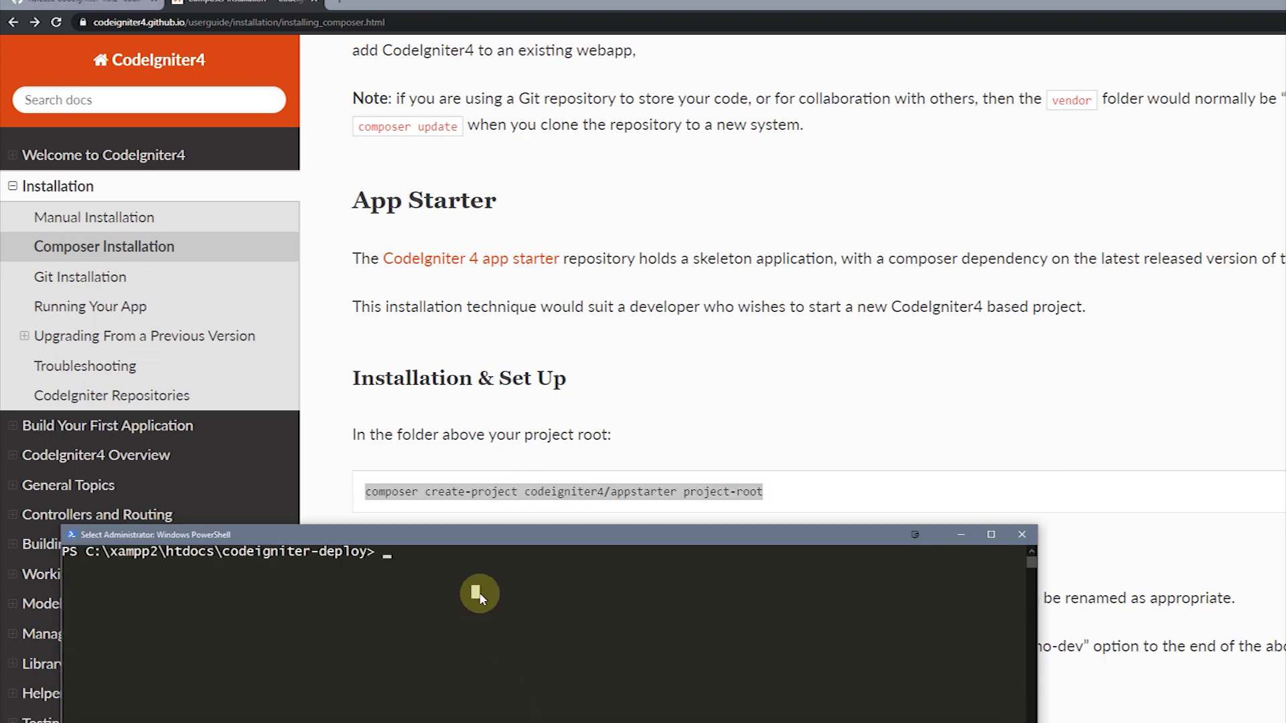
right_click(589, 493)
click(600, 499)
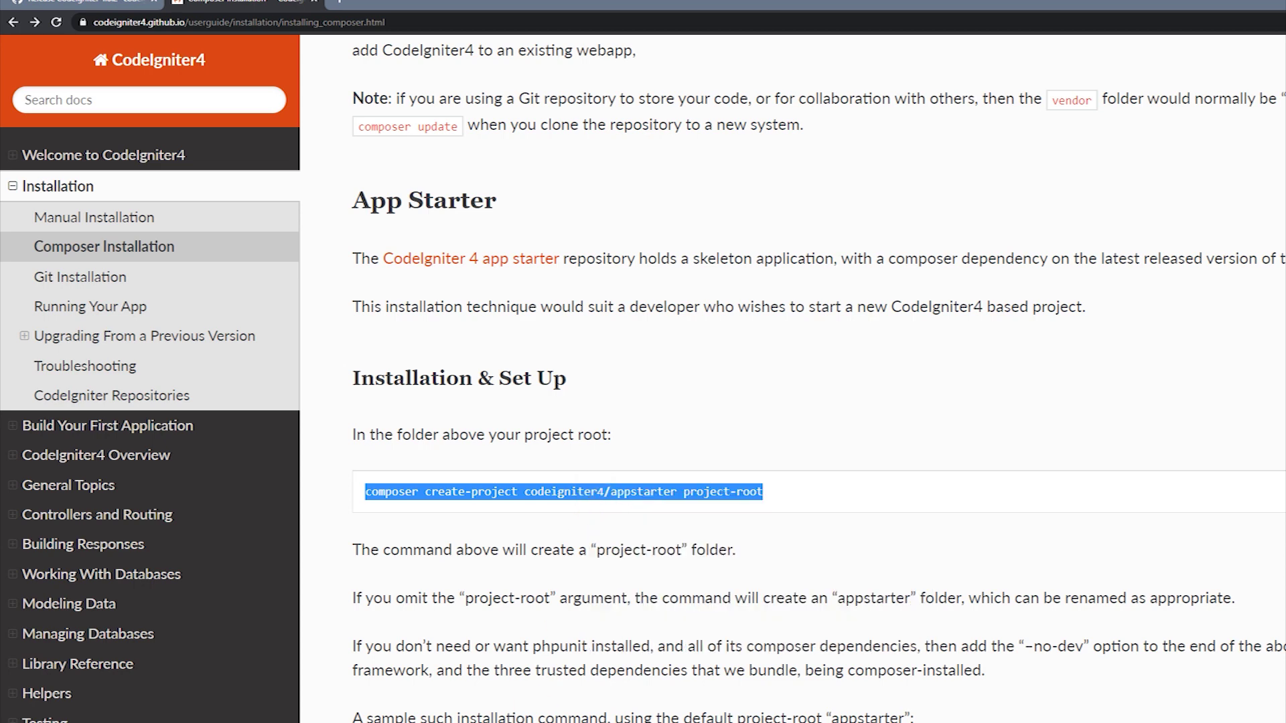
key(alt+Tab)
key(ctrl+v)
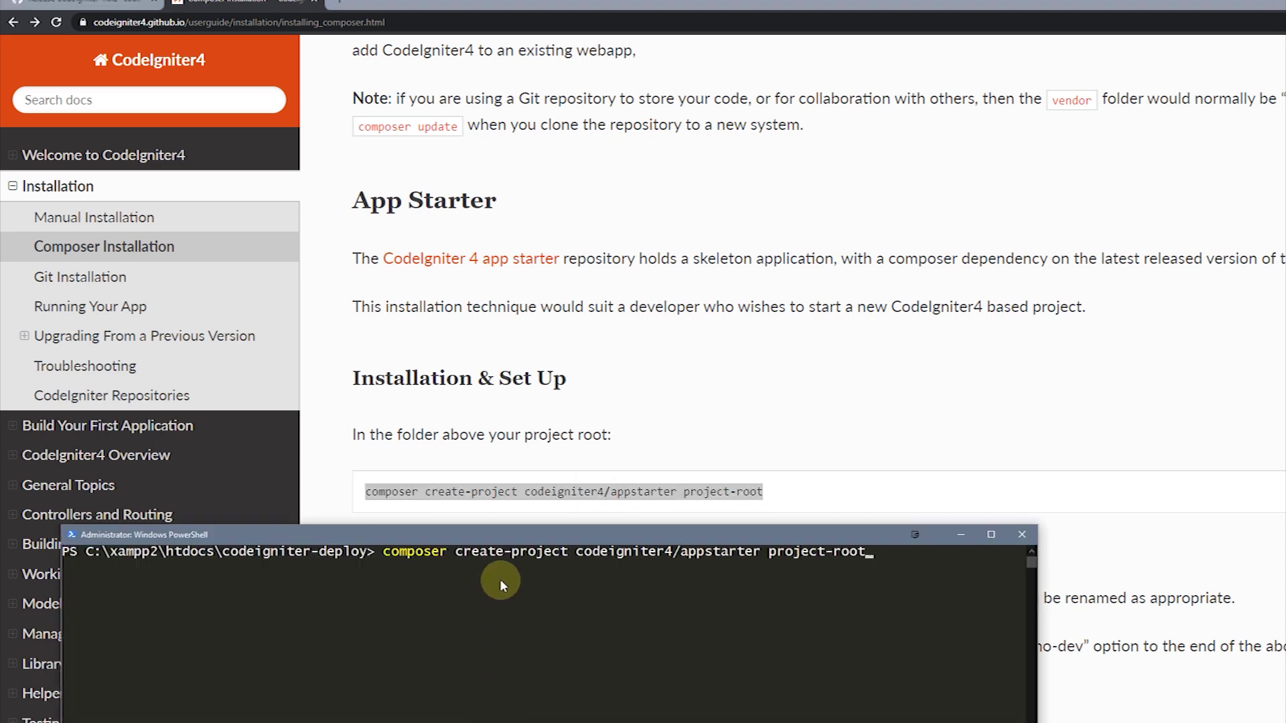
- Replace project-root with liveApp in the pasted composer command and run it
drag(554, 524, 569, 96)
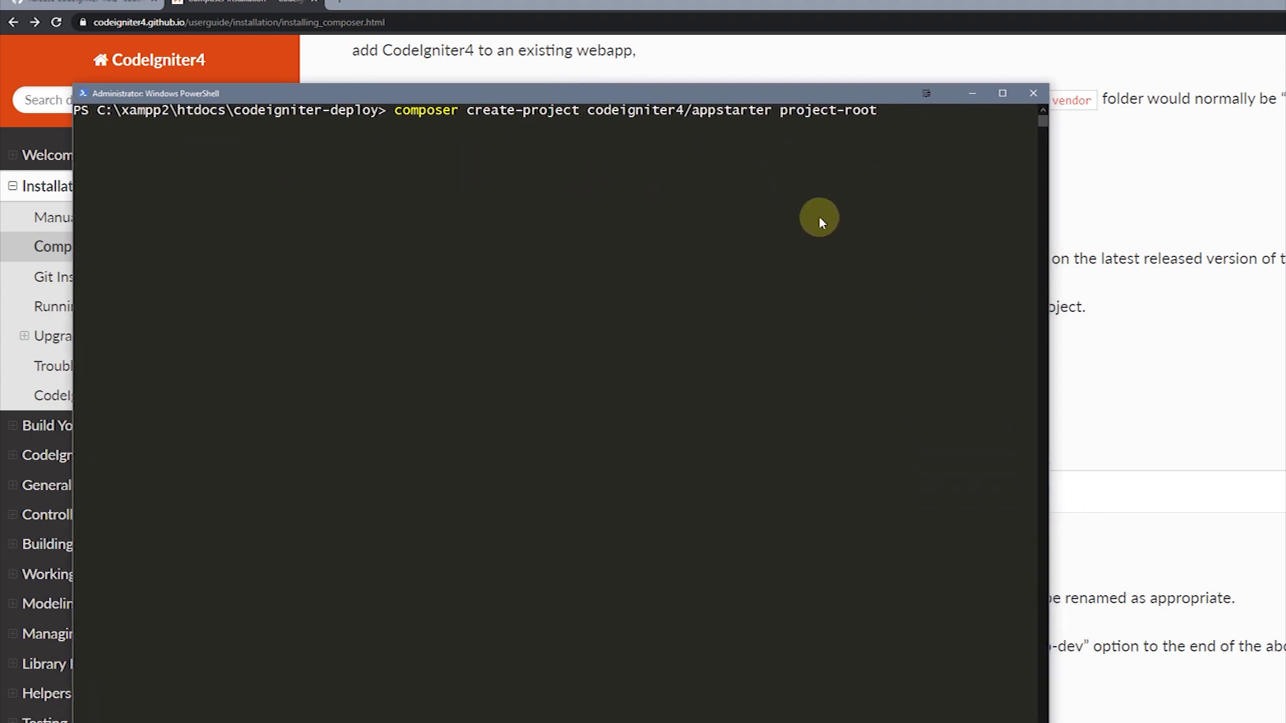
key(BackSpace)
key(BackSpace)
key(BackSpace)
key(BackSpace)
key(BackSpace)
key(BackSpace)
key(BackSpace)
key(BackSpace)
key(BackSpace)
key(BackSpace)
key(BackSpace)
key(BackSpace)
text(liveApp)
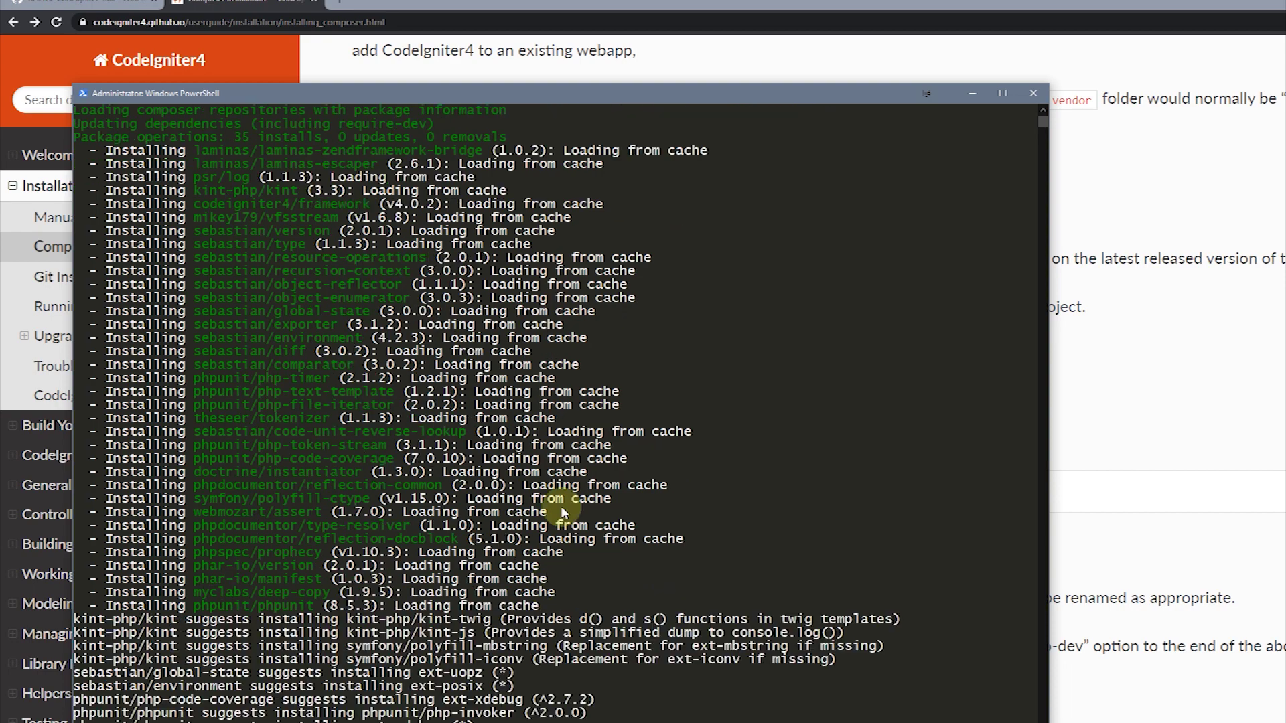
- Close the PowerShell window and open the new liveApp folder in File Explorer
drag(635, 95, 629, 14)
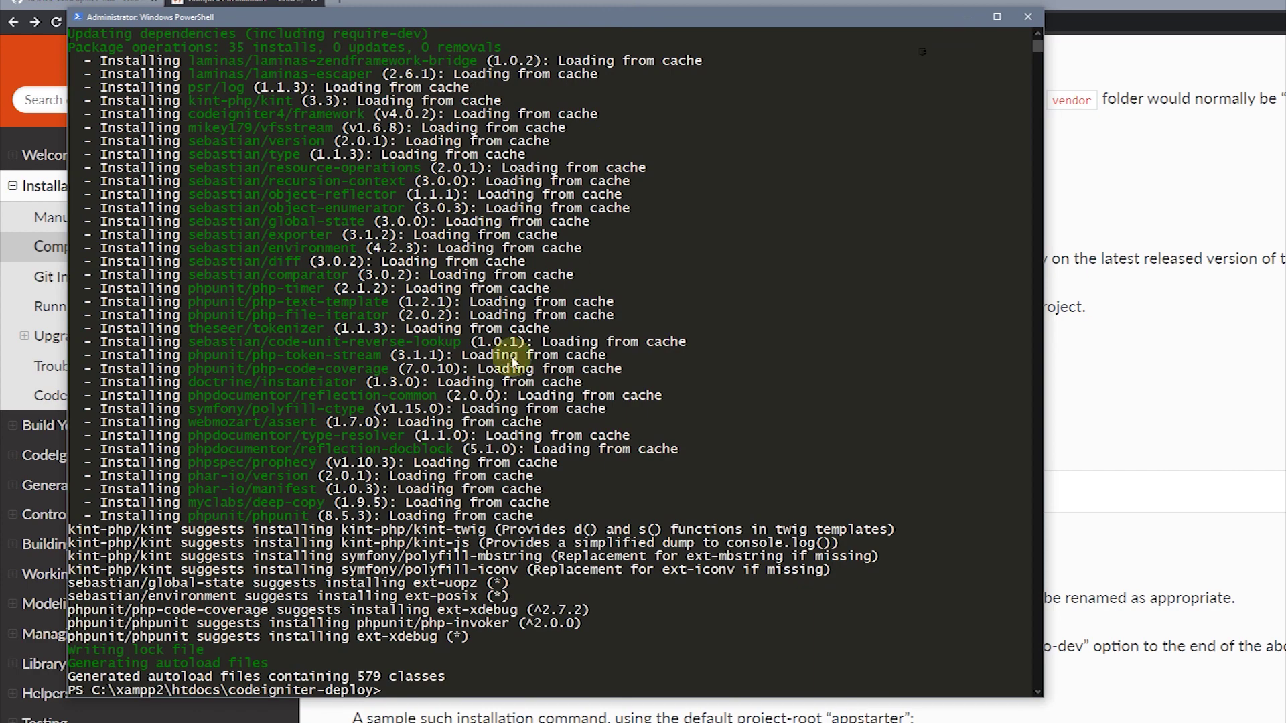
click(1029, 18)
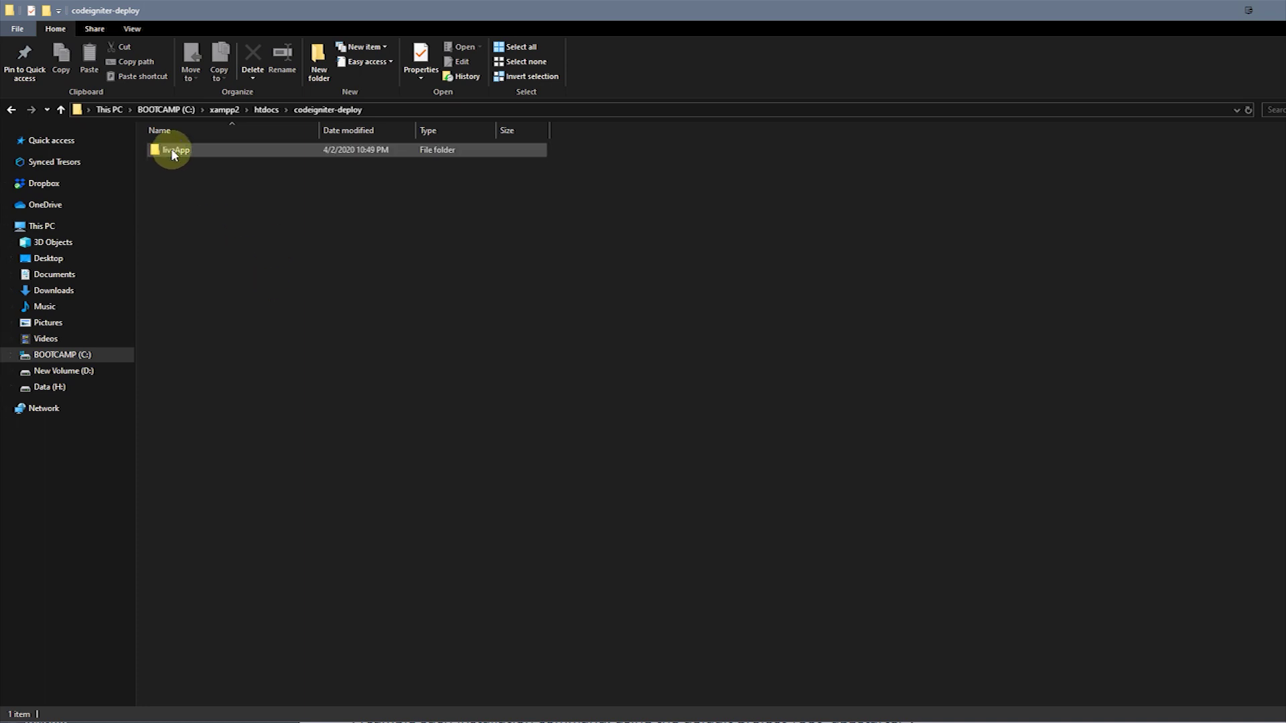
double_click(173, 152)
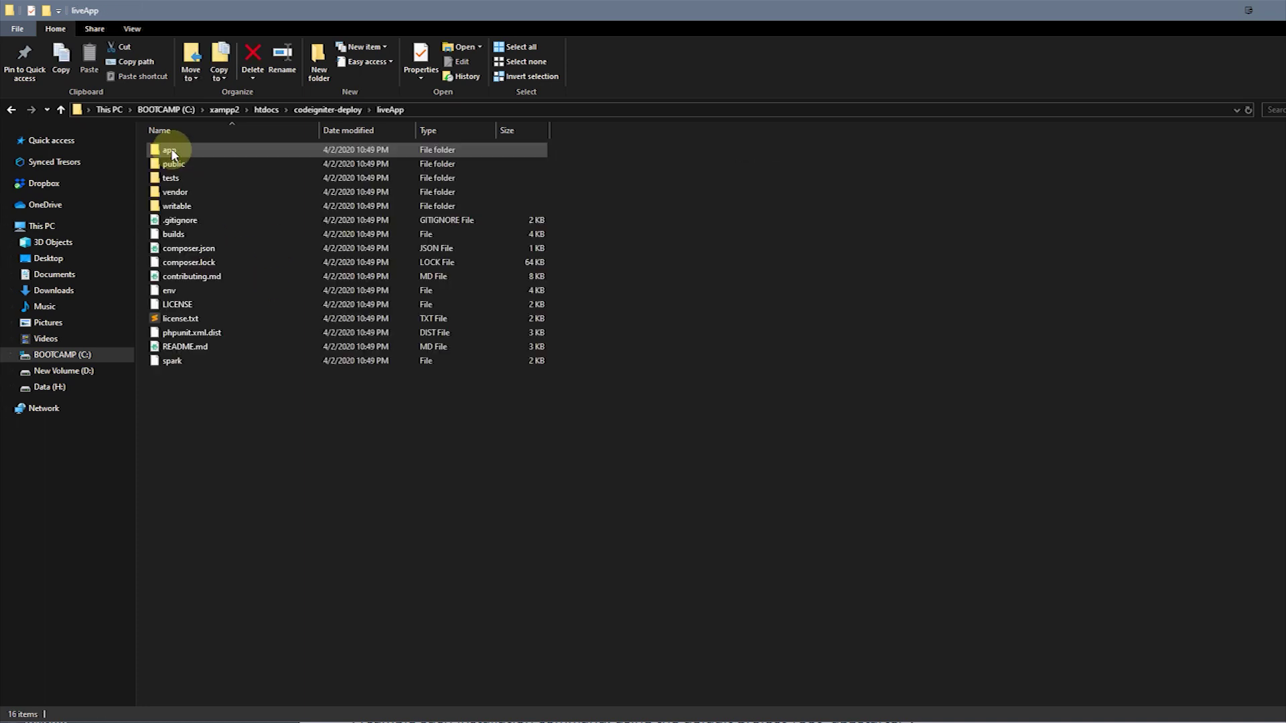
- Examine the liveApp project's app and public folders, including the files inside public
click(183, 150)
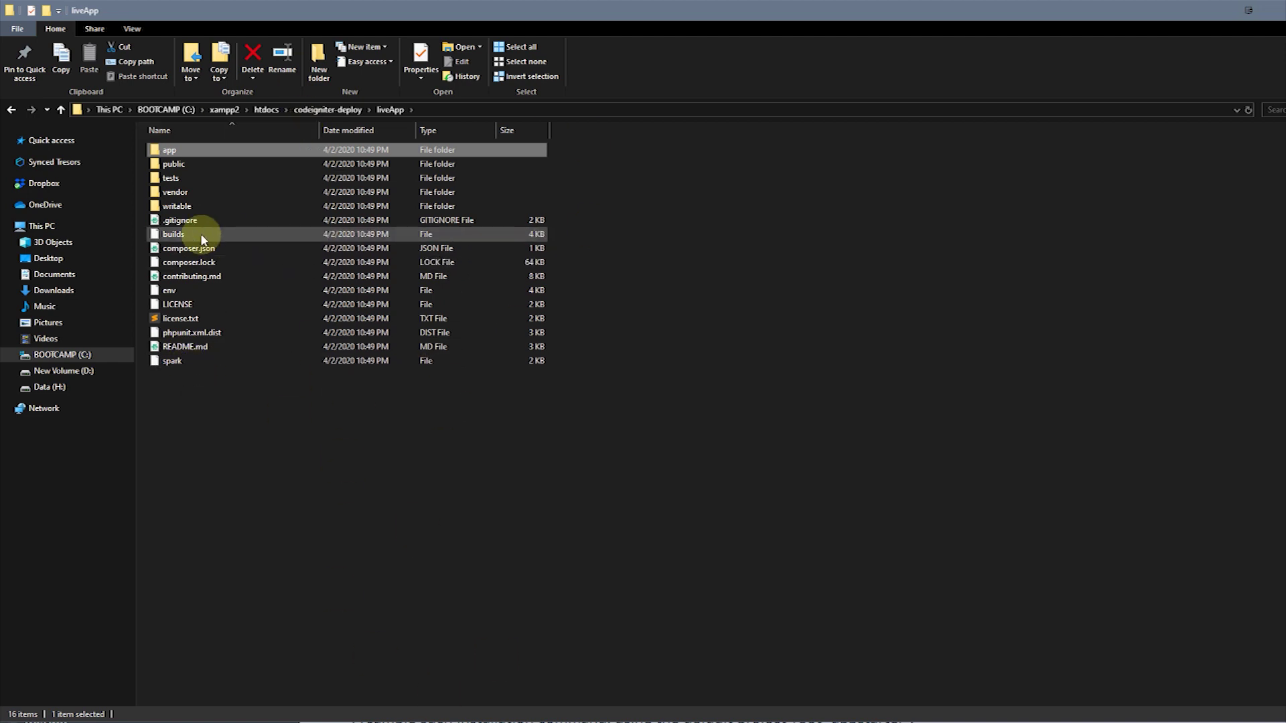
click(199, 165)
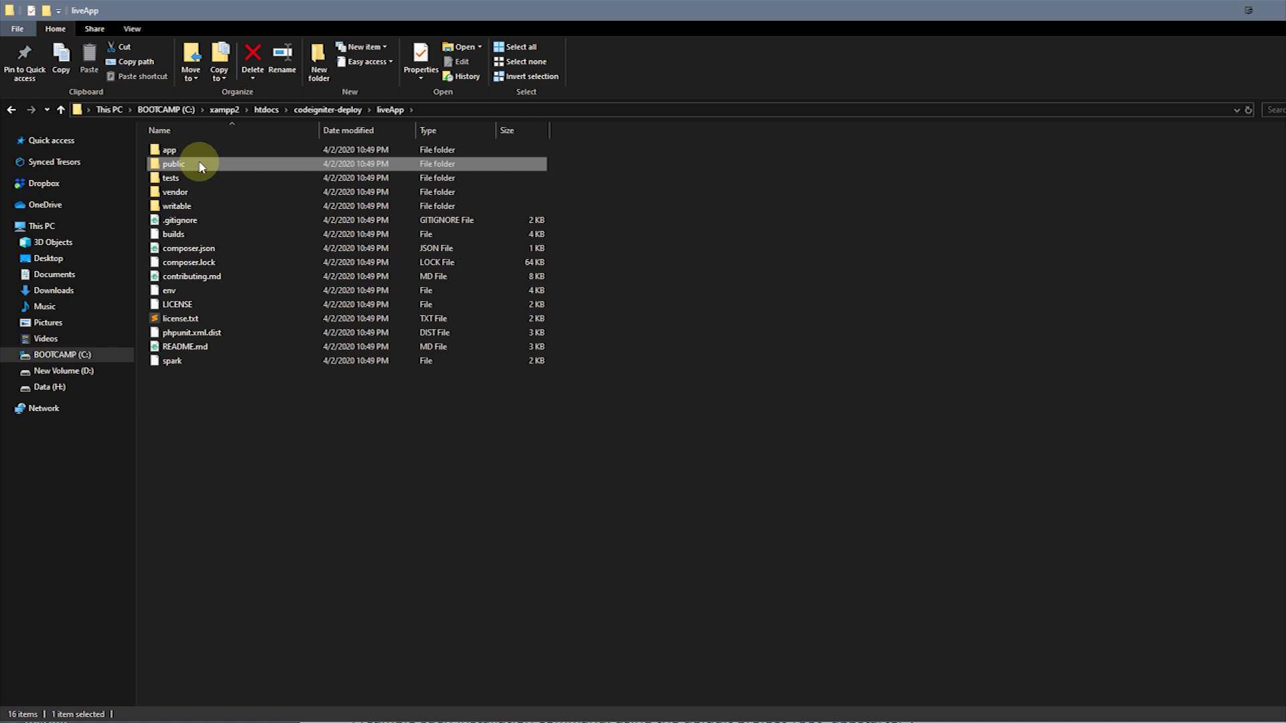
double_click(200, 166)
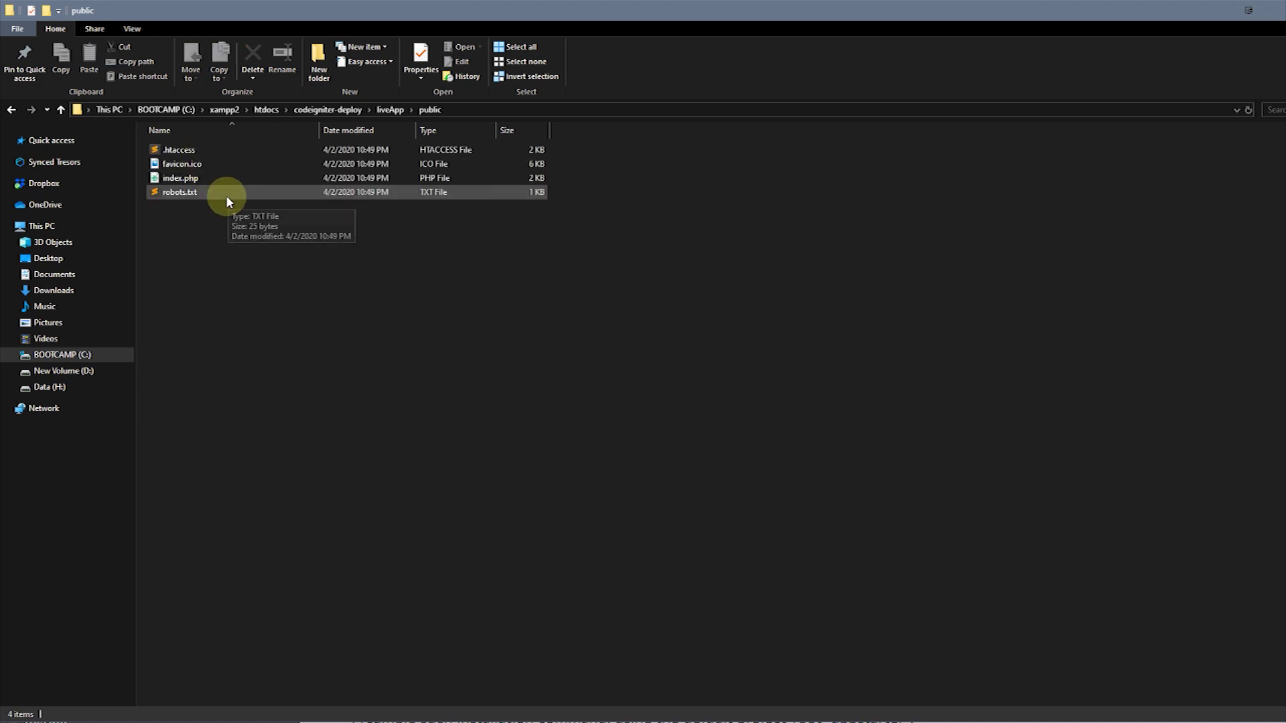
key(alt+Left)
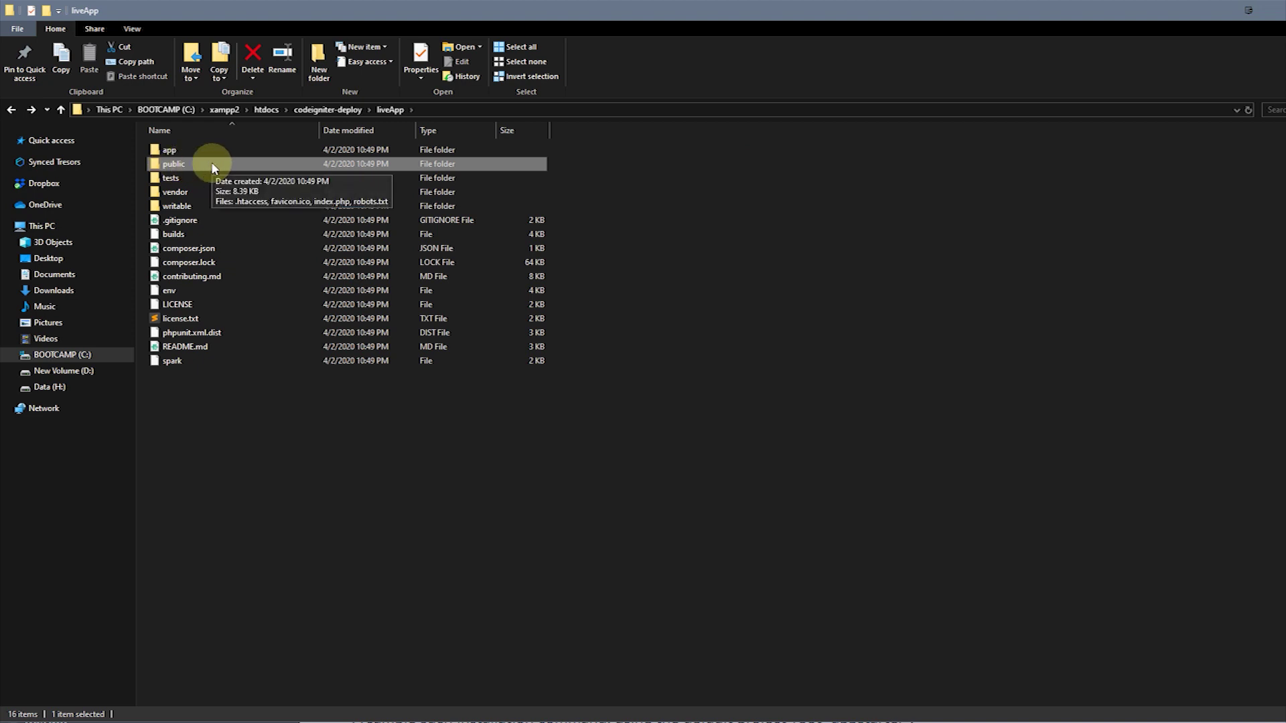
key(F2)
double_click(292, 163)
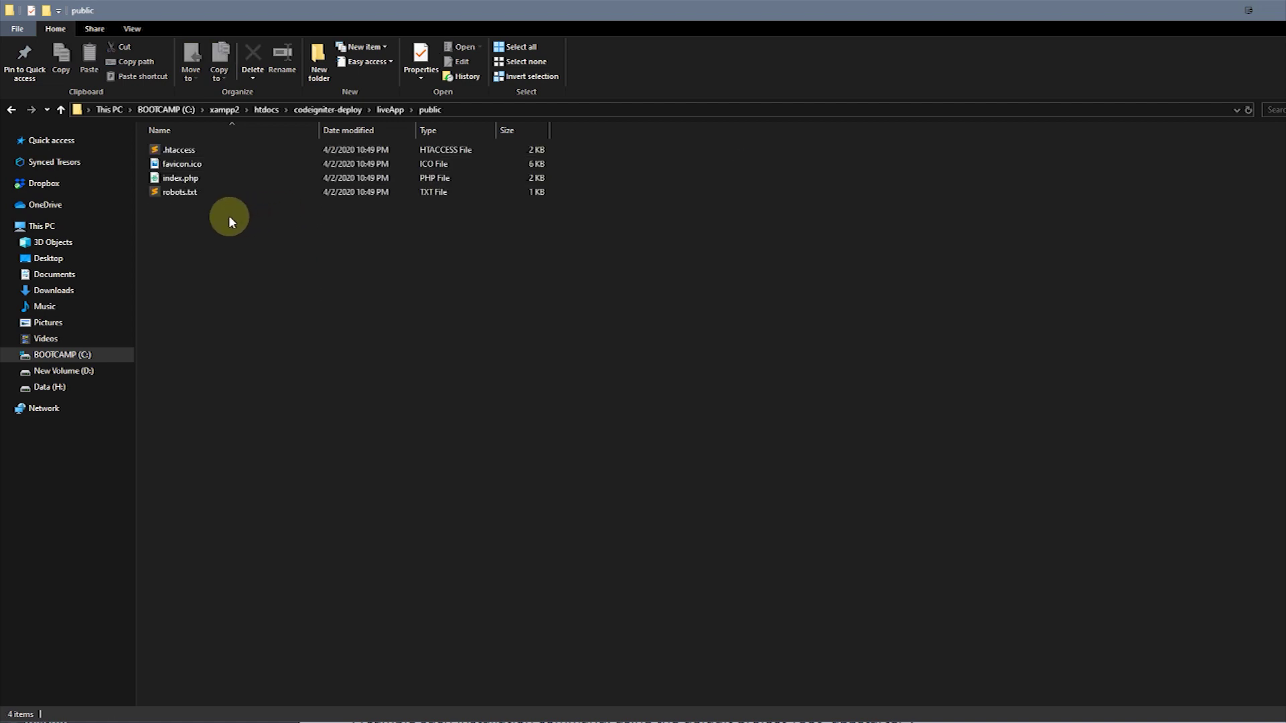
key(alt+Left)
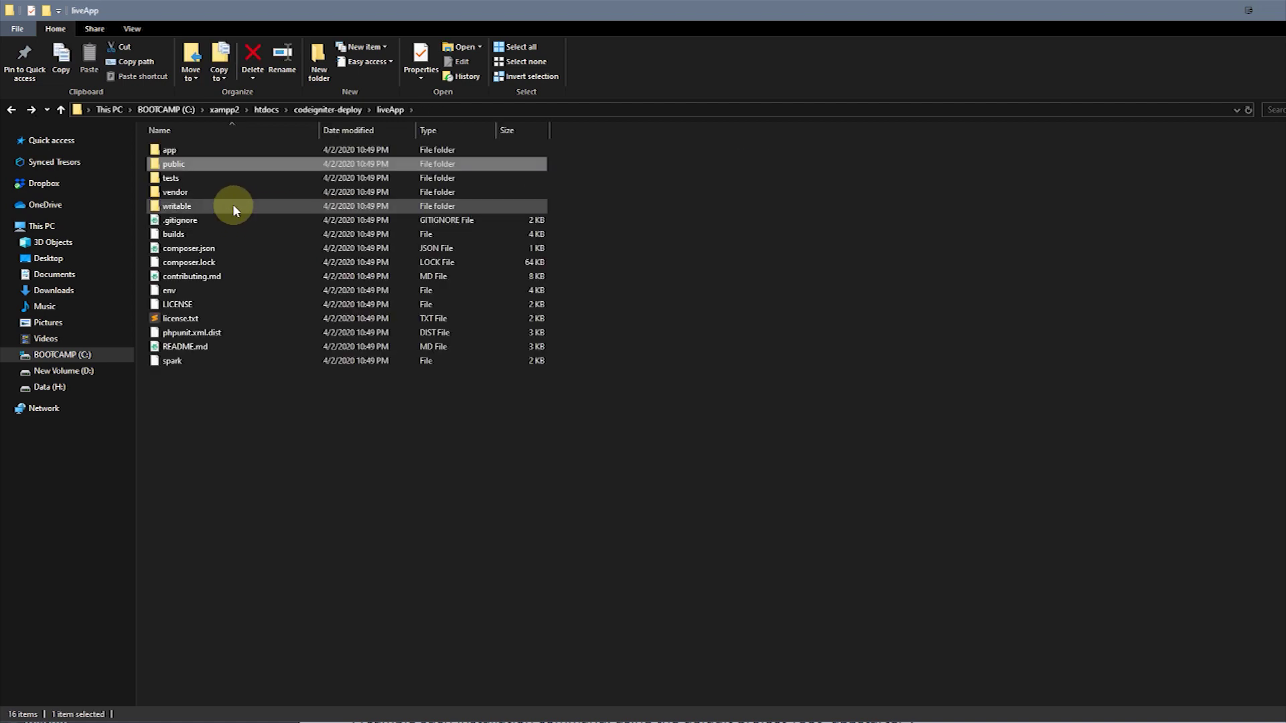
- Rename the project's public folder to public_html
key(F2)
click(198, 164)
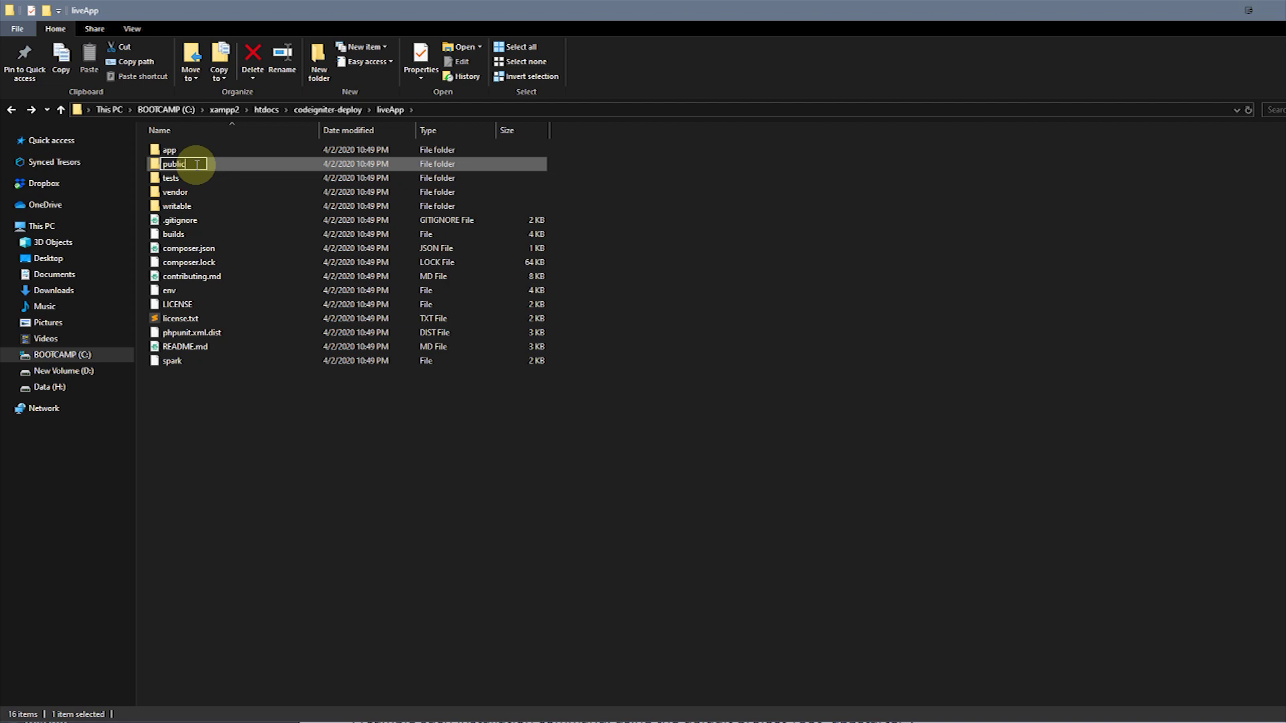
text(_html)
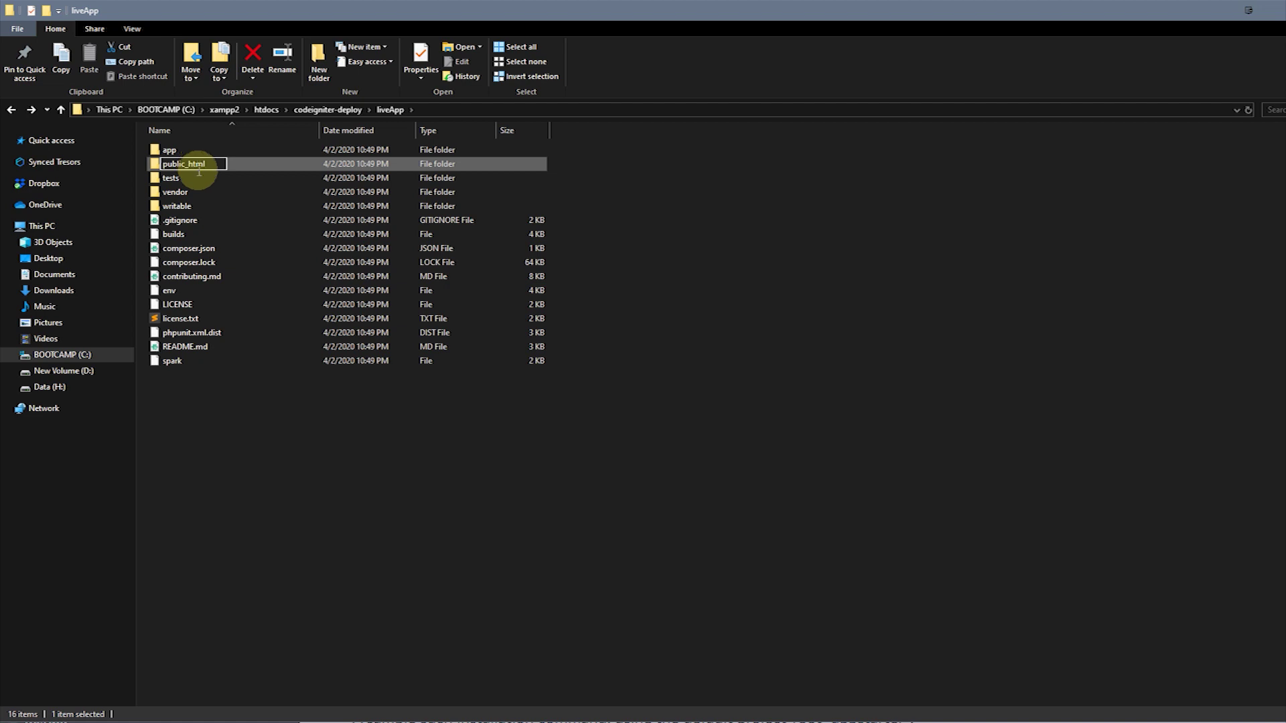
key(Return)
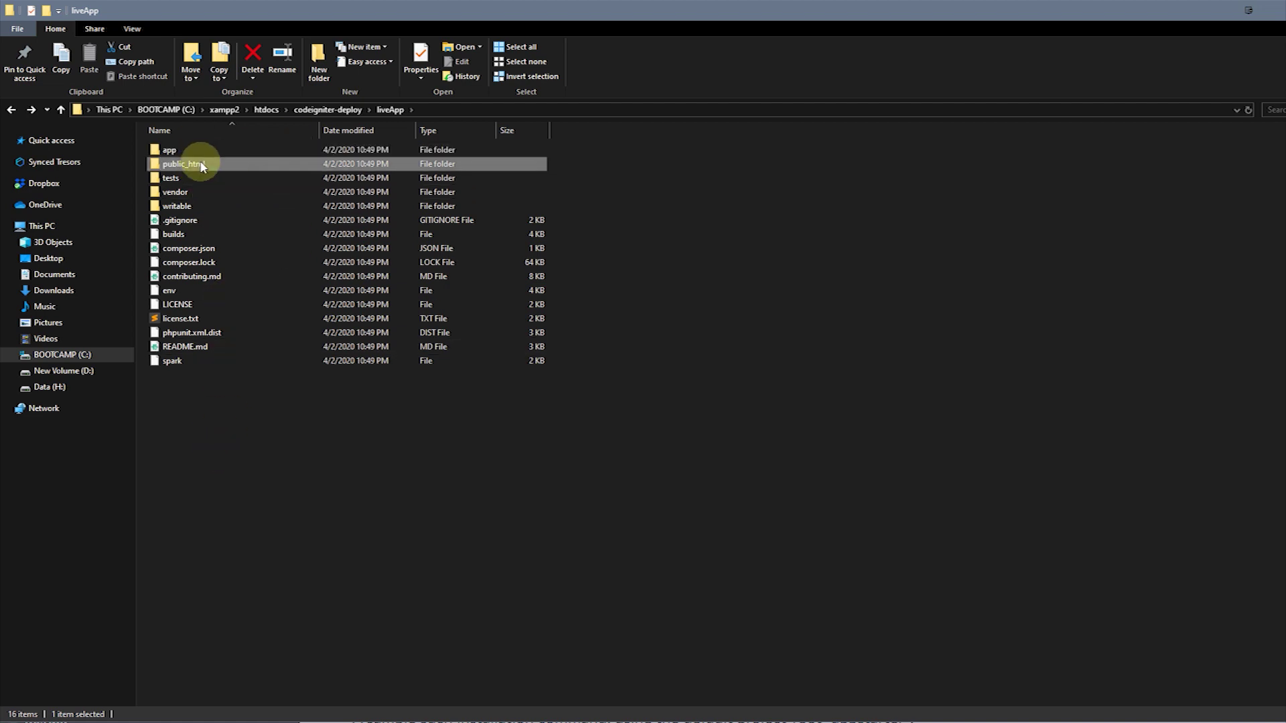
- Rename the public_html folder to httpdocs
double_click(201, 165)
key(BackSpace)
click(199, 166)
text(httpsdocs)
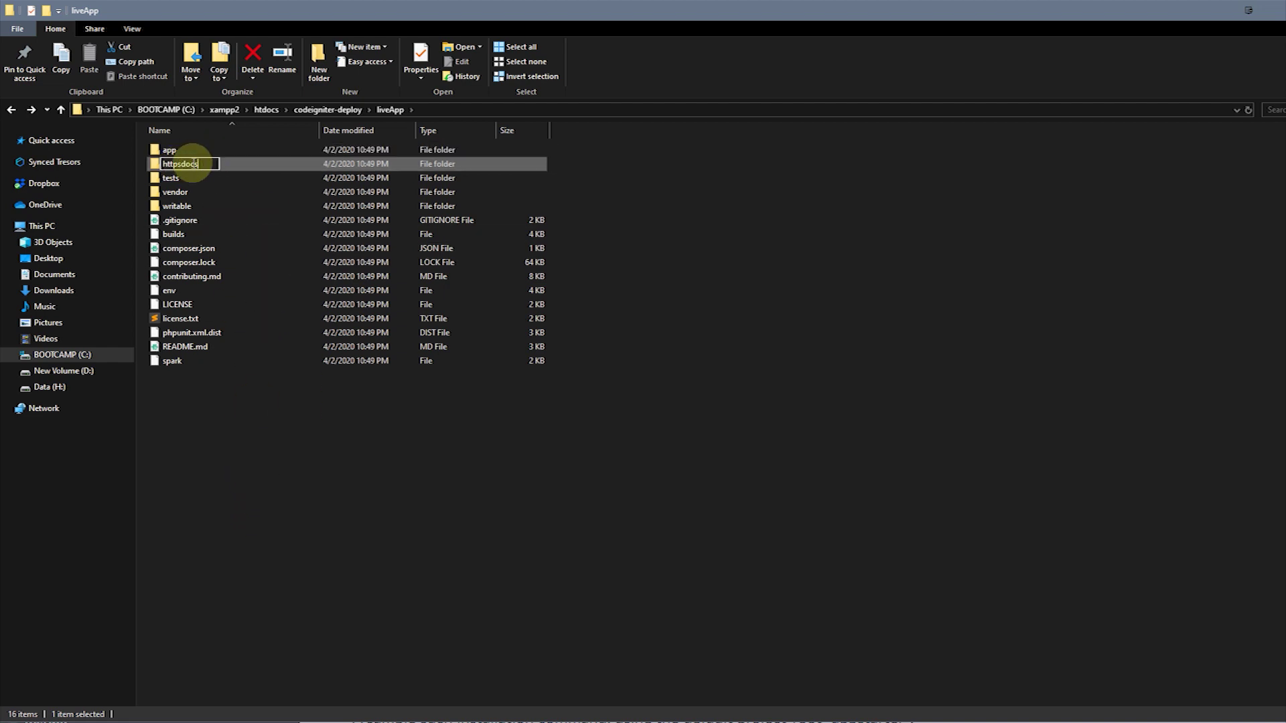
double_click(179, 163)
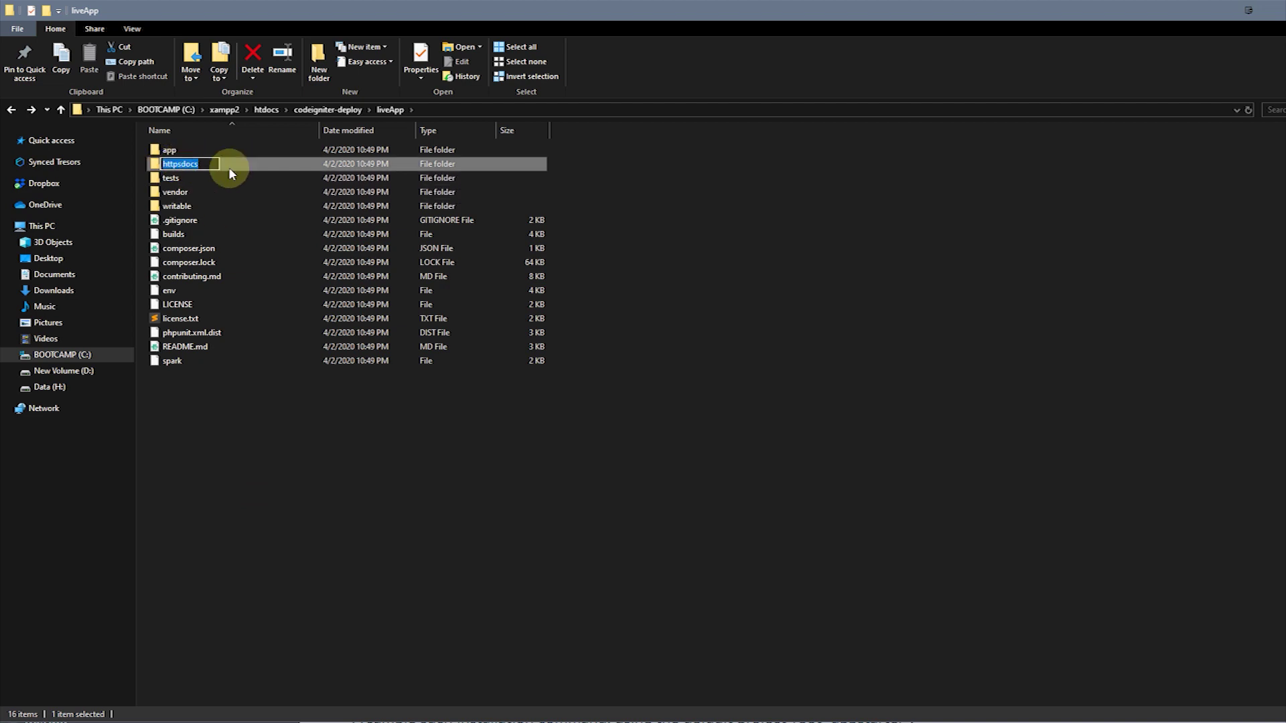
click(180, 164)
key(BackSpace)
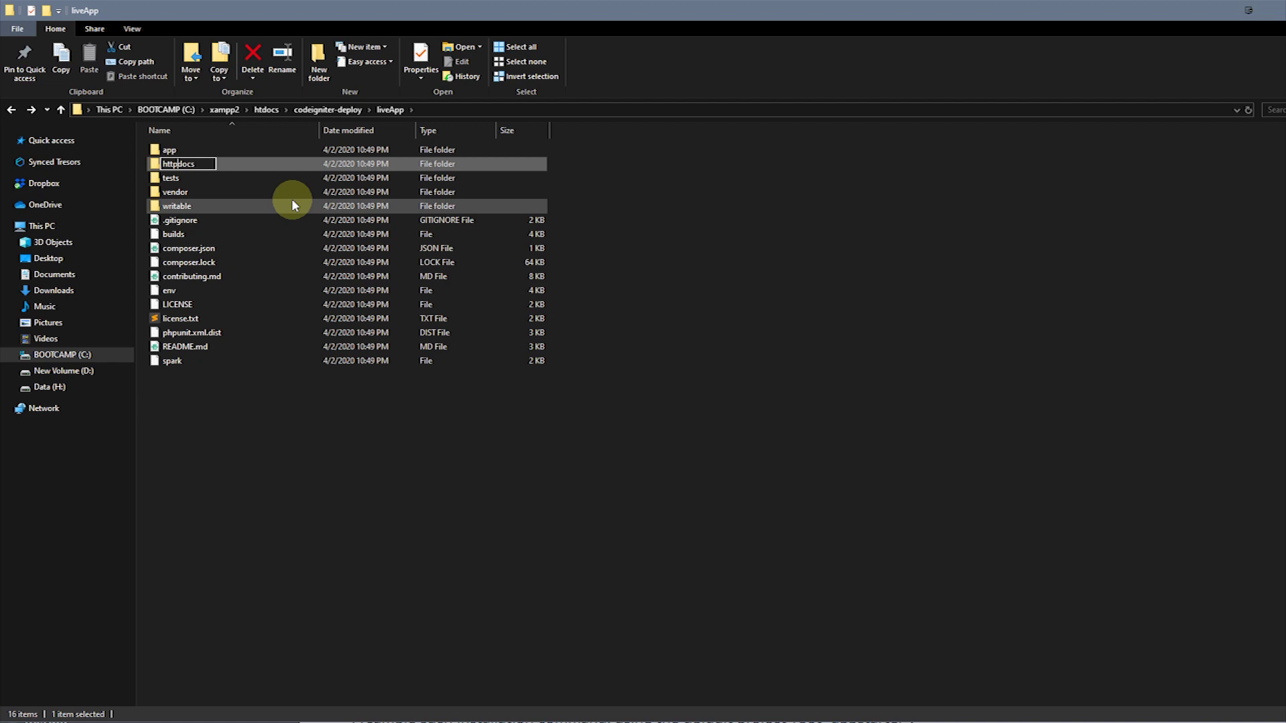
key(Return)
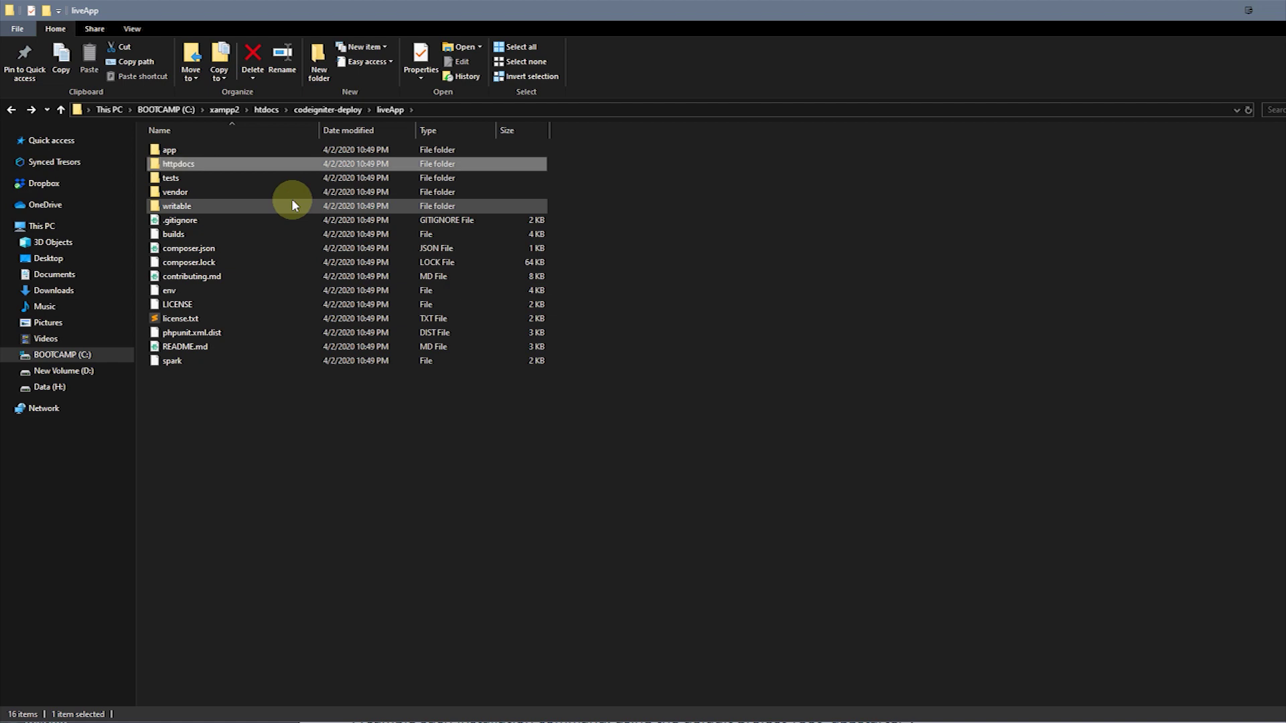
- Try domain.com as the address of the httpdocs folder and return to the liveApp folder
key(Return)
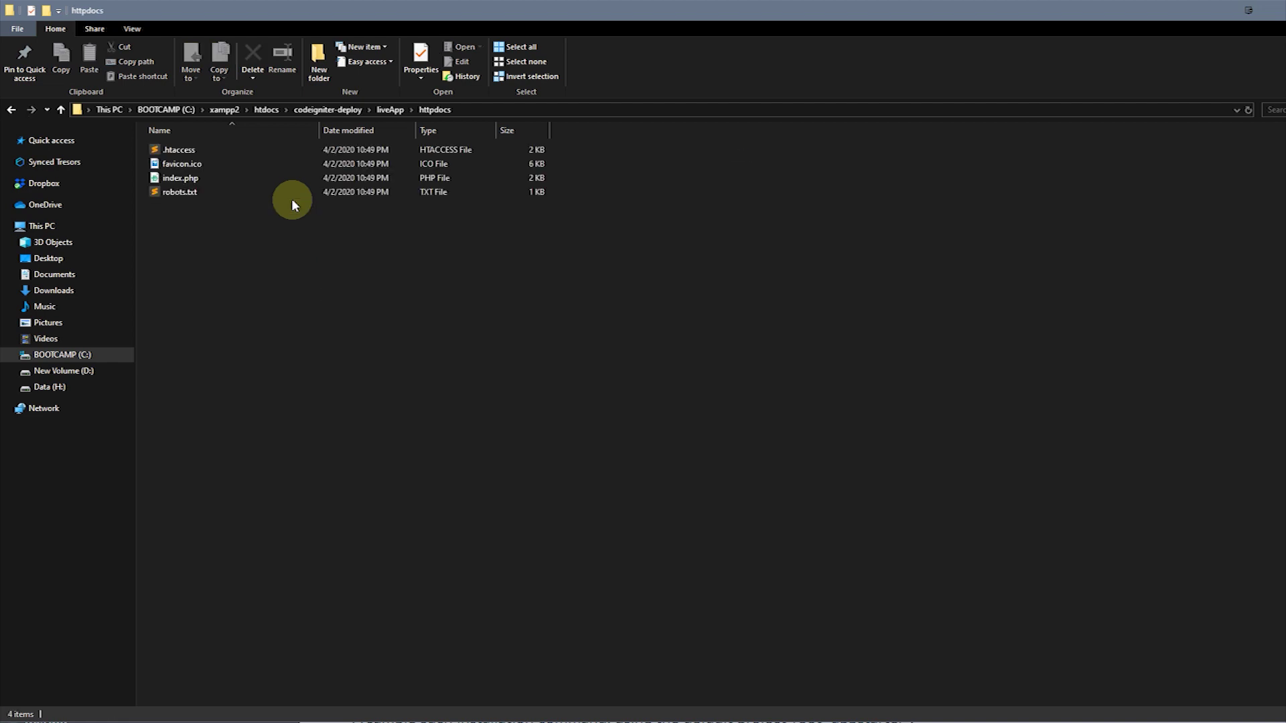
click(492, 108)
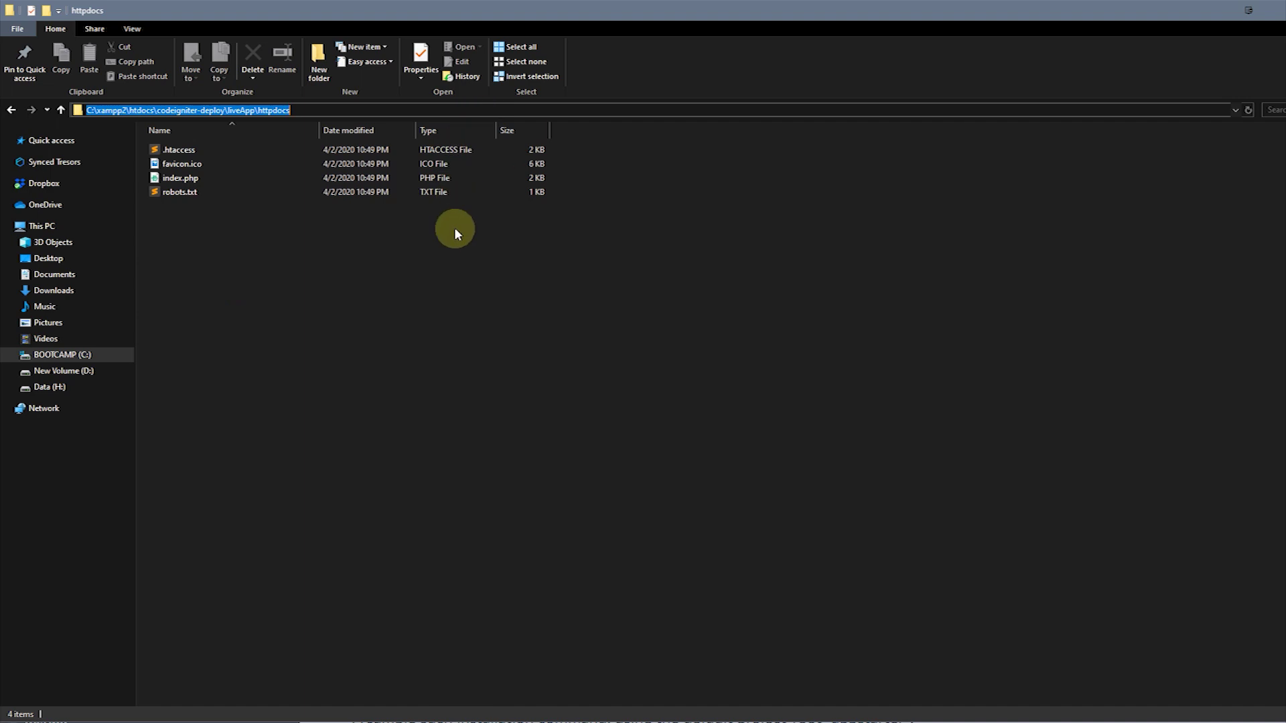
text(doamin)
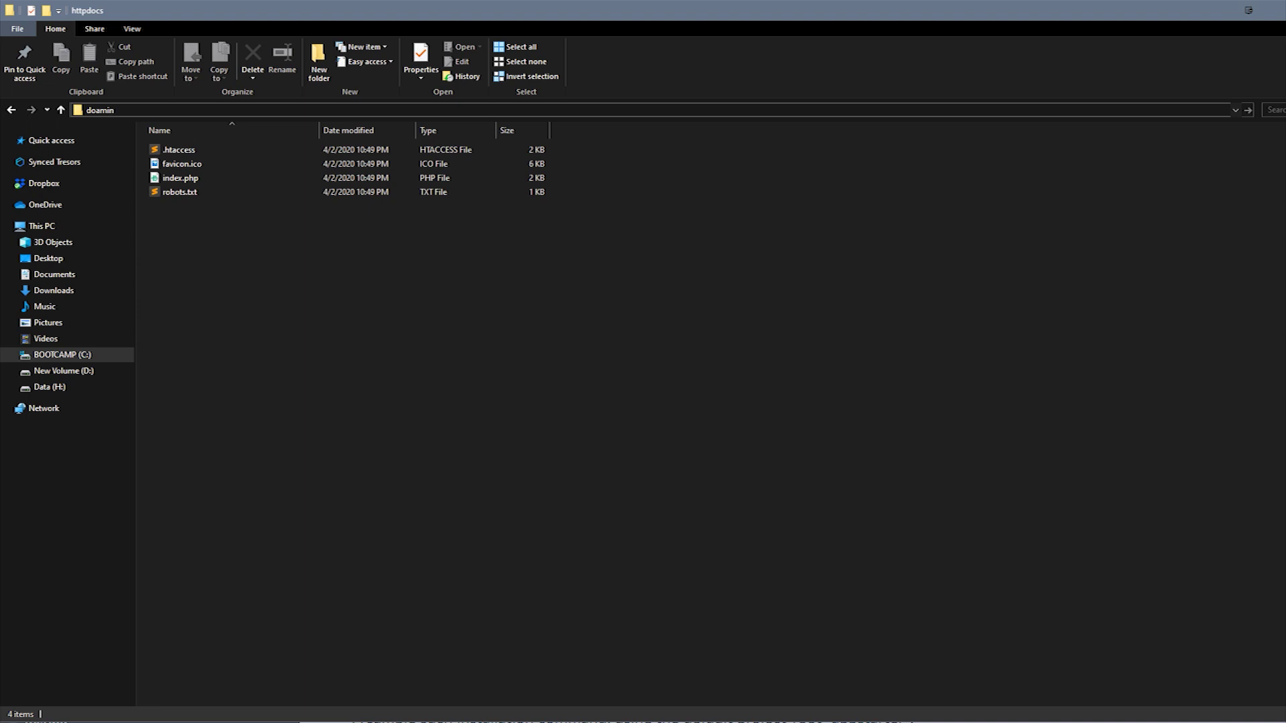
text(.com)
click(99, 112)
text(domain.com)
click(93, 111)
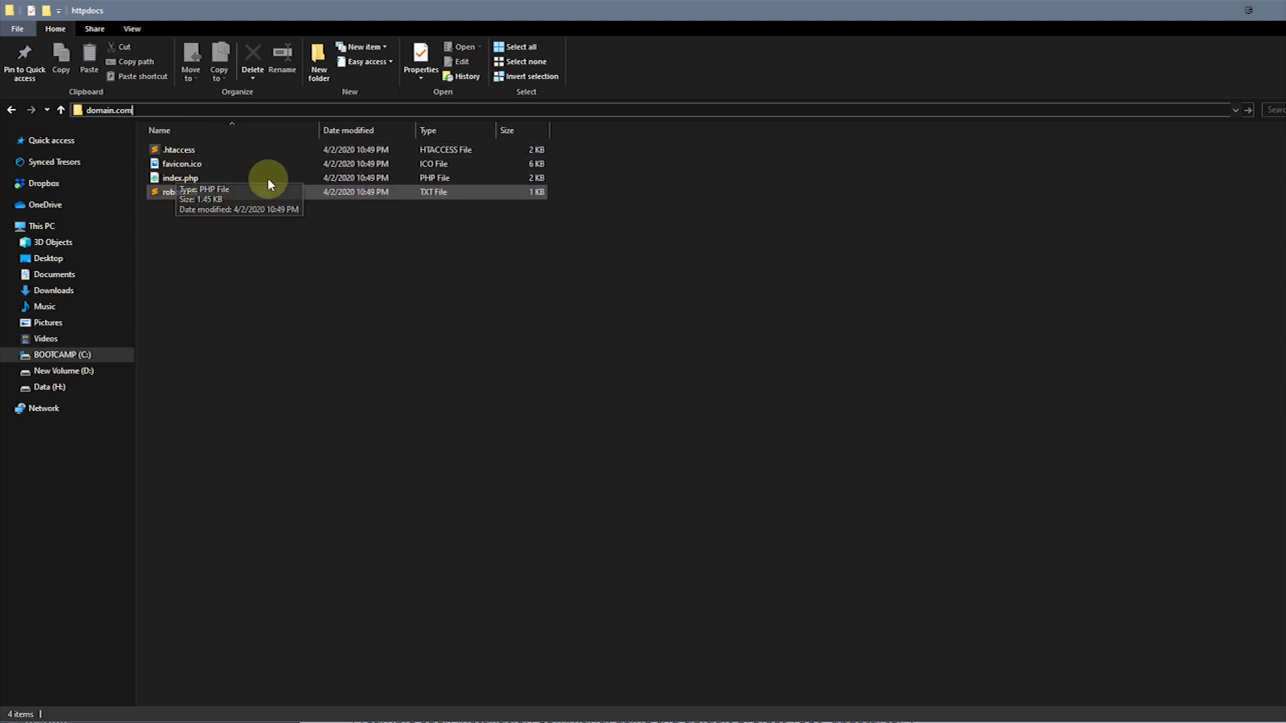
click(270, 251)
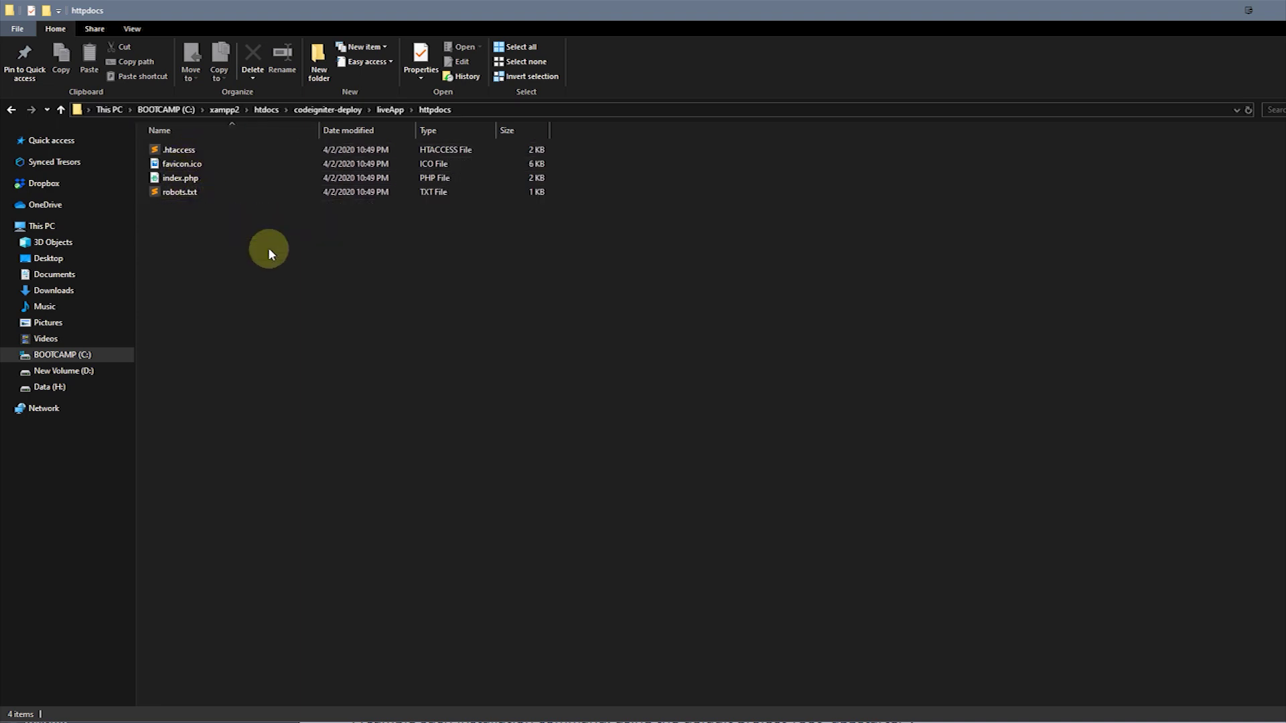
key(BackSpace)
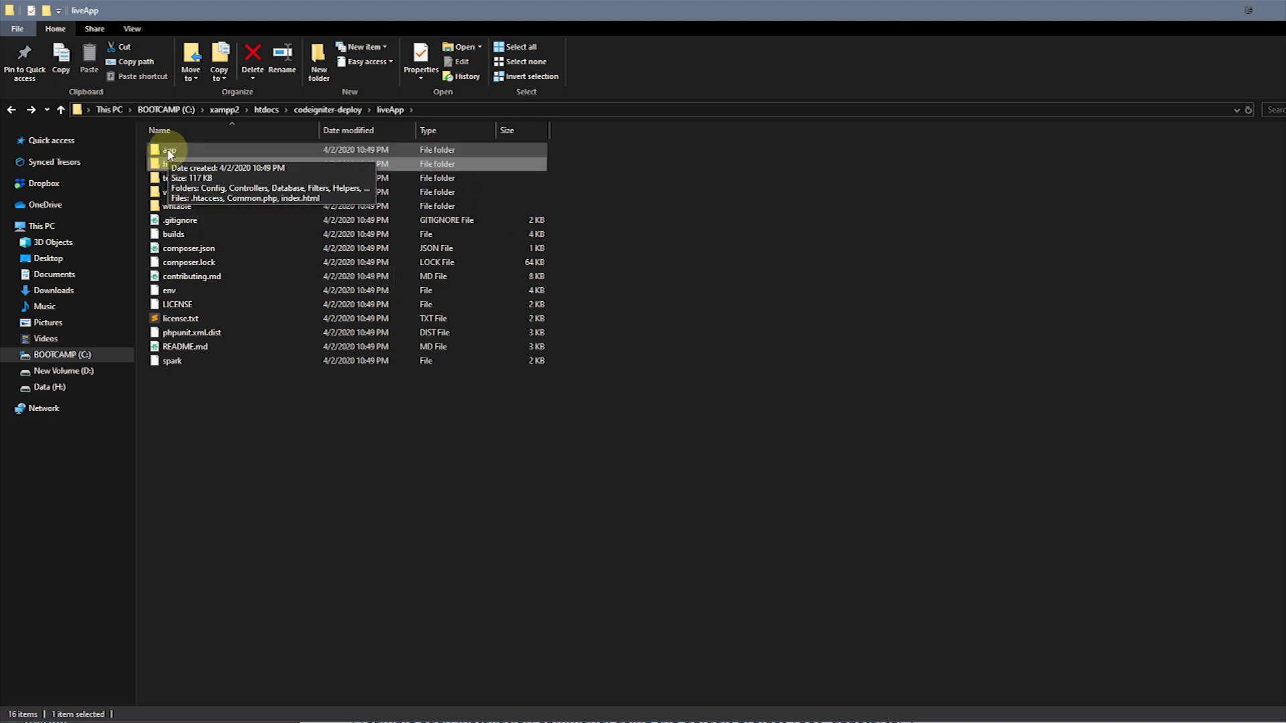
- Move the env file from liveApp into the httpdocs folder and open that folder
click(178, 175)
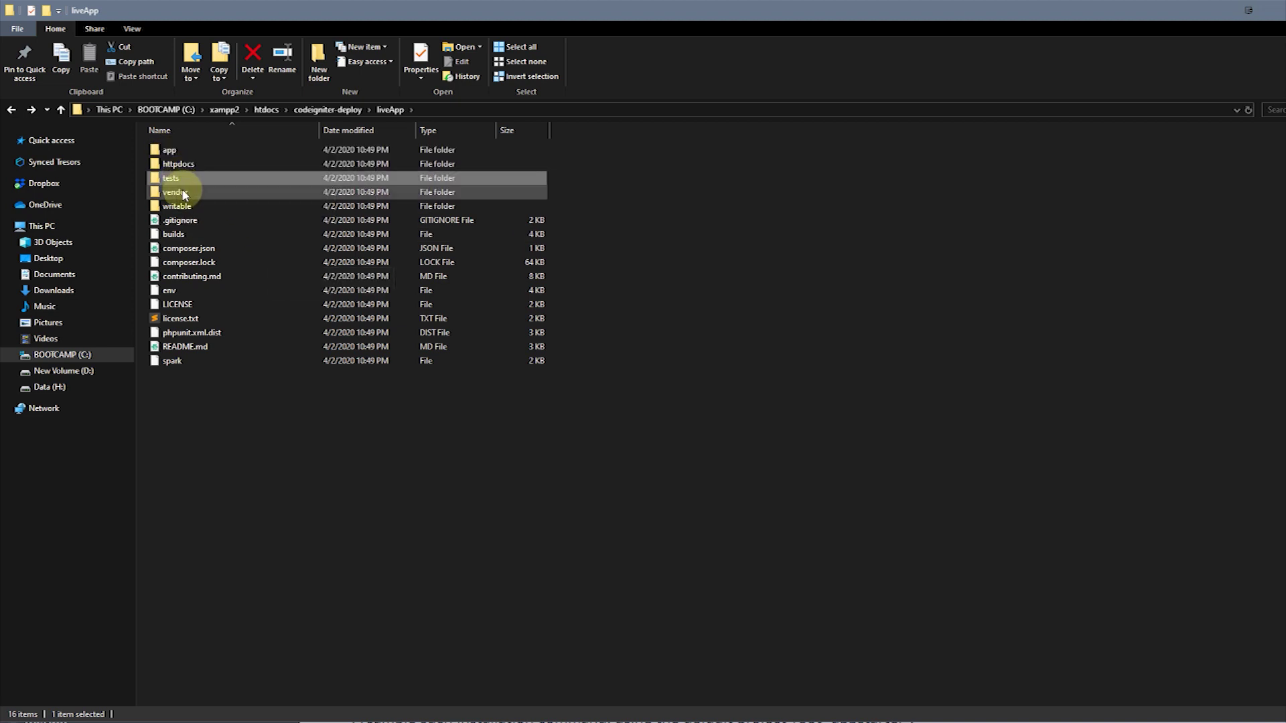
click(180, 221)
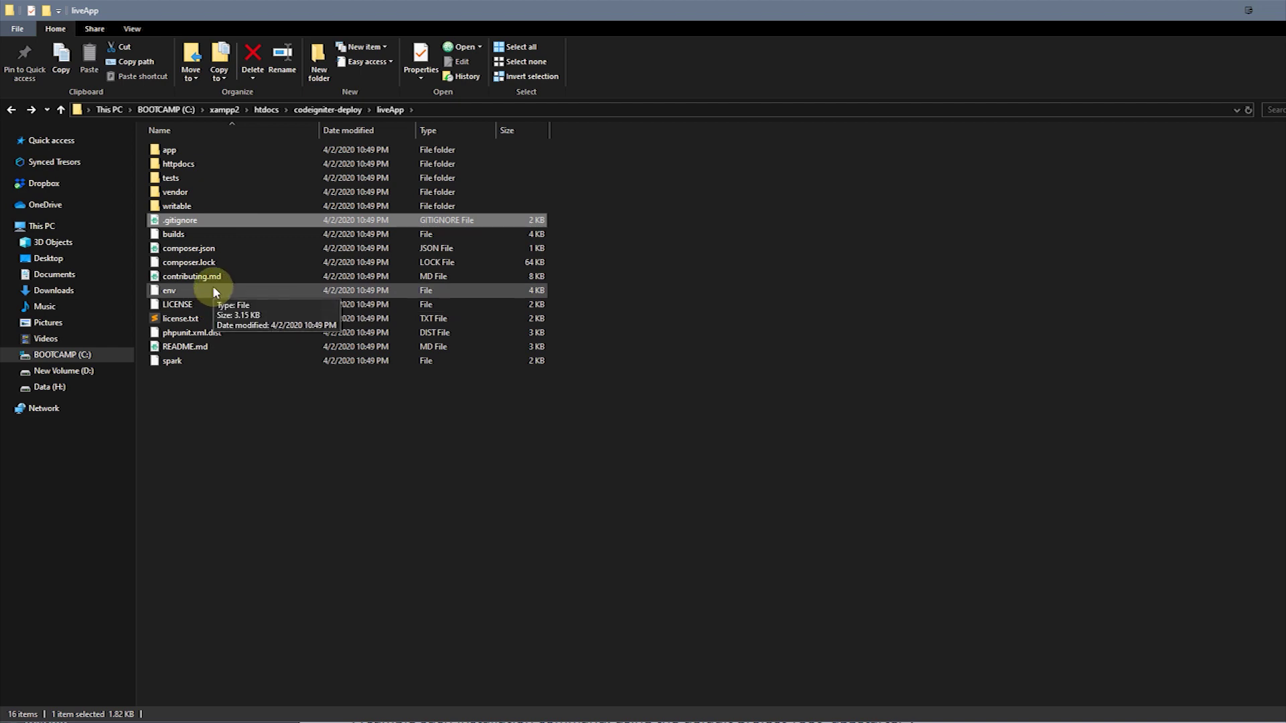
click(171, 292)
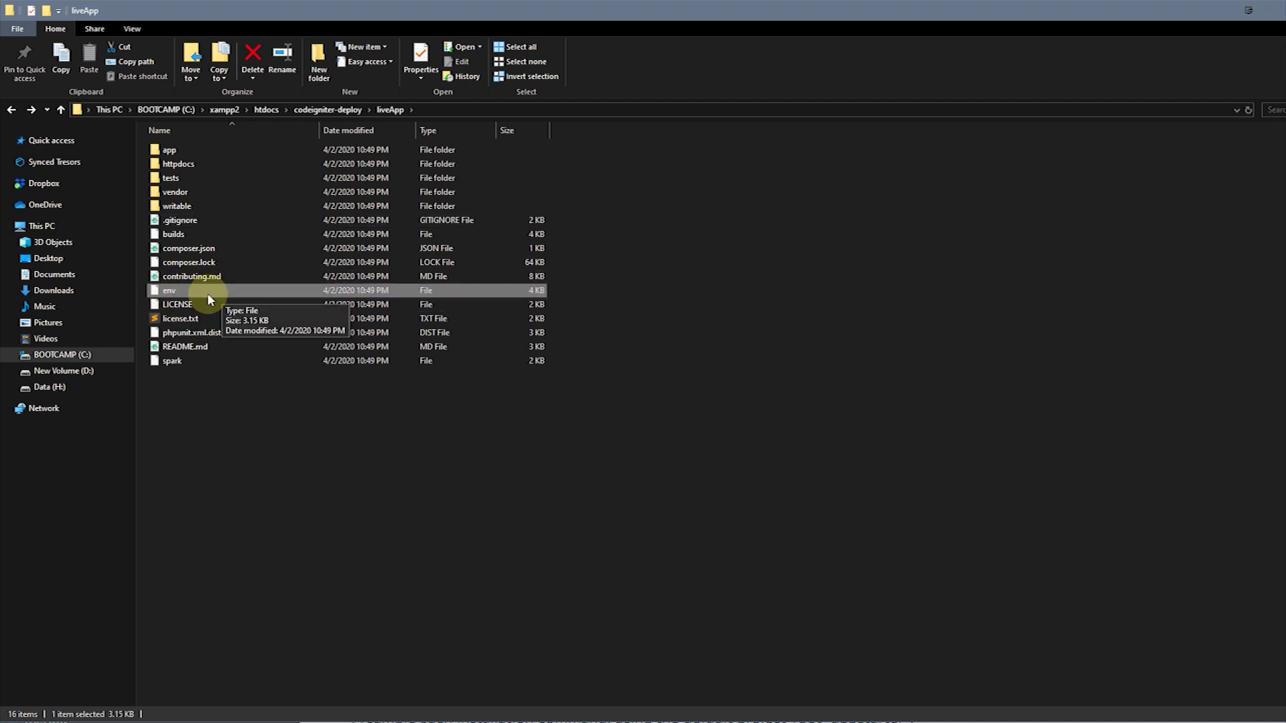
drag(196, 291, 192, 170)
double_click(178, 166)
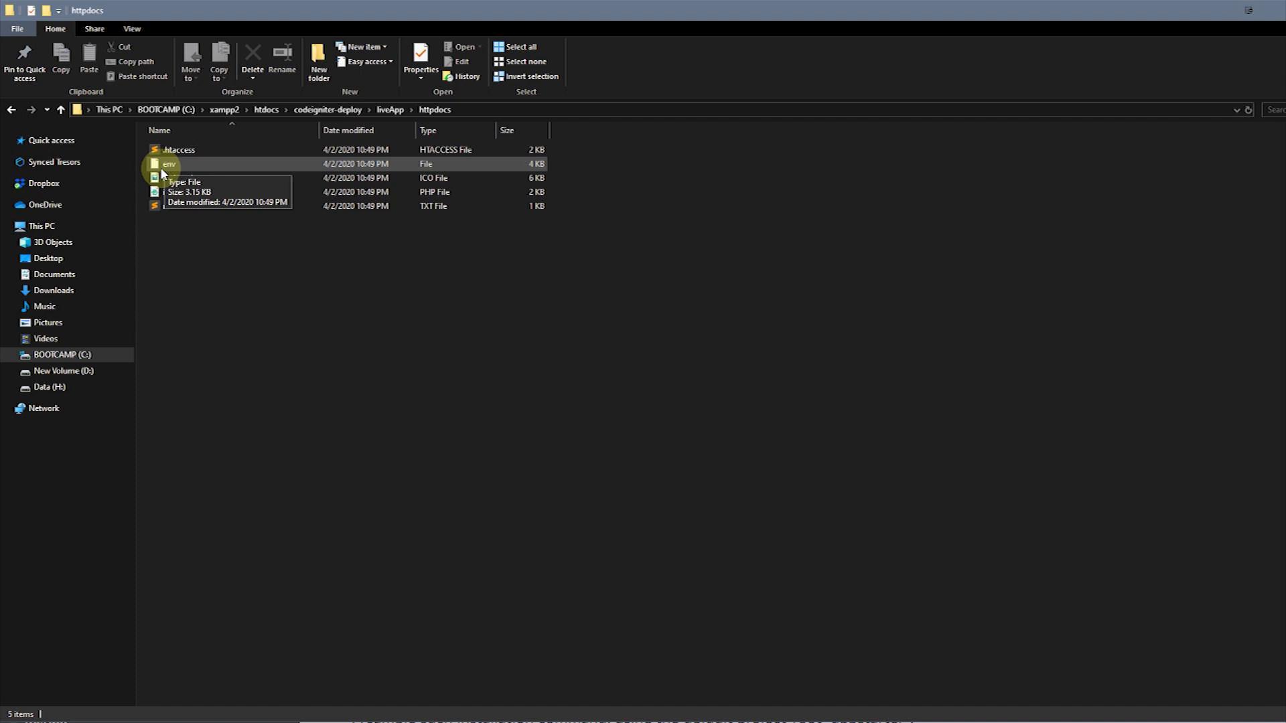
- Try domain.com/env as the address of the httpdocs folder
click(492, 108)
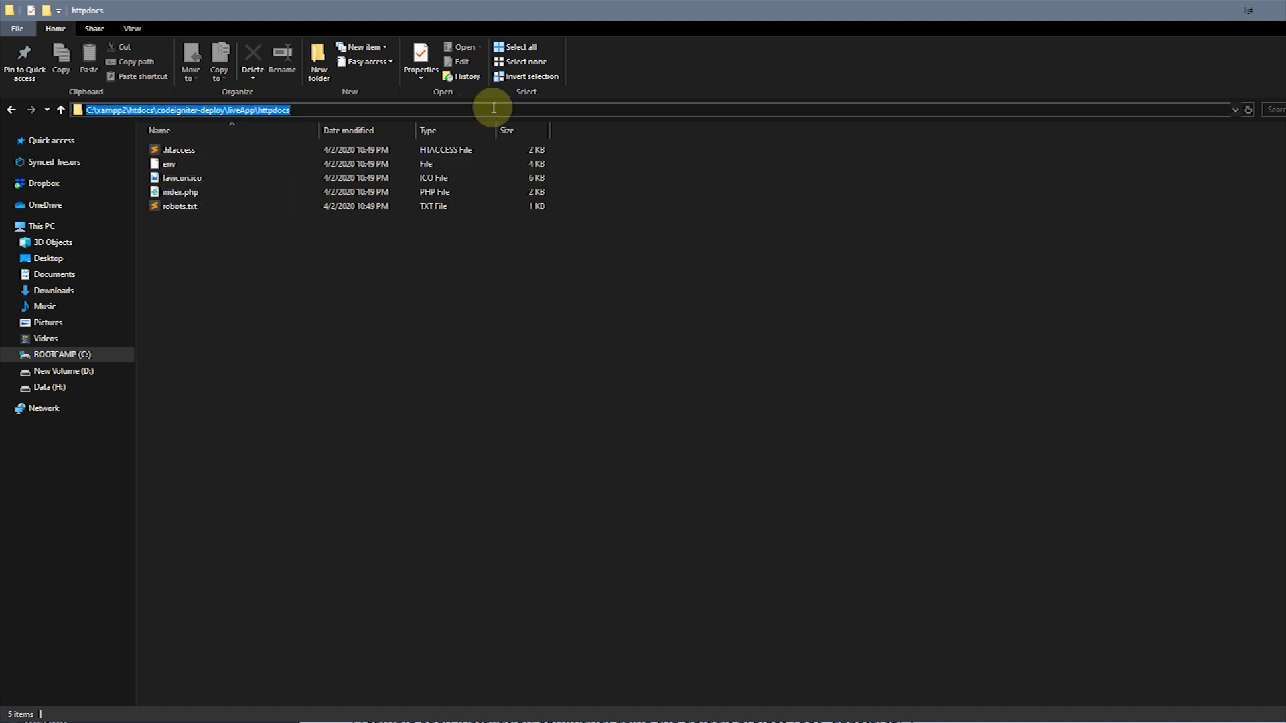
text(domain)
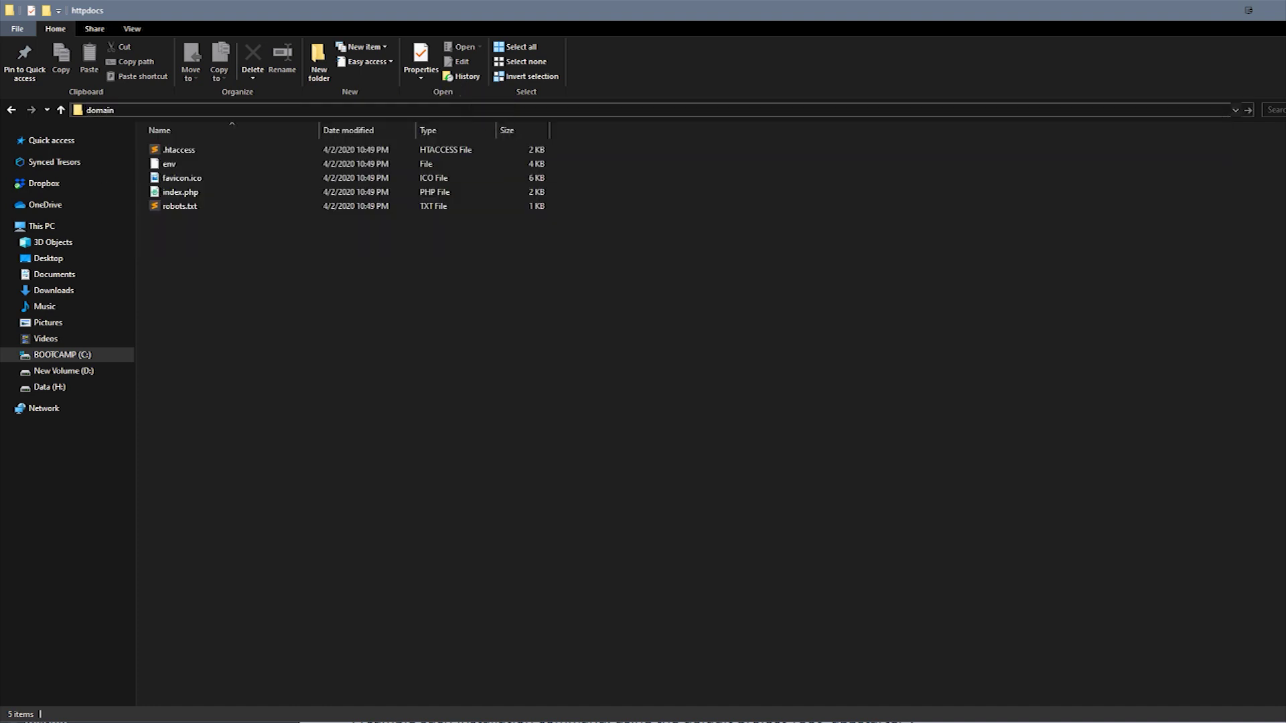
text(.com/env)
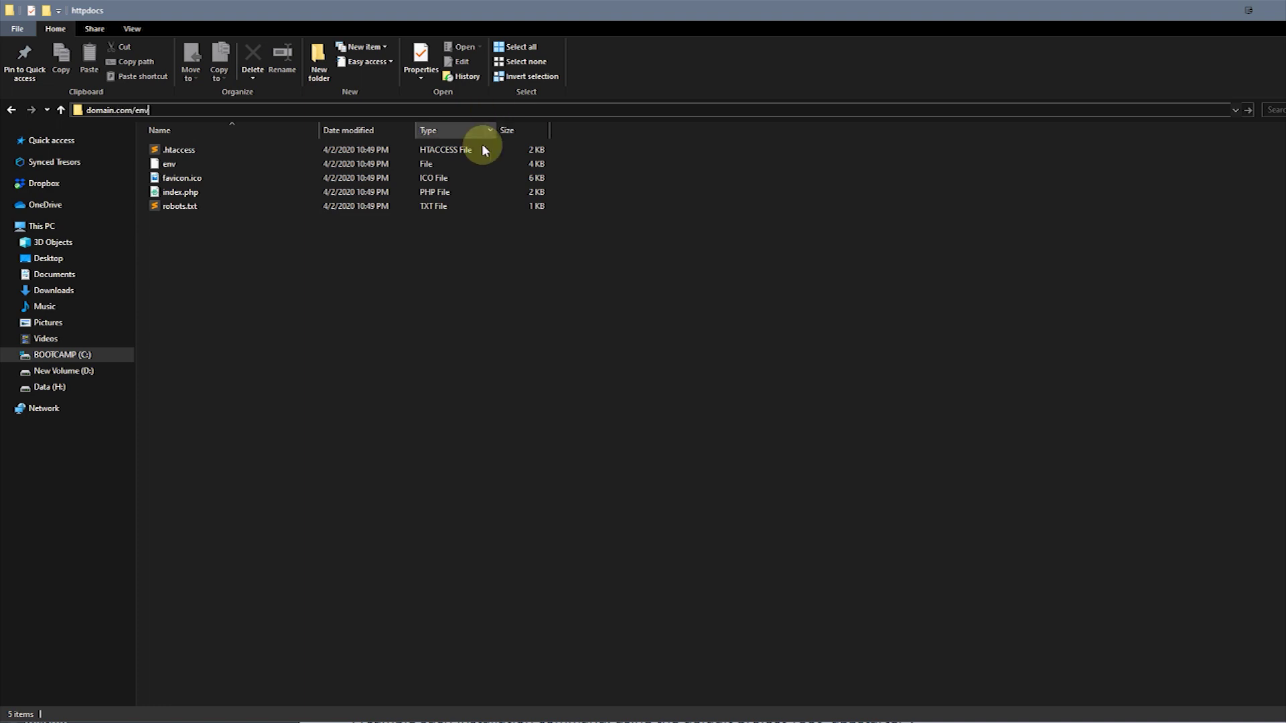
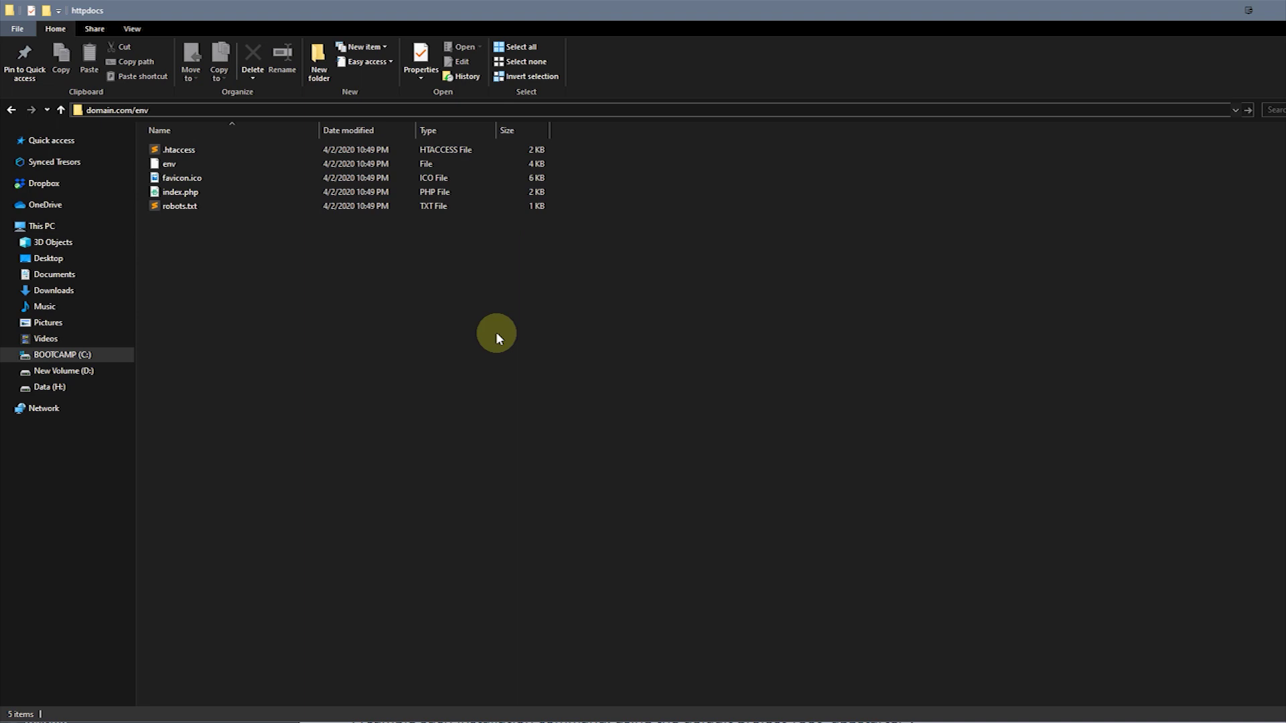
click(383, 332)
- Undo moving the env file into httpdocs and select the file back in the liveApp folder
key(ctrl+z)
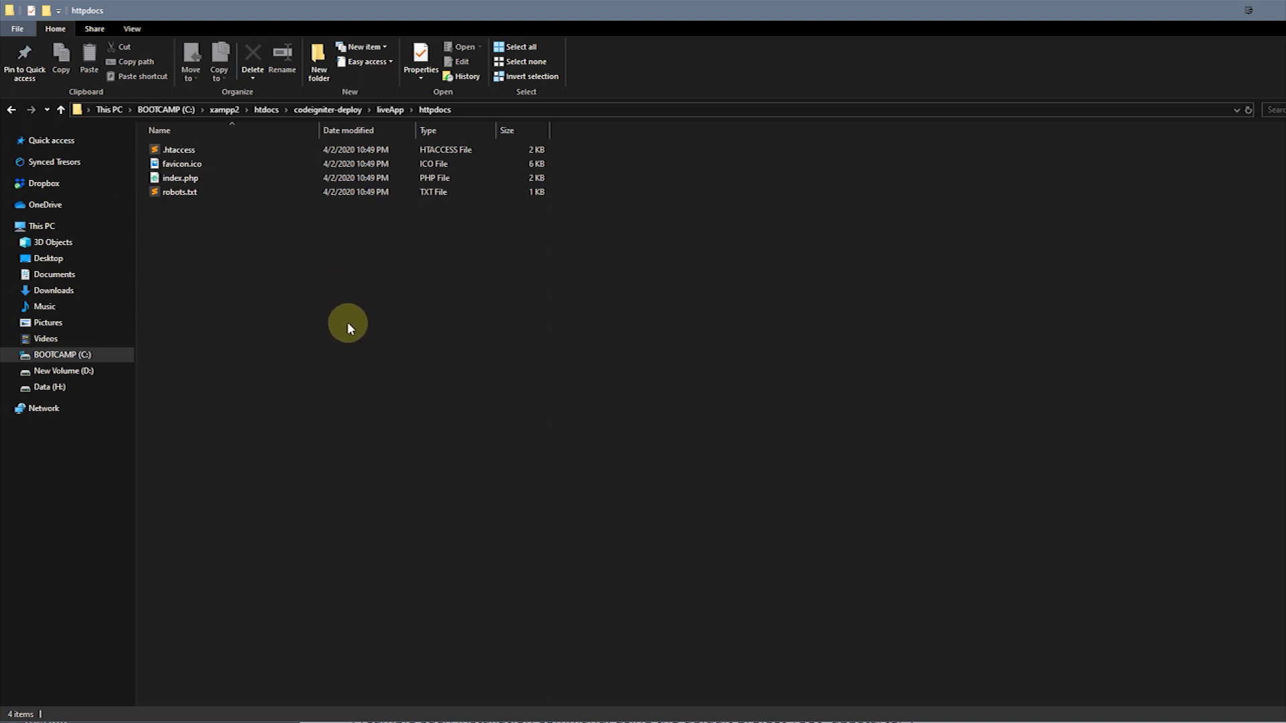
key(alt+Up)
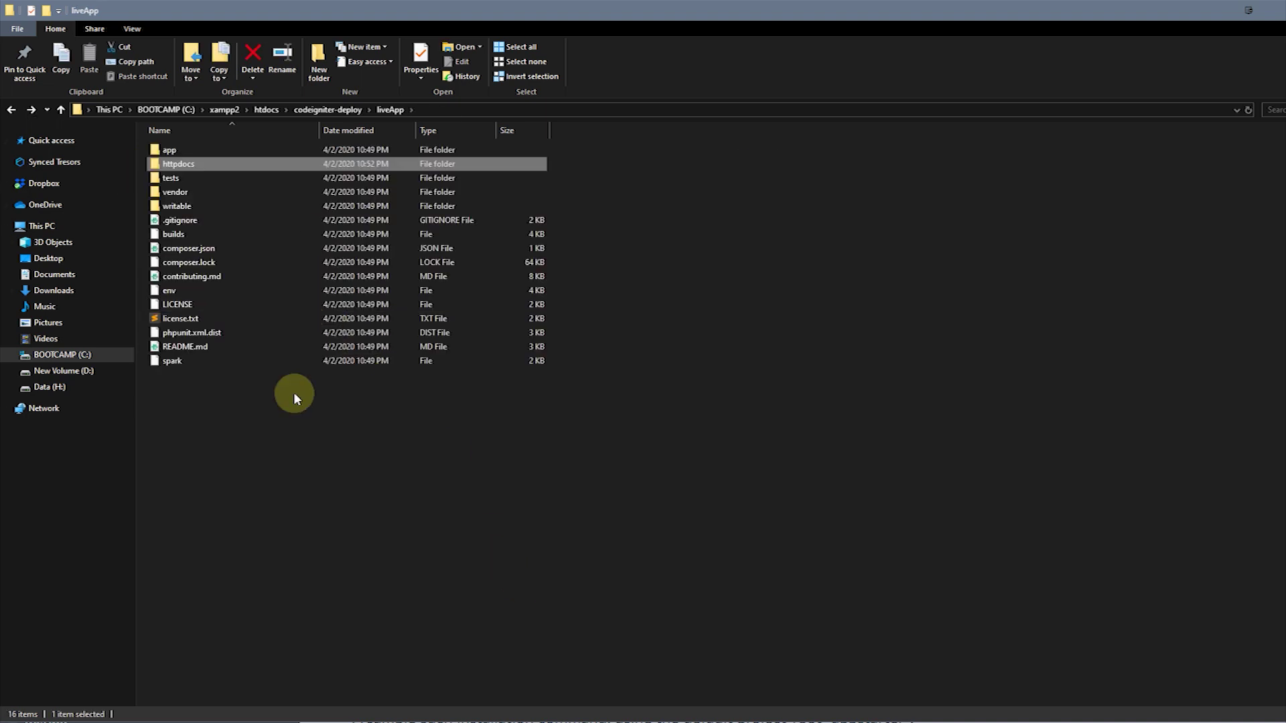
click(188, 292)
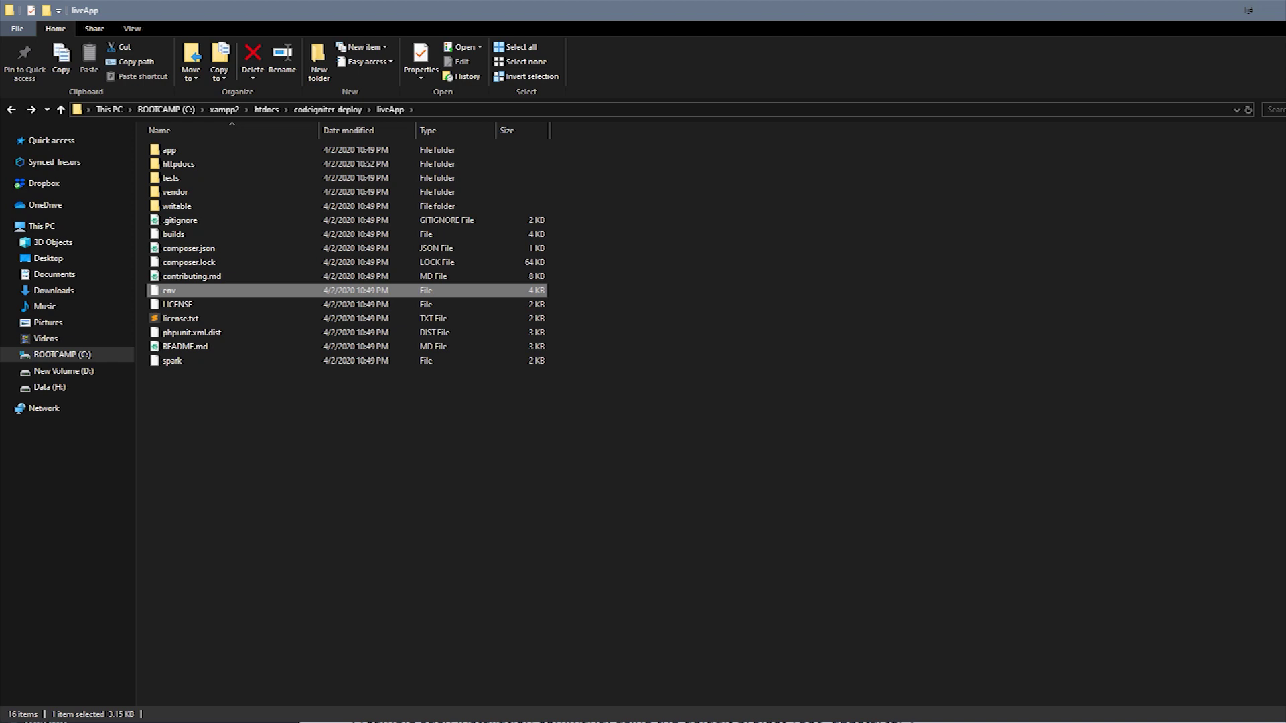
key(alt+Tab)
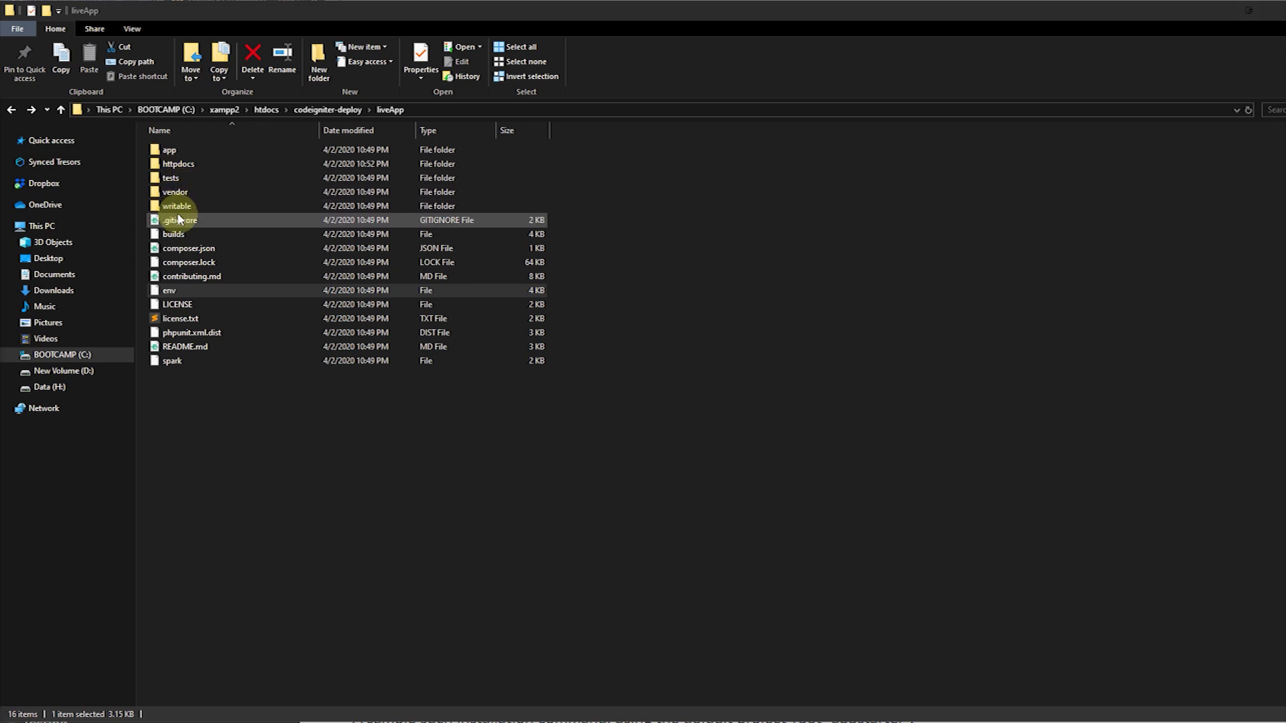
- Create a new folder named codeingiter inside the liveApp folder
right_click(219, 436)
mouse_move(336, 700)
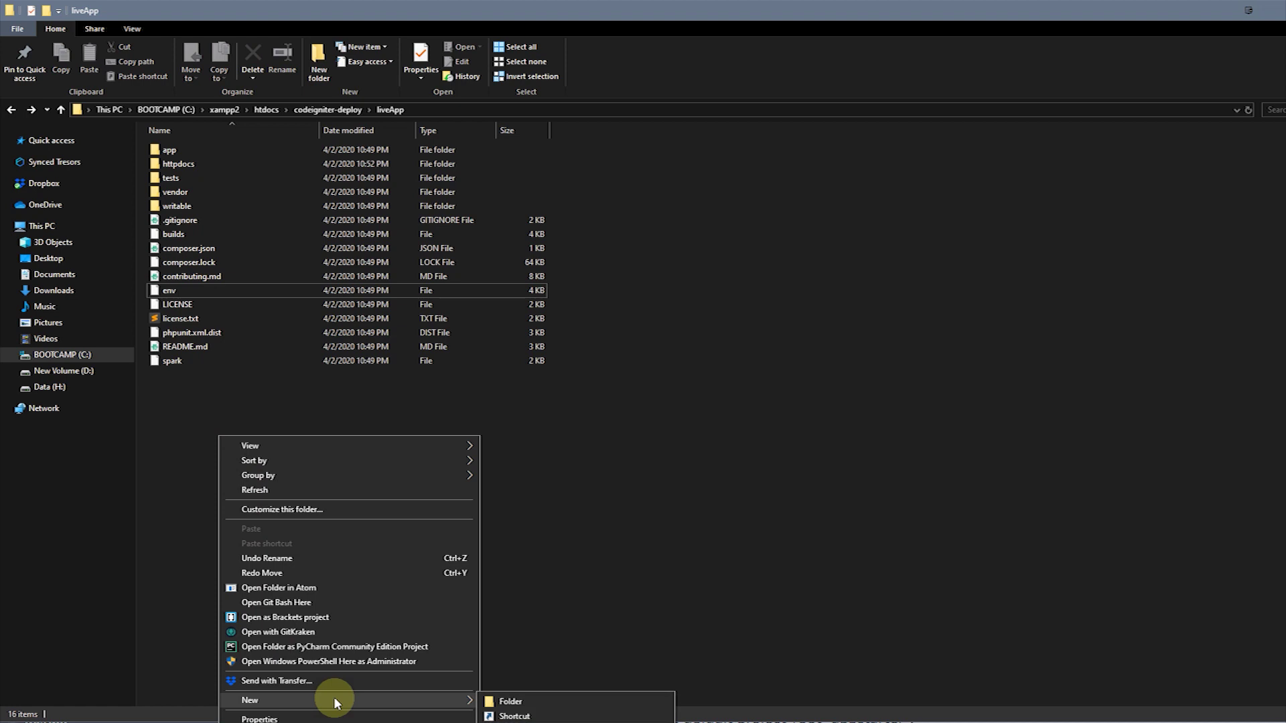
click(511, 701)
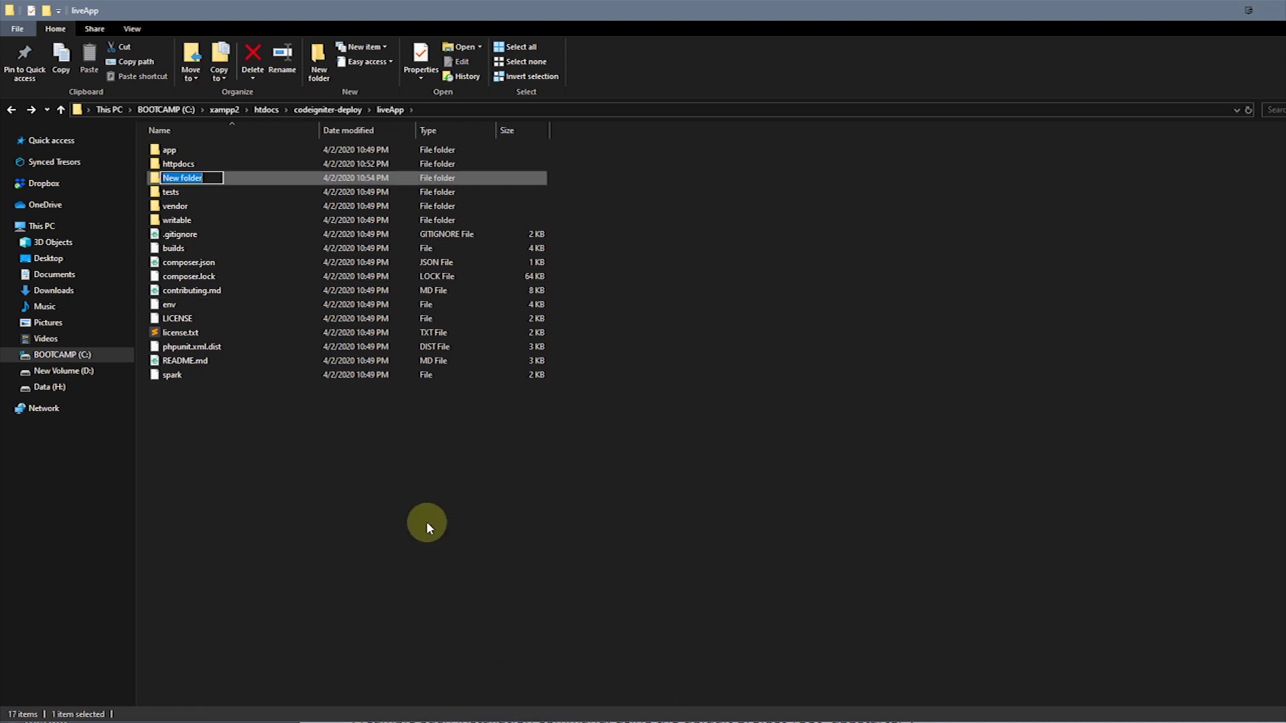
text(codeingiter)
key(Return)
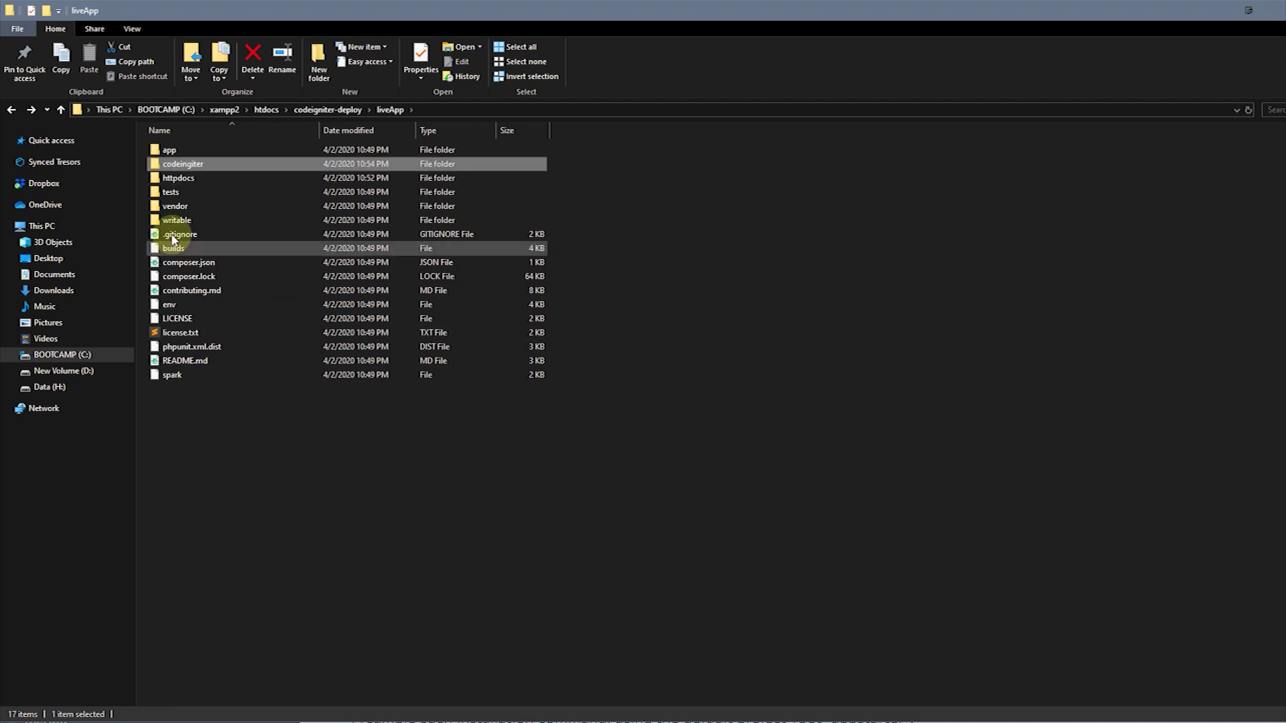
- Move all liveApp files and folders except httpdocs into the codeingiter folder
click(183, 151)
key(ctrl+a)
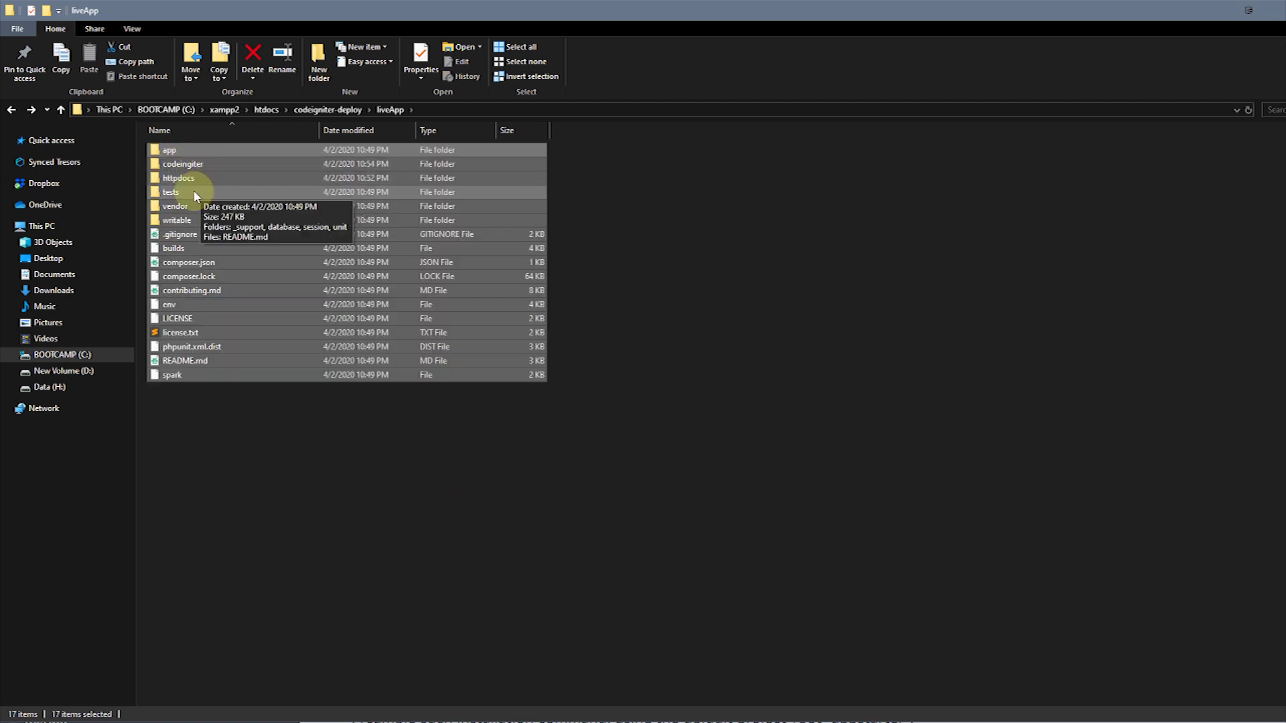
ctrl+click(184, 165)
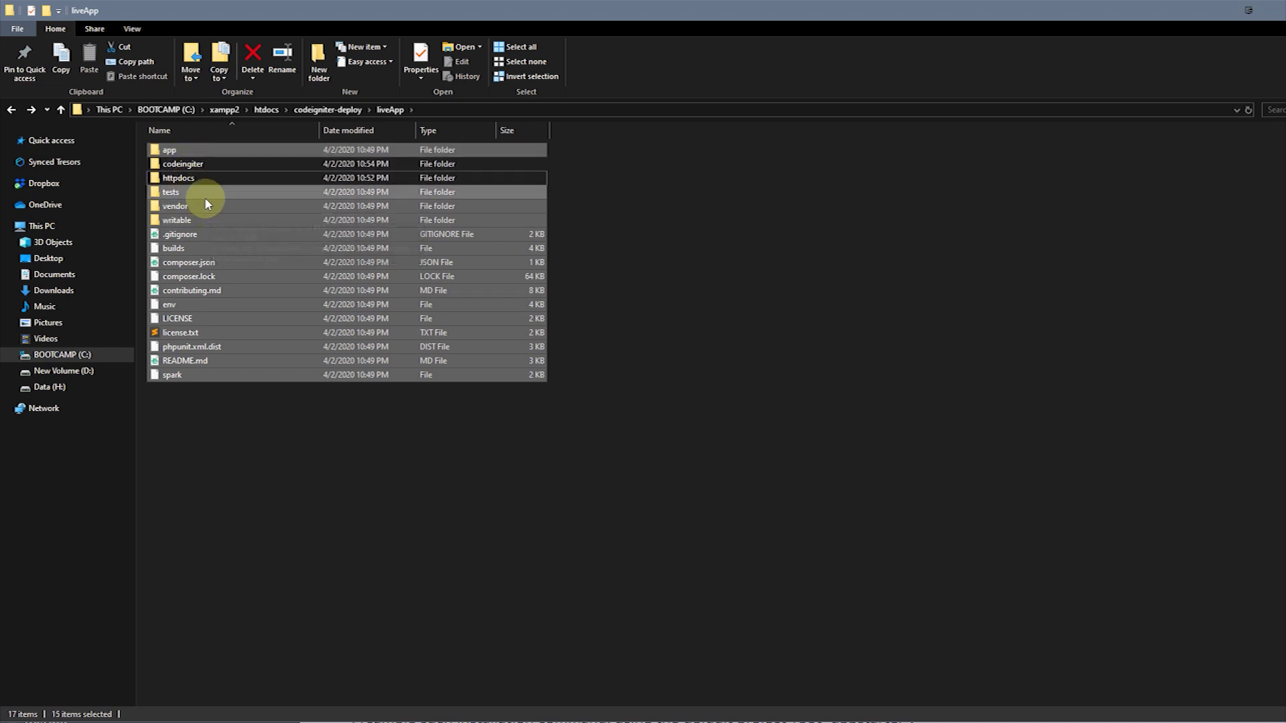
ctrl+click(190, 175)
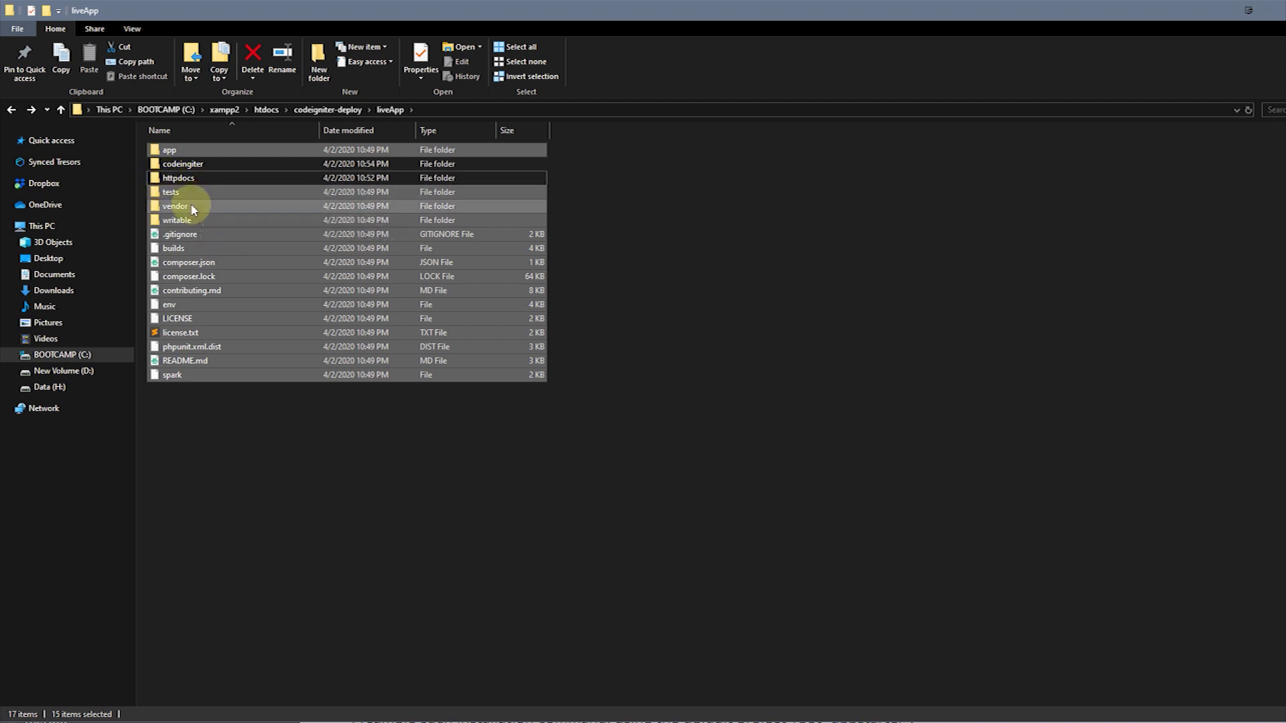
drag(190, 195, 188, 169)
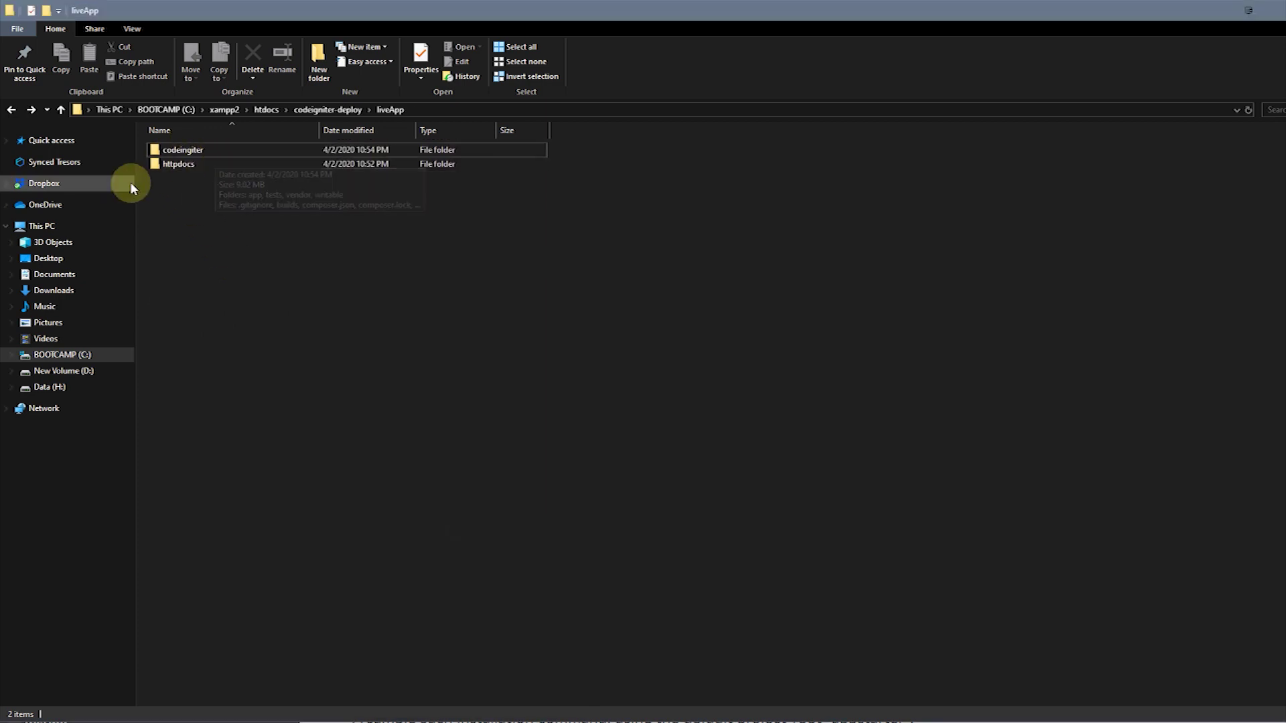
- Rename the httpdocs folder to public_html and open it
click(181, 167)
key(F2)
text(public)
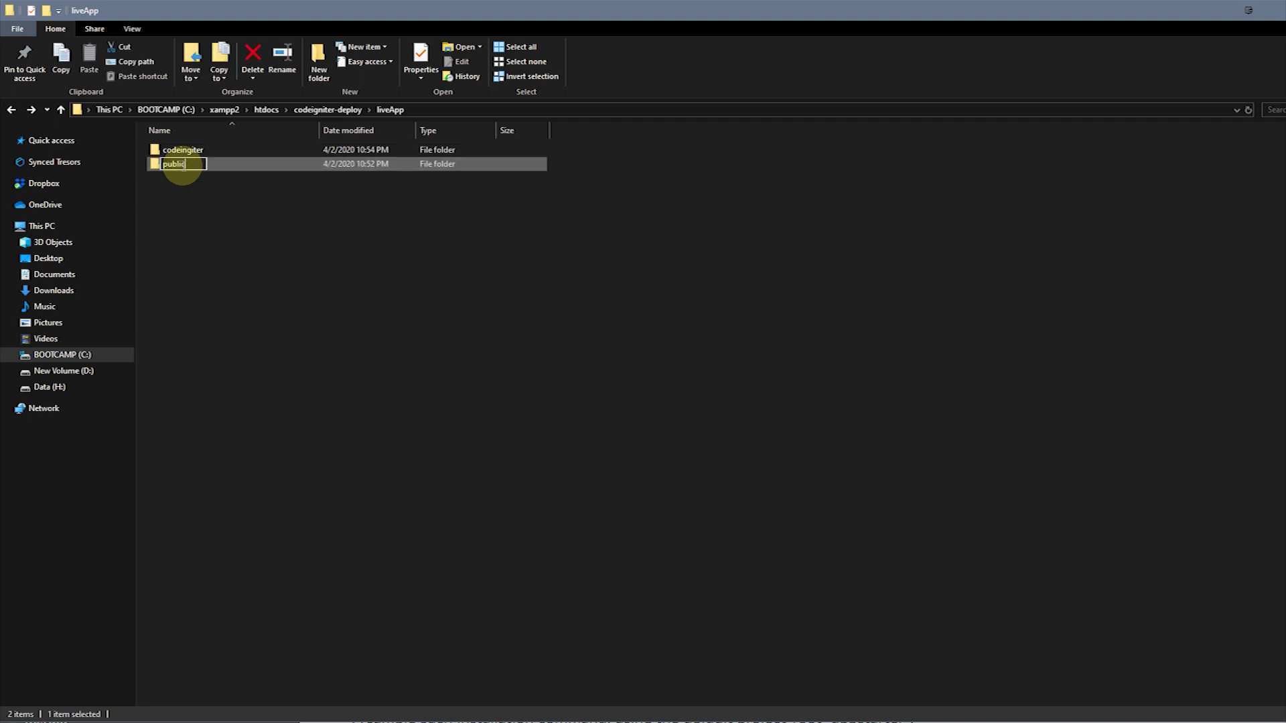
text(_html)
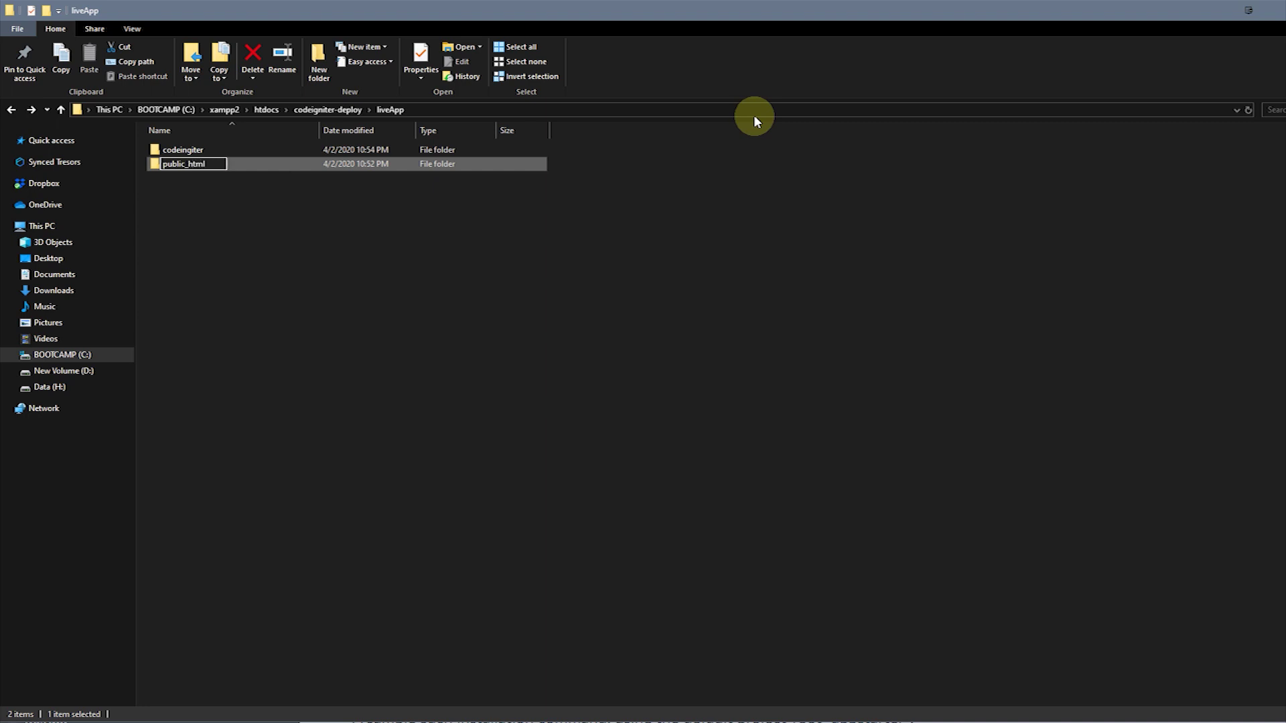
key(Return)
click(246, 238)
drag(315, 271, 194, 191)
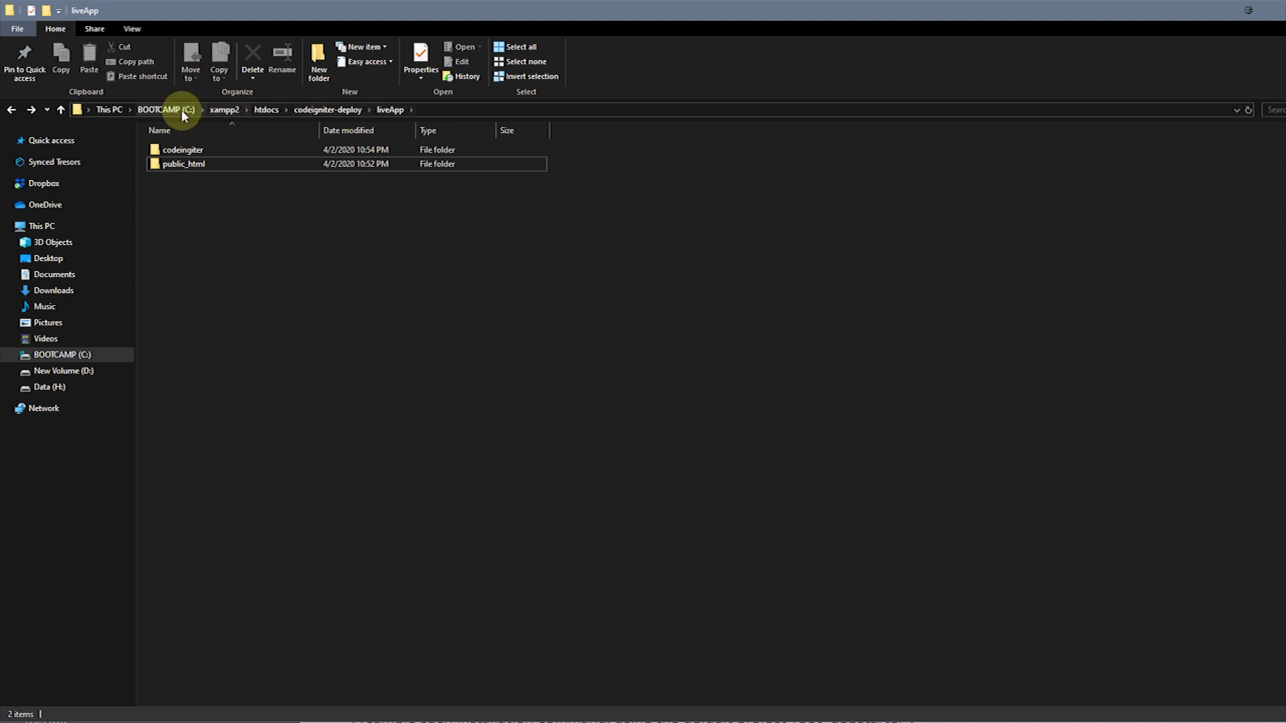
double_click(189, 167)
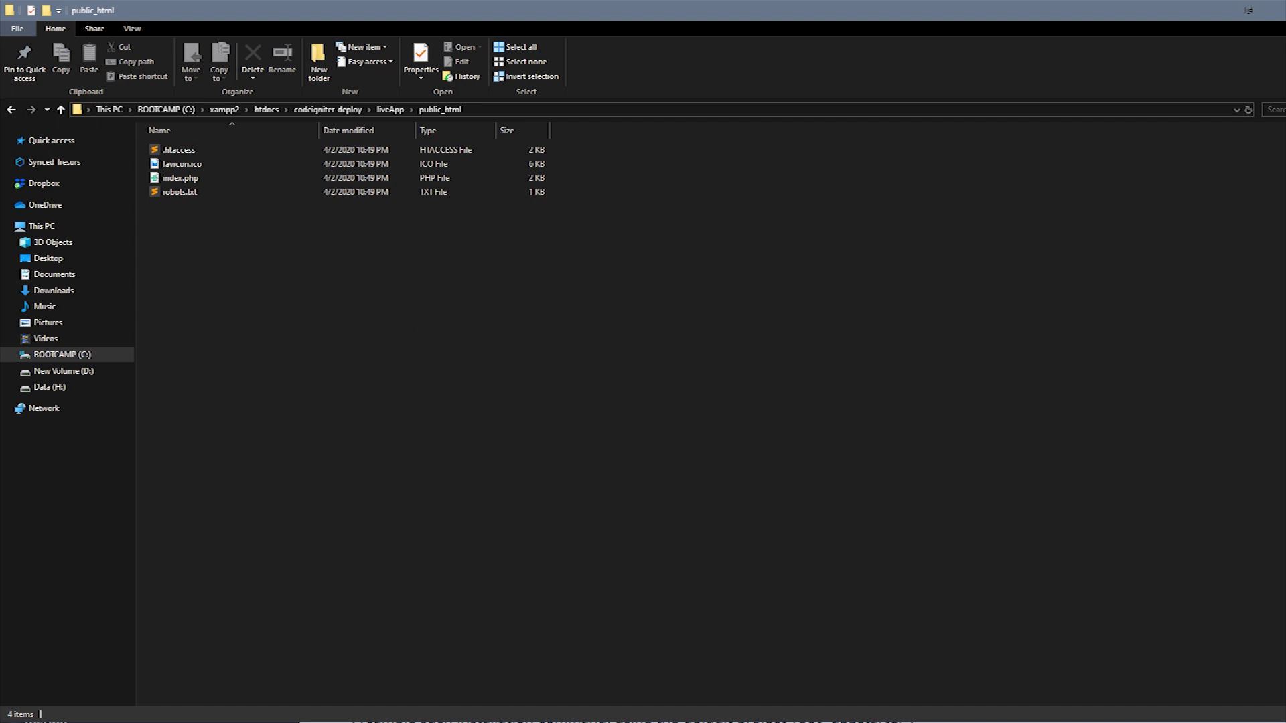
- Switch to the XAMPP Control Panel and open Apache's httpd.conf configuration file
key(alt+Tab)
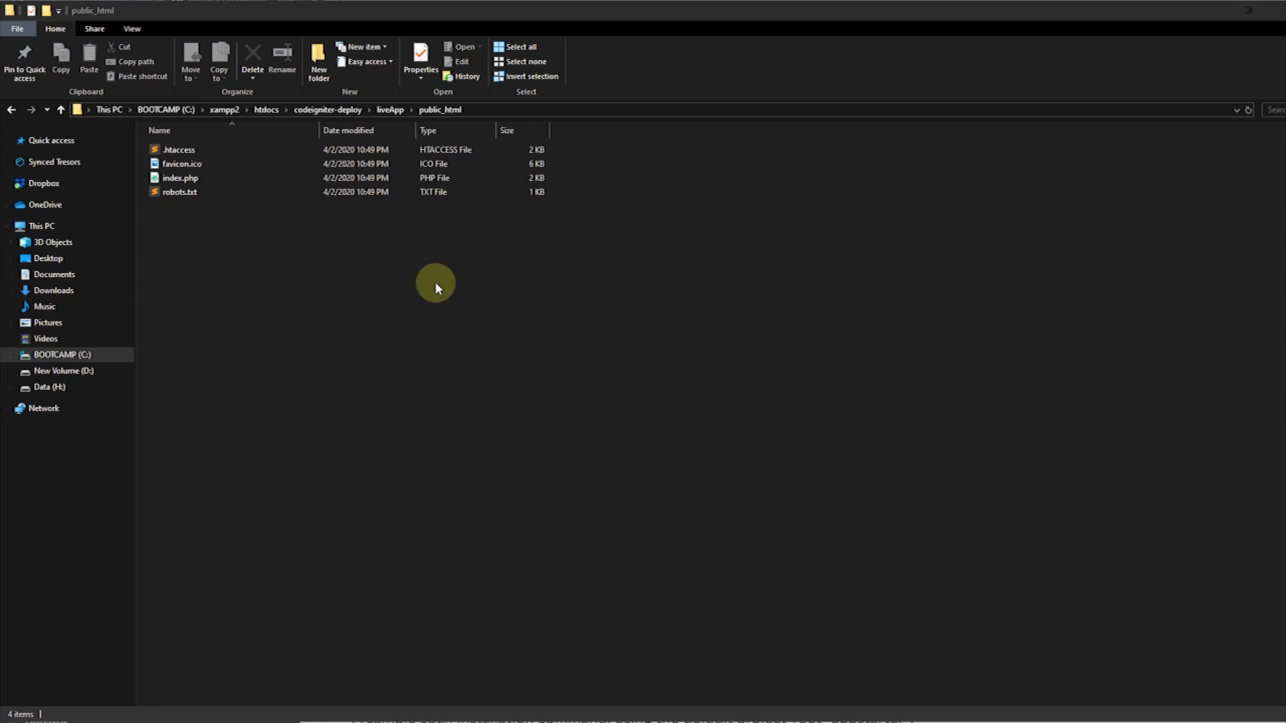
drag(320, 372, 321, 199)
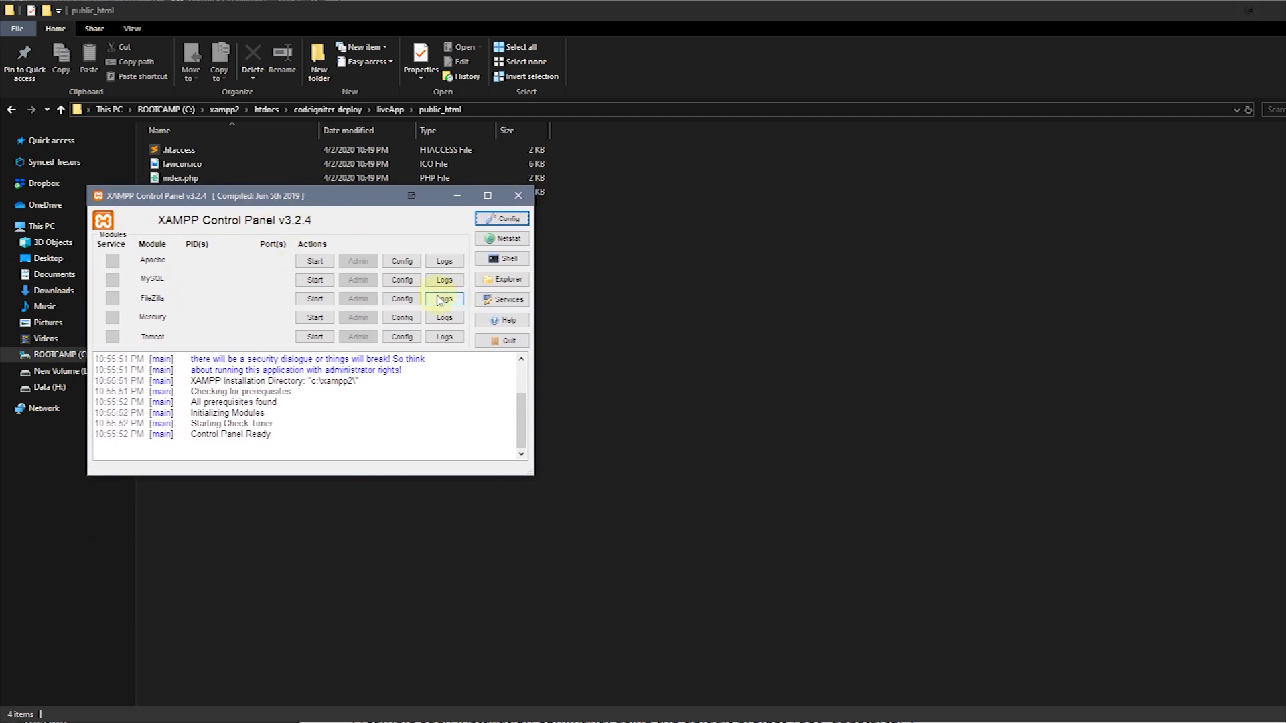
click(405, 263)
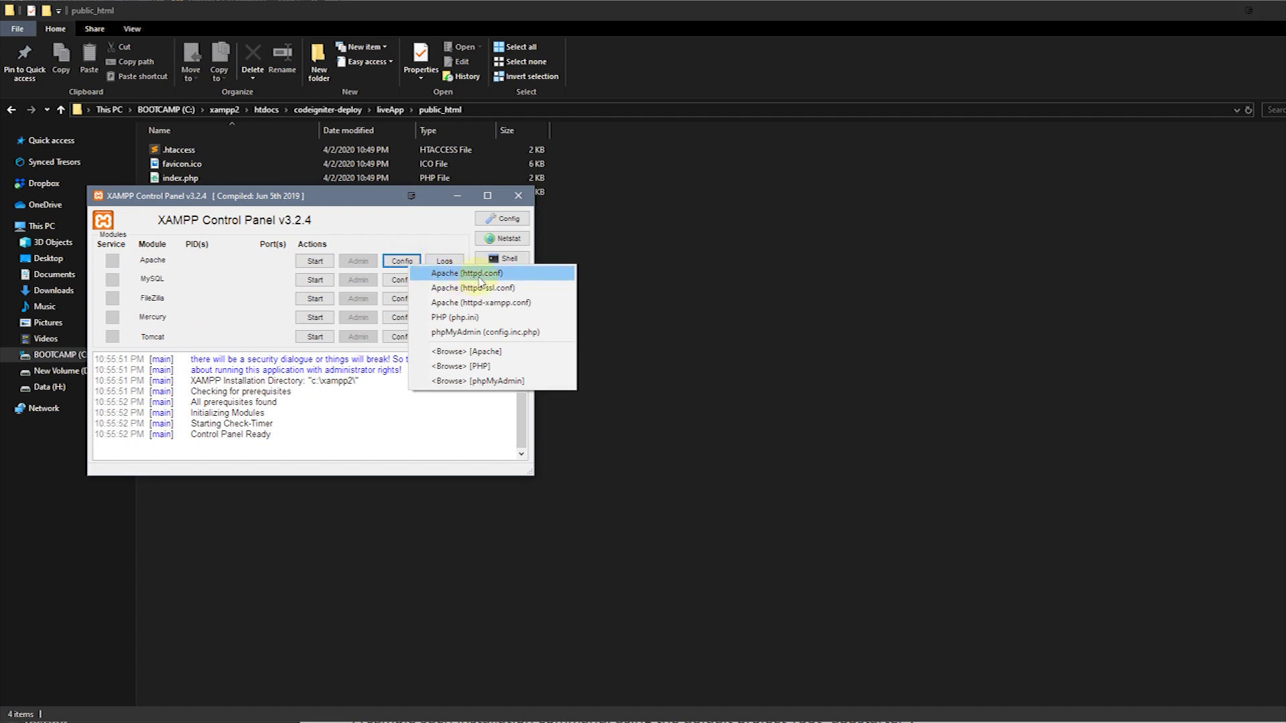
click(480, 279)
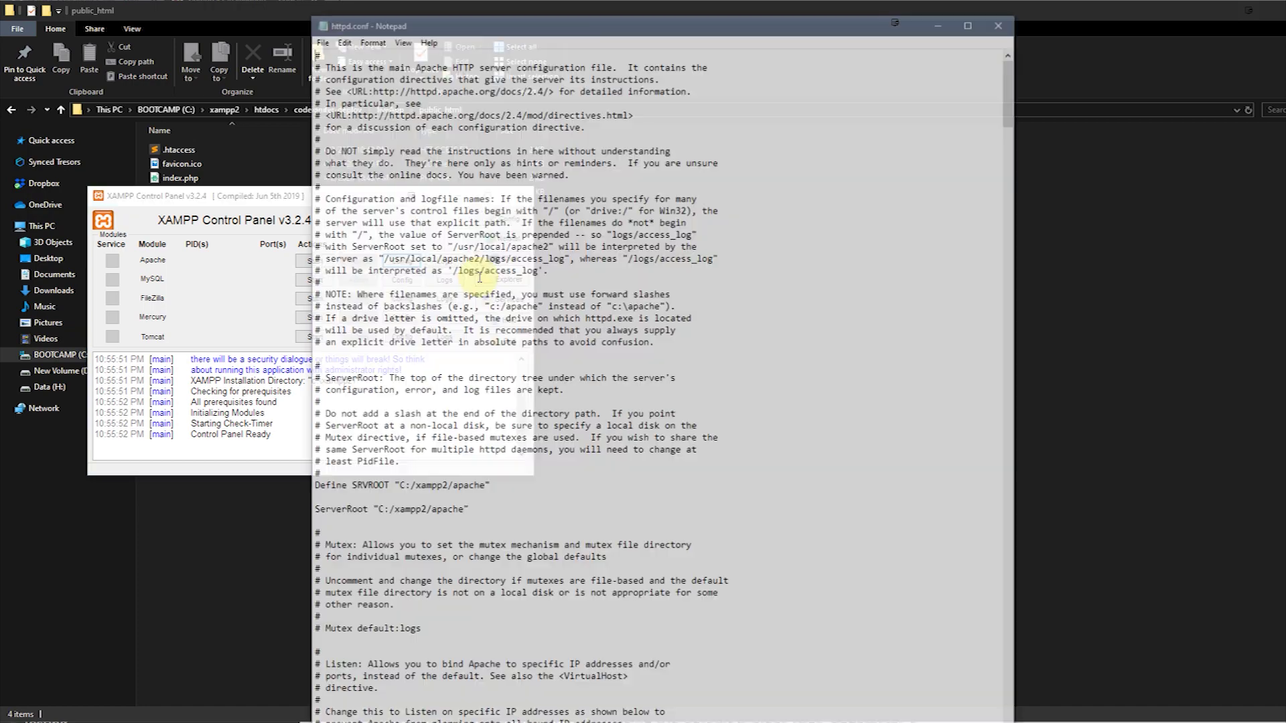
- Remove ci4-projects/RESTapi/public from the DocumentRoot path in httpd.conf, and switch to the public_html folder in File Explorer
scroll(483, 382, down, 6)
scroll(485, 387, down, 20)
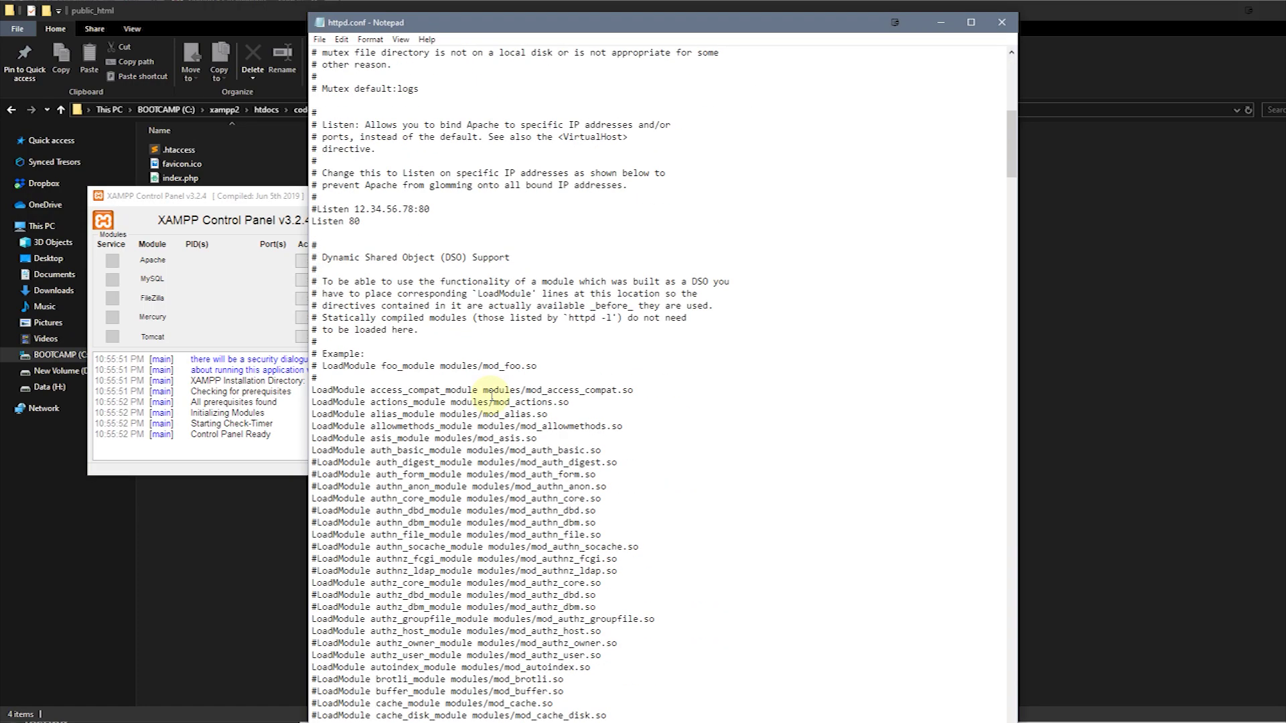
drag(328, 426, 429, 583)
scroll(571, 559, down, 6)
scroll(571, 558, down, 14)
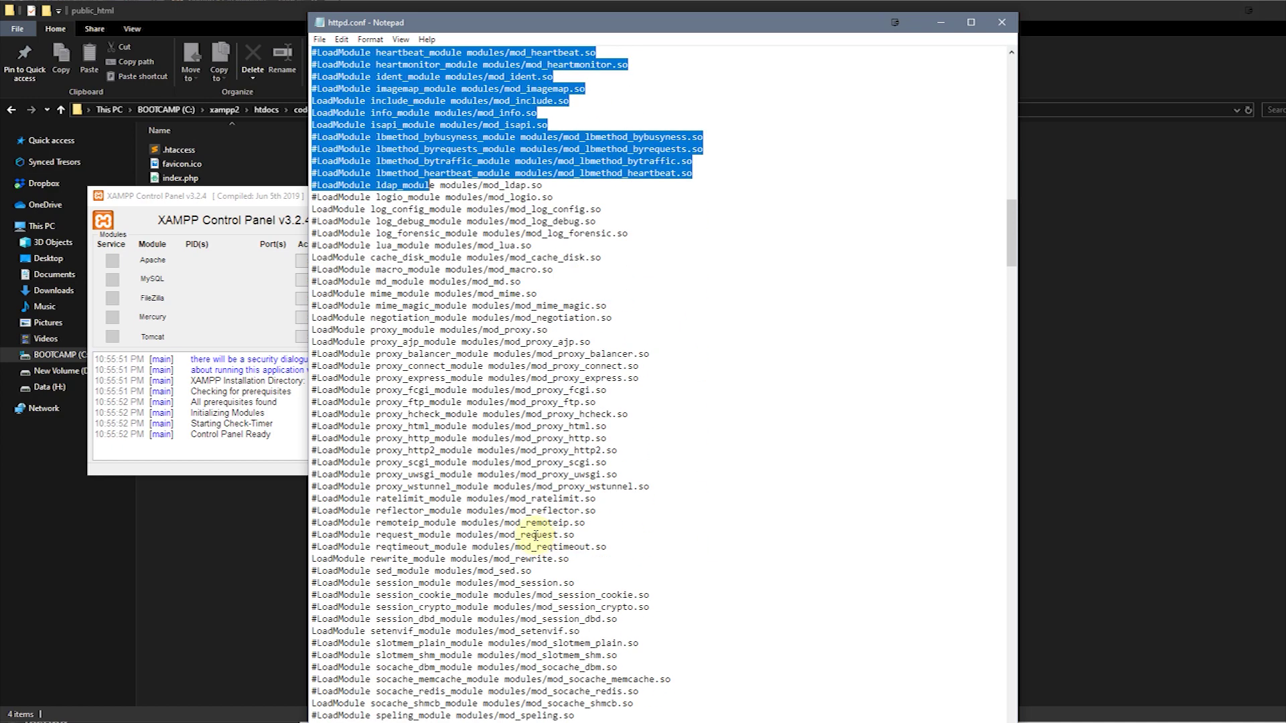
scroll(521, 539, down, 13)
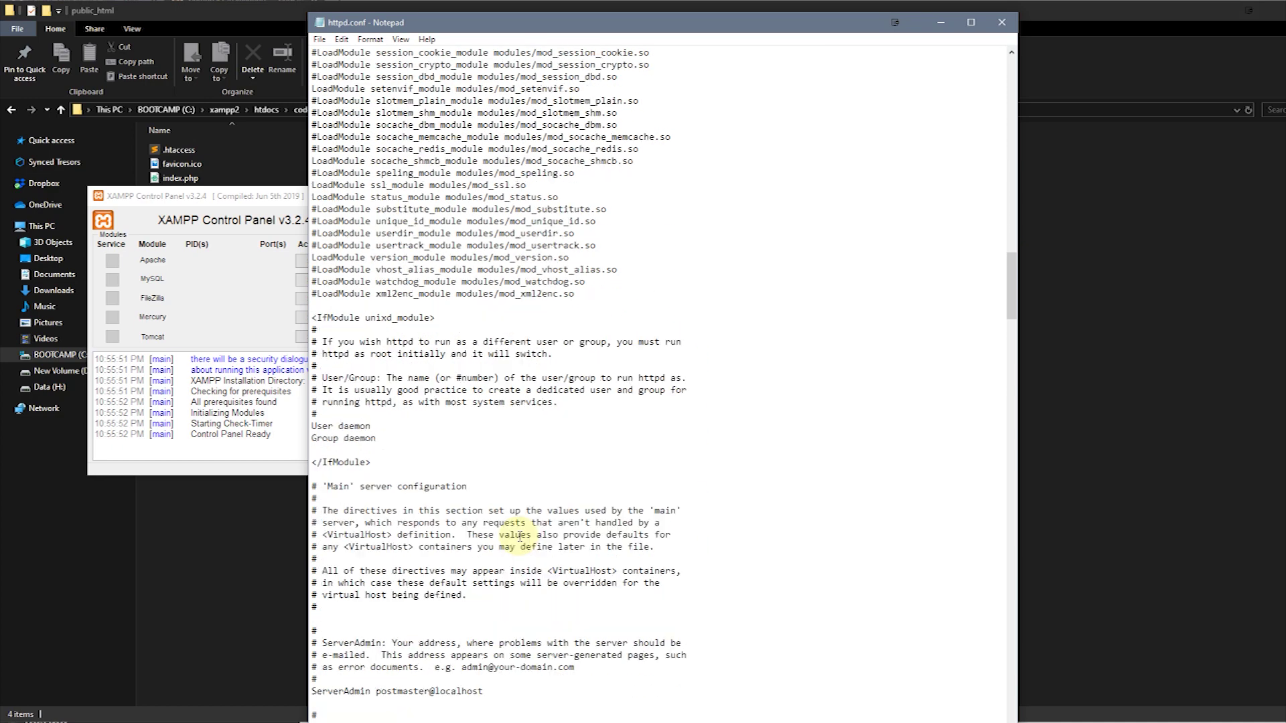
scroll(499, 516, down, 4)
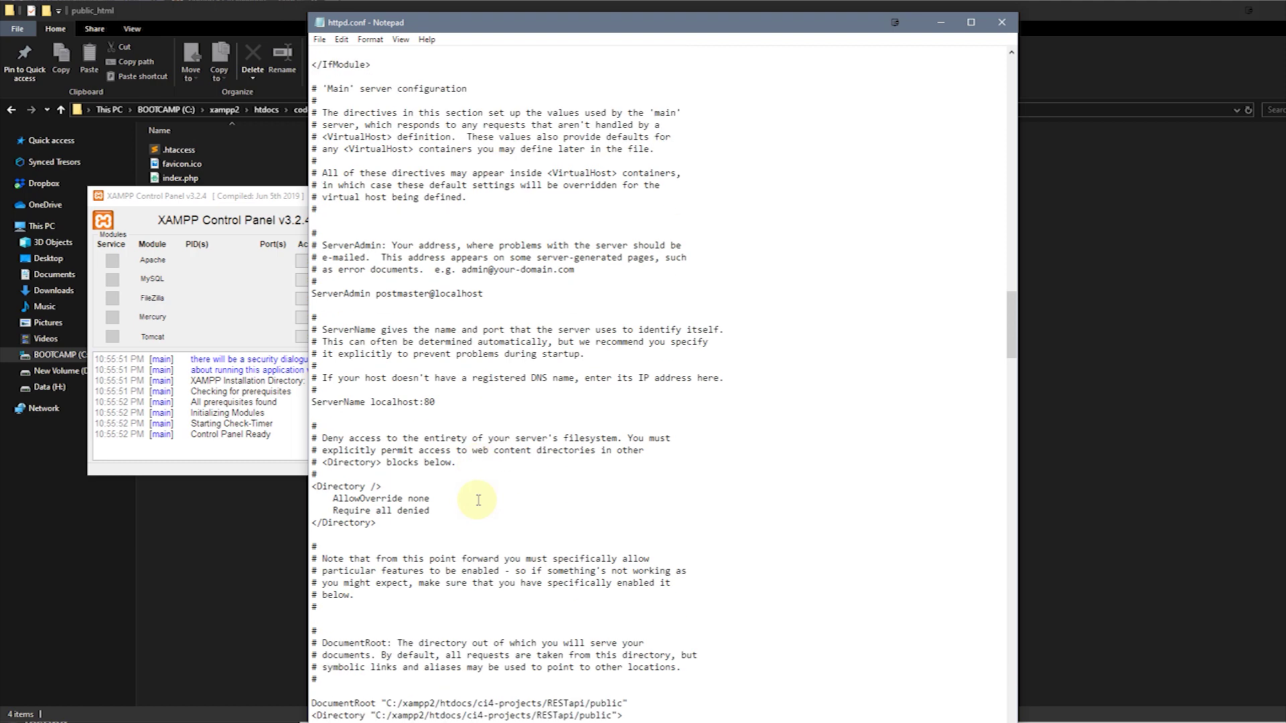
scroll(479, 500, down, 5)
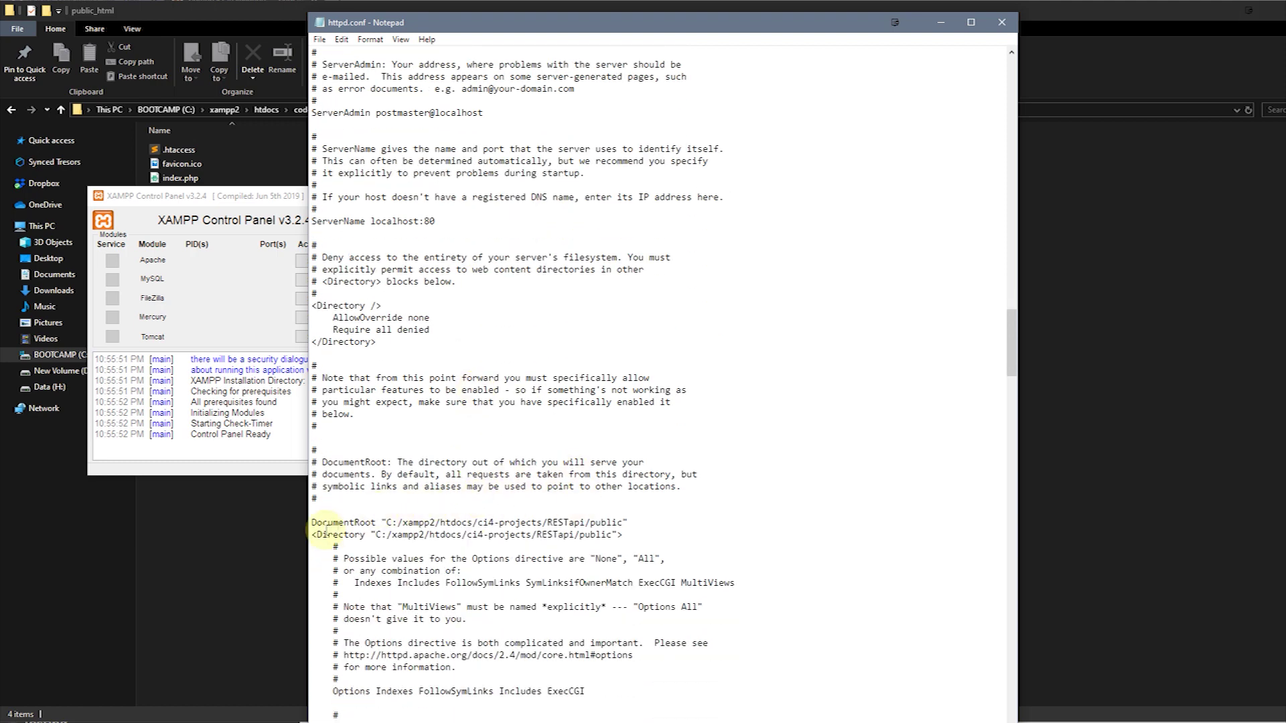
double_click(332, 522)
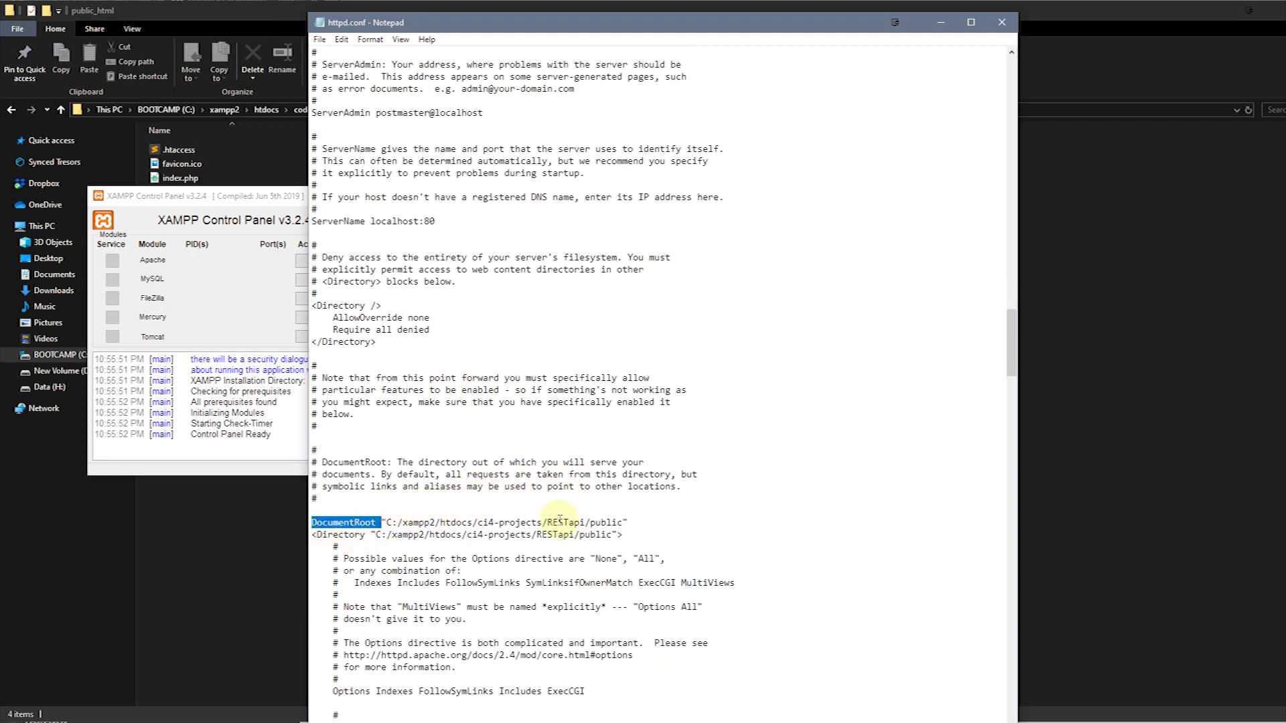
click(477, 522)
key(shift+Home)
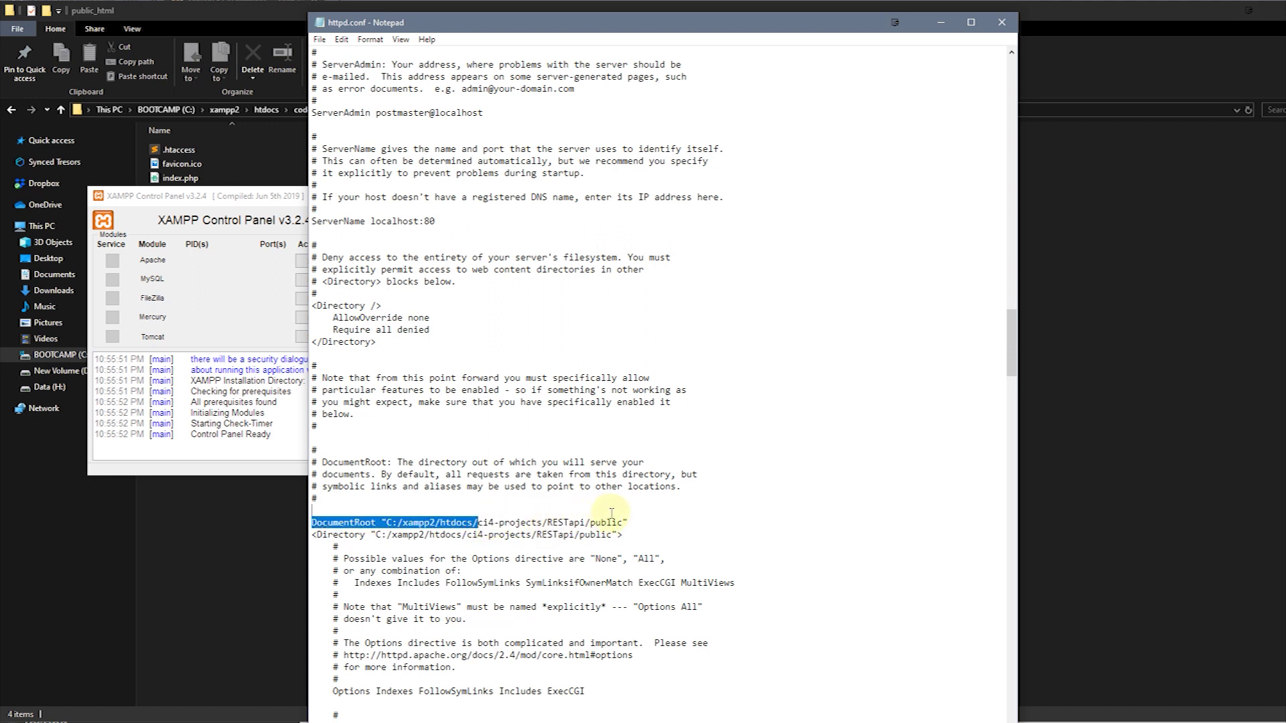
shift+click(622, 523)
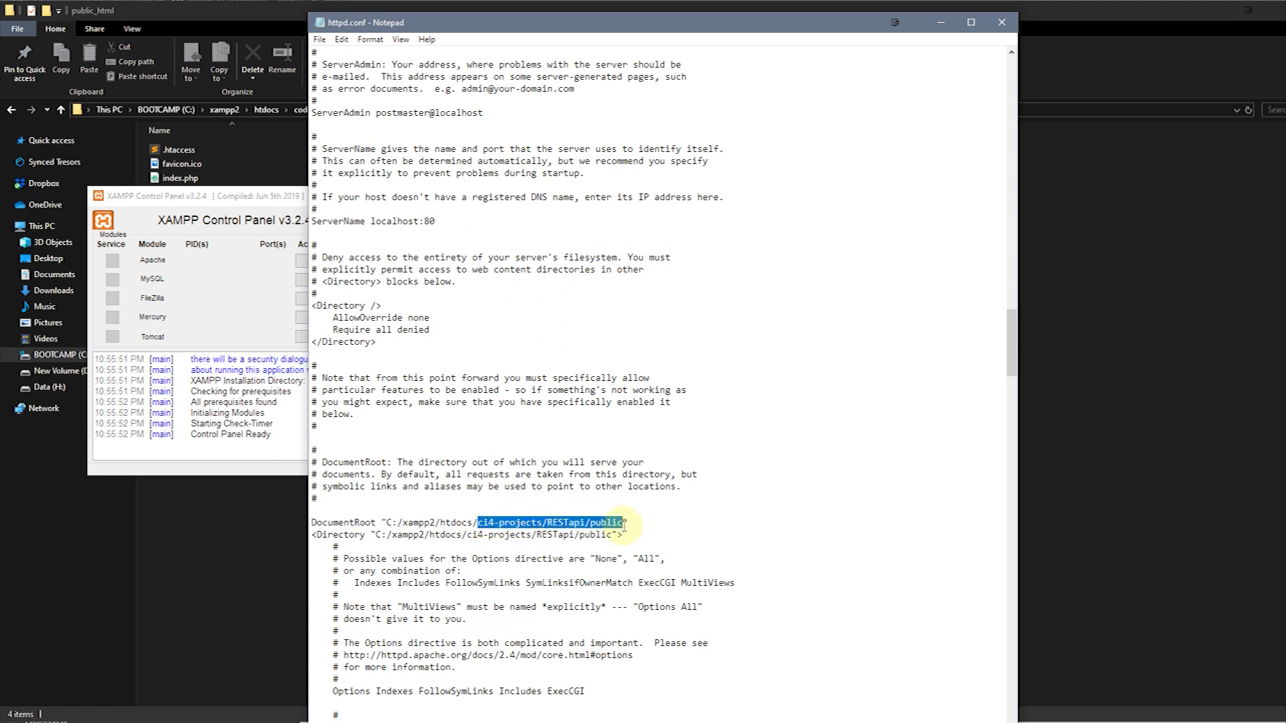
key(BackSpace)
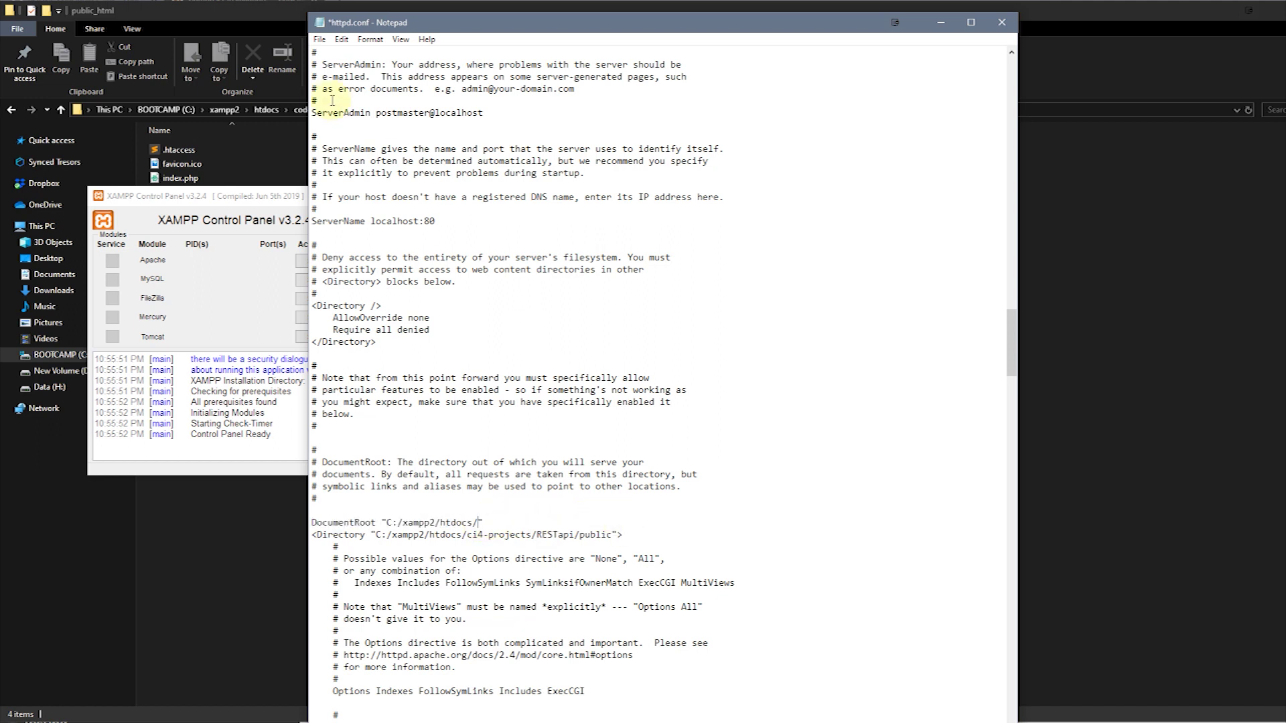
click(247, 178)
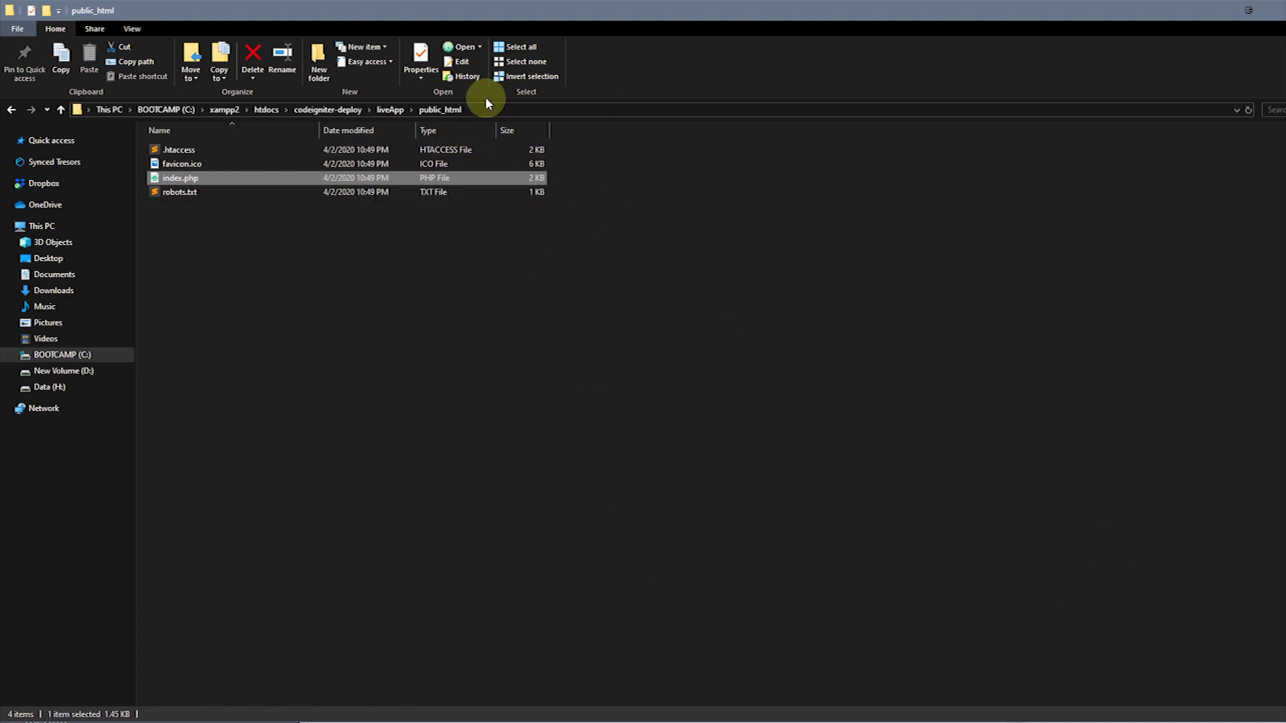
click(521, 112)
drag(489, 111, 379, 111)
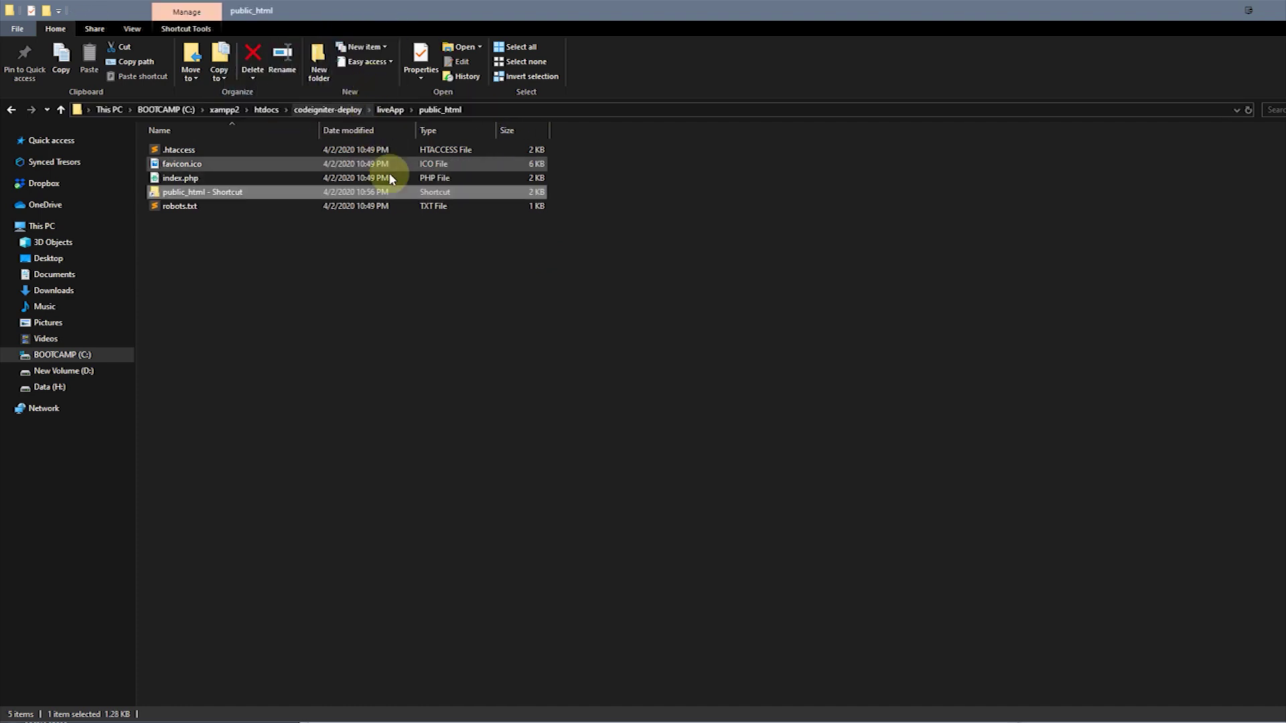
click(430, 347)
click(223, 194)
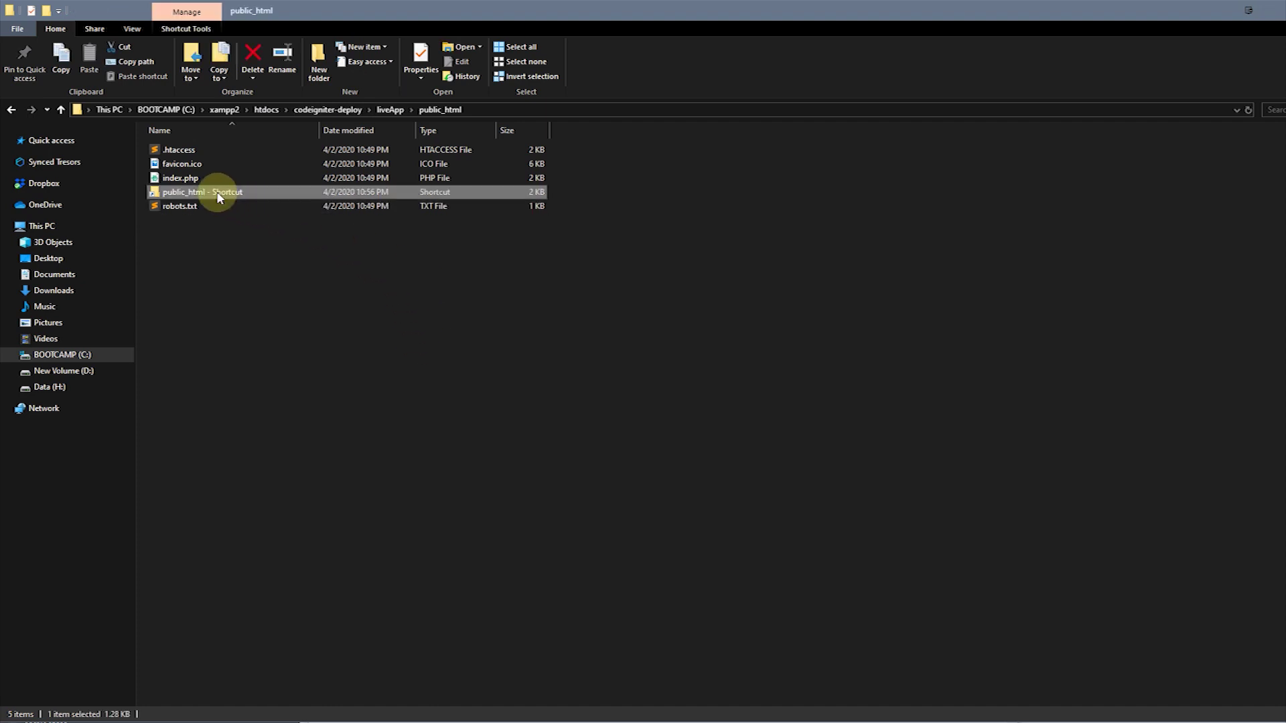
key(Delete)
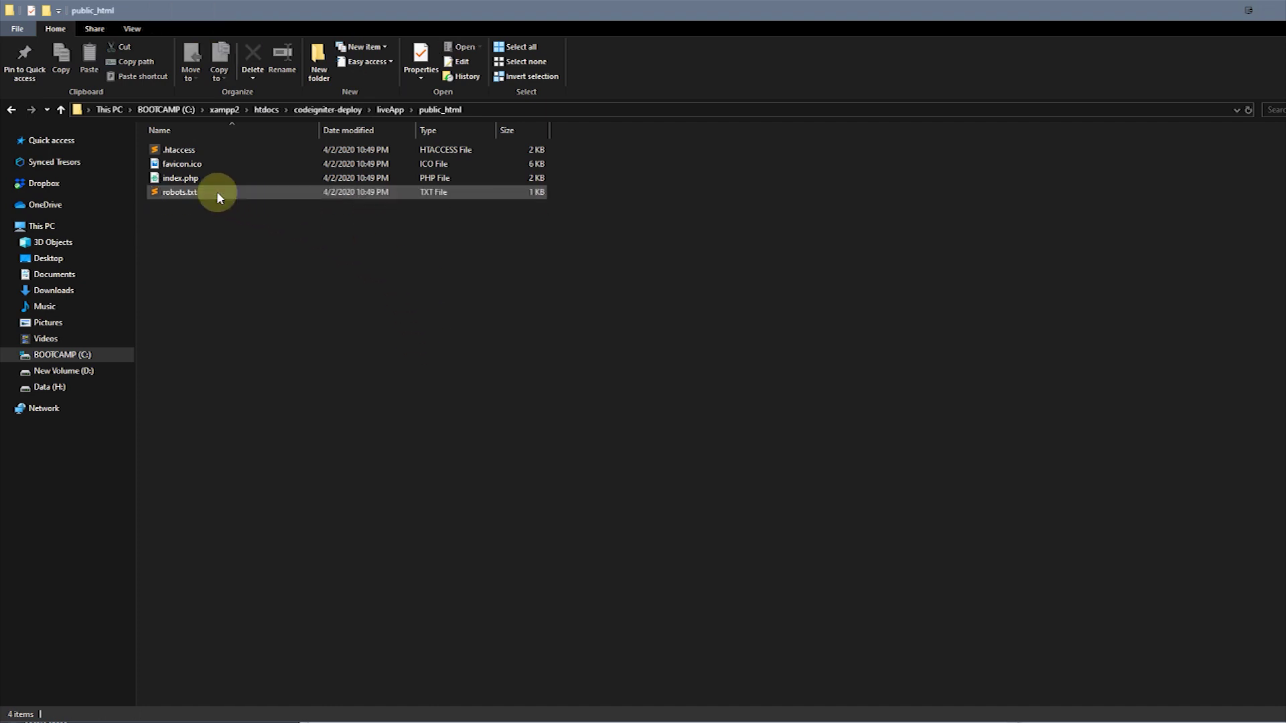
- Copy the codeigniter-deploy\liveApp\public_html portion of the current folder's path
click(476, 109)
drag(461, 106, 232, 114)
drag(198, 118, 158, 124)
key(ctrl+c)
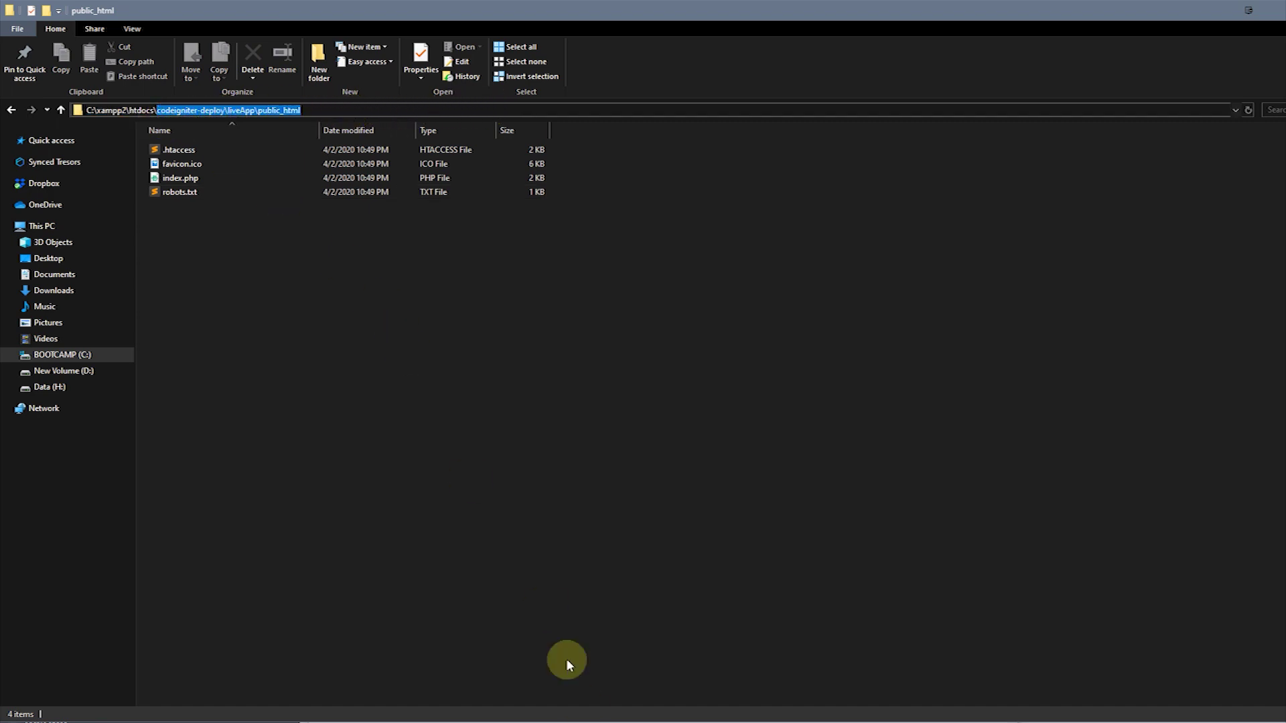
- Complete the DocumentRoot path in httpd.conf as C:/xampp2/htdocs/codeigniter-deploy/liveApp/public_html, using forward slashes throughout
key(alt+Tab)
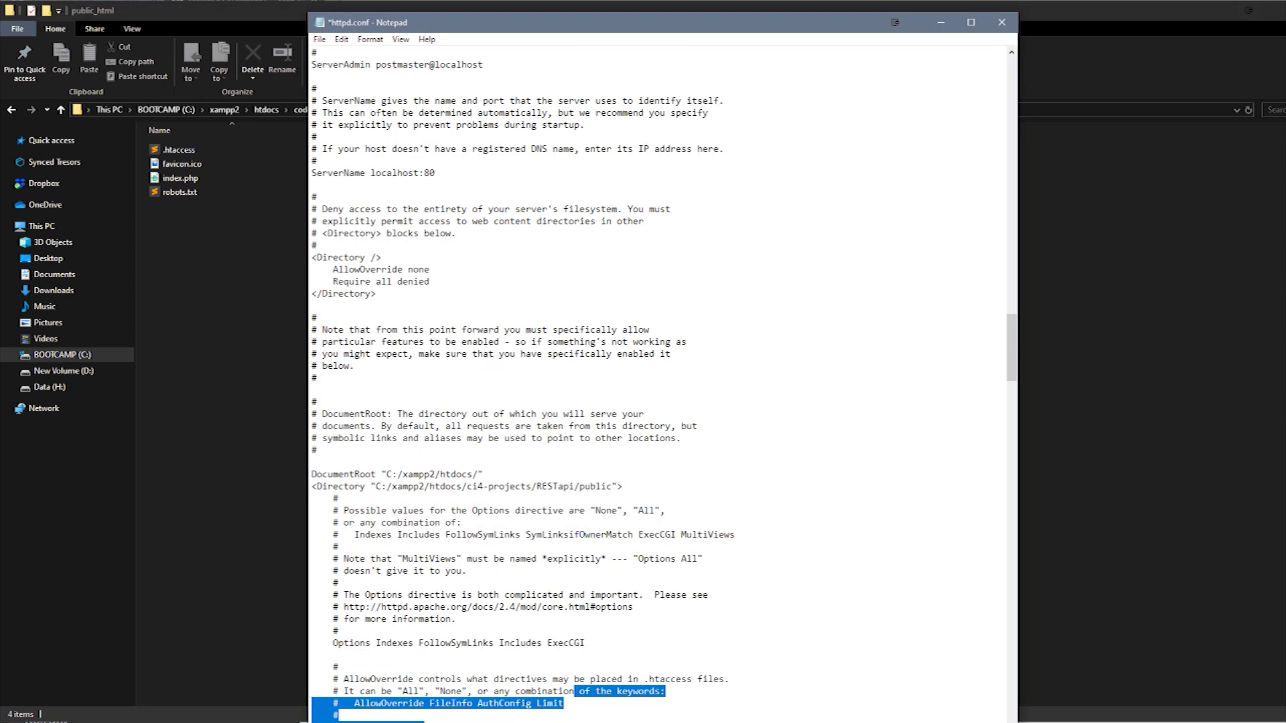
click(481, 474)
key(ctrl+v)
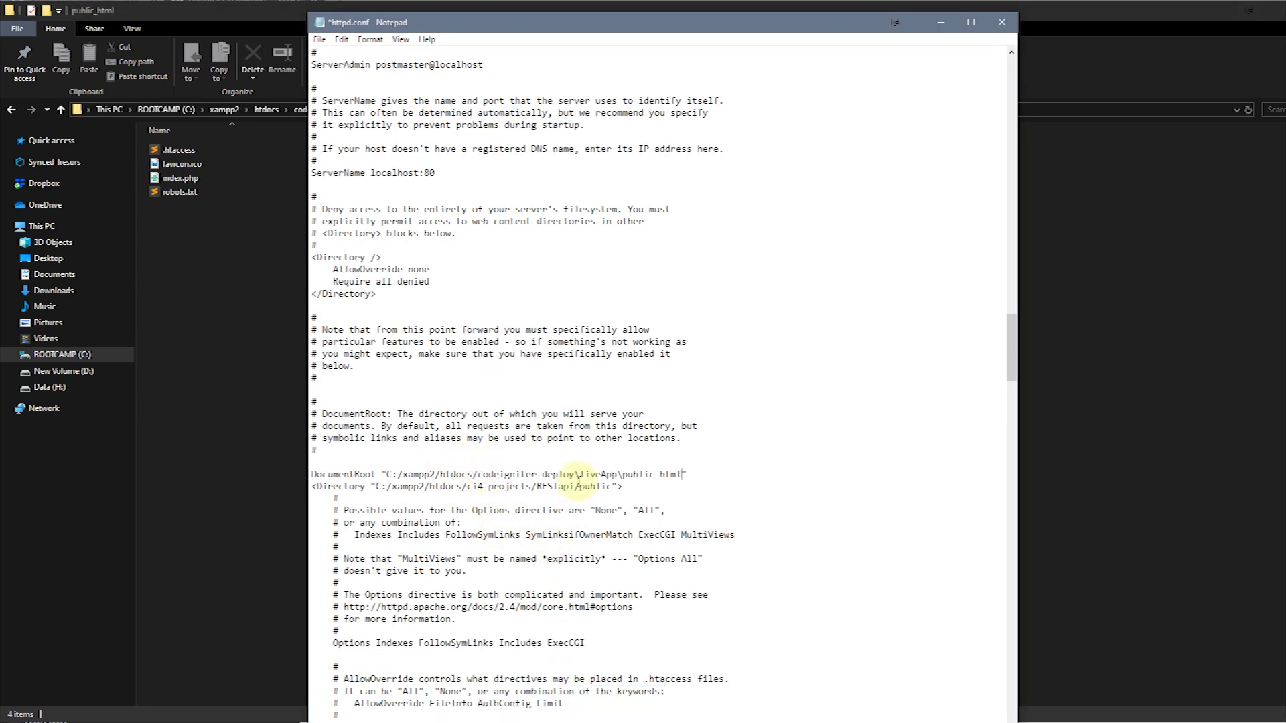
text(/)
key(BackSpace)
text(/)
- Set the Directory path below DocumentRoot to C:/xampp2/htdocs/codeigniter-deploy/liveApp/public_html, then save and close httpd.conf
drag(684, 475, 616, 488)
text(C:/xampp2/htdocs/codeigniter-deploy/liveApp/public_html)
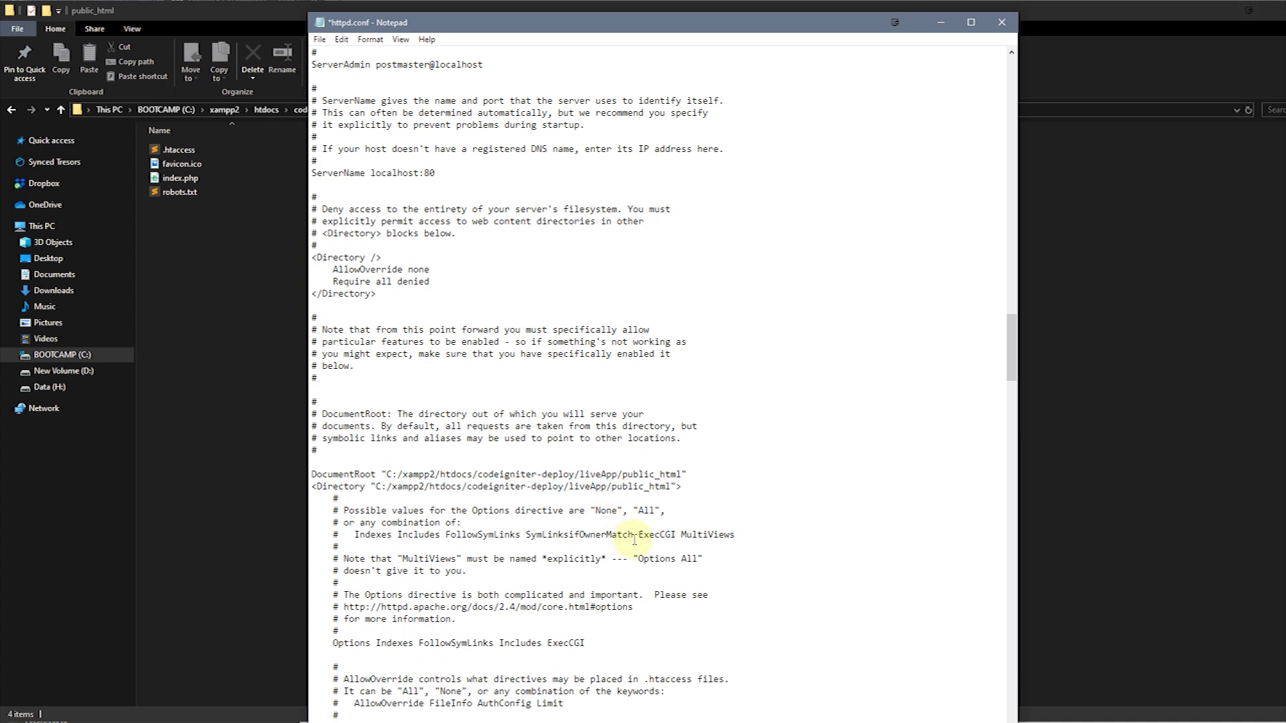
double_click(339, 486)
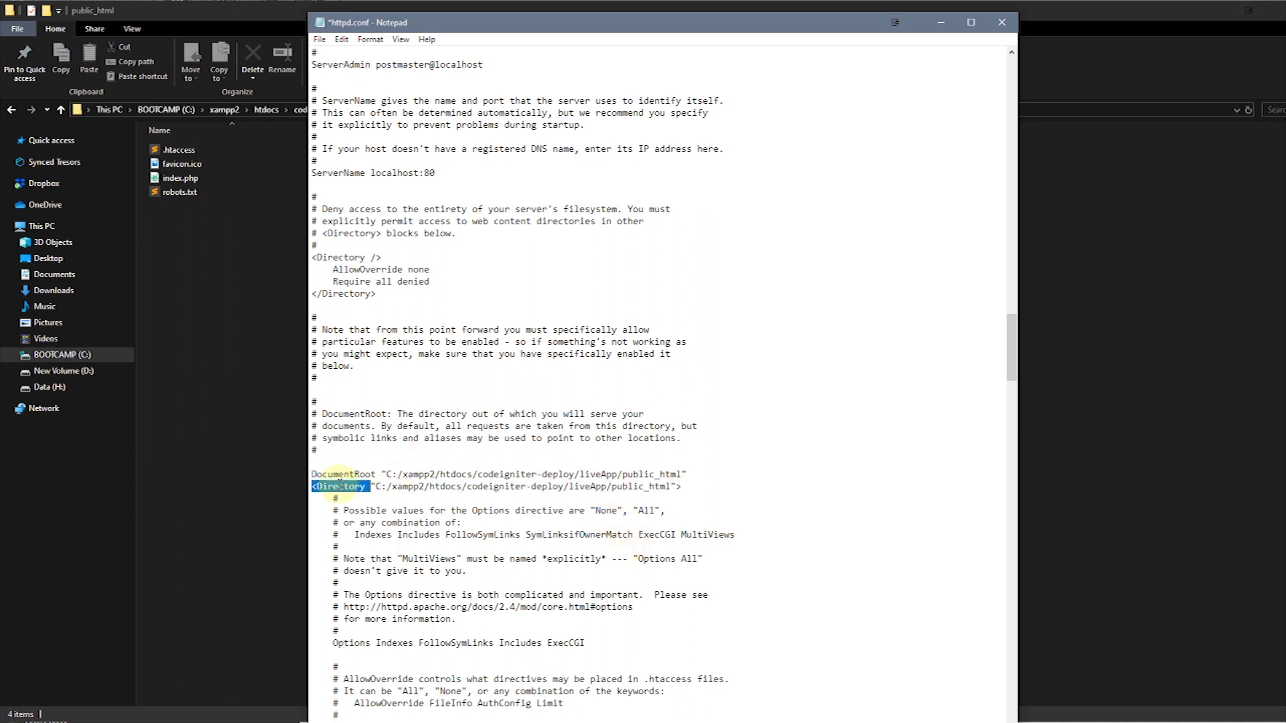
click(584, 486)
key(ctrl+s)
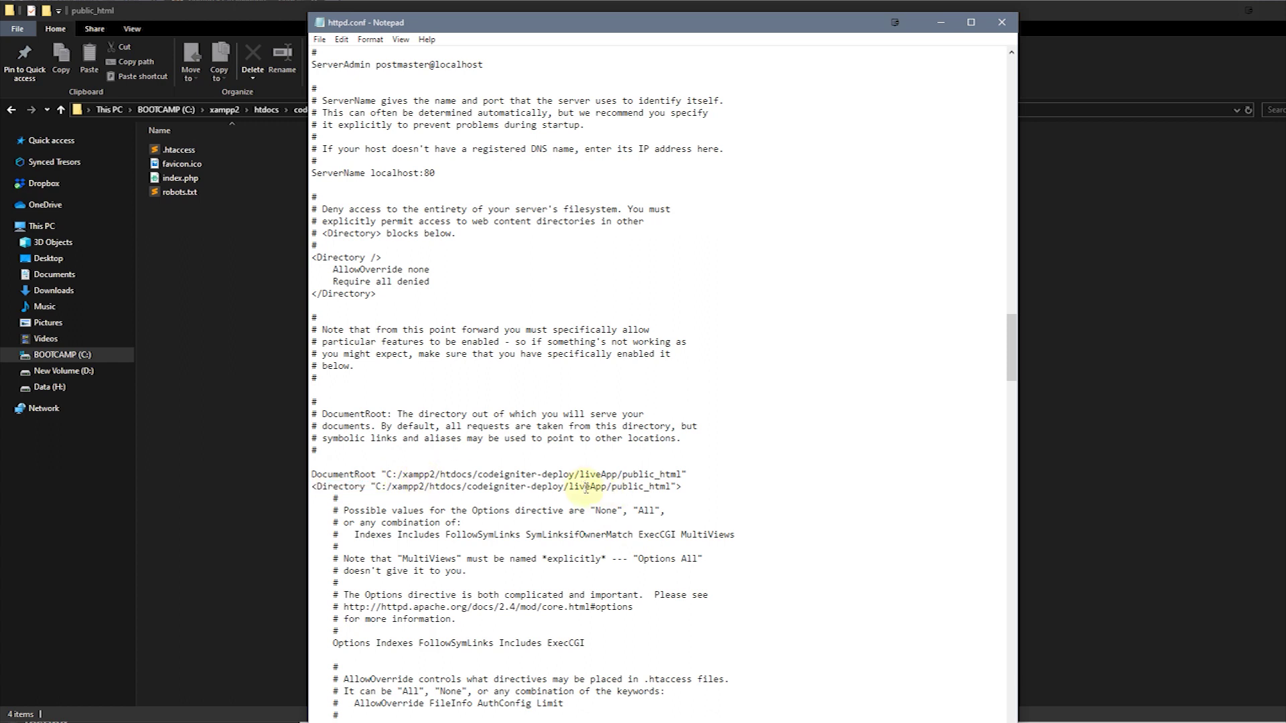
click(1005, 25)
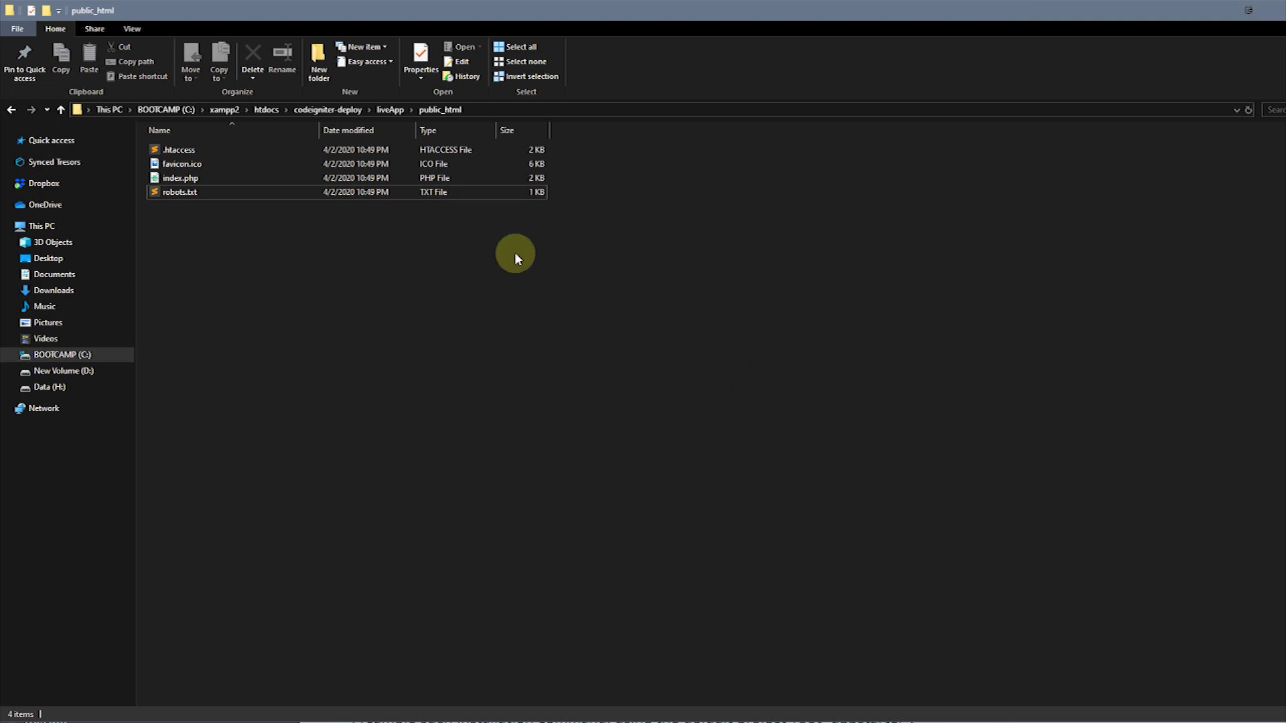
- Start the Apache and MySQL modules in the XAMPP Control Panel and minimize it
key(alt+Tab)
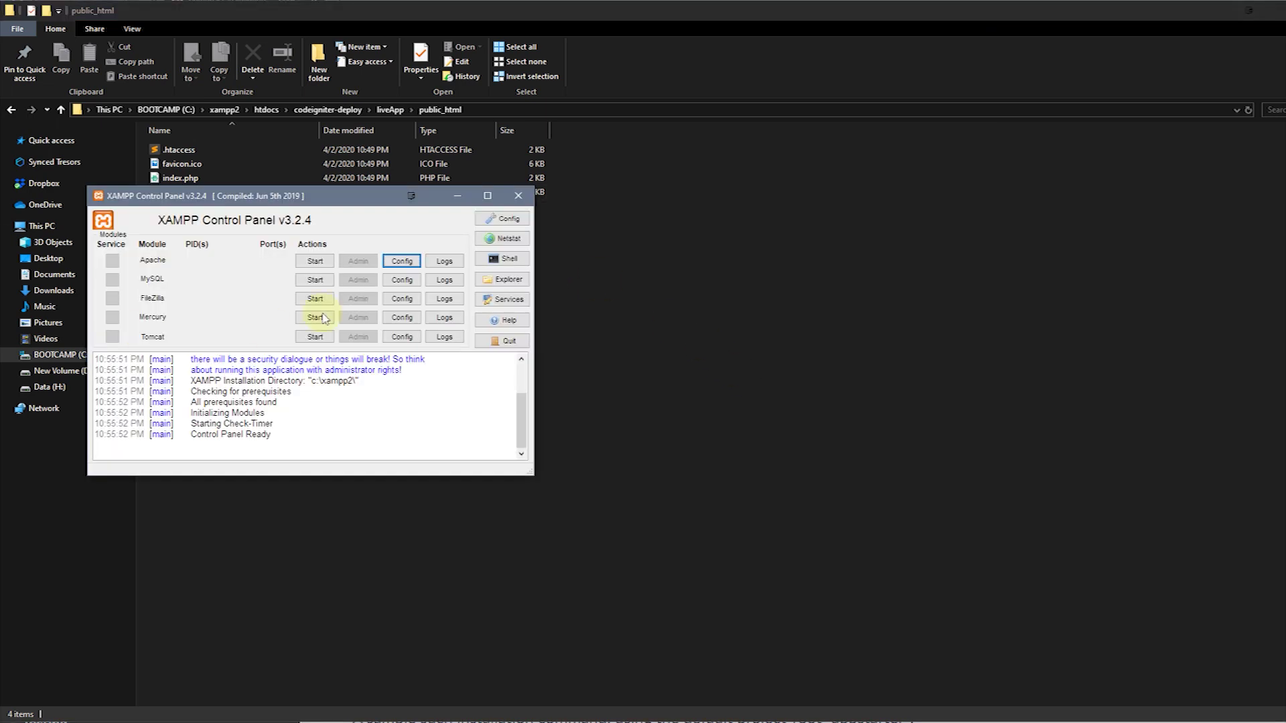
click(317, 262)
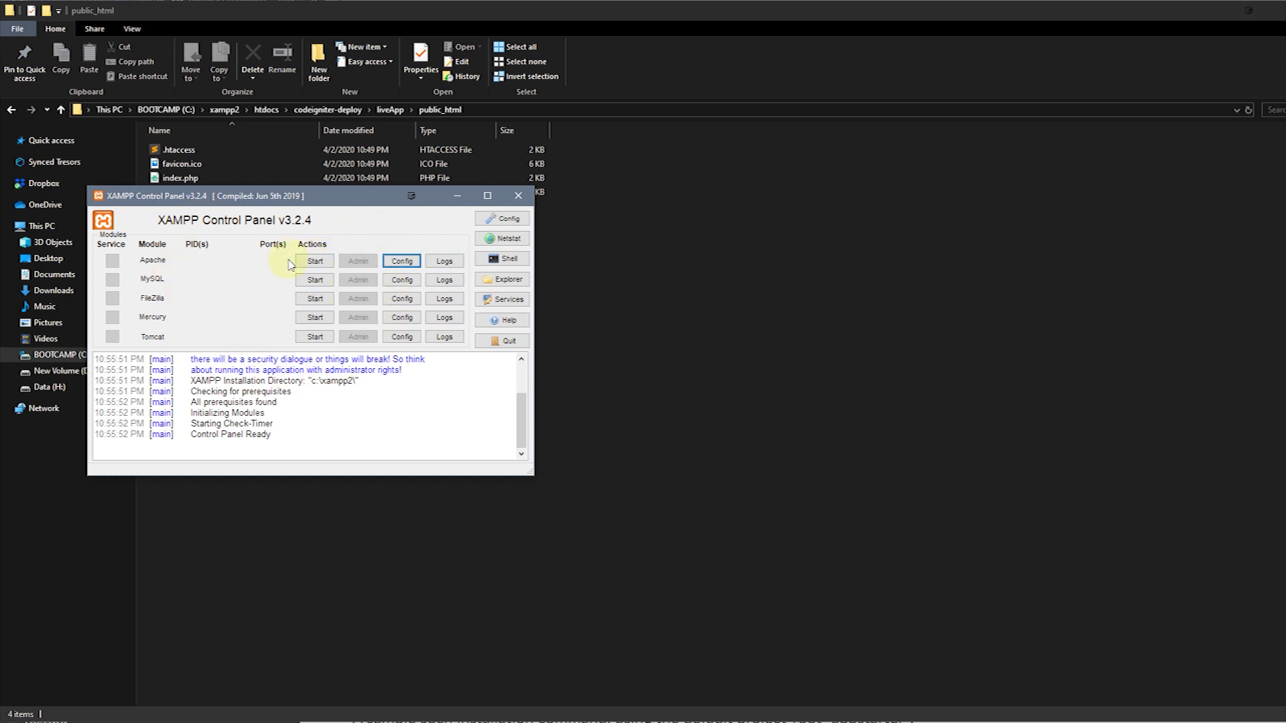
click(314, 262)
click(315, 281)
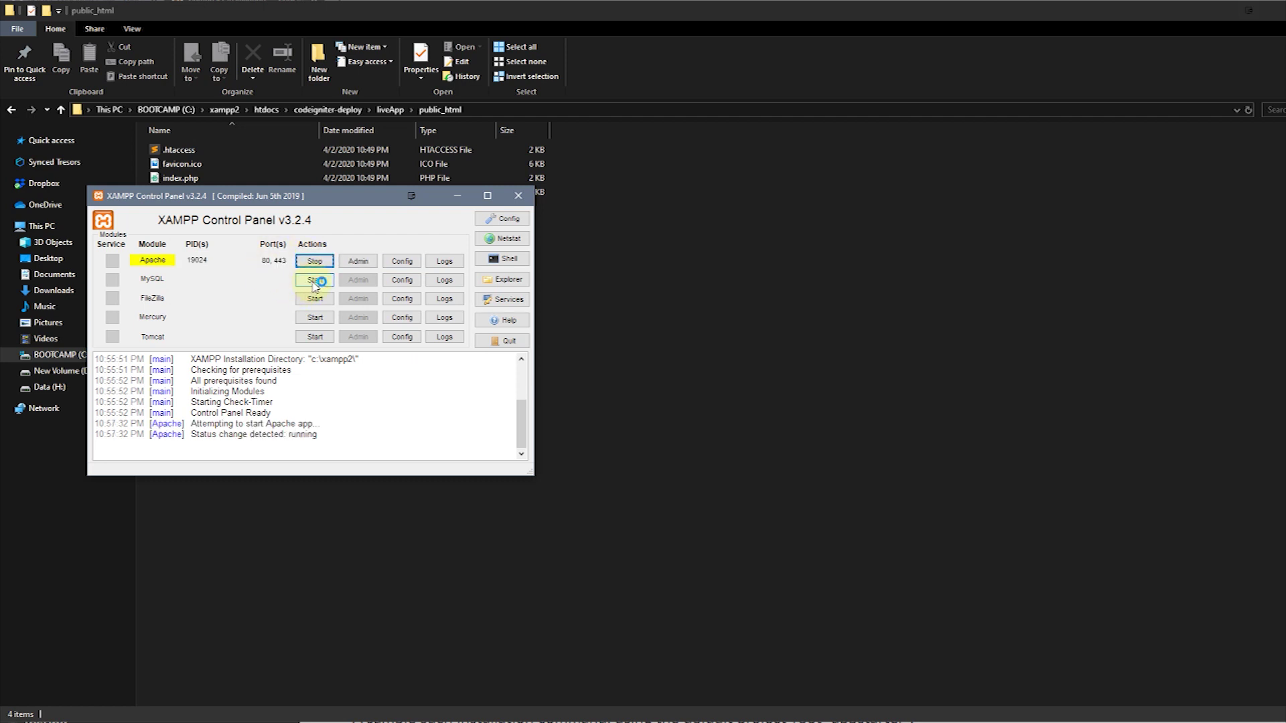
click(449, 200)
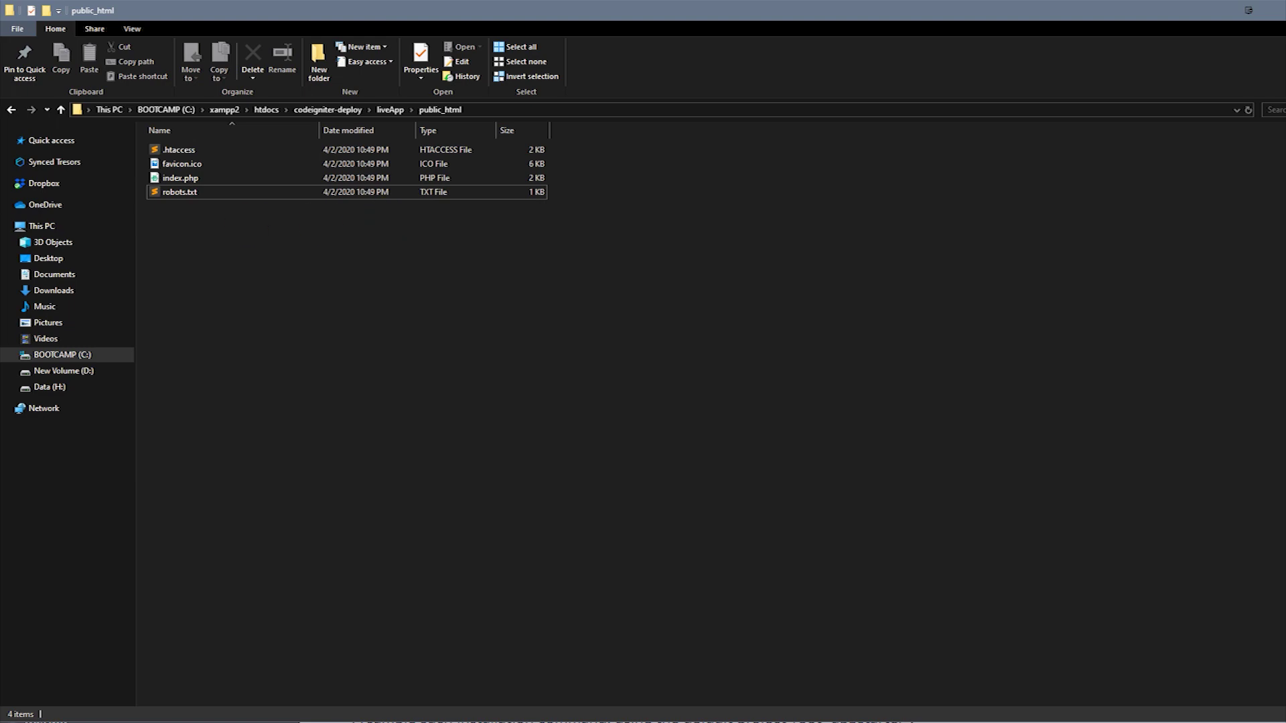
- Switch to the web browser and load localhost to test the site
key(alt+Tab)
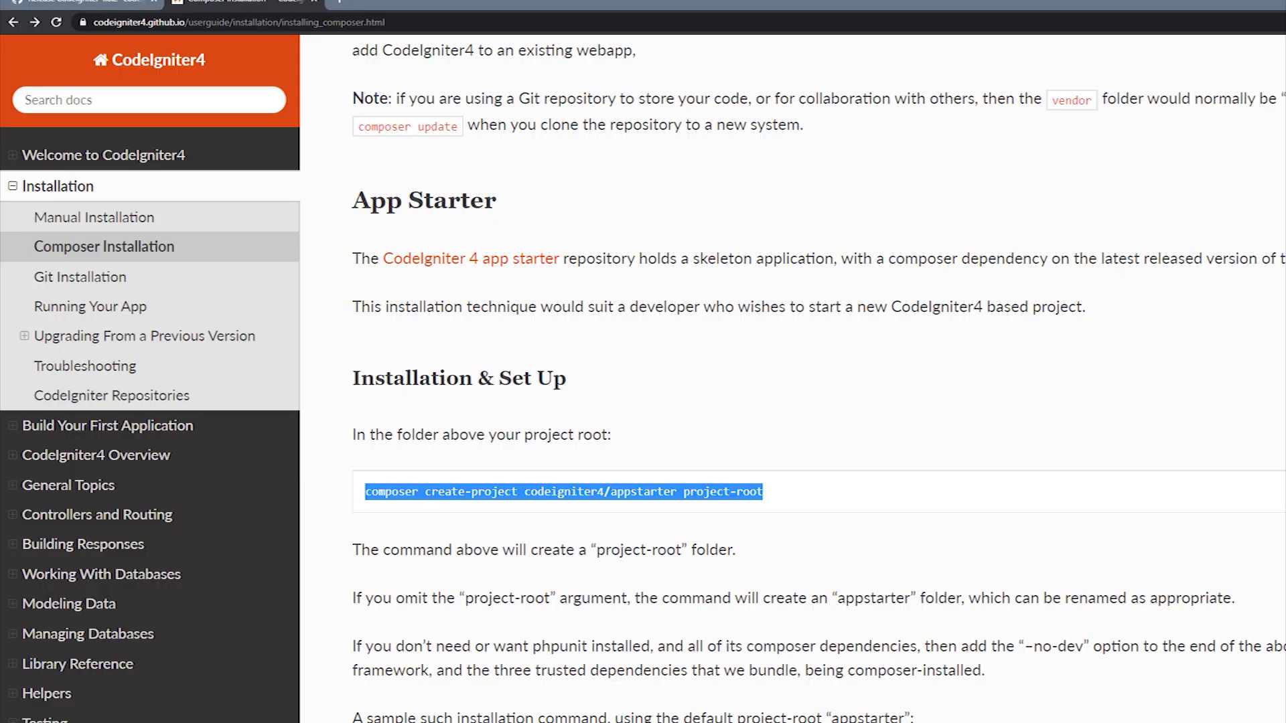
click(327, 22)
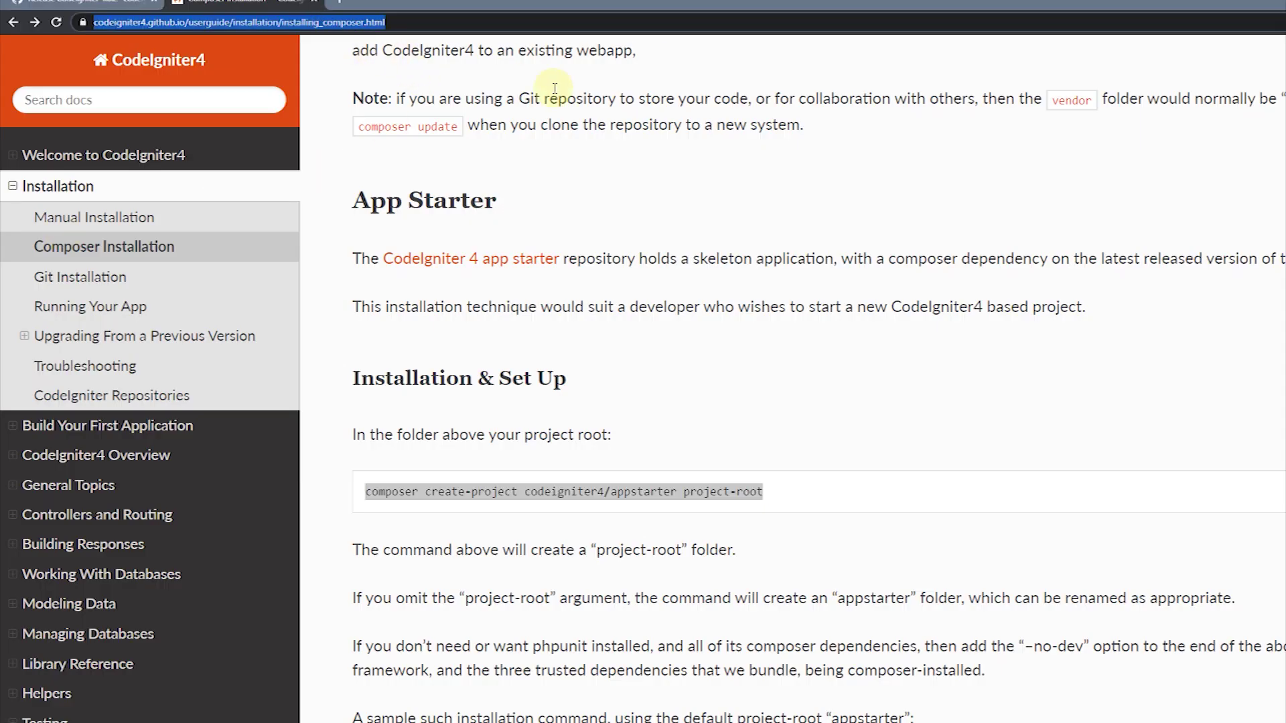
text(localhost)
key(Return)
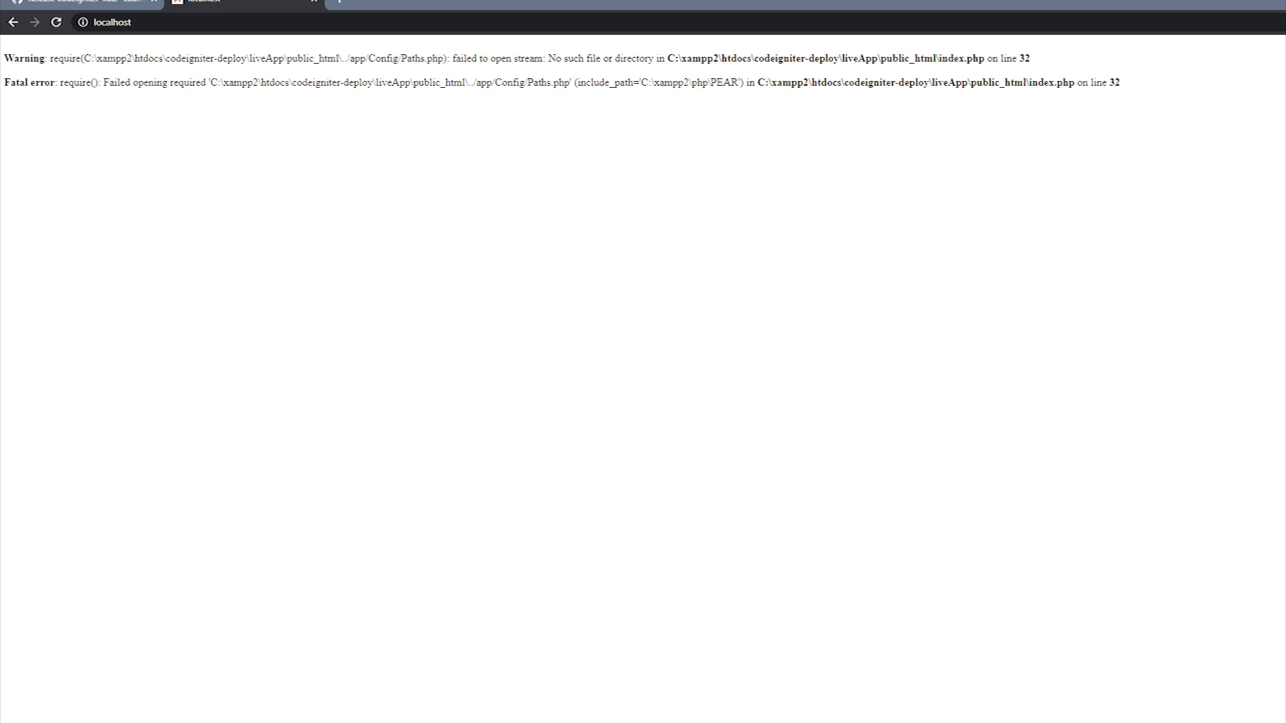
- Switch back to File Explorer and open the codeingiter folder inside liveApp
key(alt+Tab)
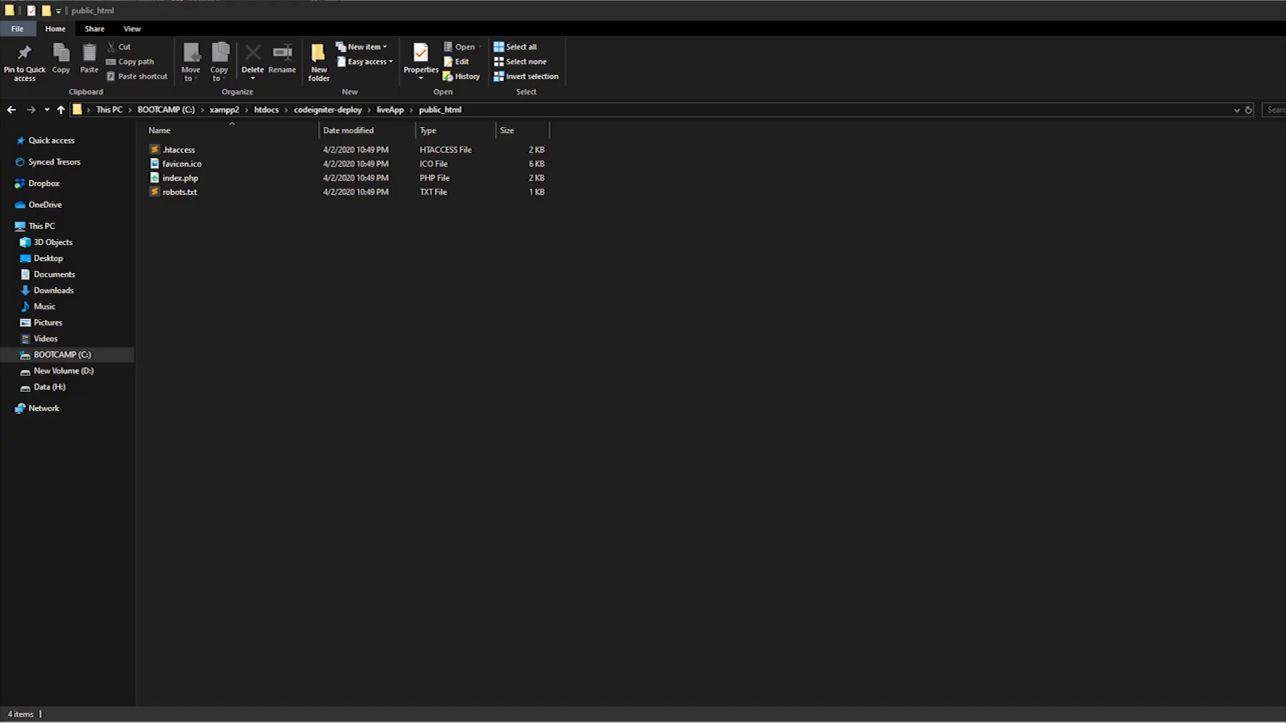
click(189, 179)
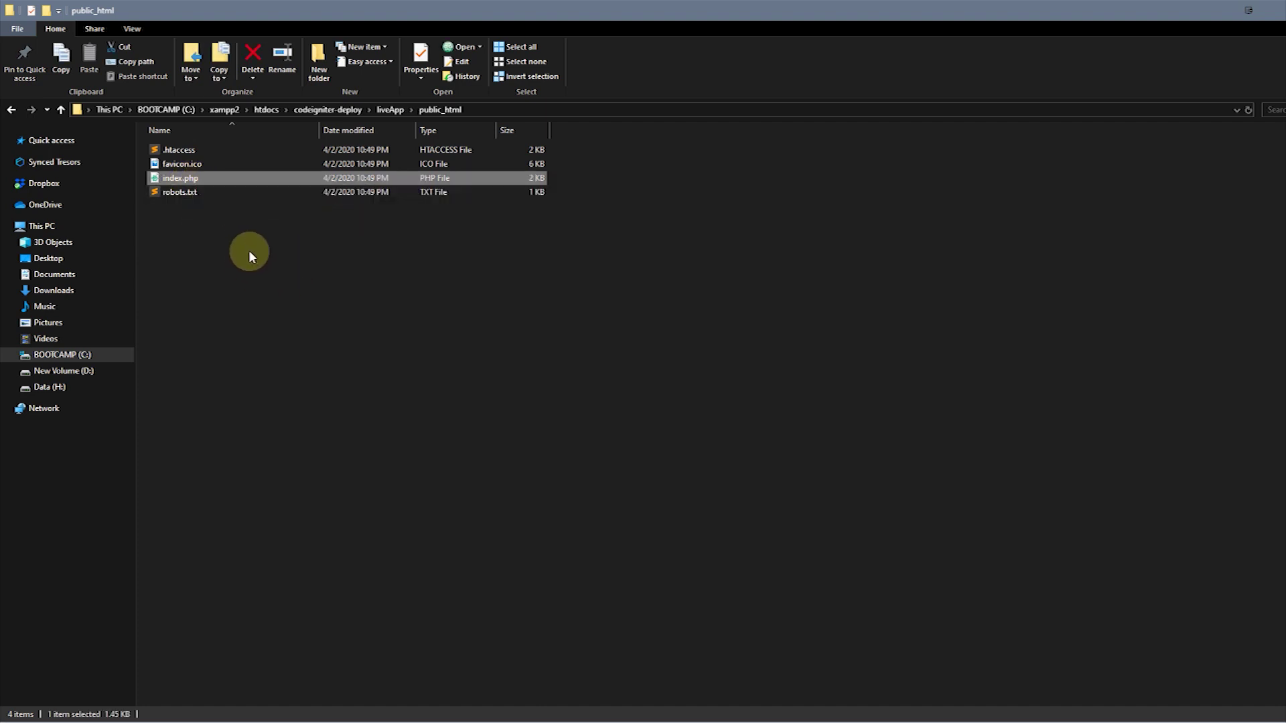
key(BackSpace)
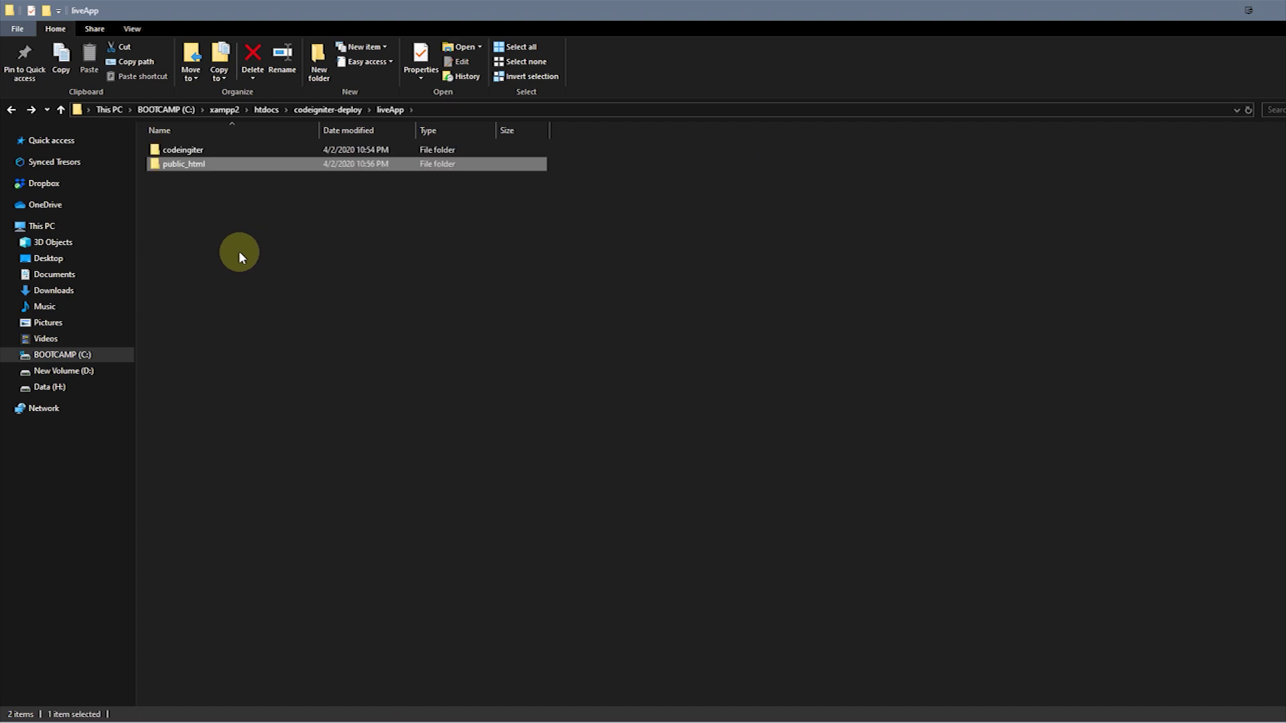
double_click(195, 155)
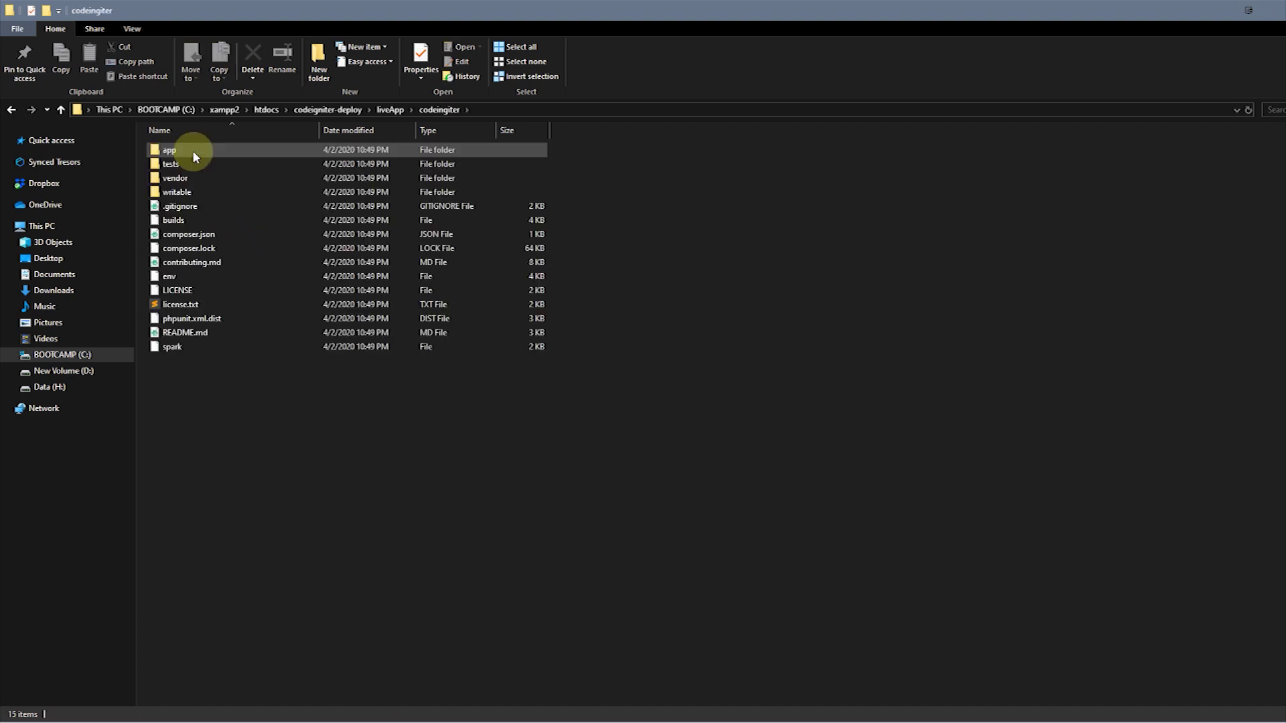
- Duplicate the env file in the codeingiter folder, name the copy .env, and return to the liveApp folder
click(175, 277)
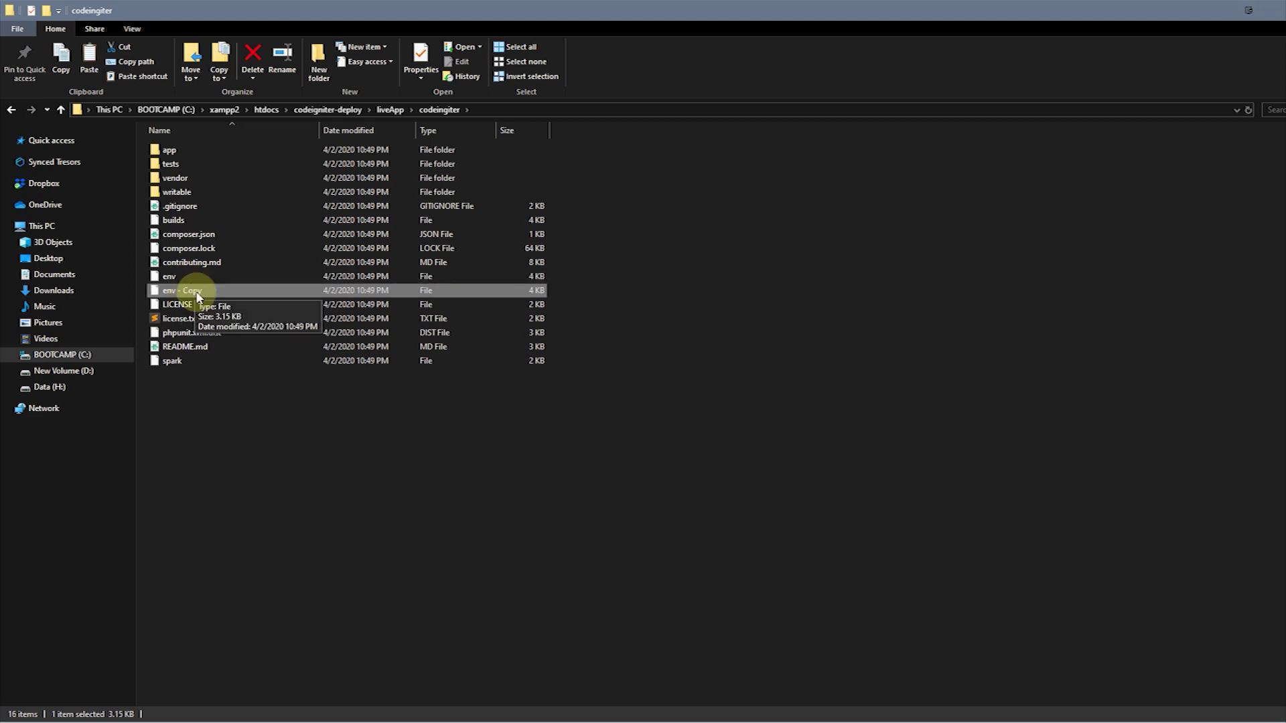
key(ctrl+c)
key(ctrl+v)
key(F2)
text(.env)
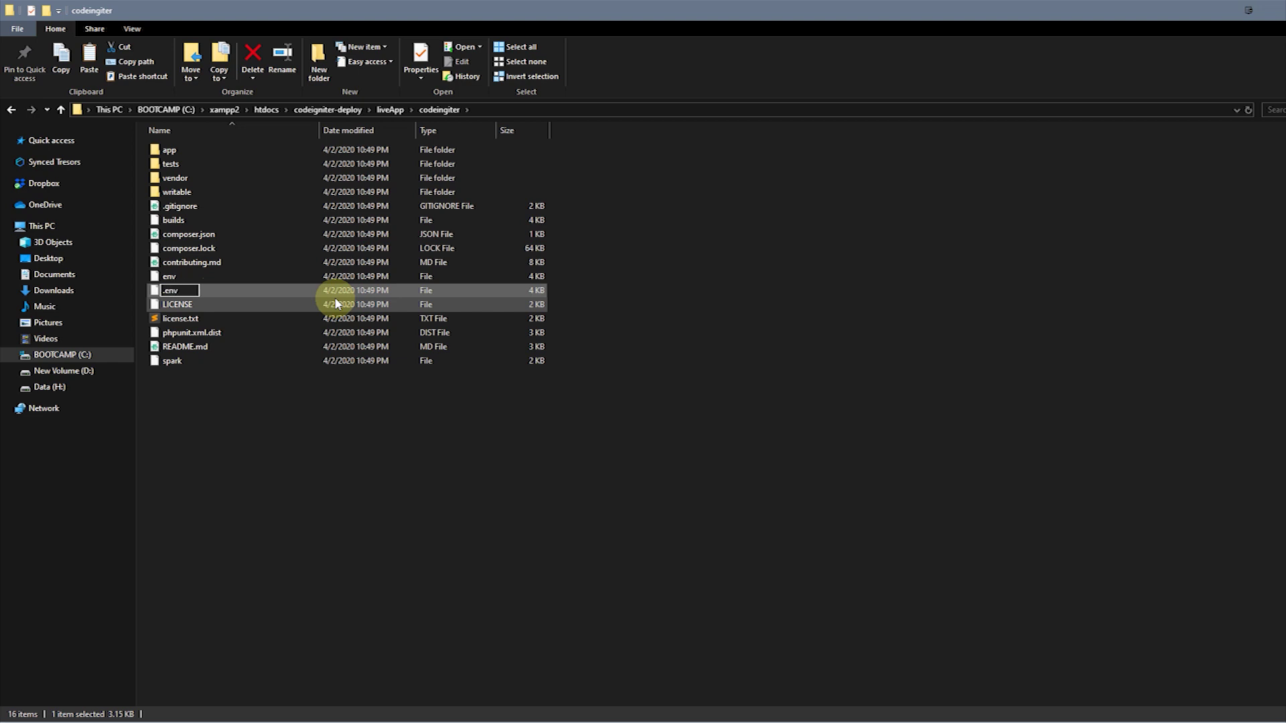
key(Return)
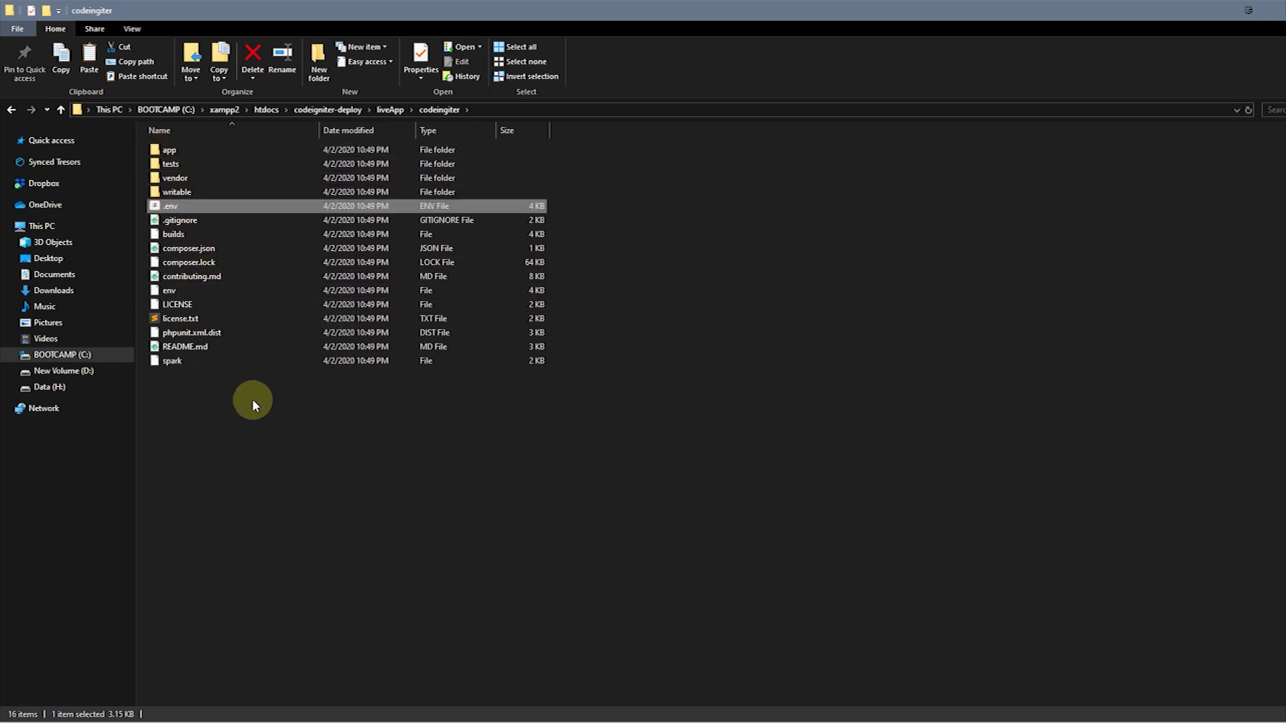
click(321, 460)
key(alt+Left)
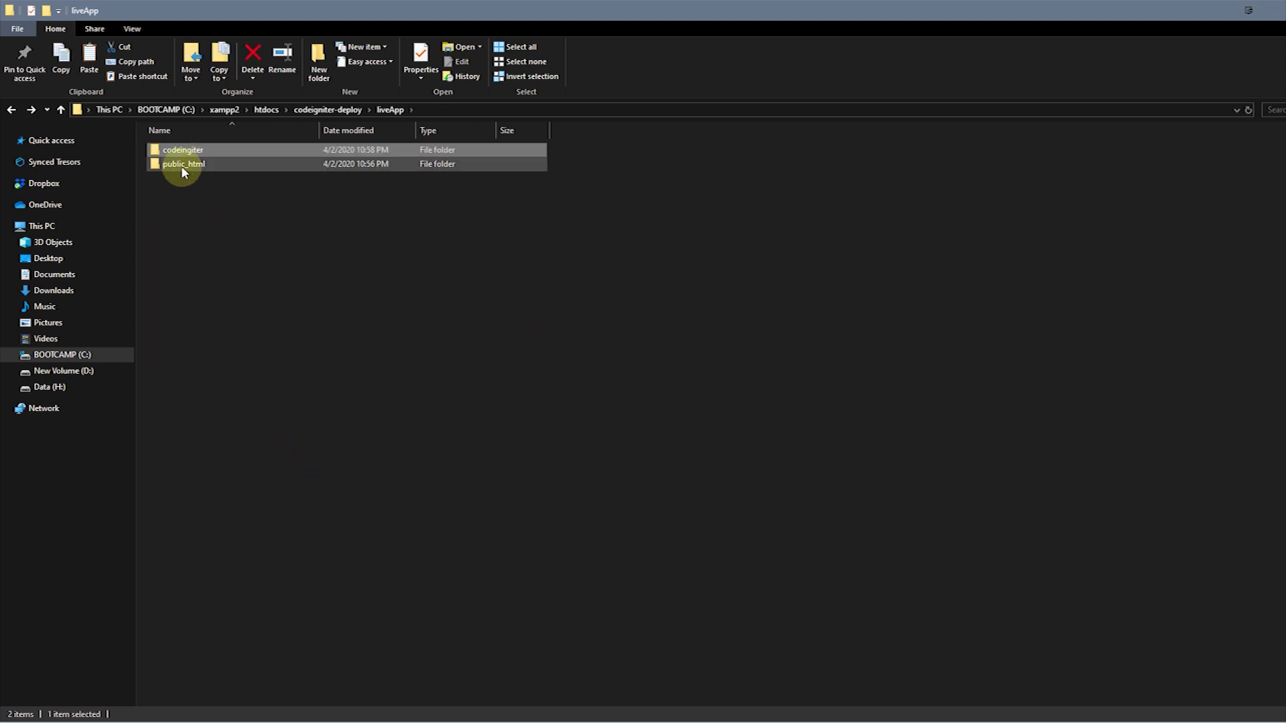
- Open the .env file in the codeingiter folder with Atom, keeping Atom as the default app for .env files
key(alt+Right)
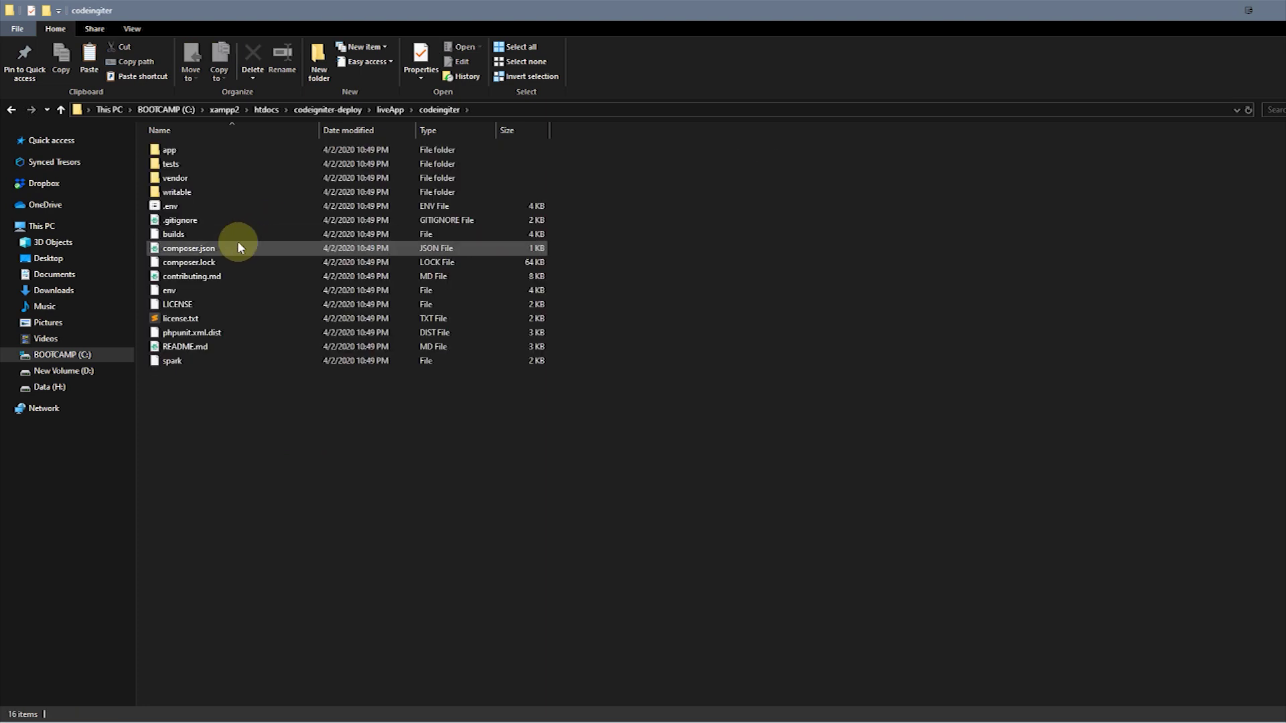
click(175, 207)
double_click(175, 207)
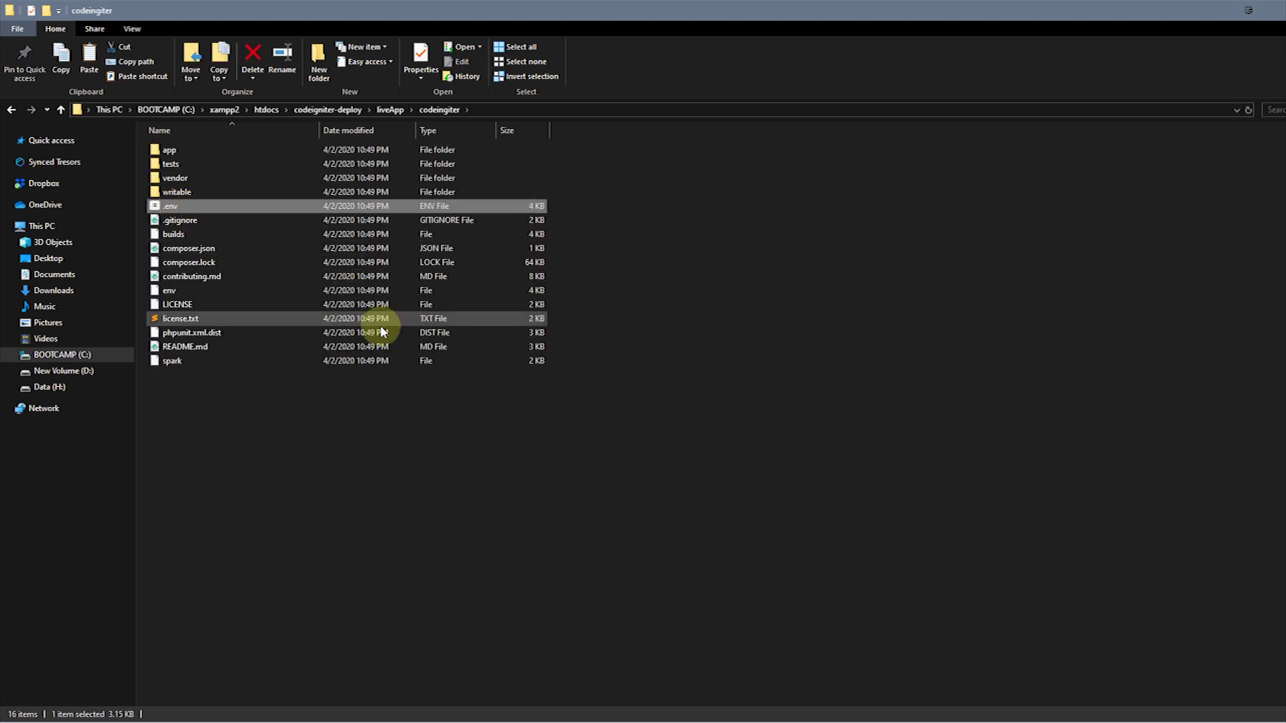
click(408, 402)
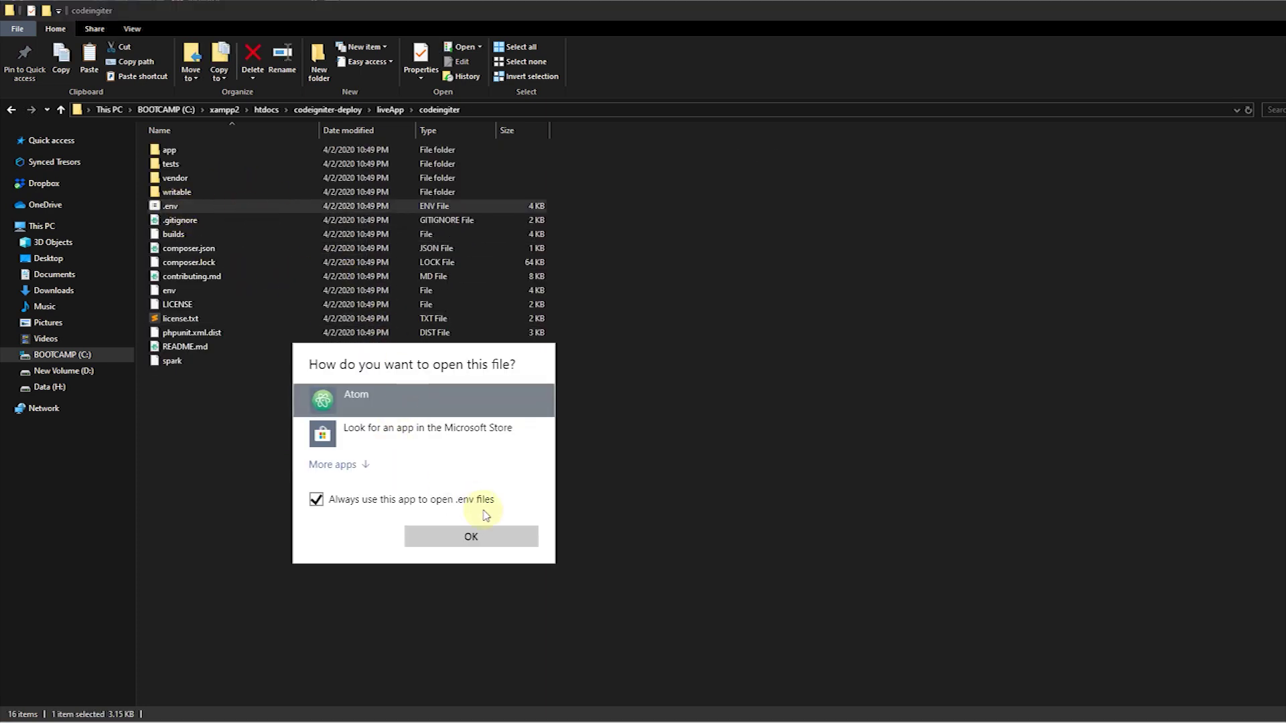
click(471, 536)
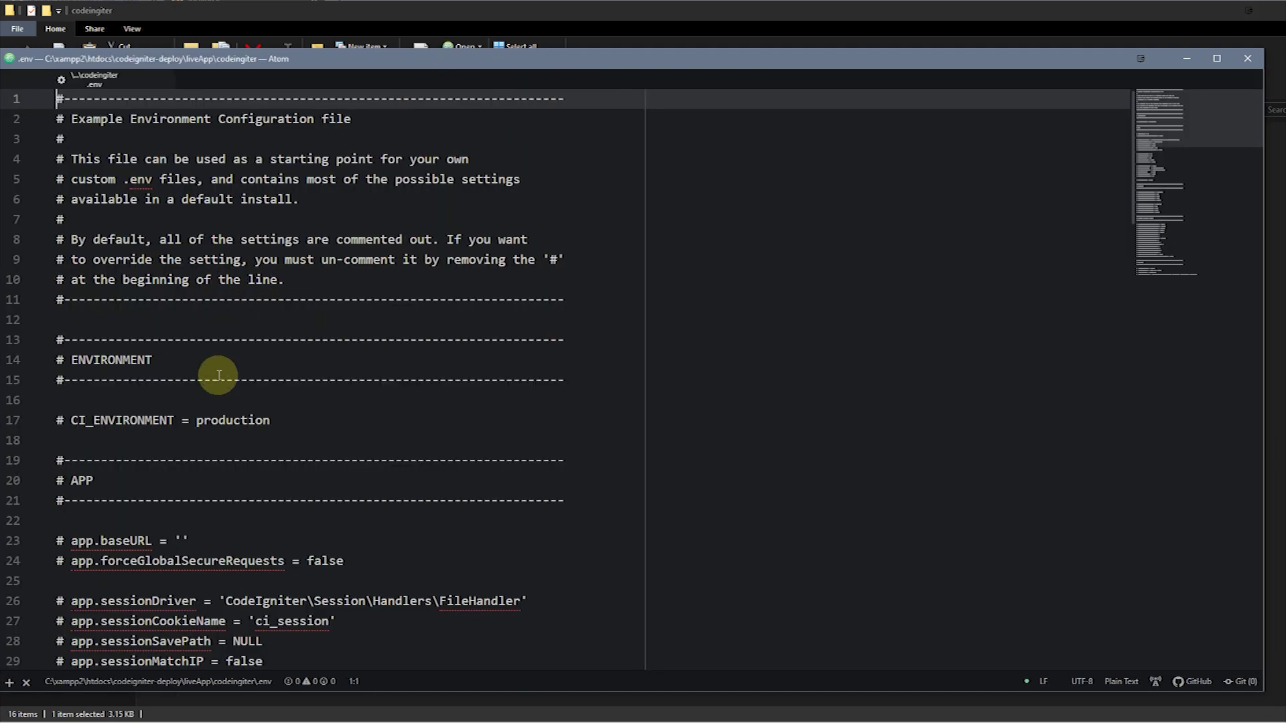
- Uncomment the CI_ENVIRONMENT line in .env, set its value to development, and save the file
scroll(117, 432, down, 1)
scroll(173, 448, down, 5)
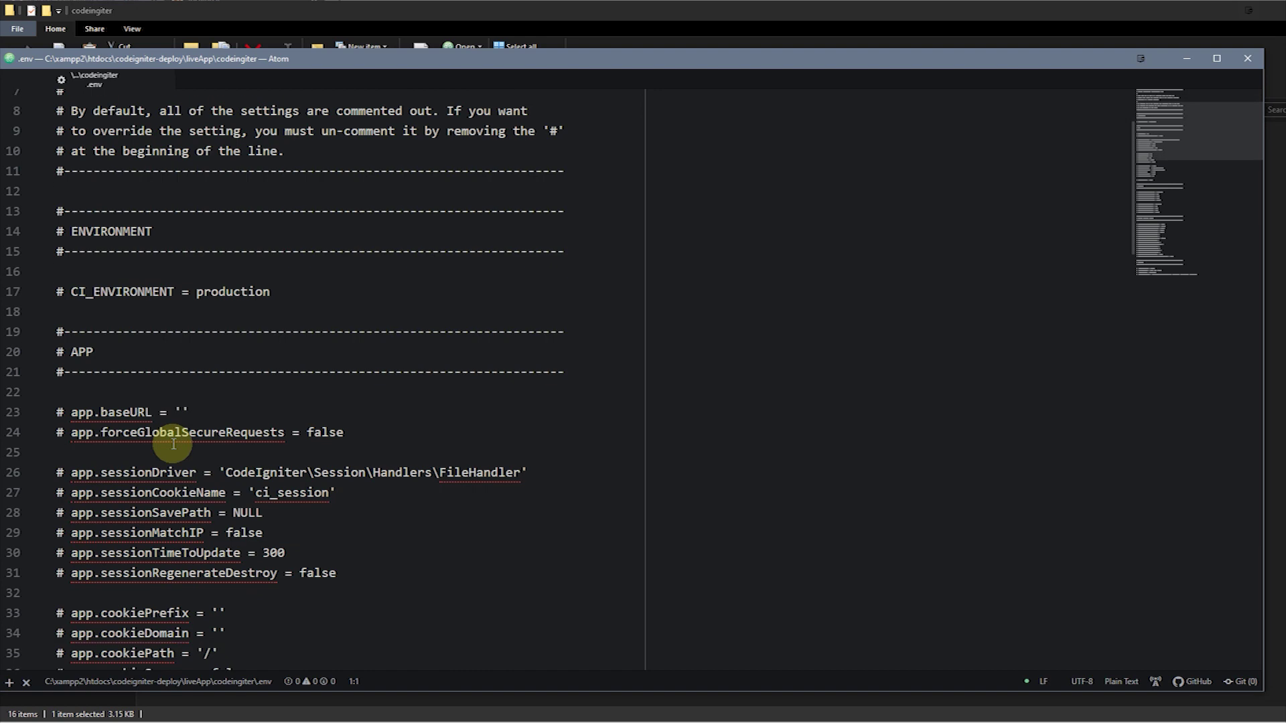
scroll(173, 448, down, 5)
scroll(167, 459, up, 7)
scroll(165, 460, up, 3)
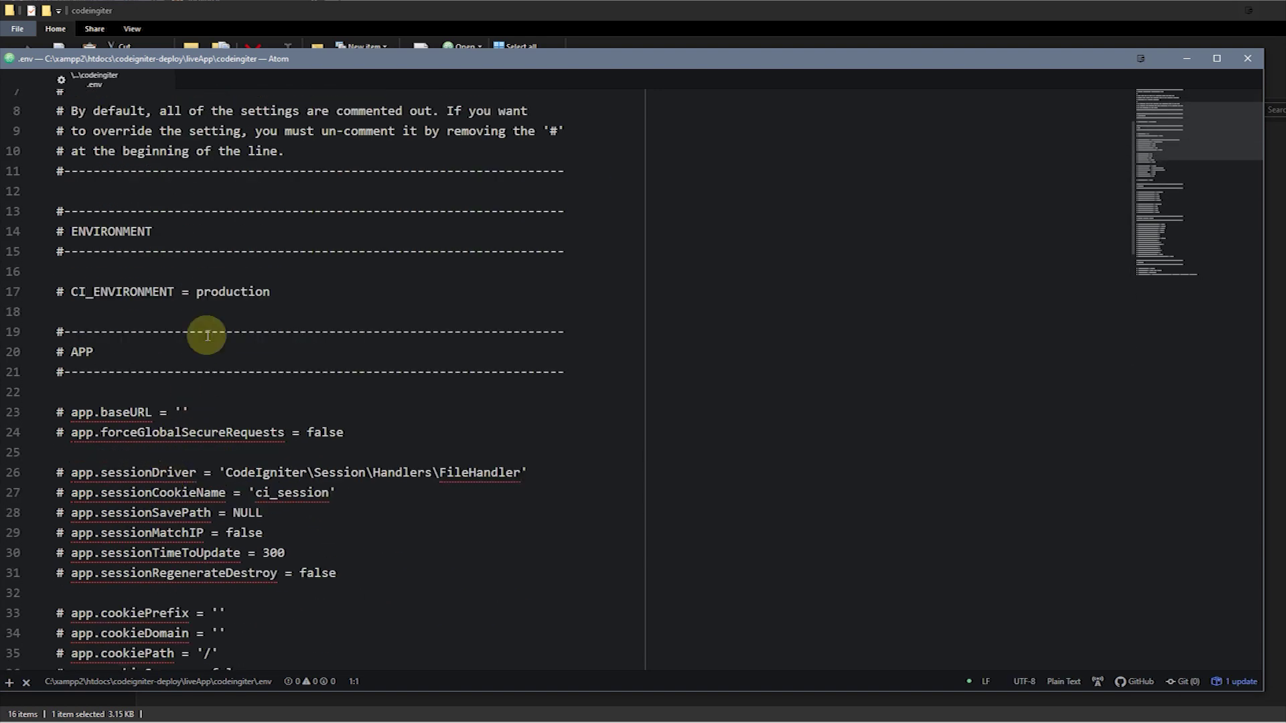
double_click(221, 292)
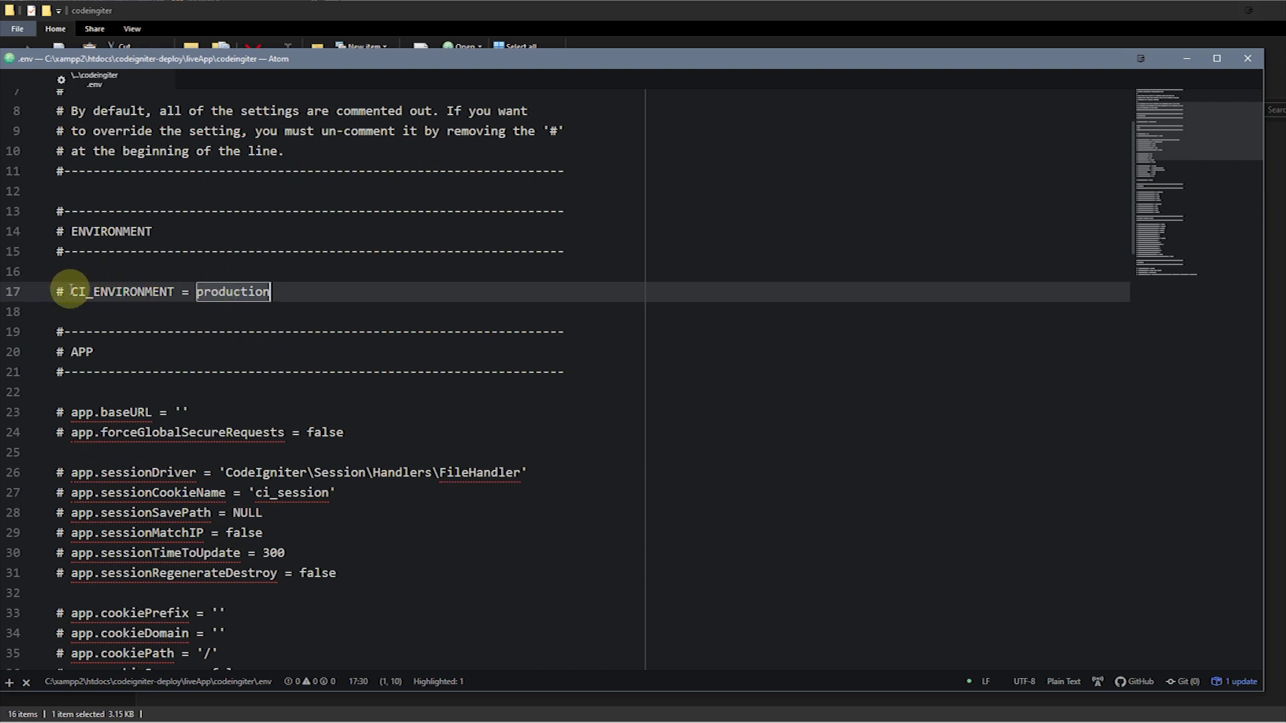
drag(72, 293, 57, 294)
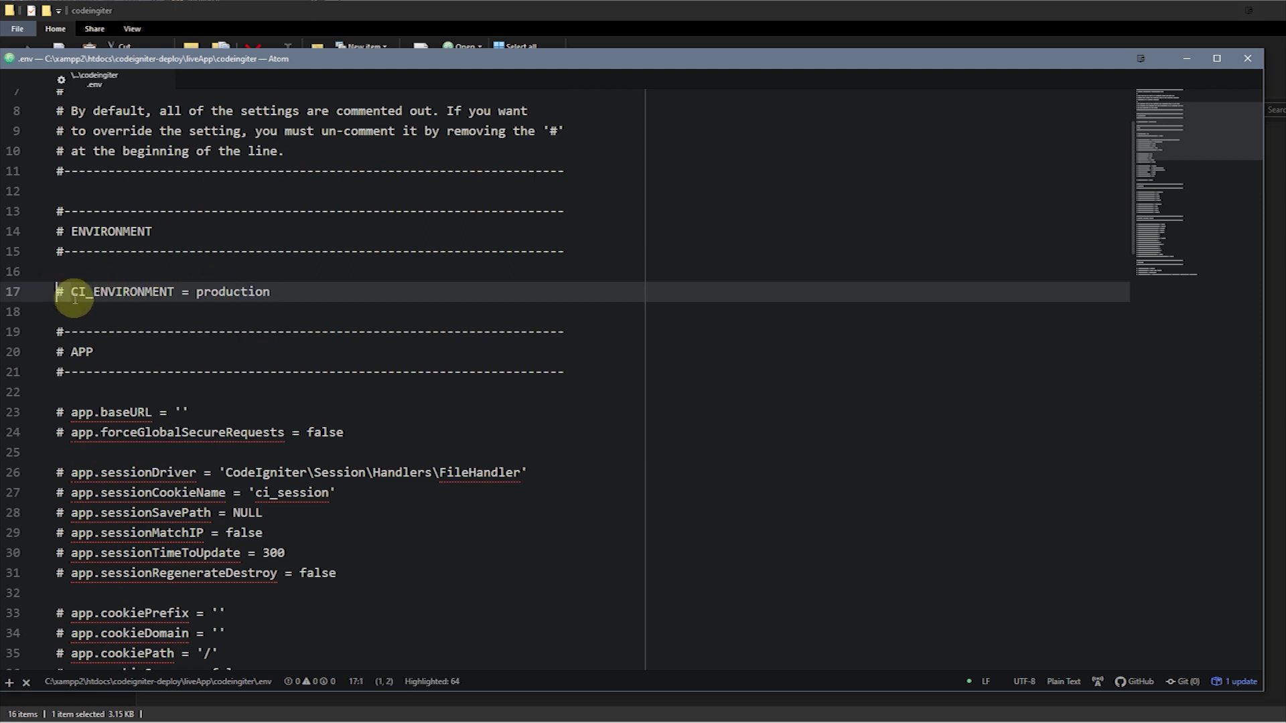
click(71, 296)
drag(71, 297, 57, 294)
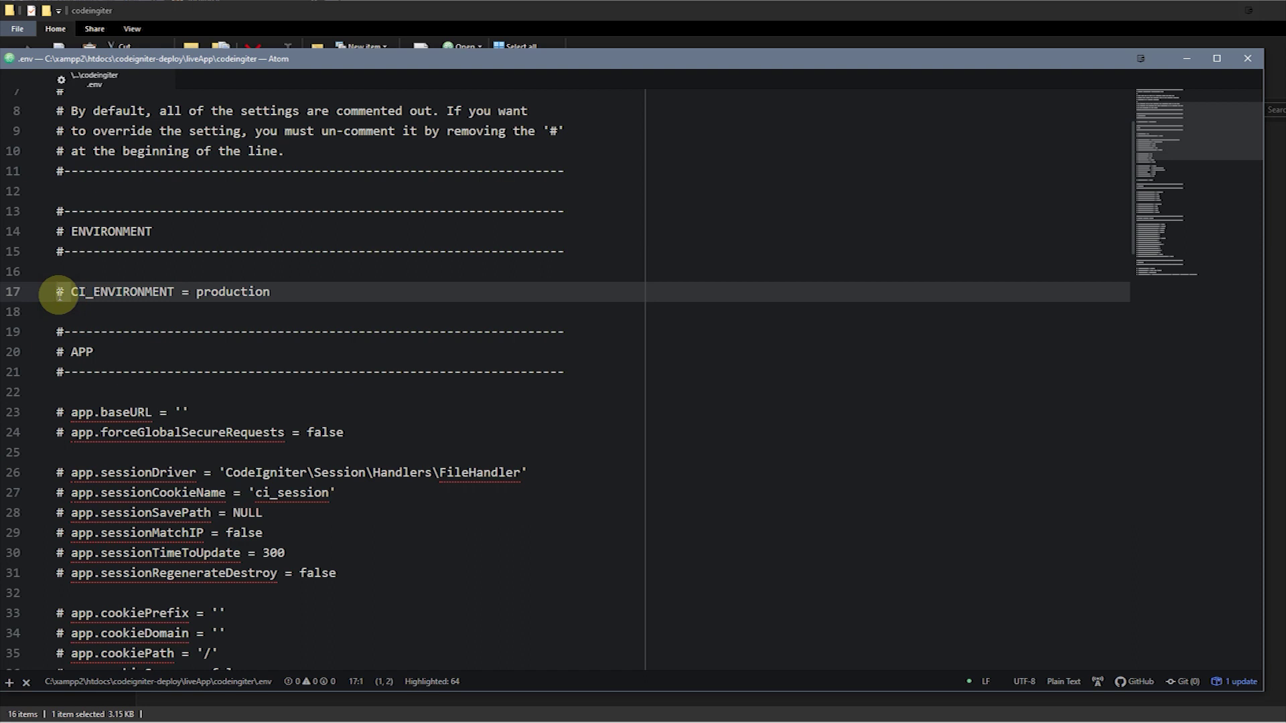
key(BackSpace)
key(ctrl+shift+Left)
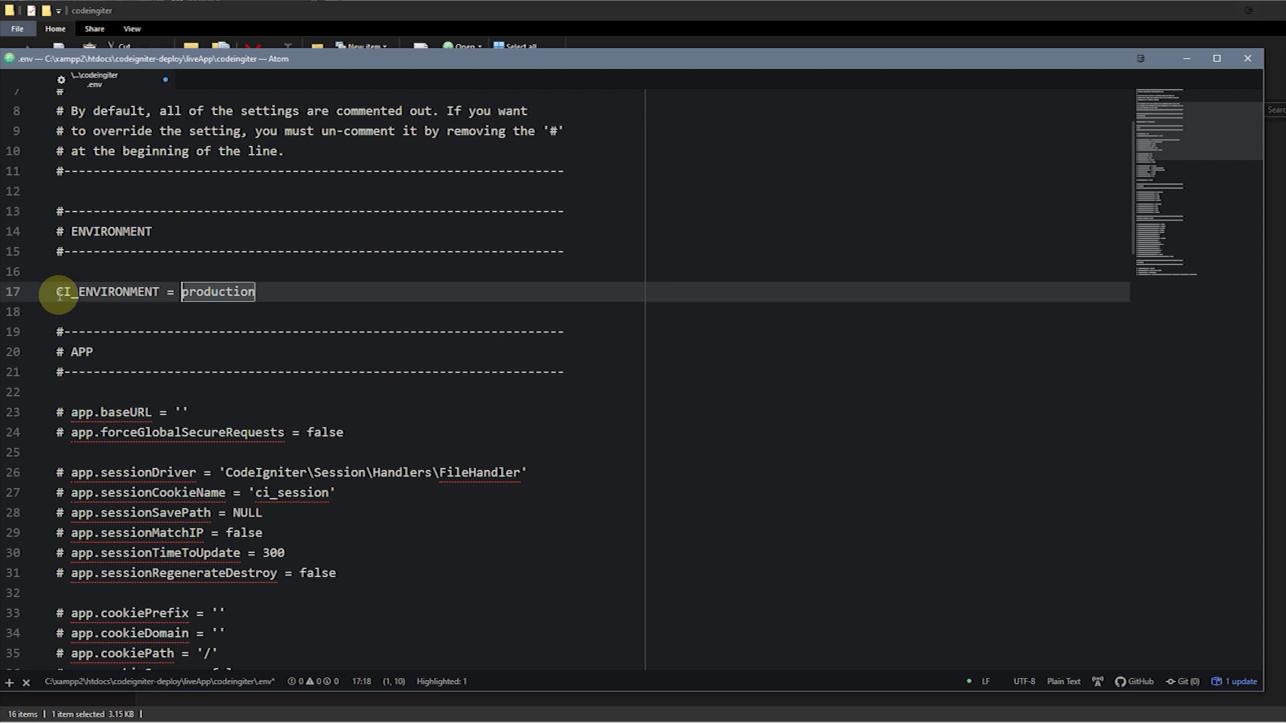
text(developmen)
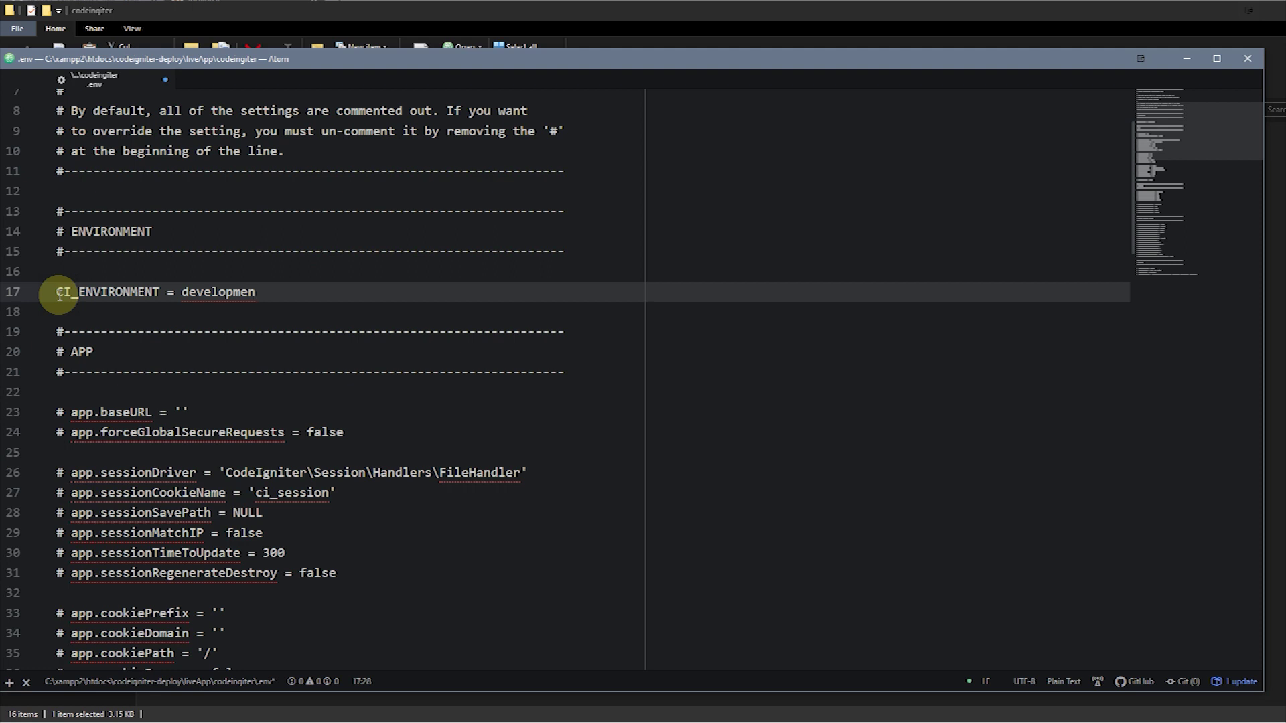
text(t)
key(ctrl+s)
- Return to File Explorer and open index.php from liveApp's public_html folder in Atom
drag(385, 51, 438, 176)
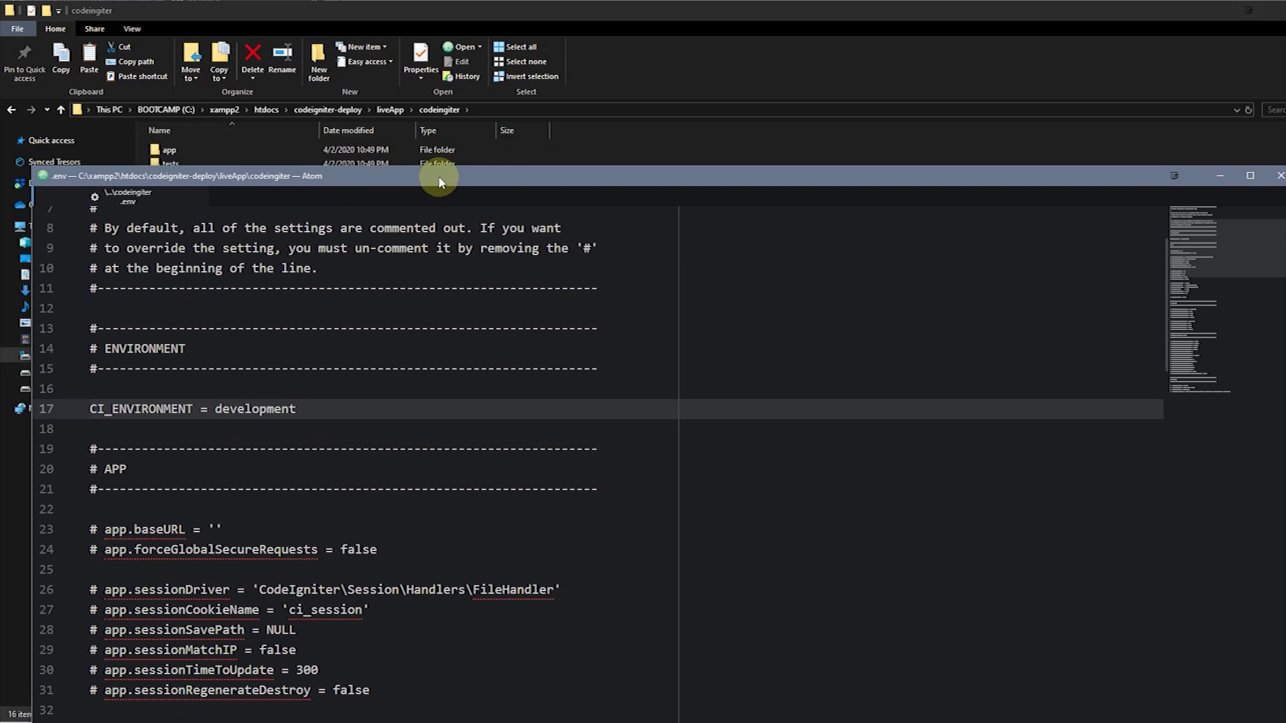
click(593, 150)
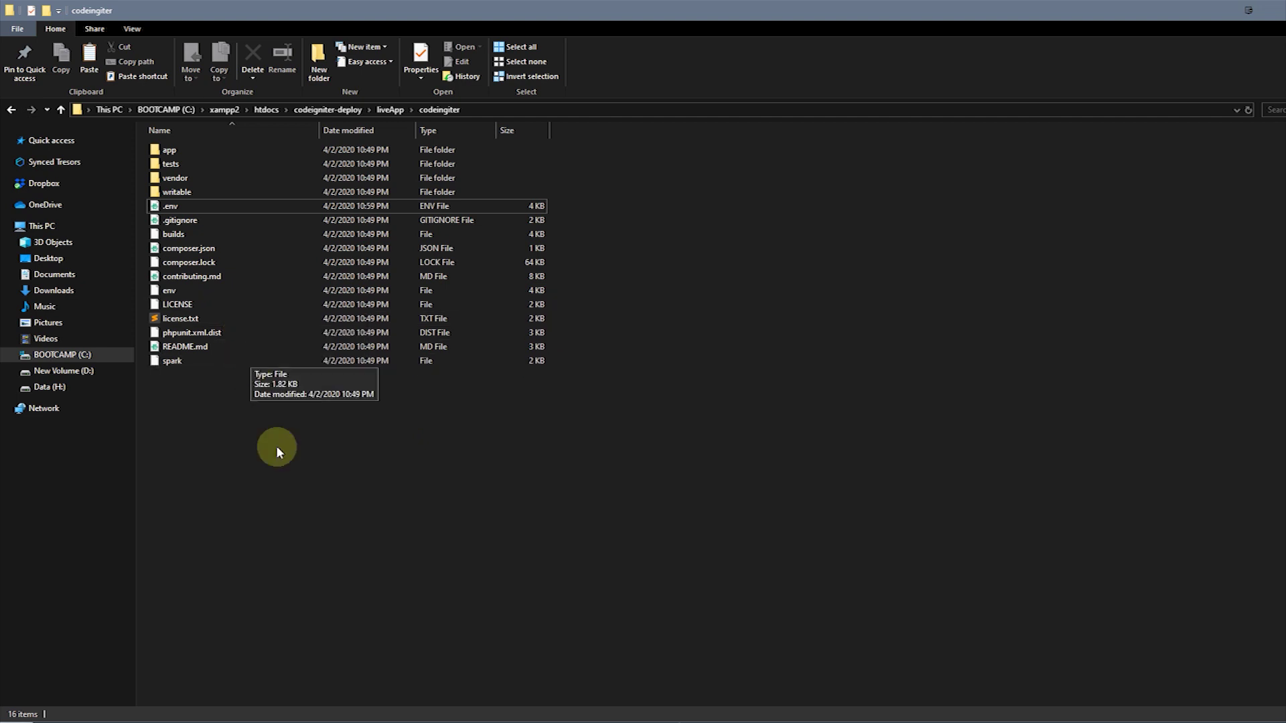
click(321, 722)
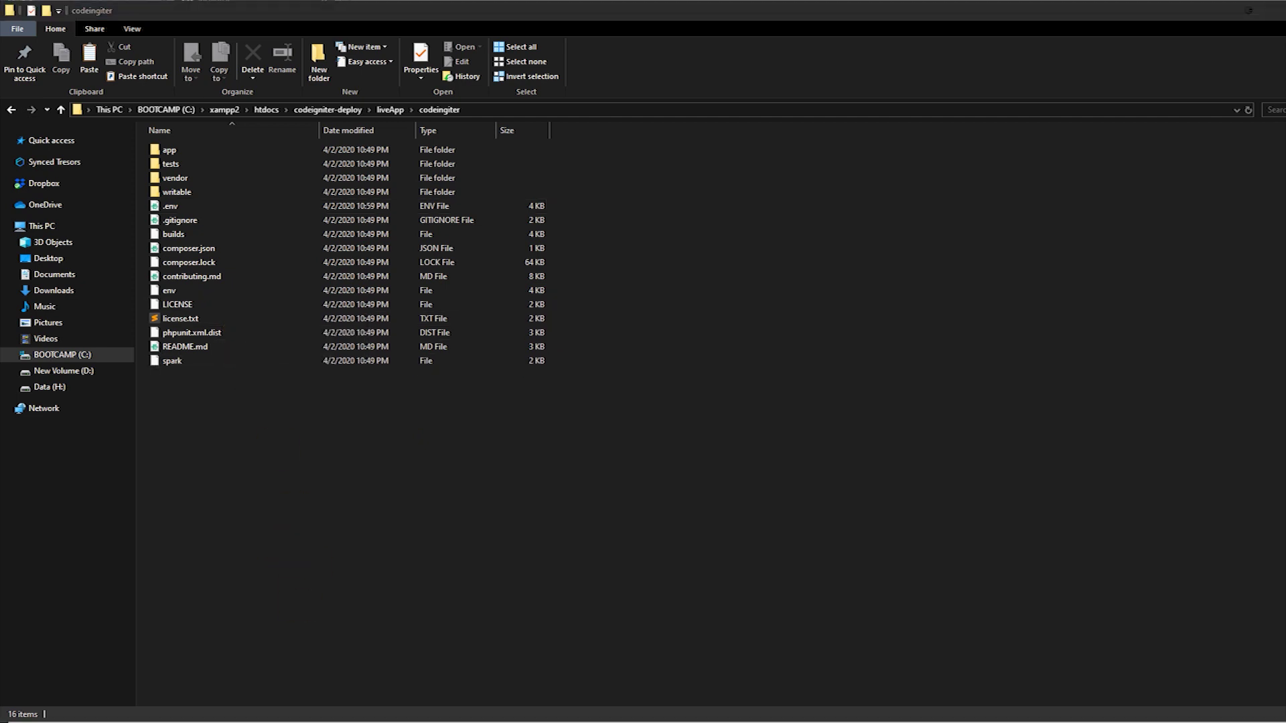
click(246, 464)
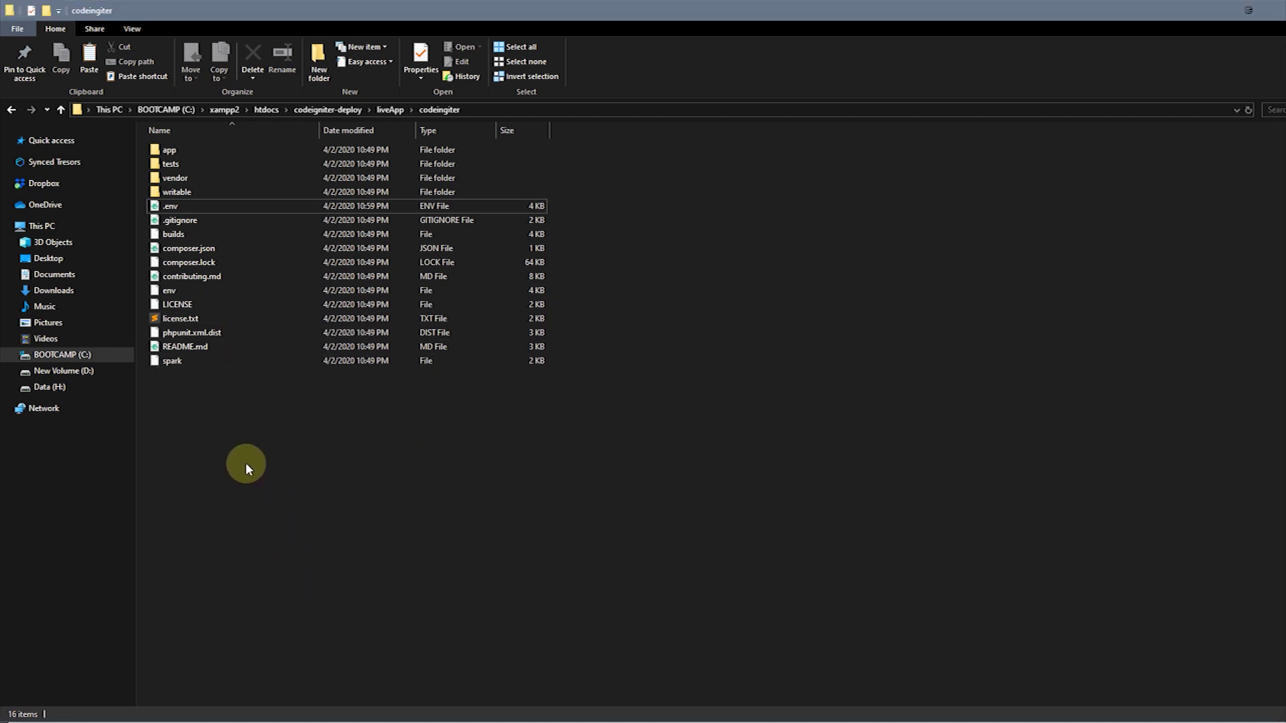
click(386, 109)
double_click(207, 164)
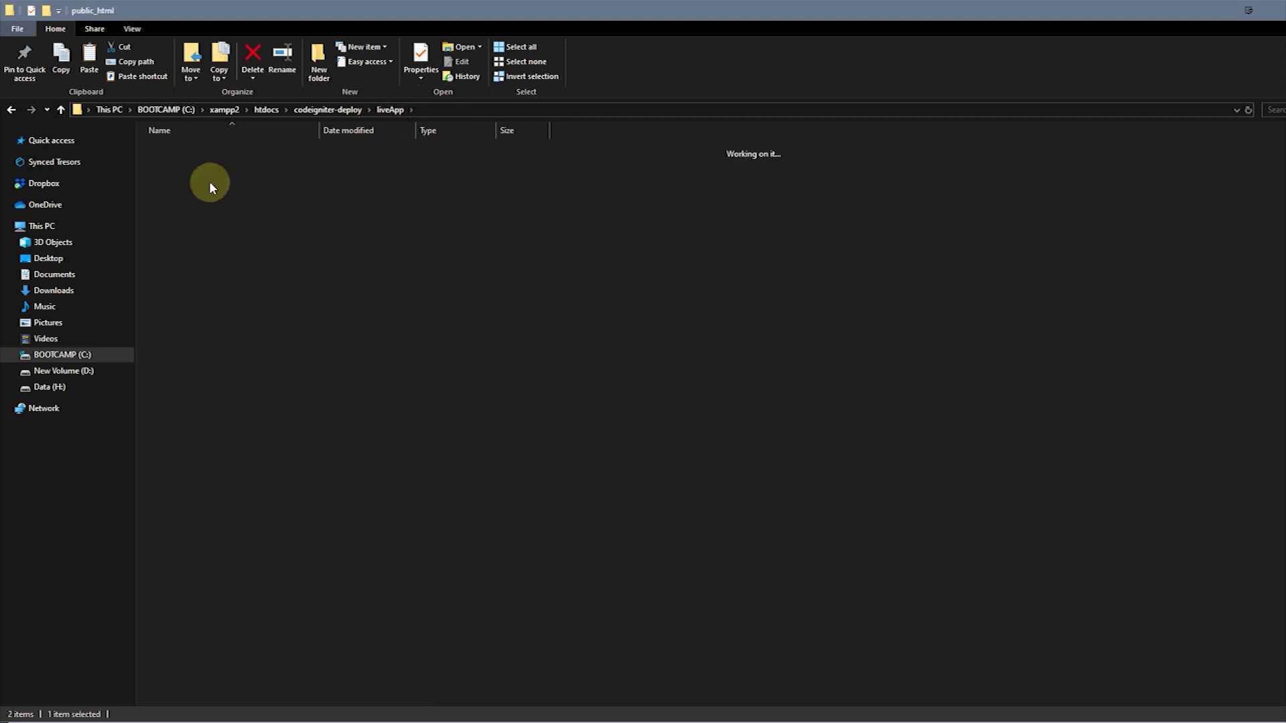
click(181, 181)
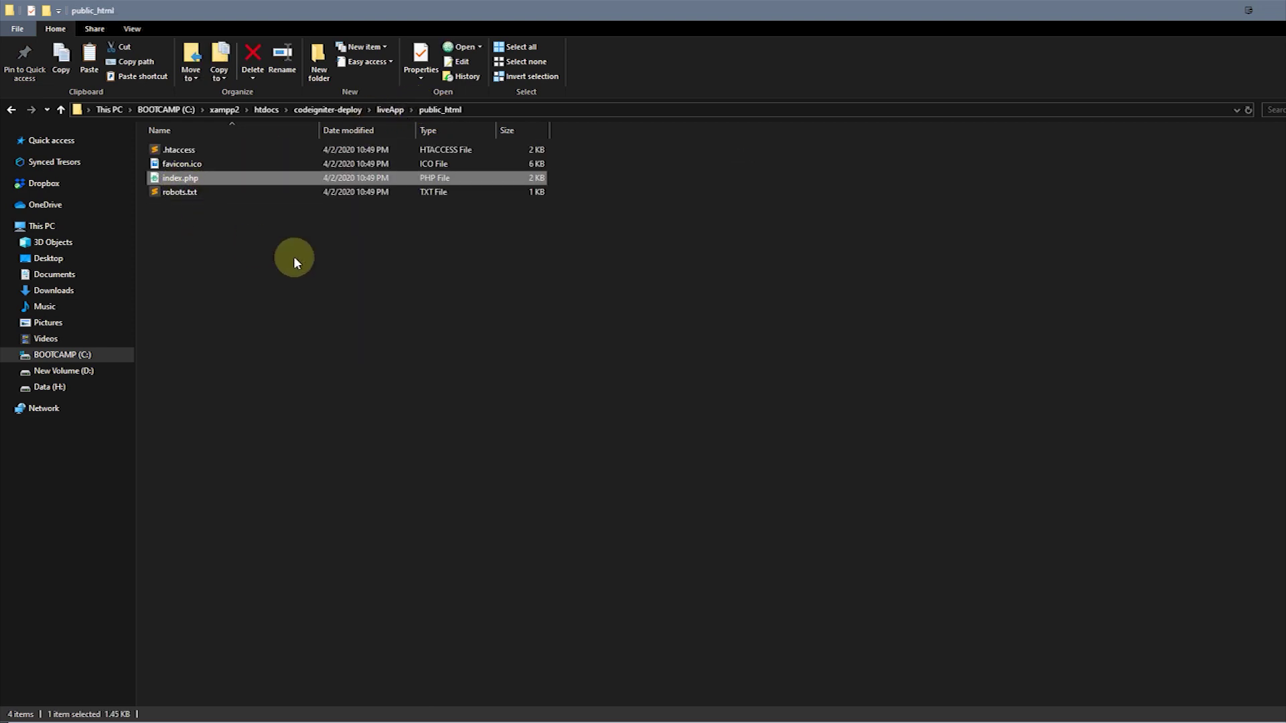
double_click(175, 182)
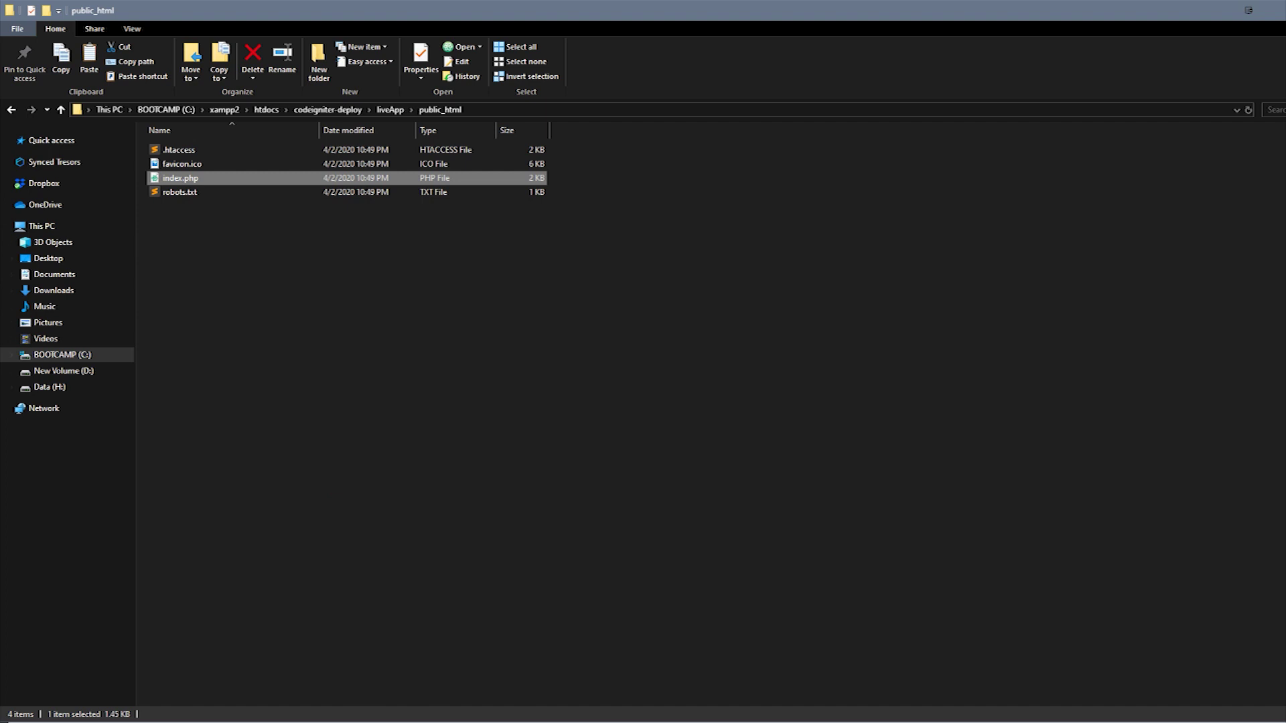
click(341, 416)
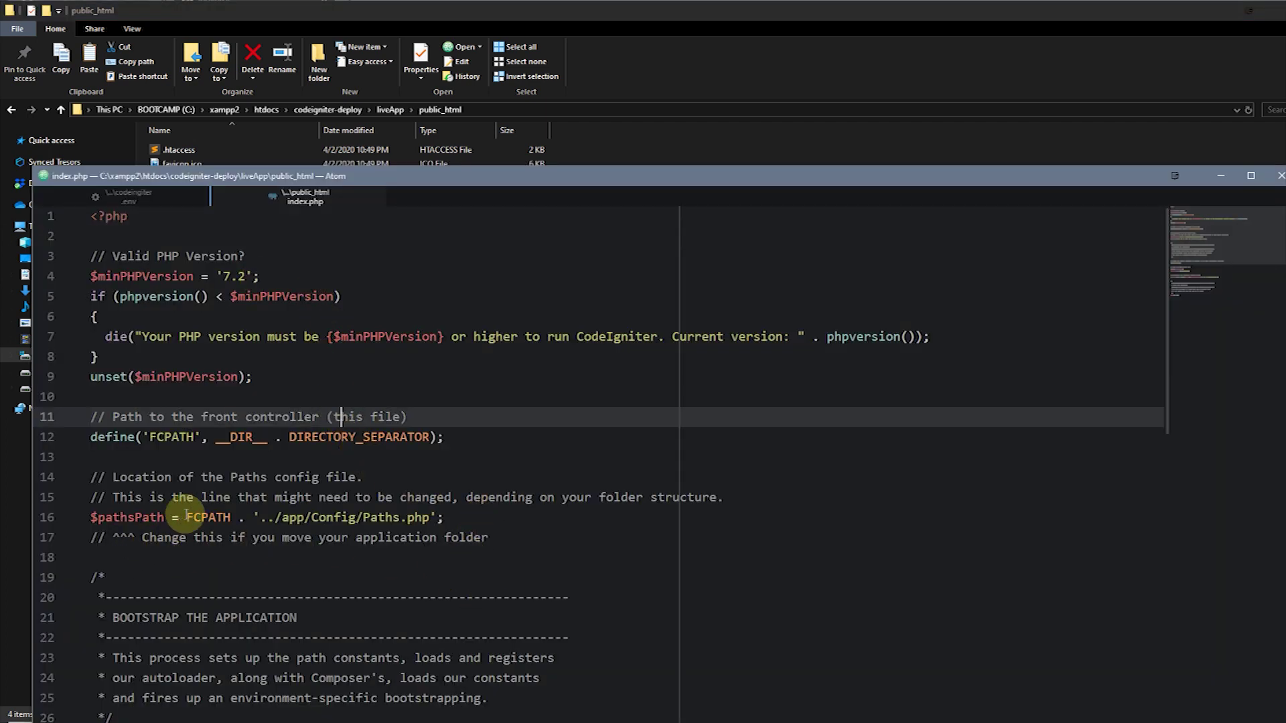
- Change the $pathsPath value in index.php to '../codeigniter/app/Config/Paths.php' and save the file
click(143, 519)
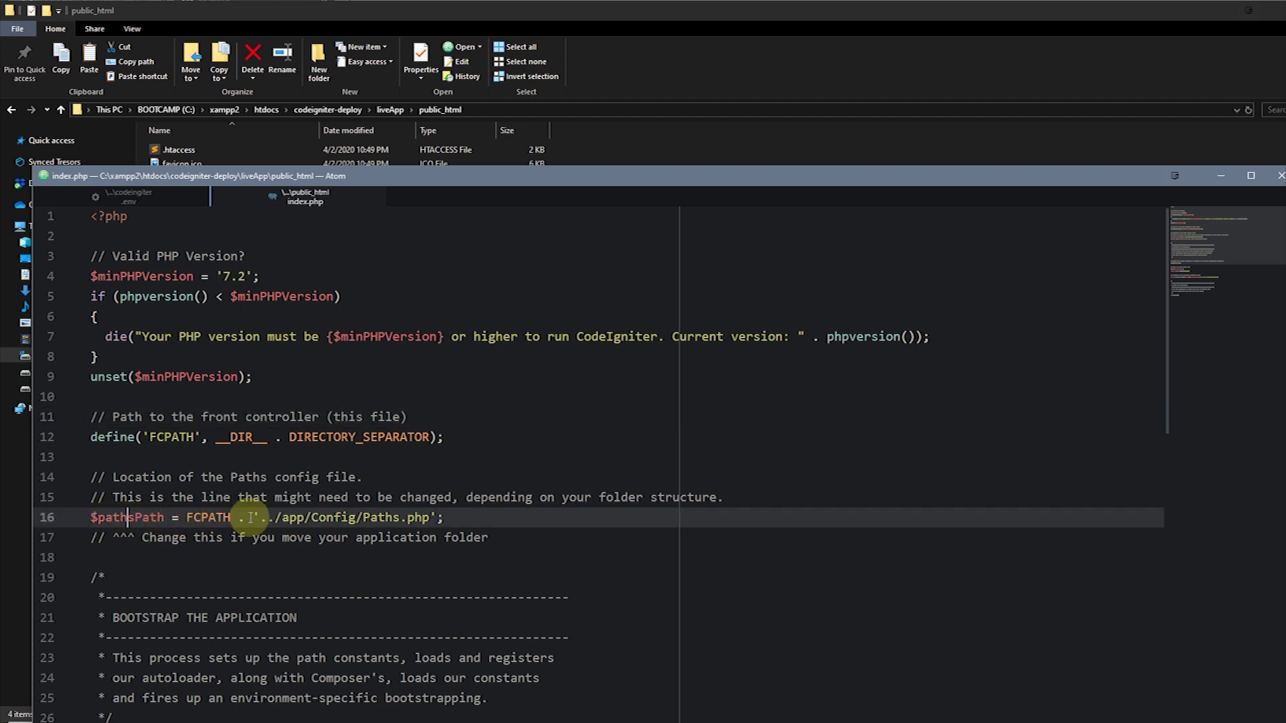
scroll(291, 516, down, 1)
scroll(291, 515, down, 2)
click(262, 421)
click(274, 420)
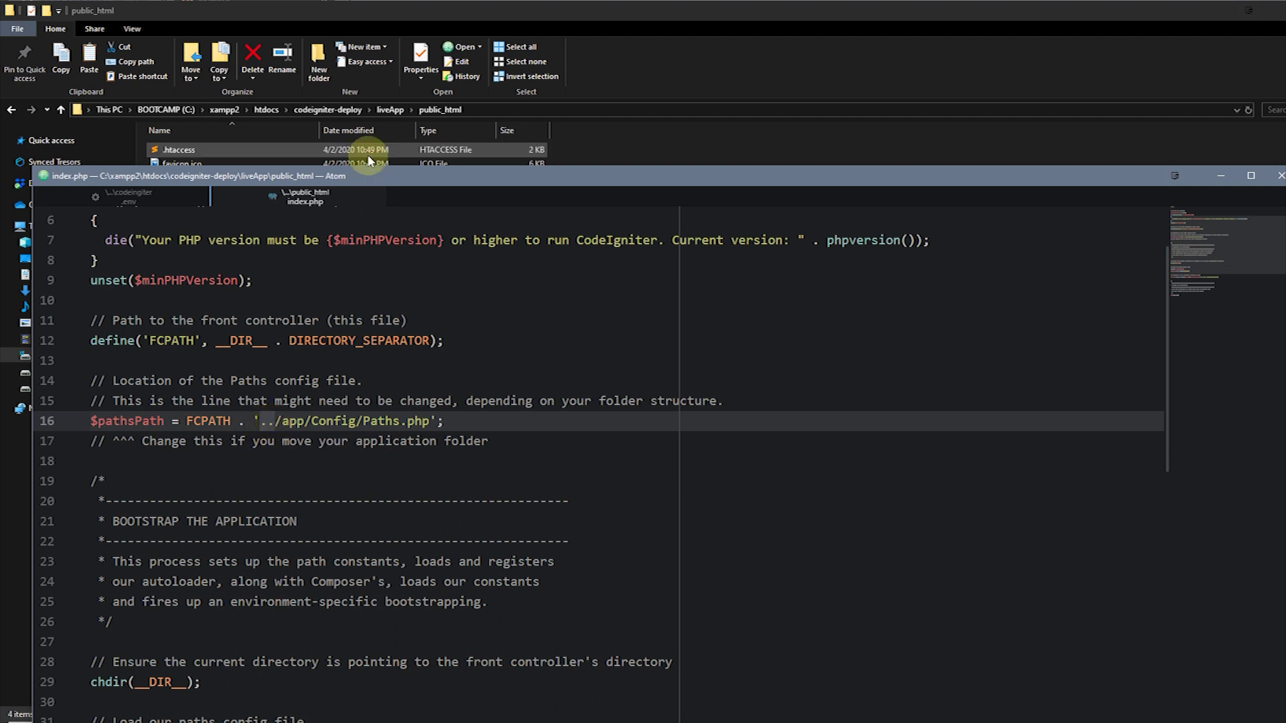
double_click(293, 422)
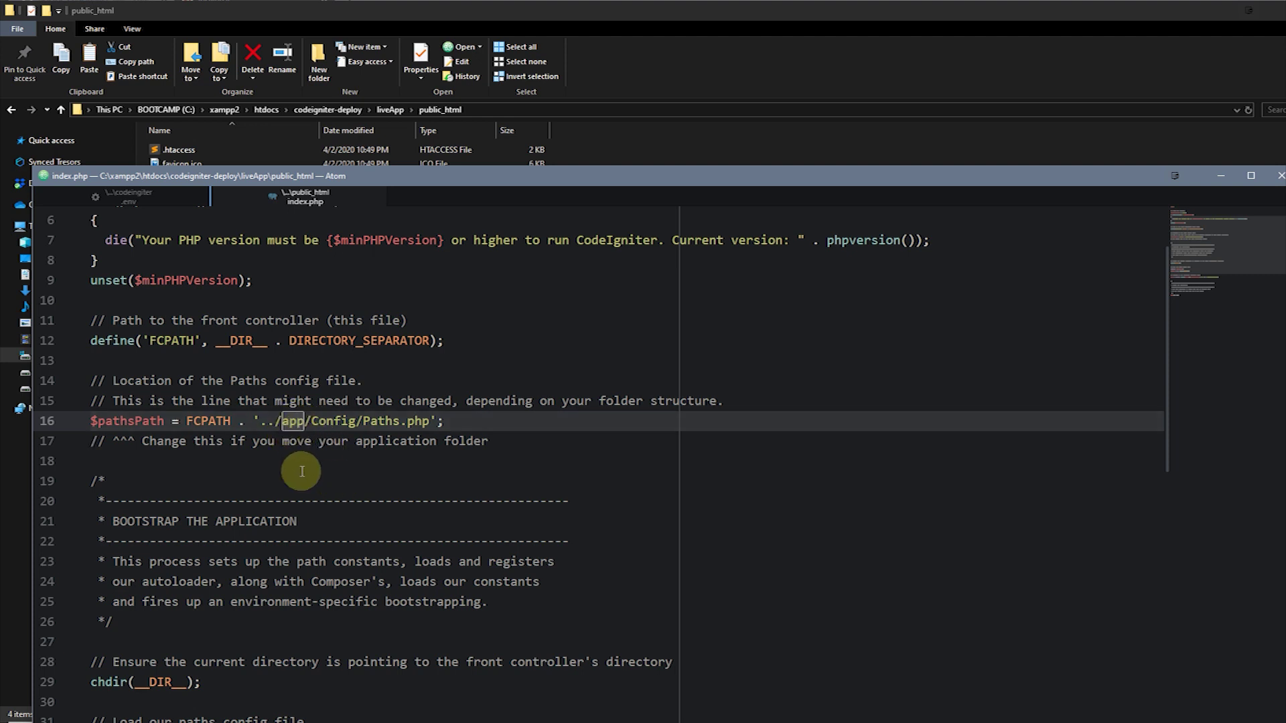
click(275, 420)
text(/co)
text(deig)
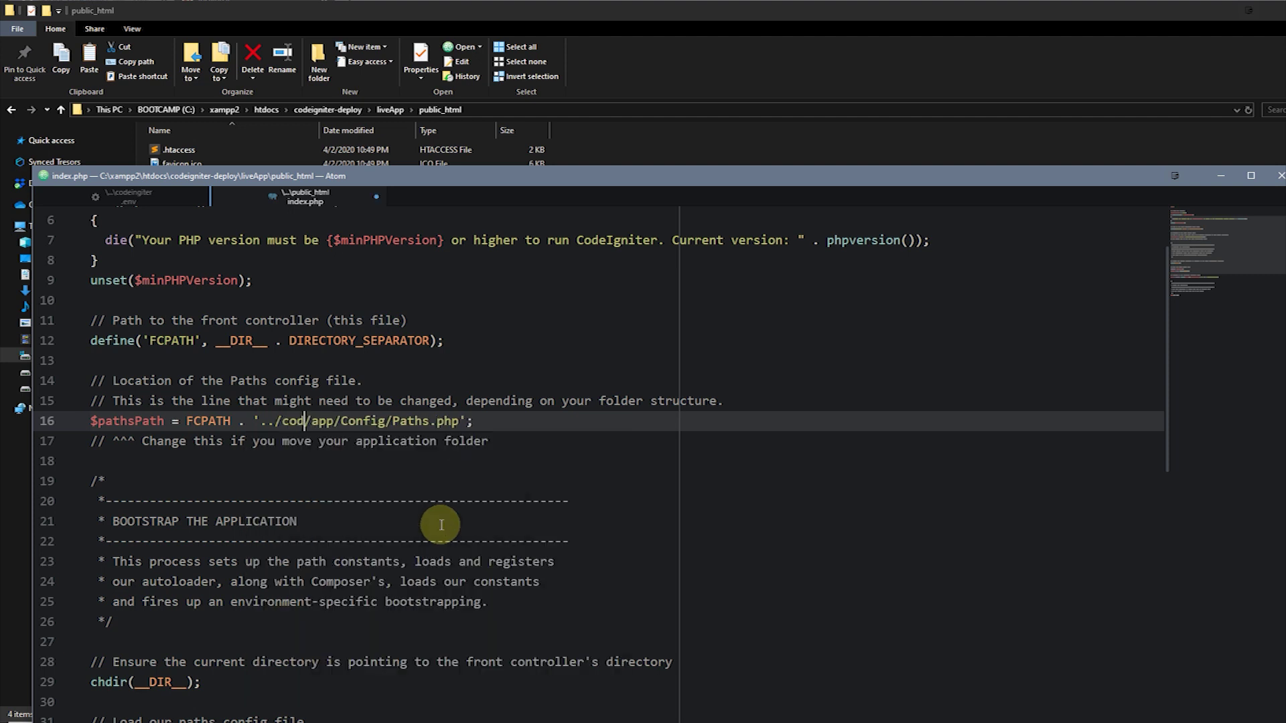
text(r)
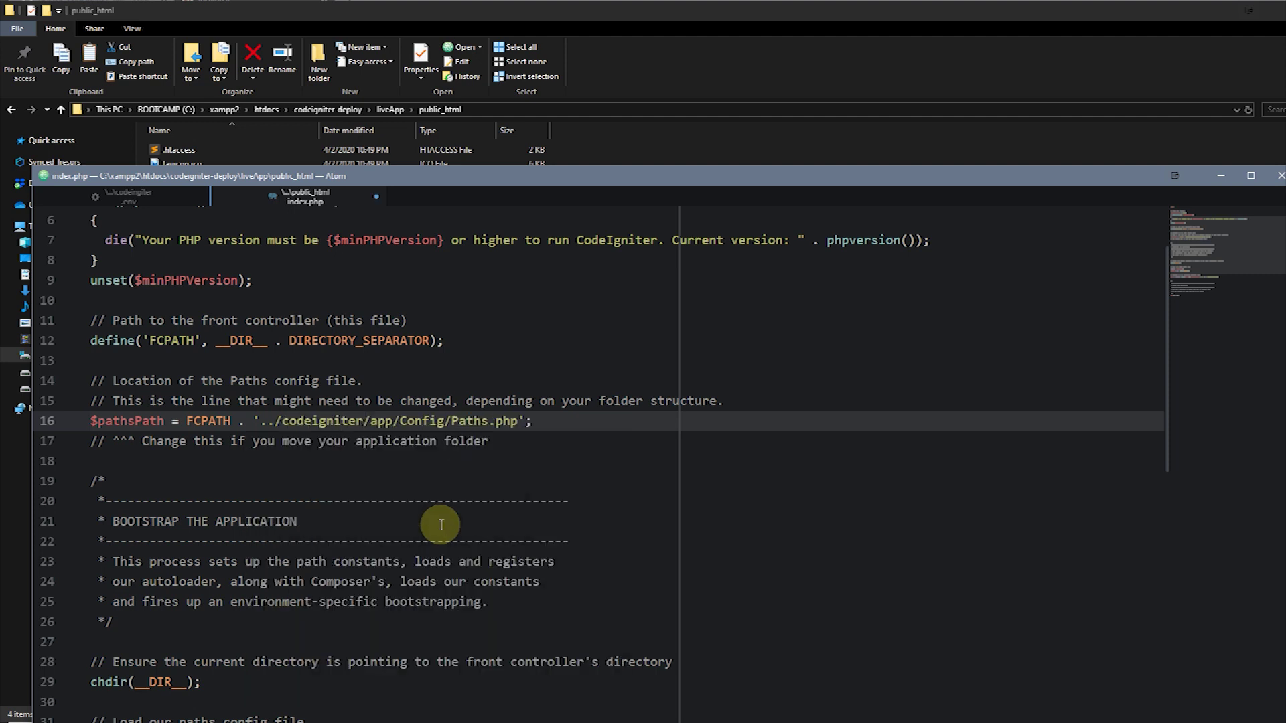
click(355, 421)
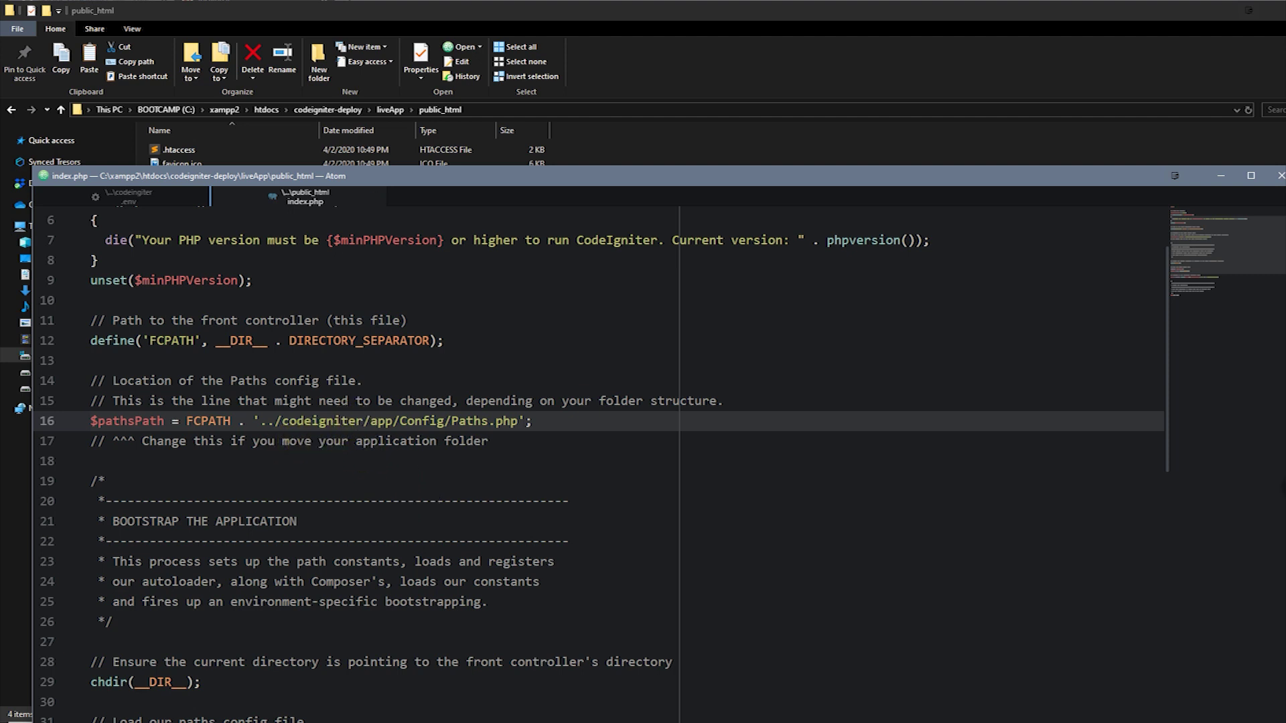
- Switch to the web browser and reload localhost to test the edited path
key(alt+Tab)
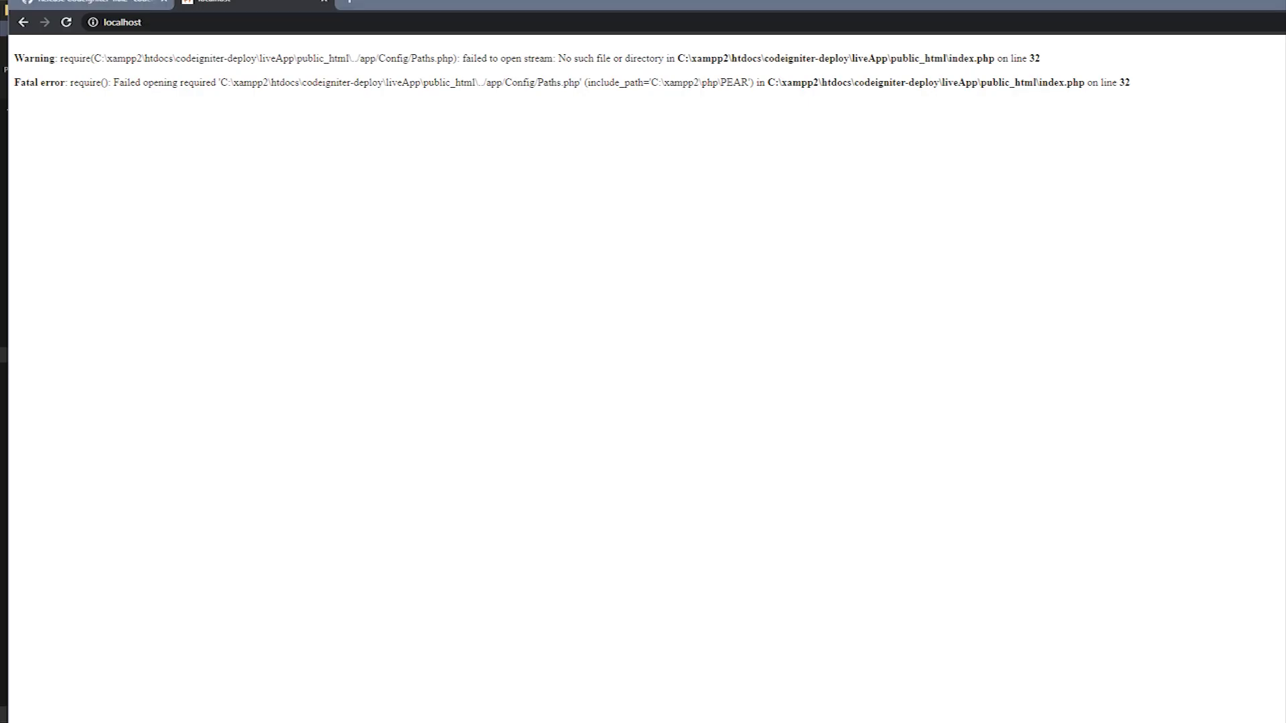
click(67, 22)
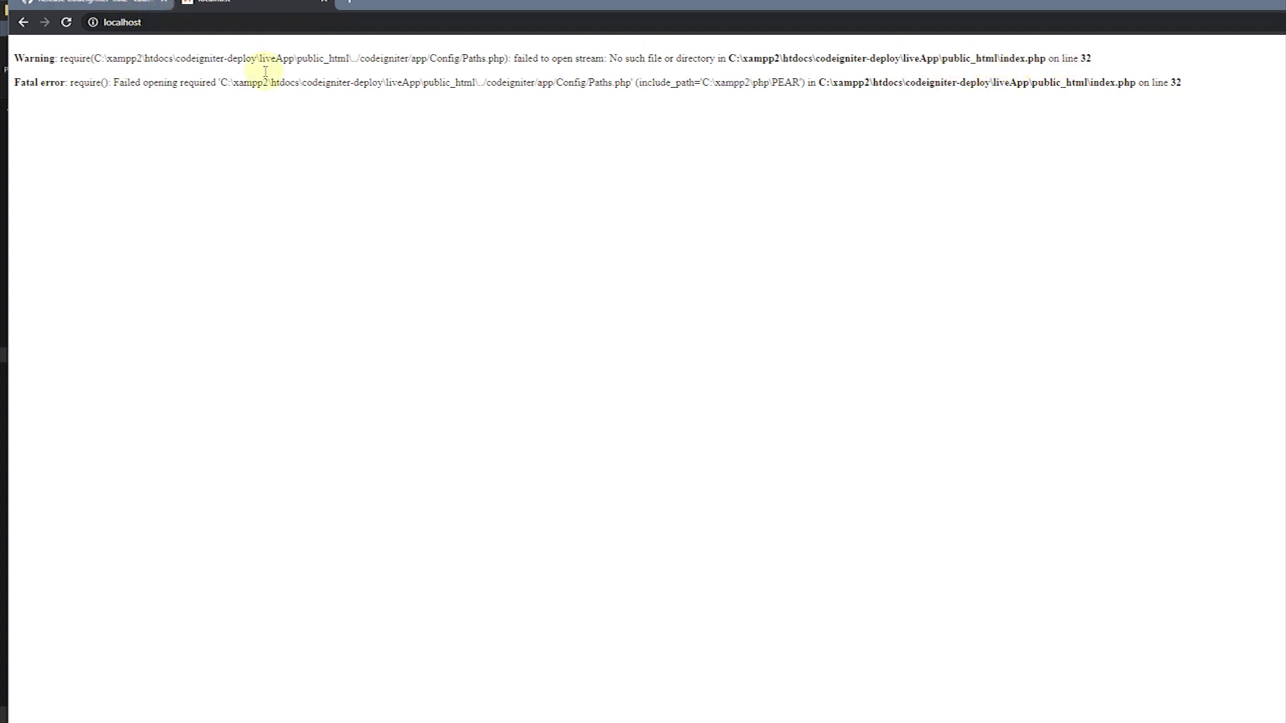
- Switch back to index.php in Atom and check the $pathsPath line and the bootstrap code against the browser error
click(2, 657)
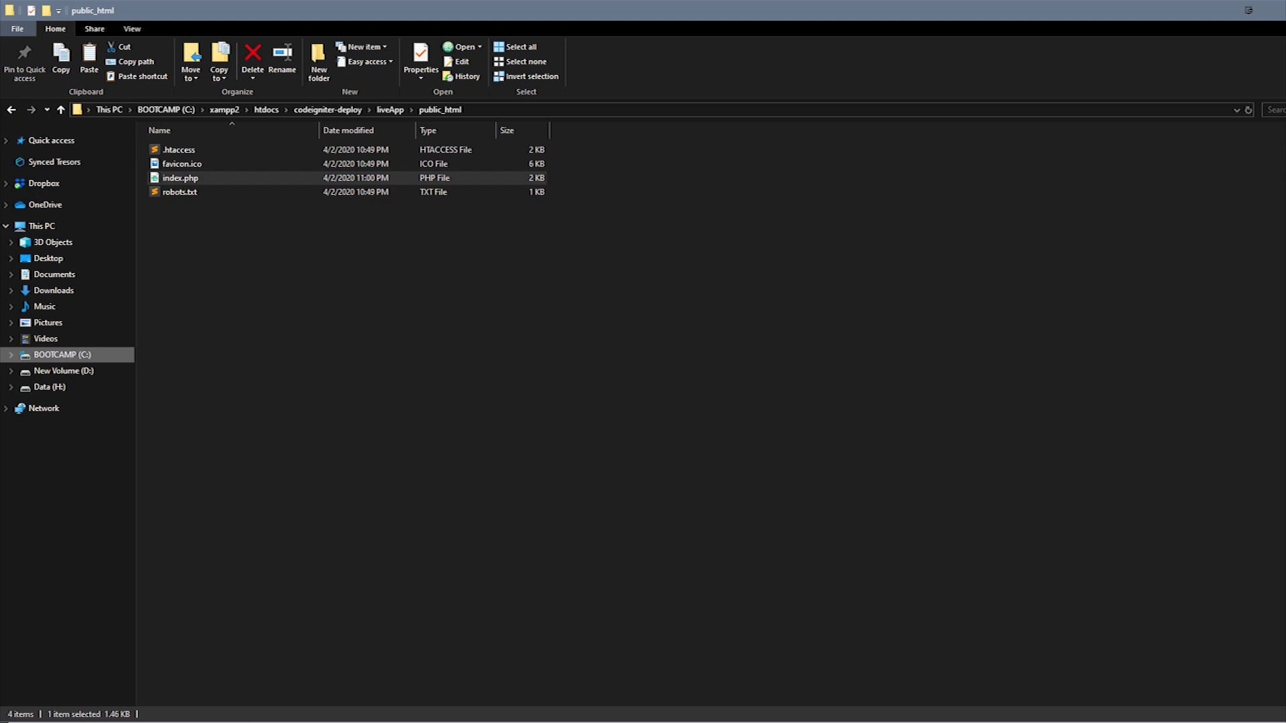
key(alt+Tab)
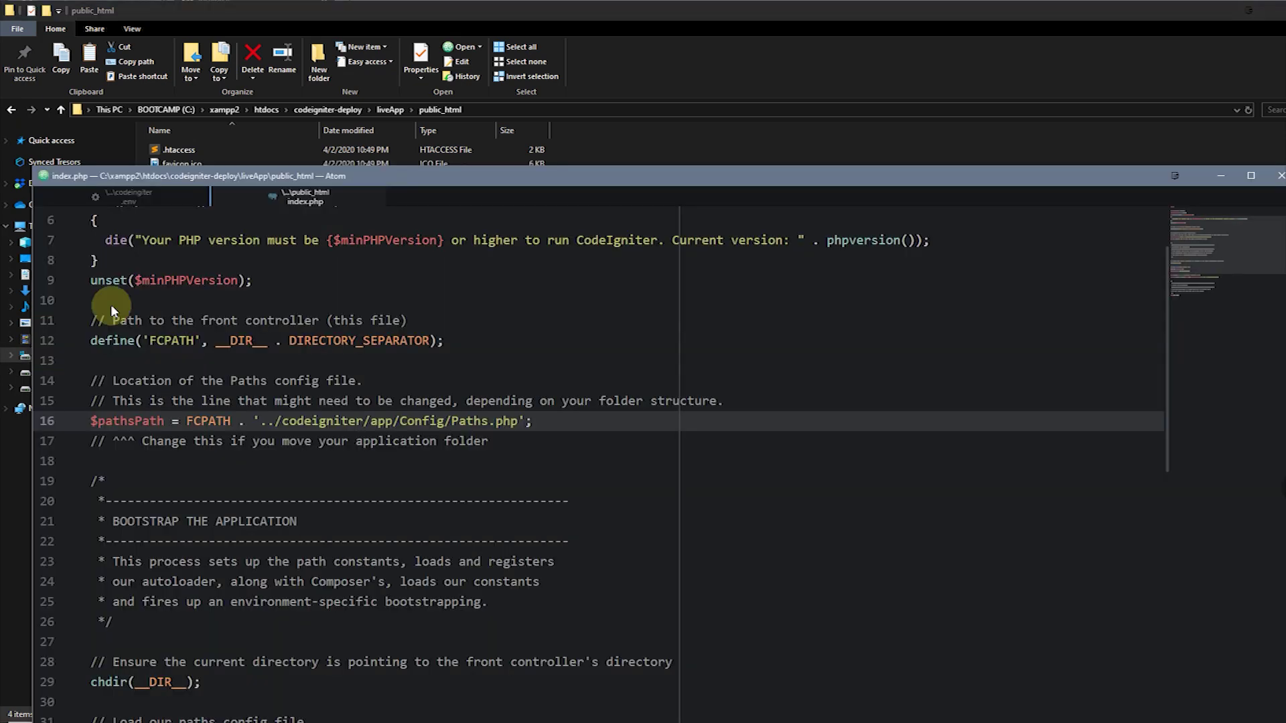
scroll(308, 524, down, 5)
scroll(287, 593, down, 1)
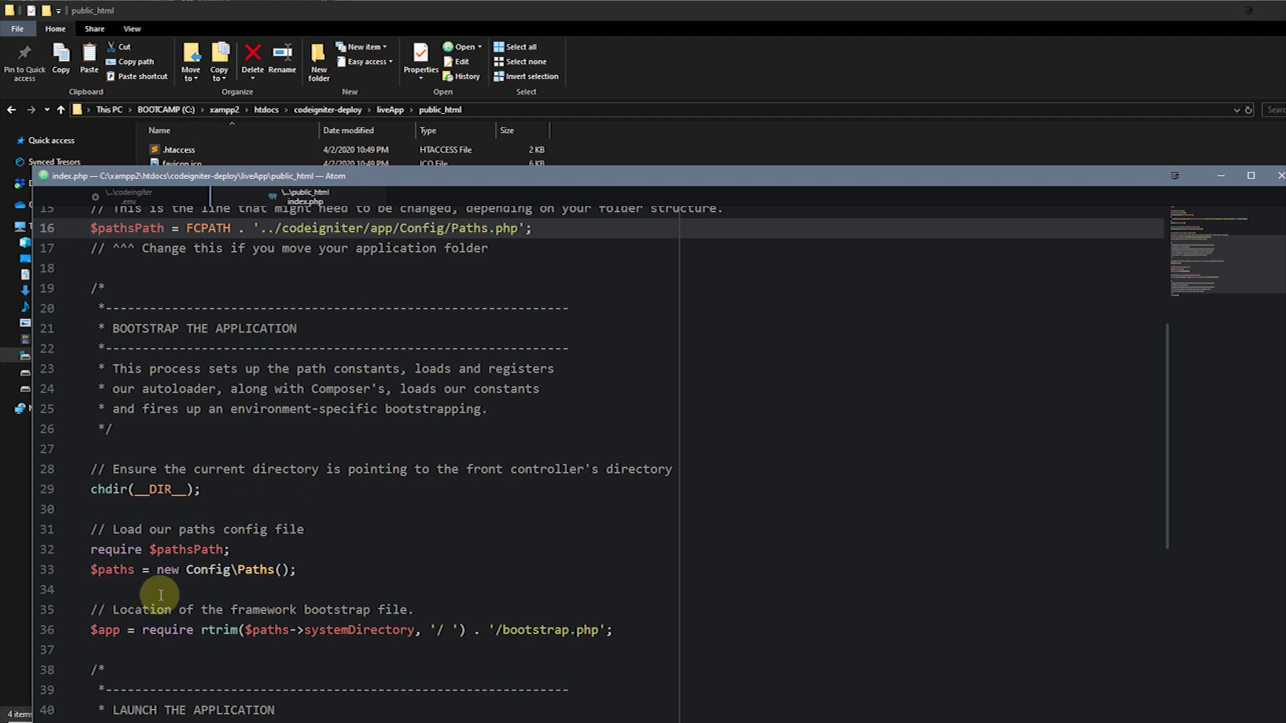
scroll(161, 592, up, 5)
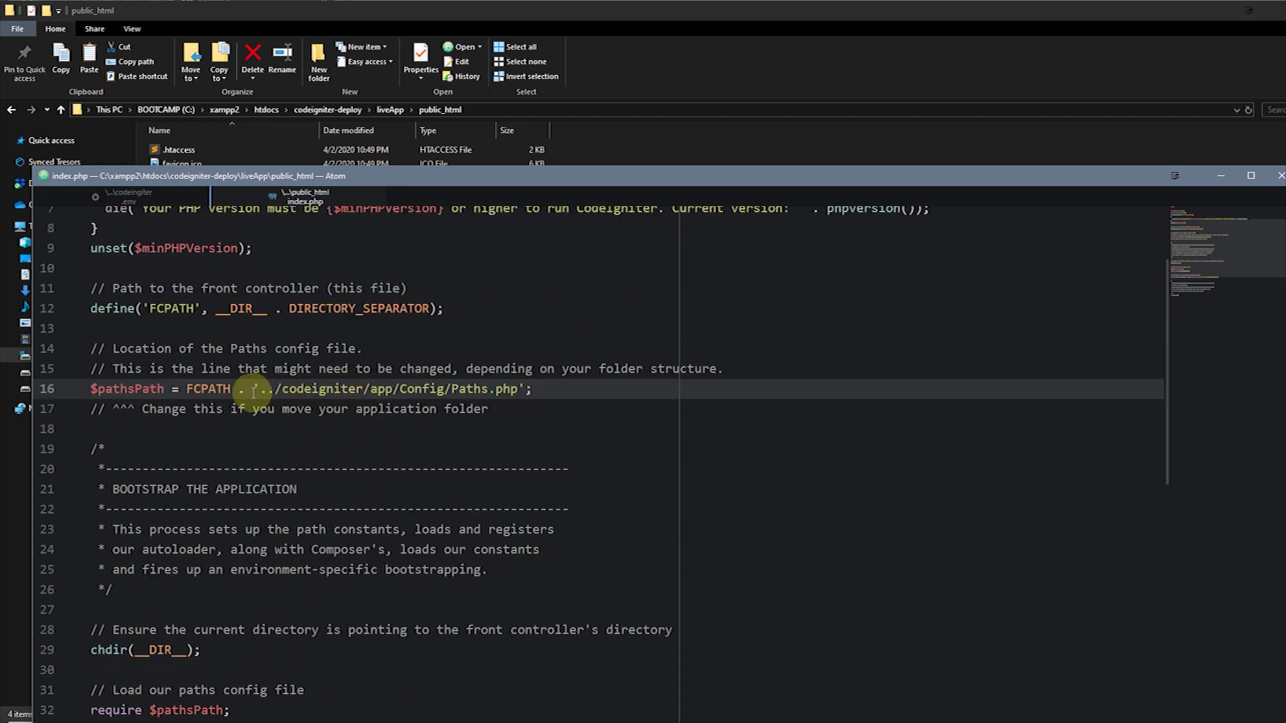
key(alt+Tab)
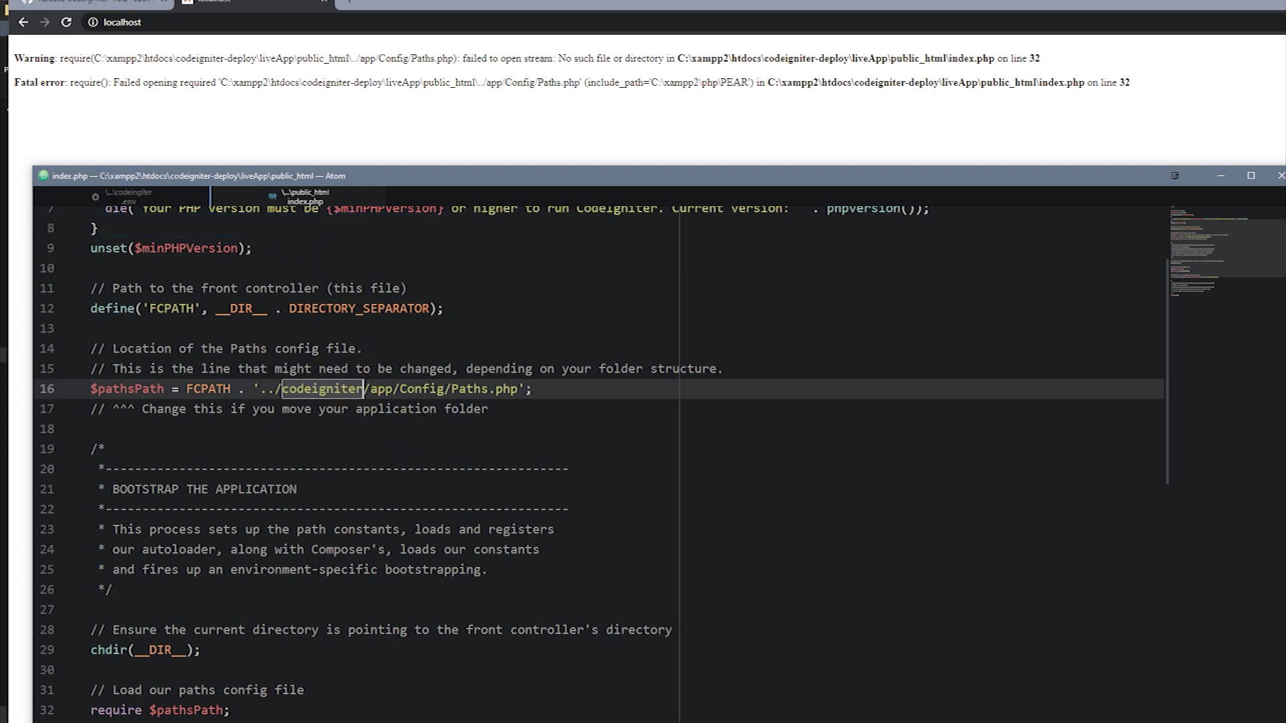
- Switch to File Explorer and rename the misspelled codeingiter folder in liveApp to codeigniter
key(alt+Tab)
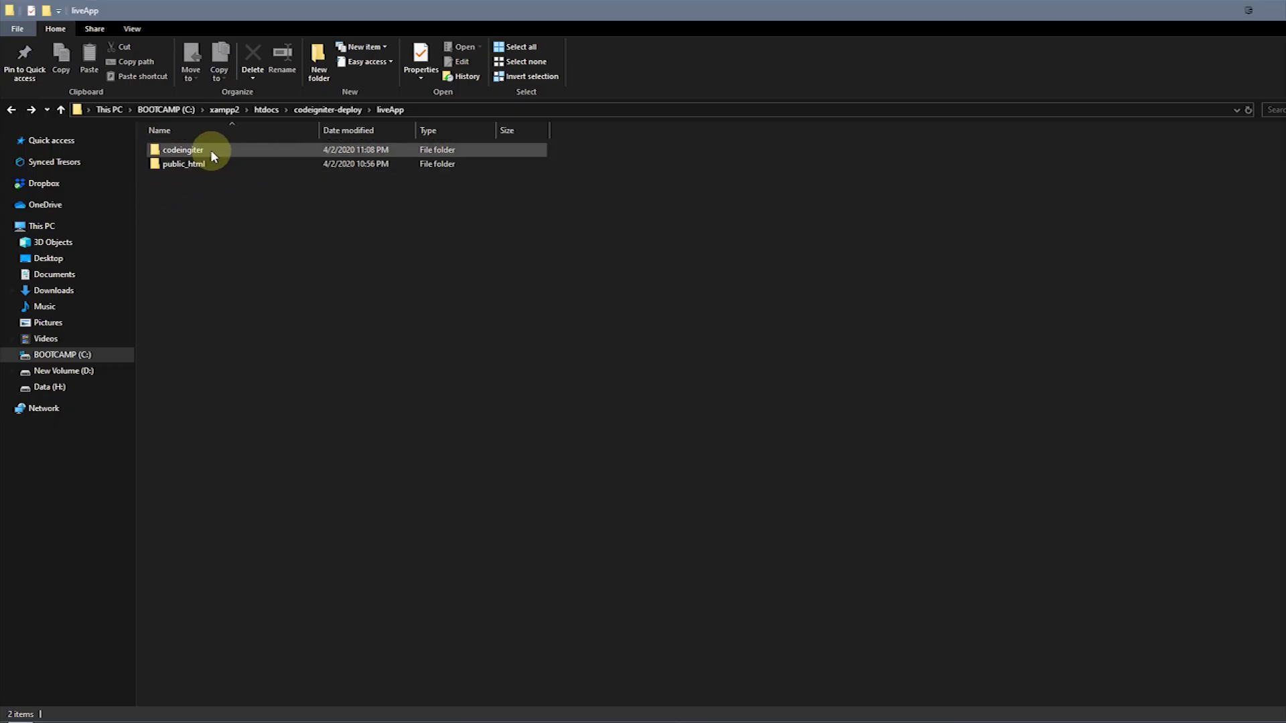
click(191, 154)
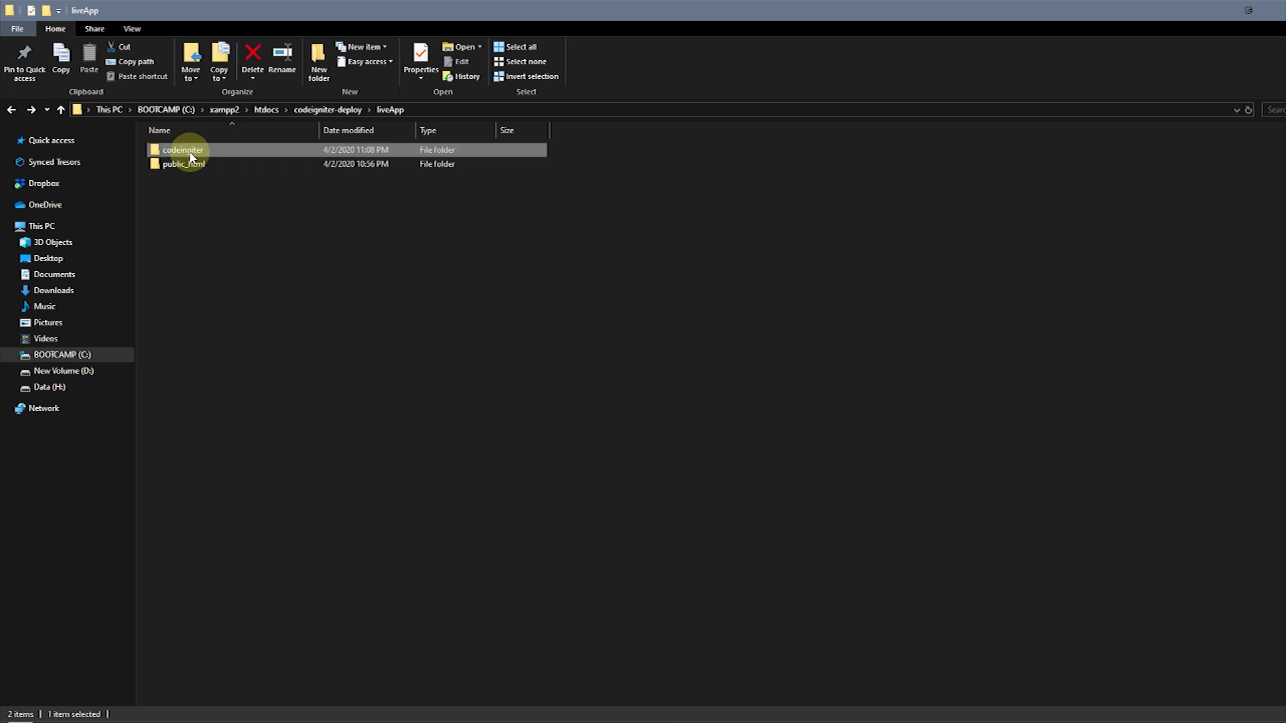
click(191, 156)
key(End)
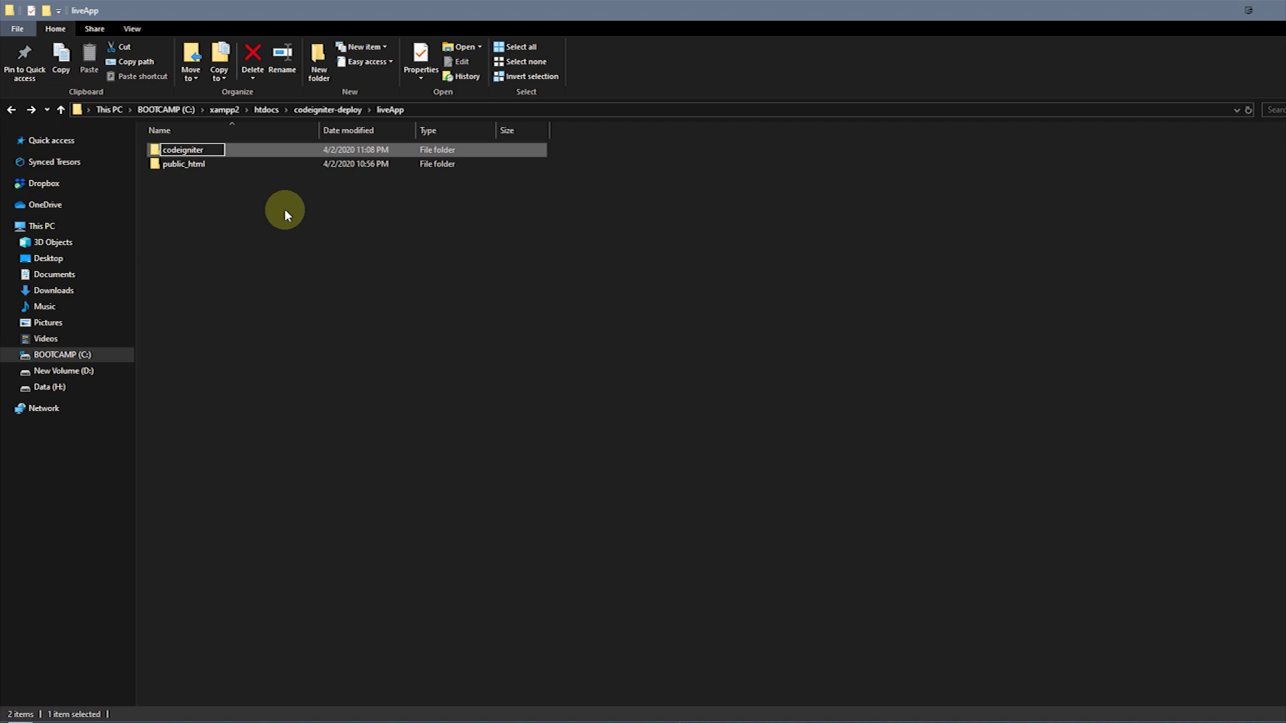
key(Return)
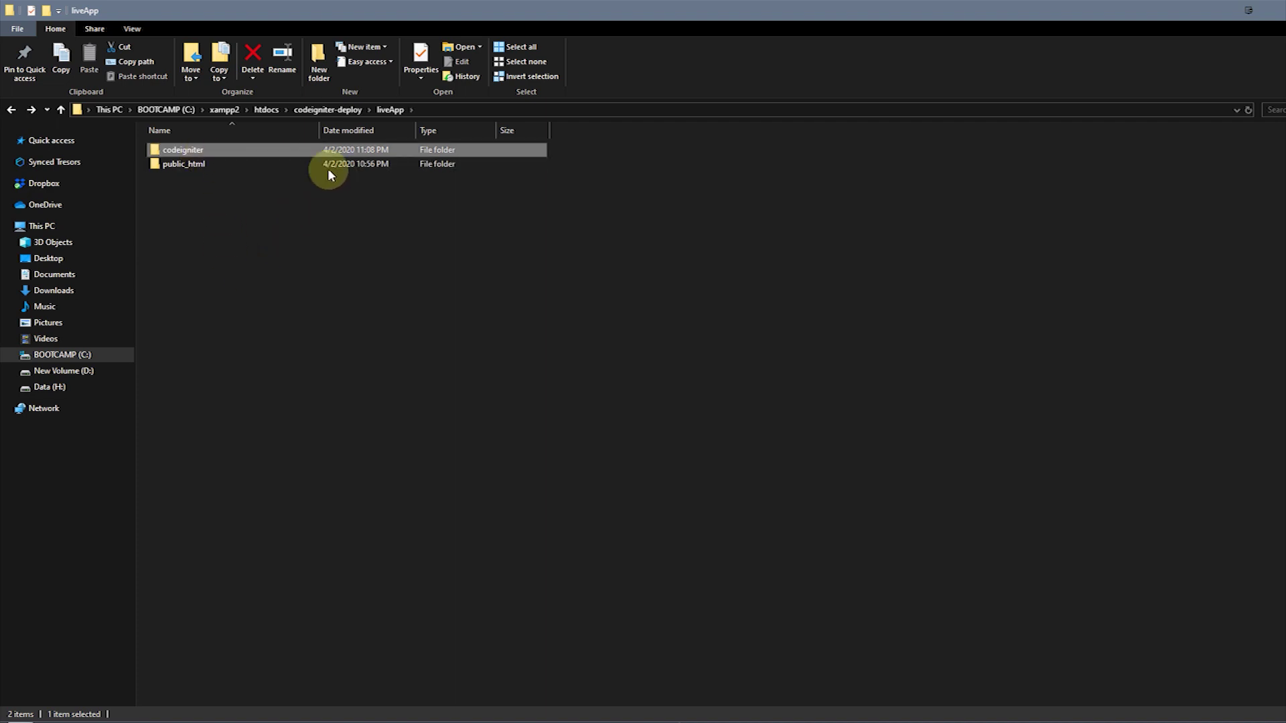
- Switch to the web browser and reload localhost to test the corrected folder name
key(alt+Tab)
click(66, 22)
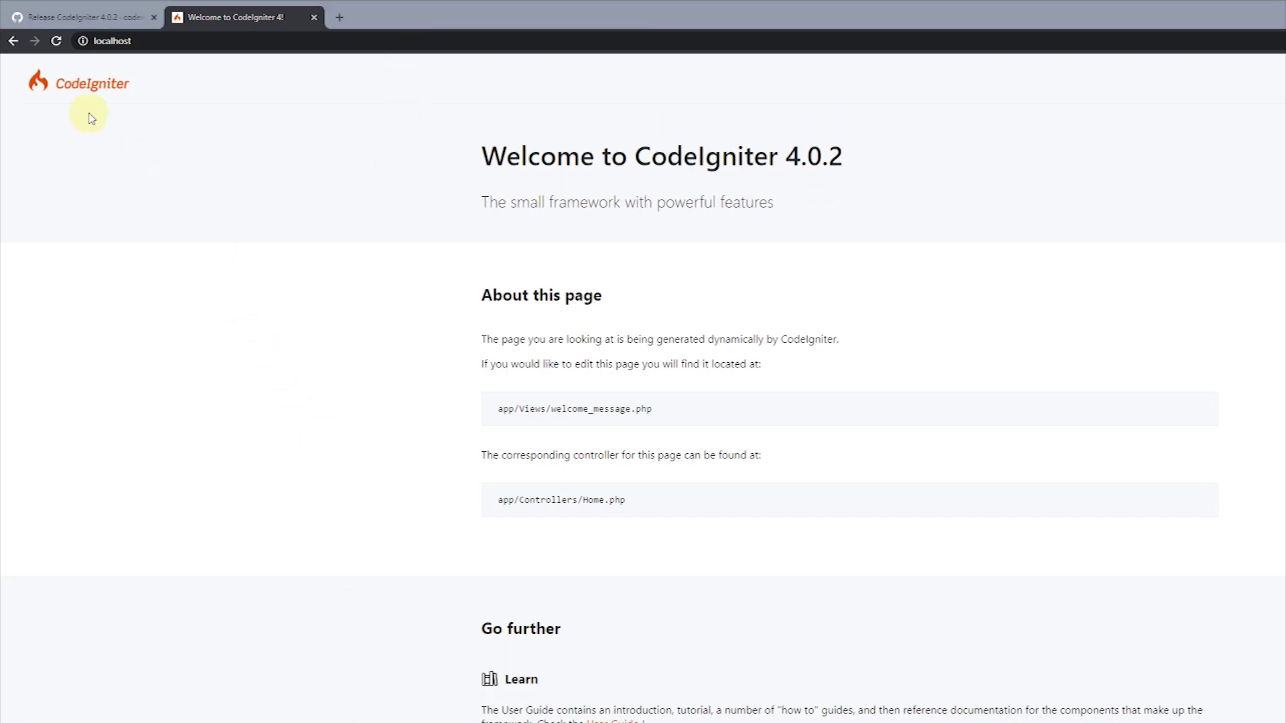
click(56, 42)
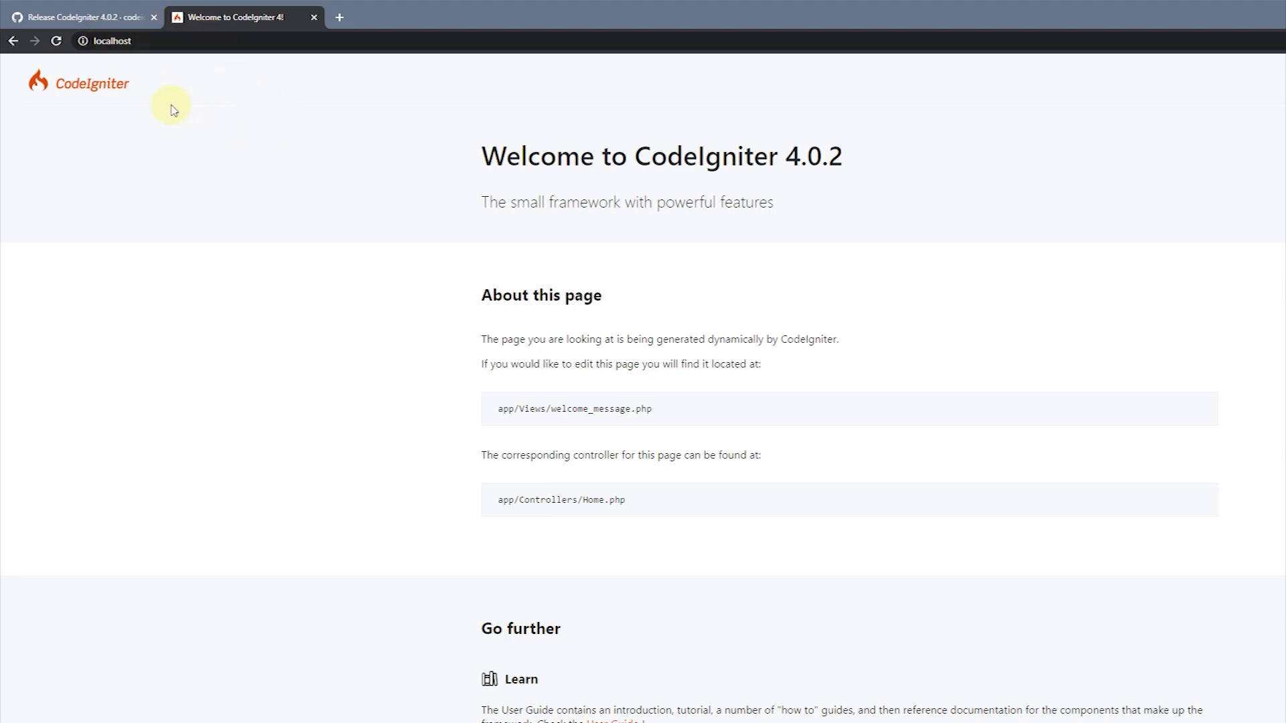
click(57, 42)
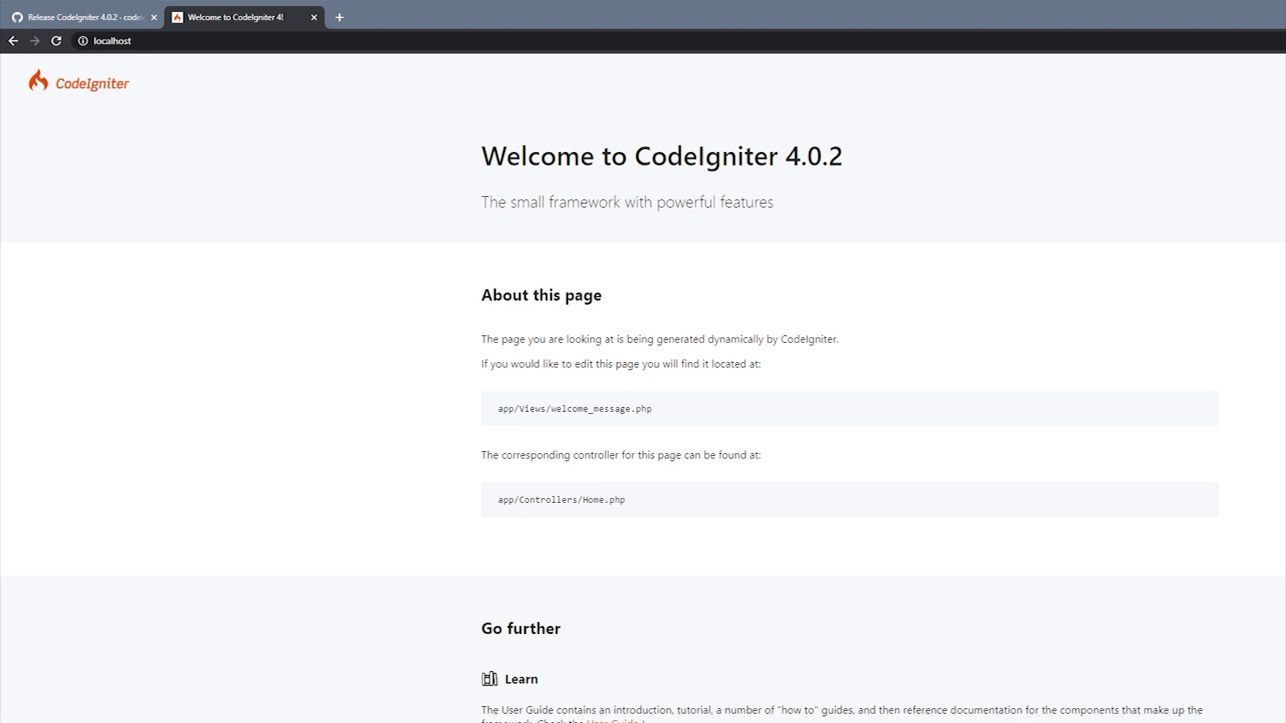
- Switch to File Explorer and open App.php from liveApp's codeigniter/app/Config folder in Atom
key(alt+Tab)
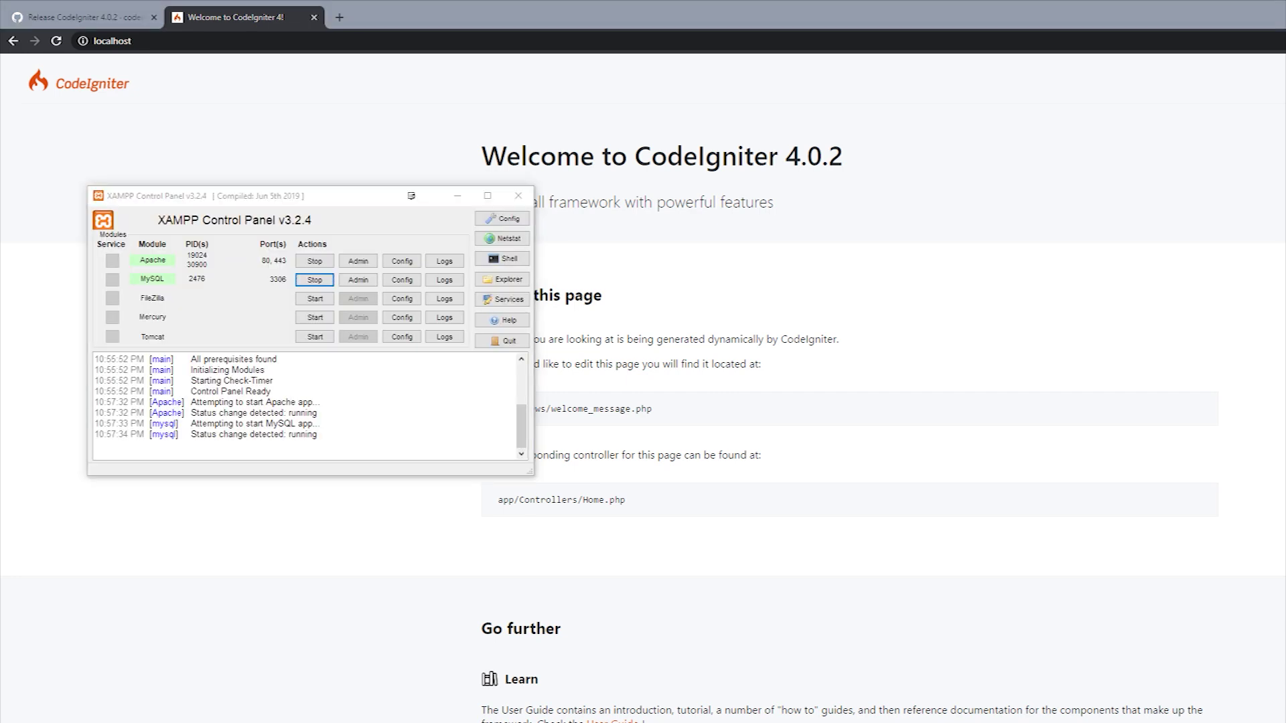
key(alt+Tab)
key(alt+Tab)
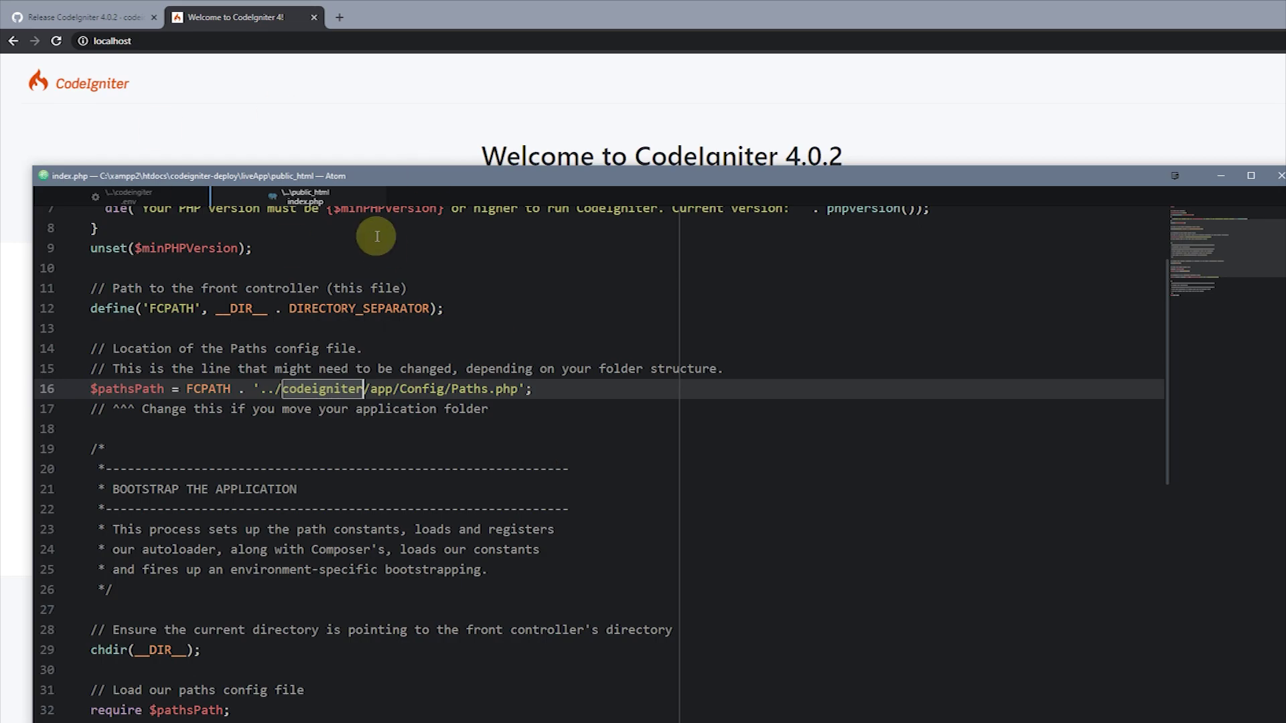
key(alt+Tab)
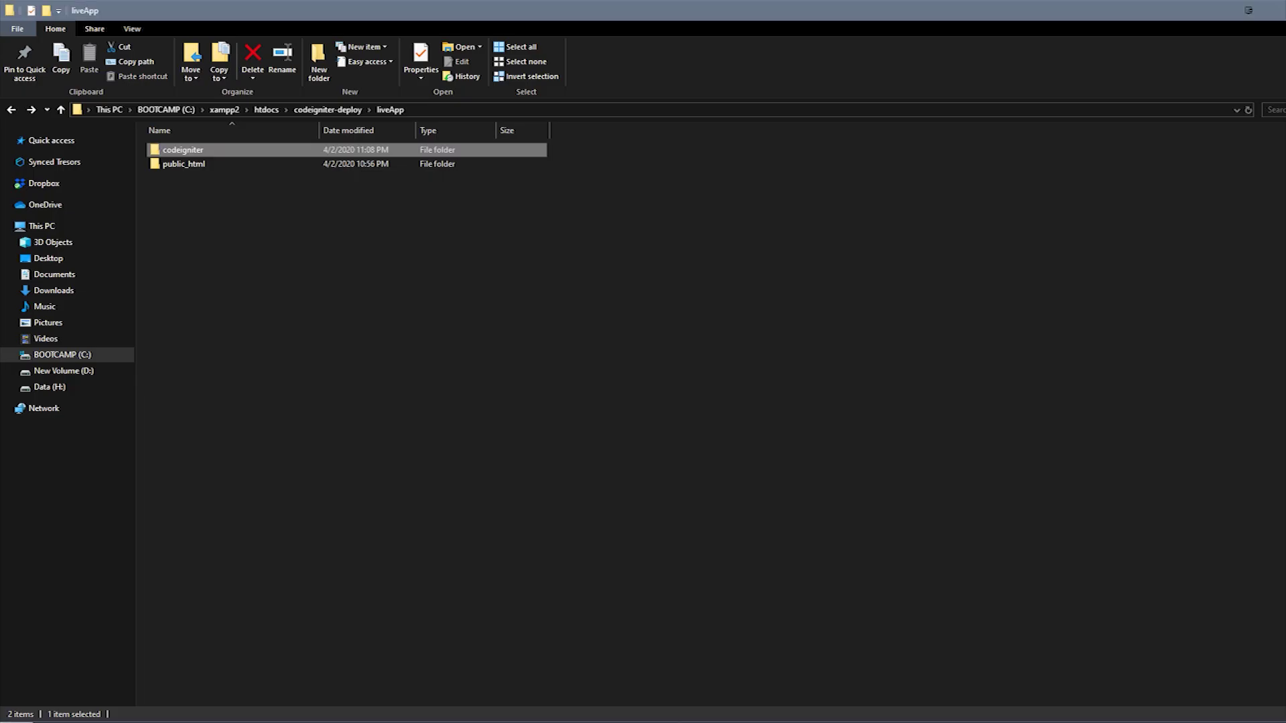
click(243, 153)
double_click(219, 151)
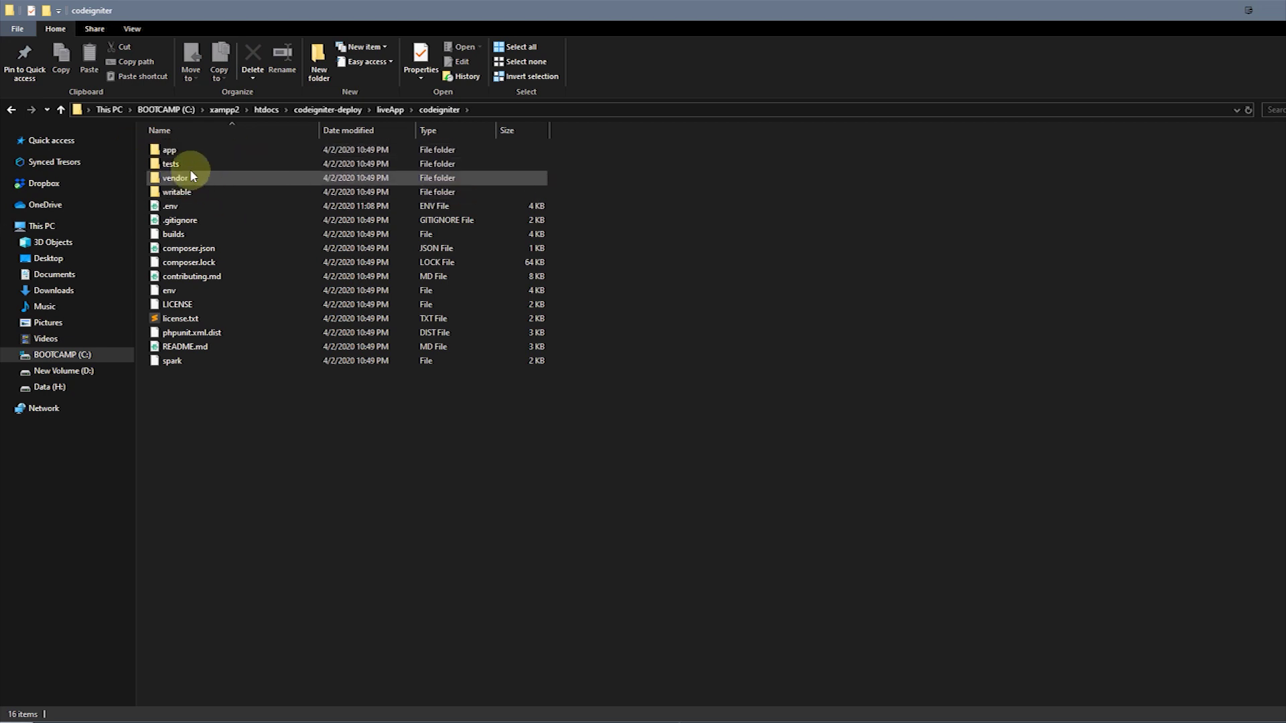
double_click(175, 149)
double_click(171, 149)
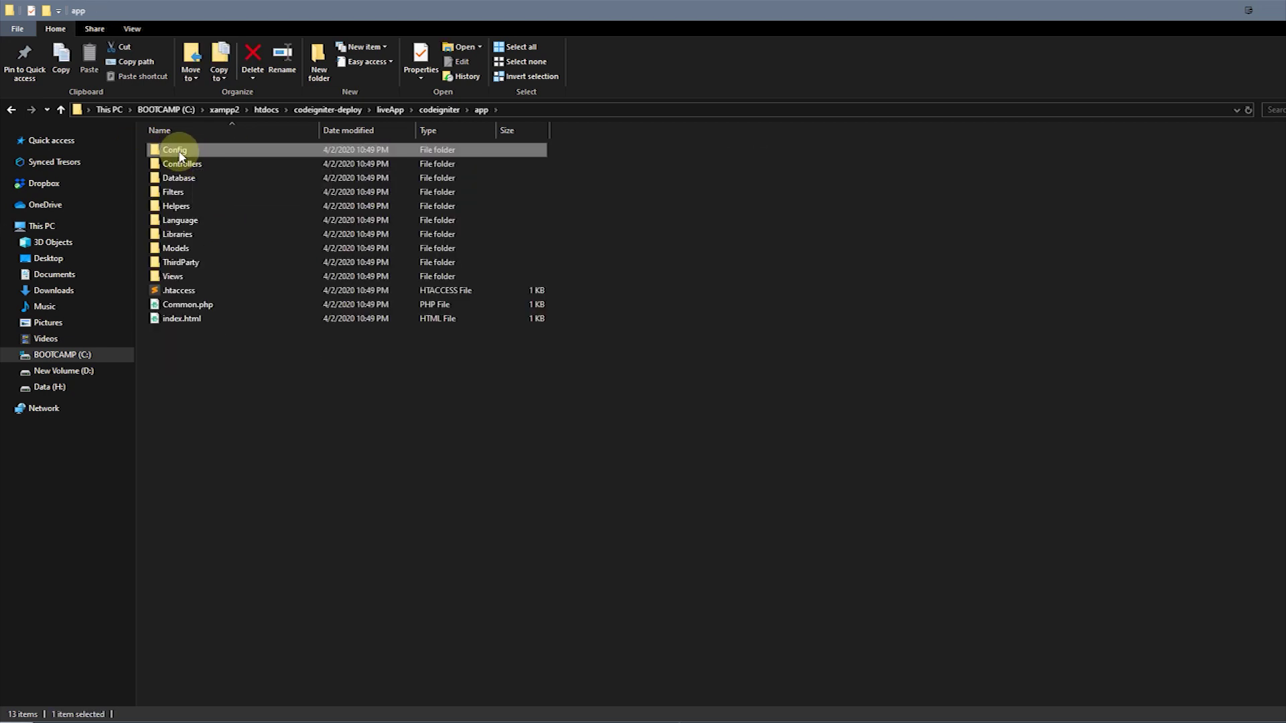
click(214, 178)
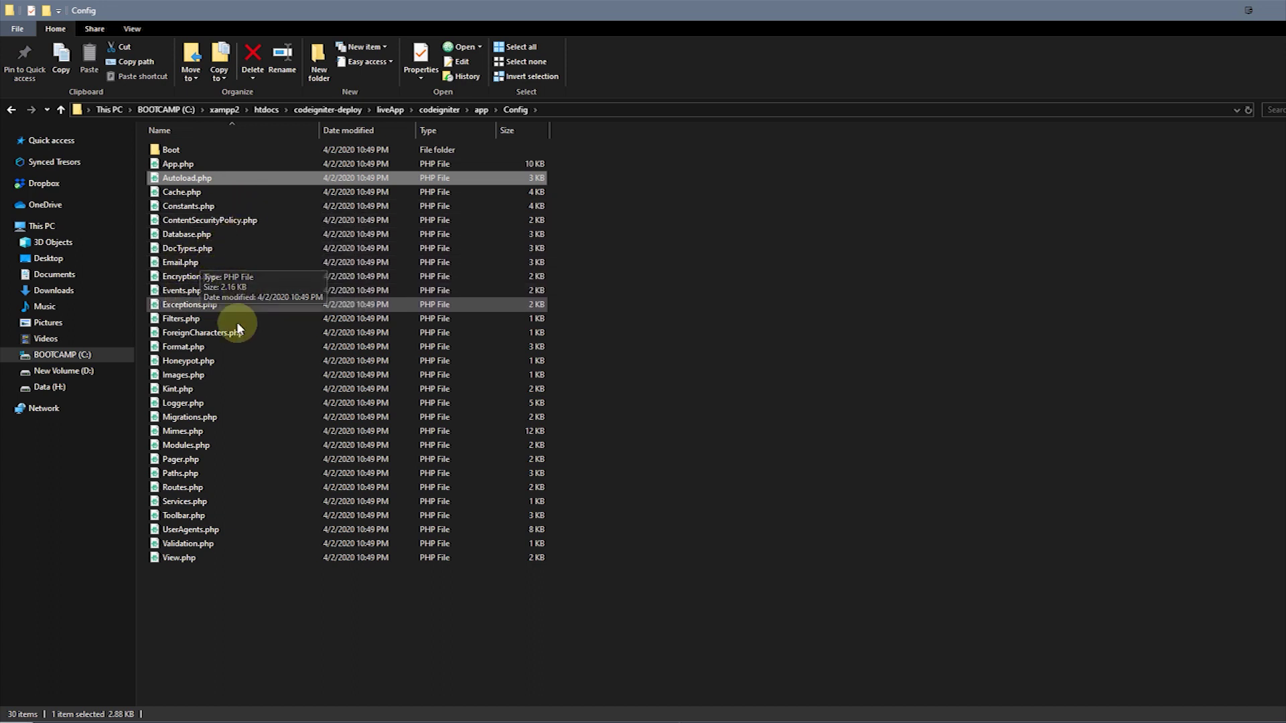
click(187, 165)
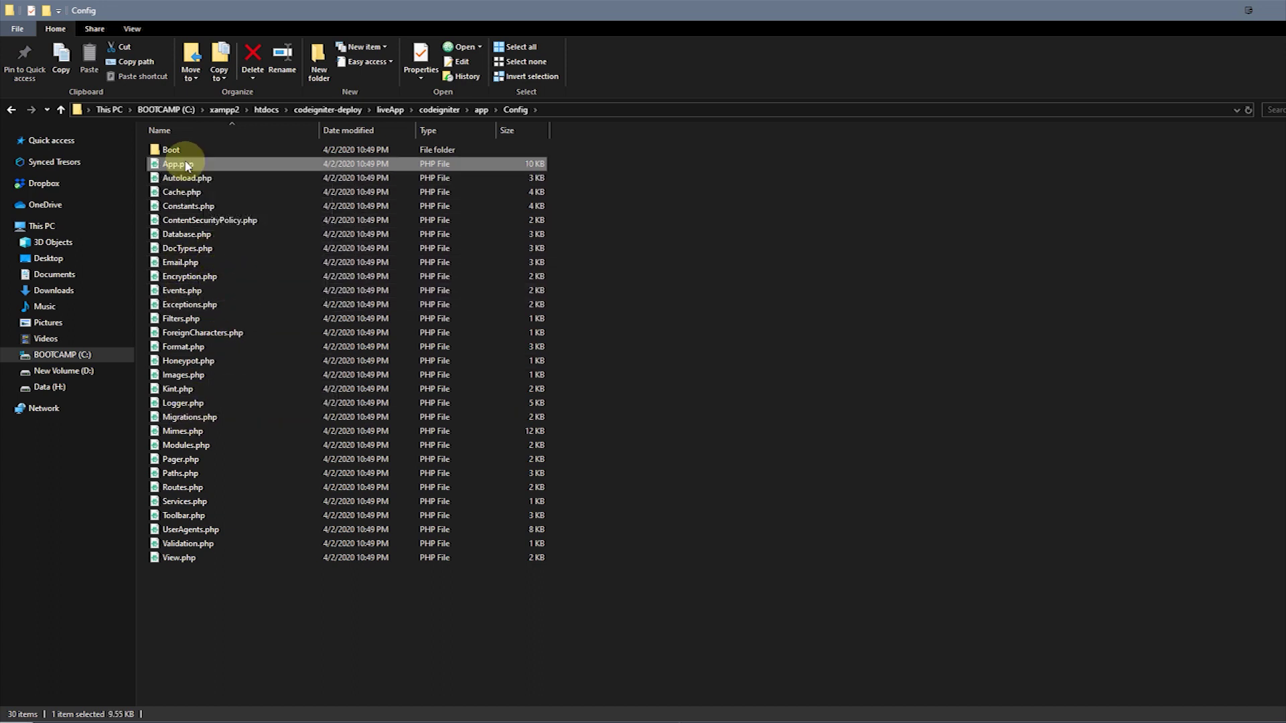
double_click(186, 165)
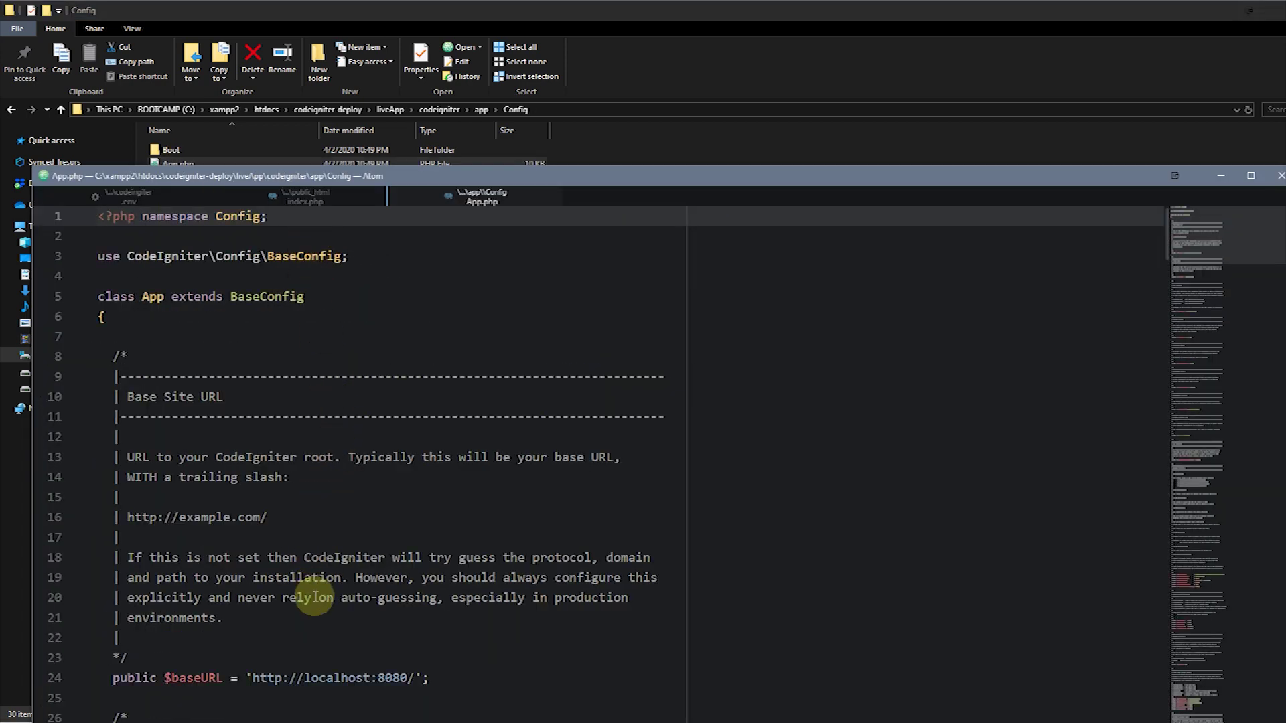
scroll(335, 600, down, 1)
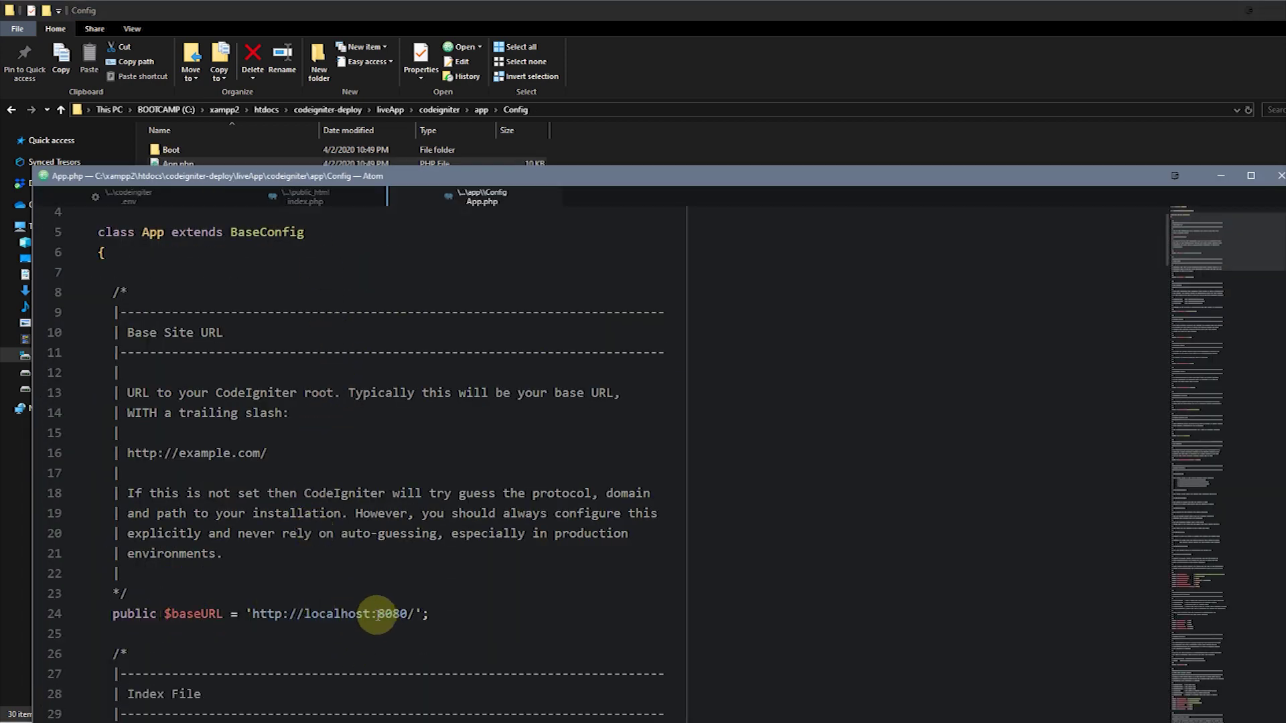
drag(372, 613, 408, 613)
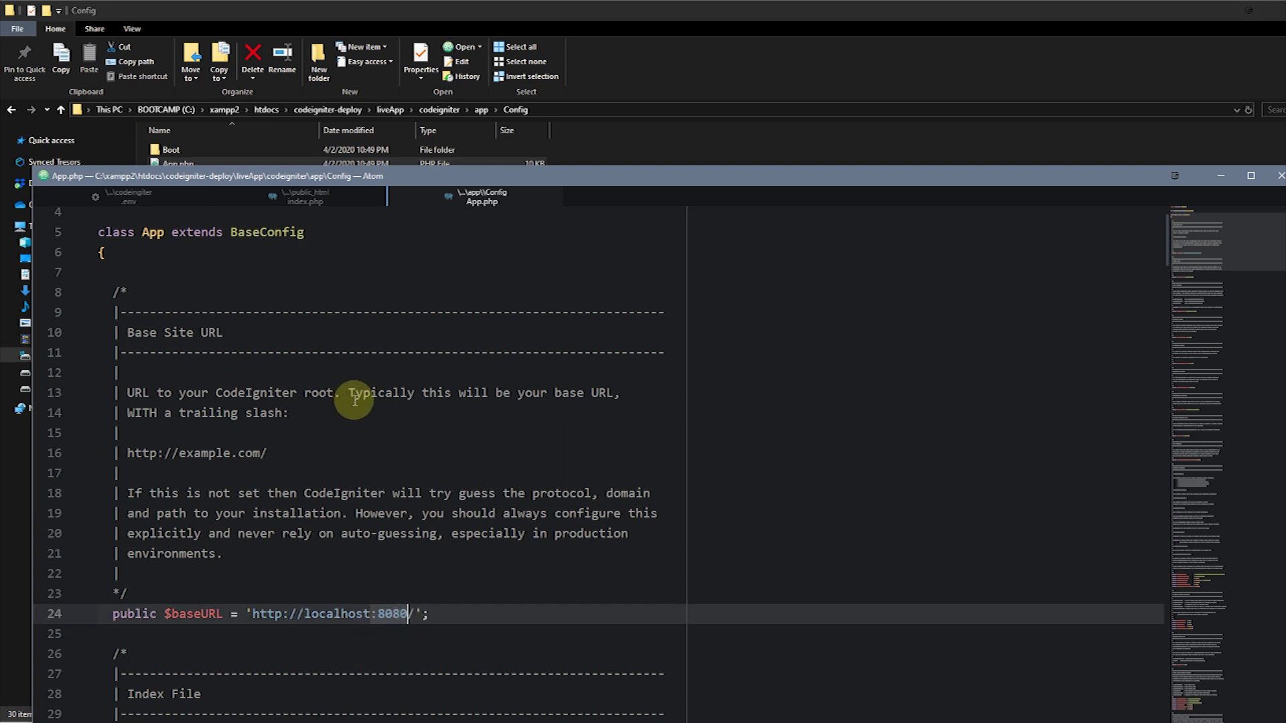
key(BackSpace)
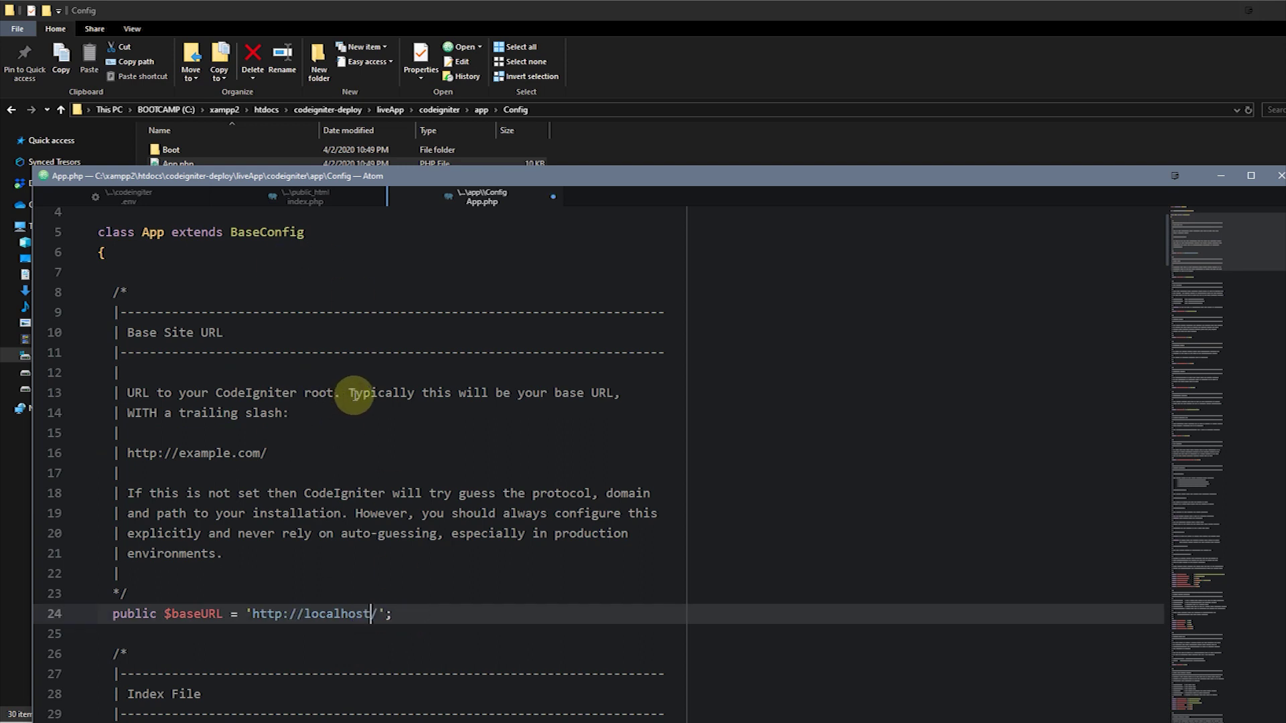
key(ctrl+s)
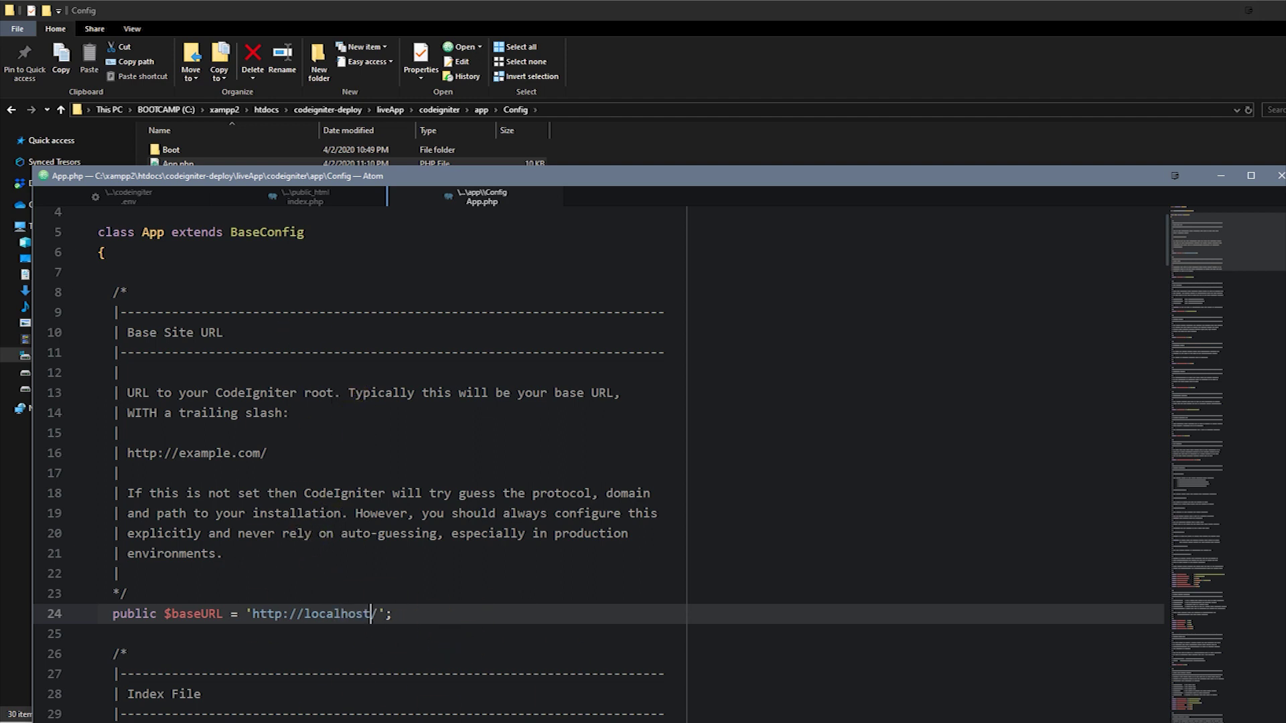
- Switch to the web browser and reload localhost to test the new base URL
key(alt+Tab)
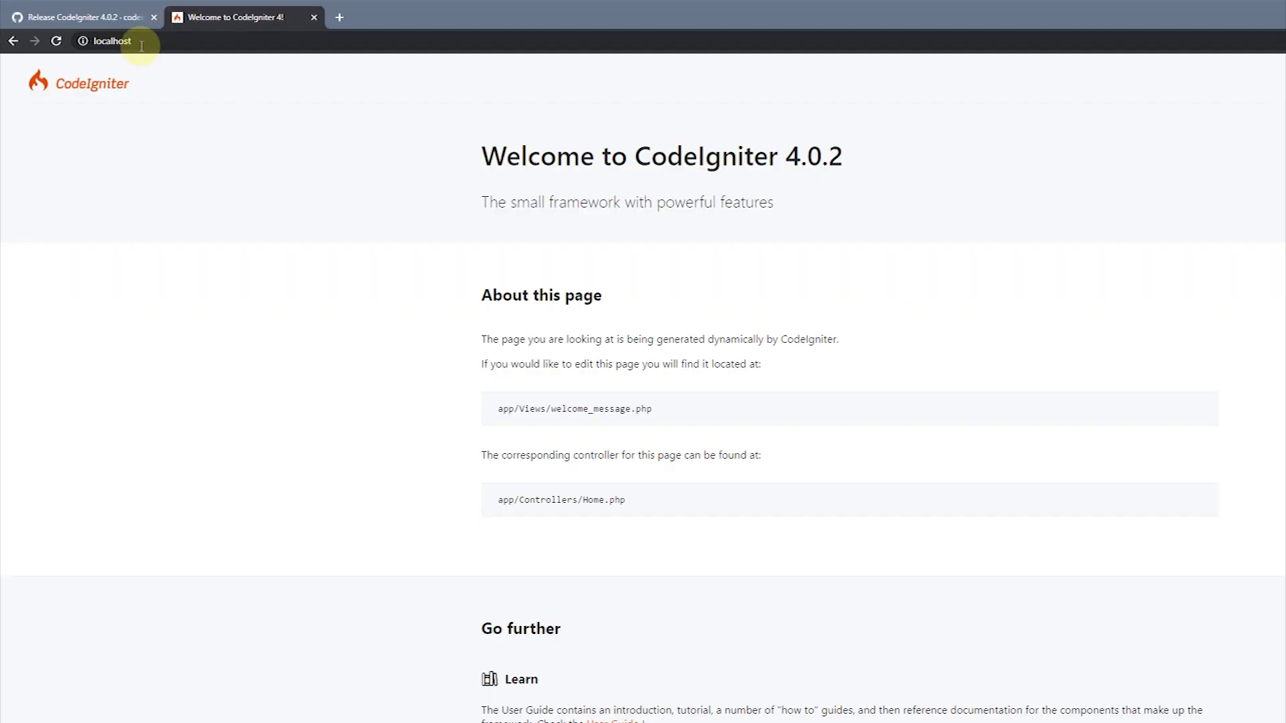
click(142, 44)
click(57, 43)
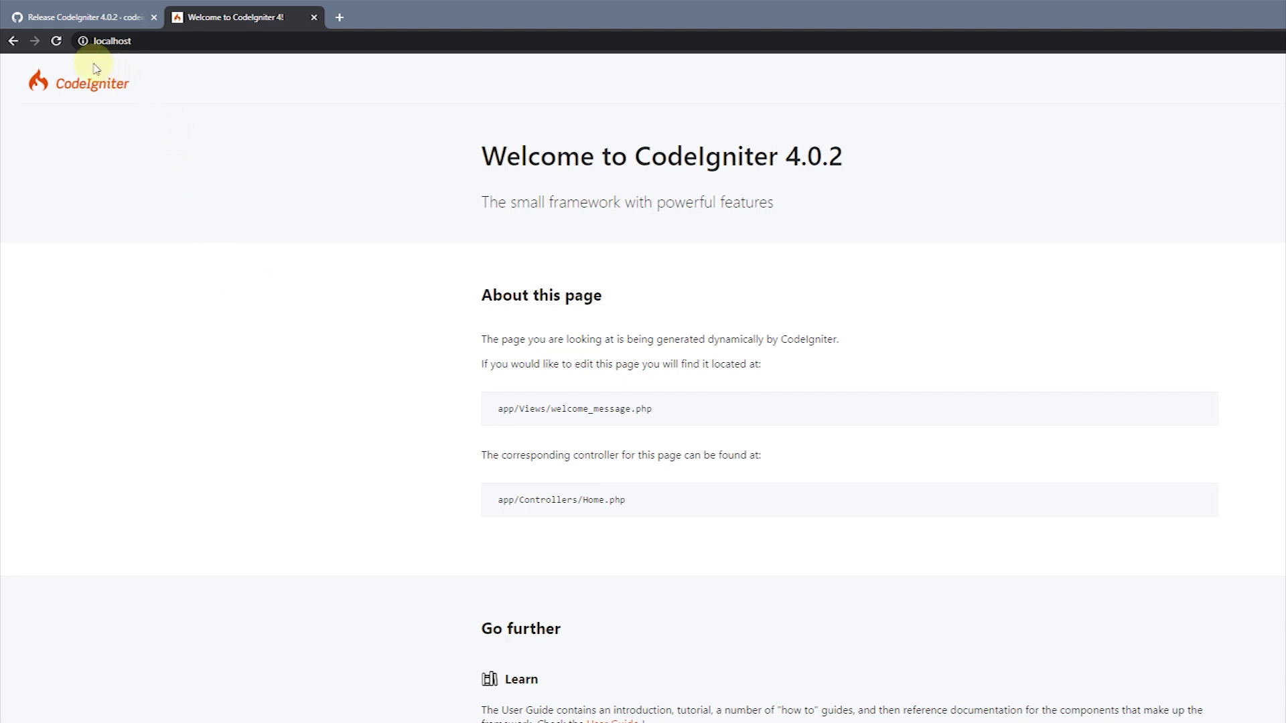
click(57, 41)
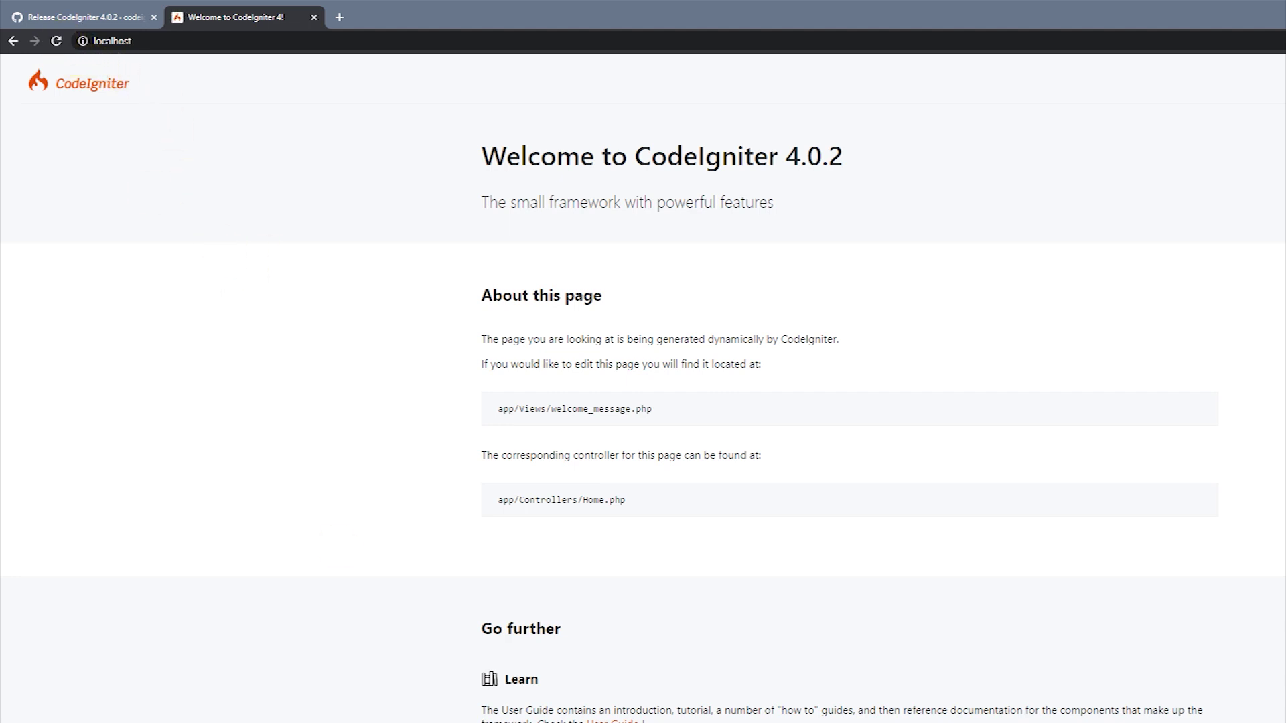
- Reposition and resize the browser window to bring the CodeIgniter debug toolbar into view
drag(389, 9, 359, 14)
click(726, 0)
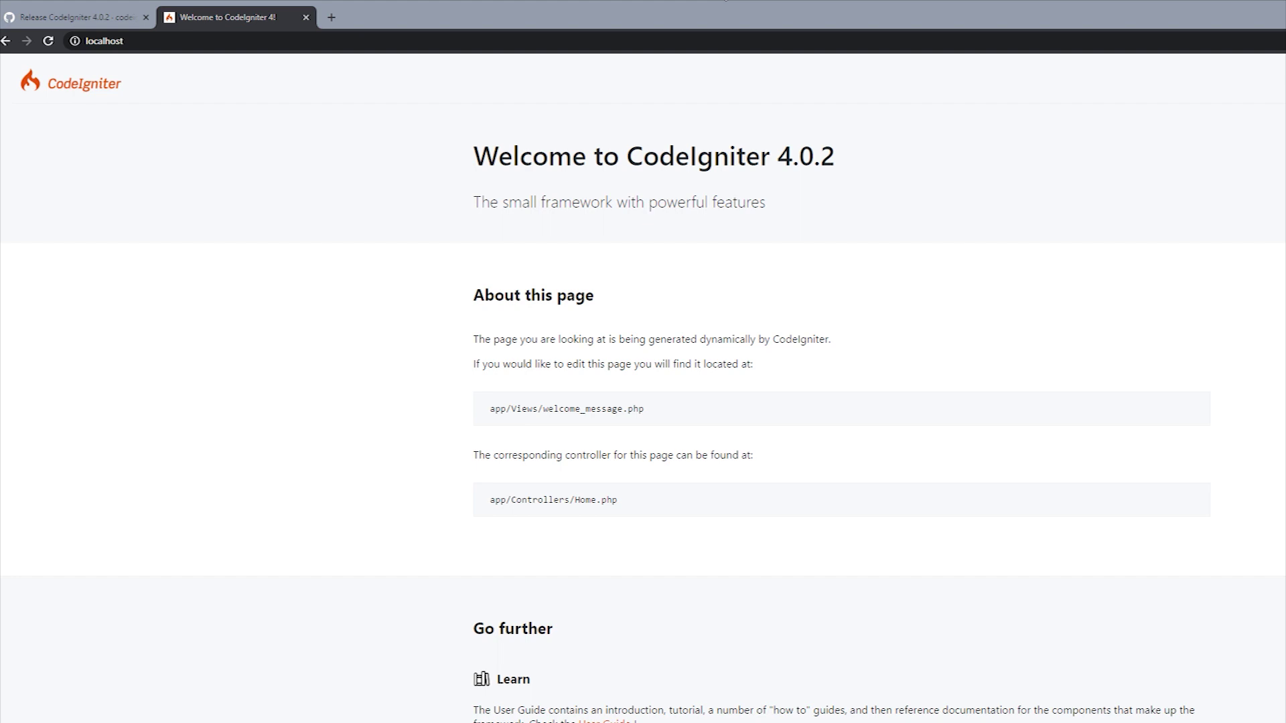
mouse_move(643, 722)
mouse_down()
mouse_move(642, 712)
mouse_move(643, 722)
mouse_up()
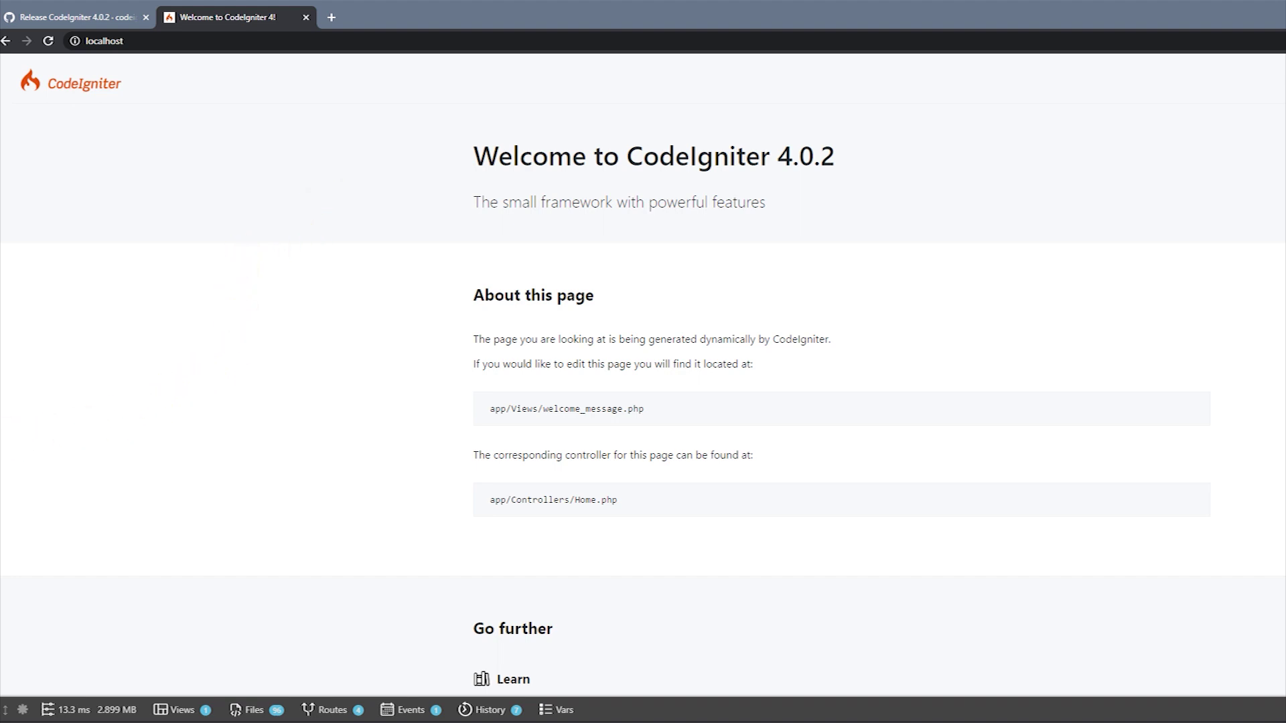
drag(0, 450, 0, 452)
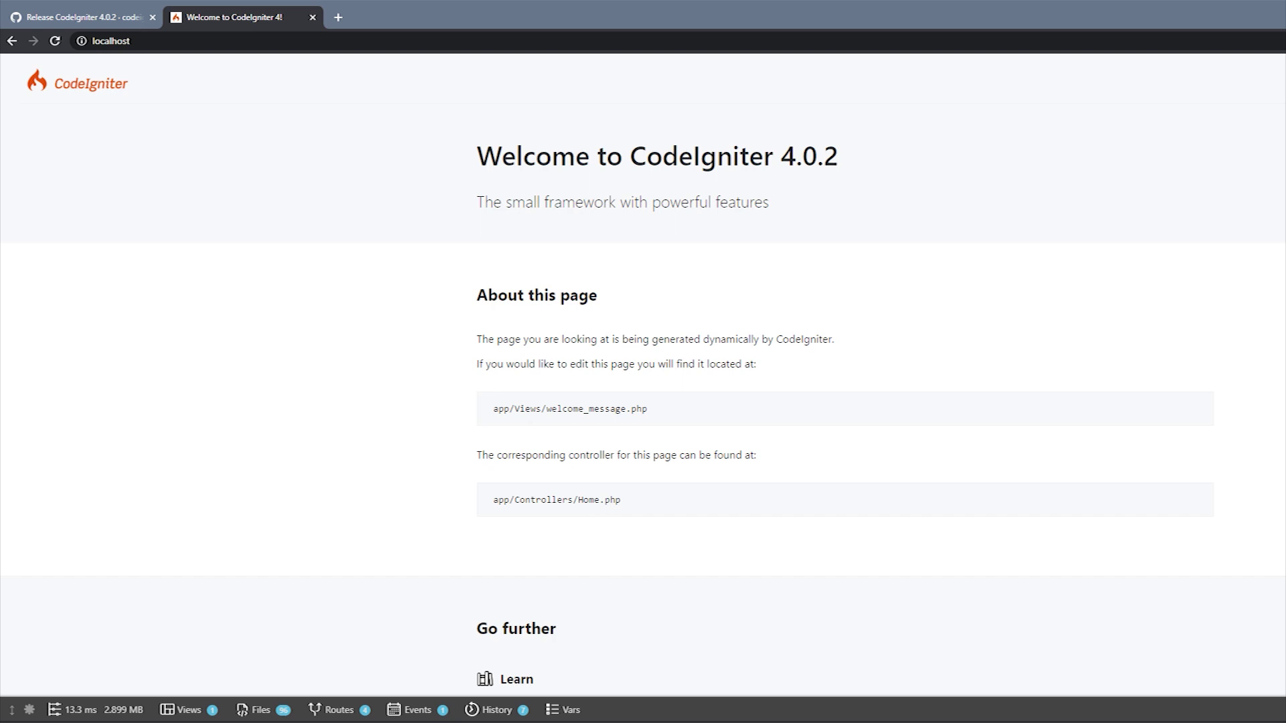
- Return to File Explorer and duplicate Home.php within the codeigniter/app/Controllers folder
key(alt+Tab)
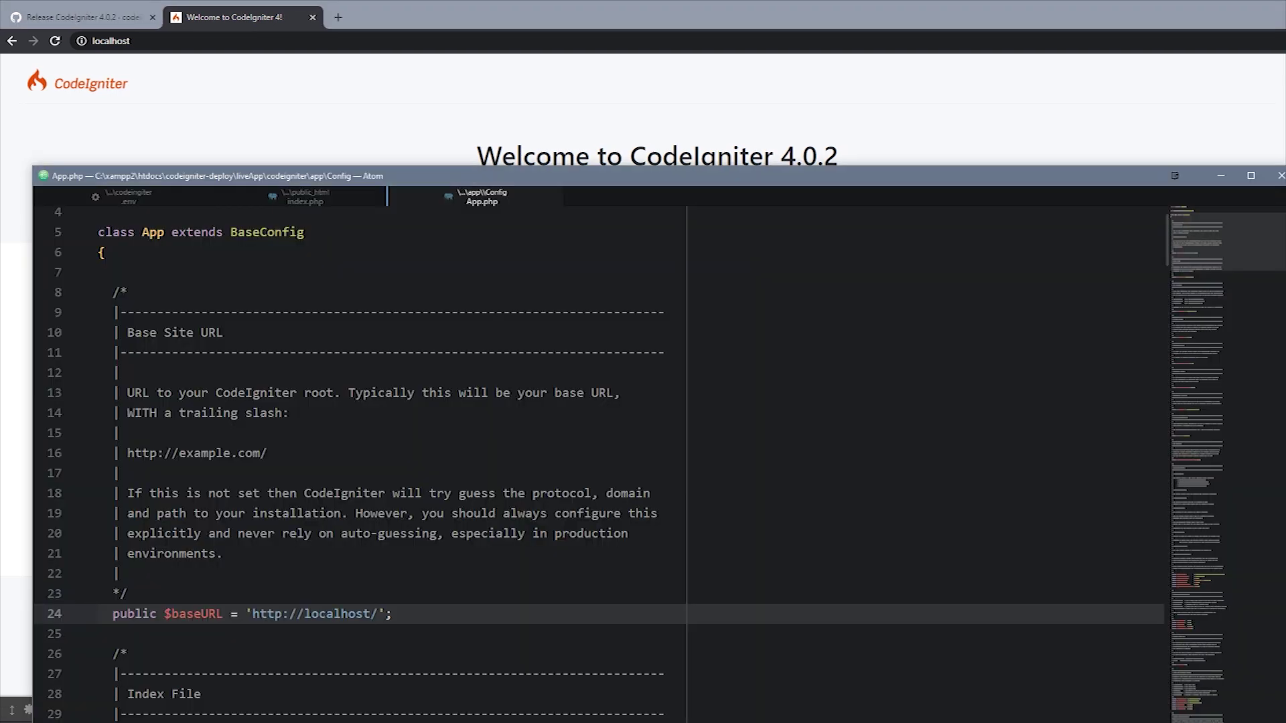
key(alt+Tab)
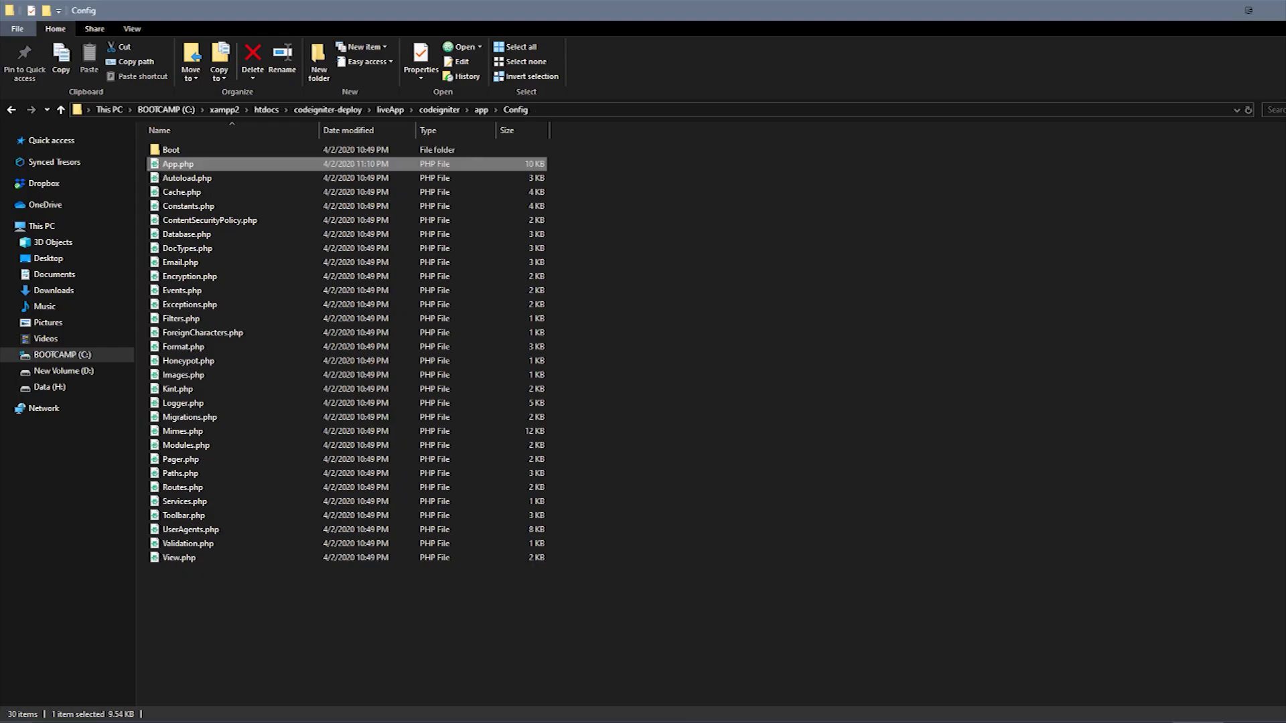
key(alt+Left)
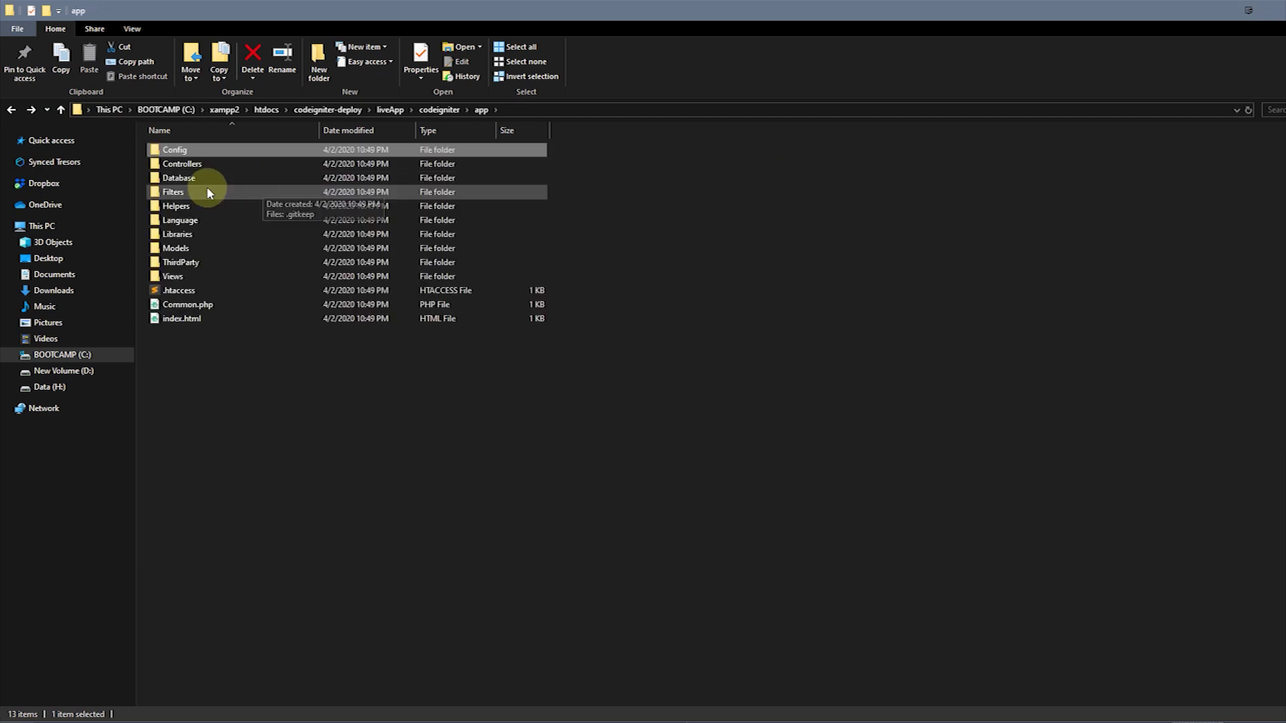
double_click(184, 164)
click(190, 165)
key(ctrl+c)
key(ctrl+v)
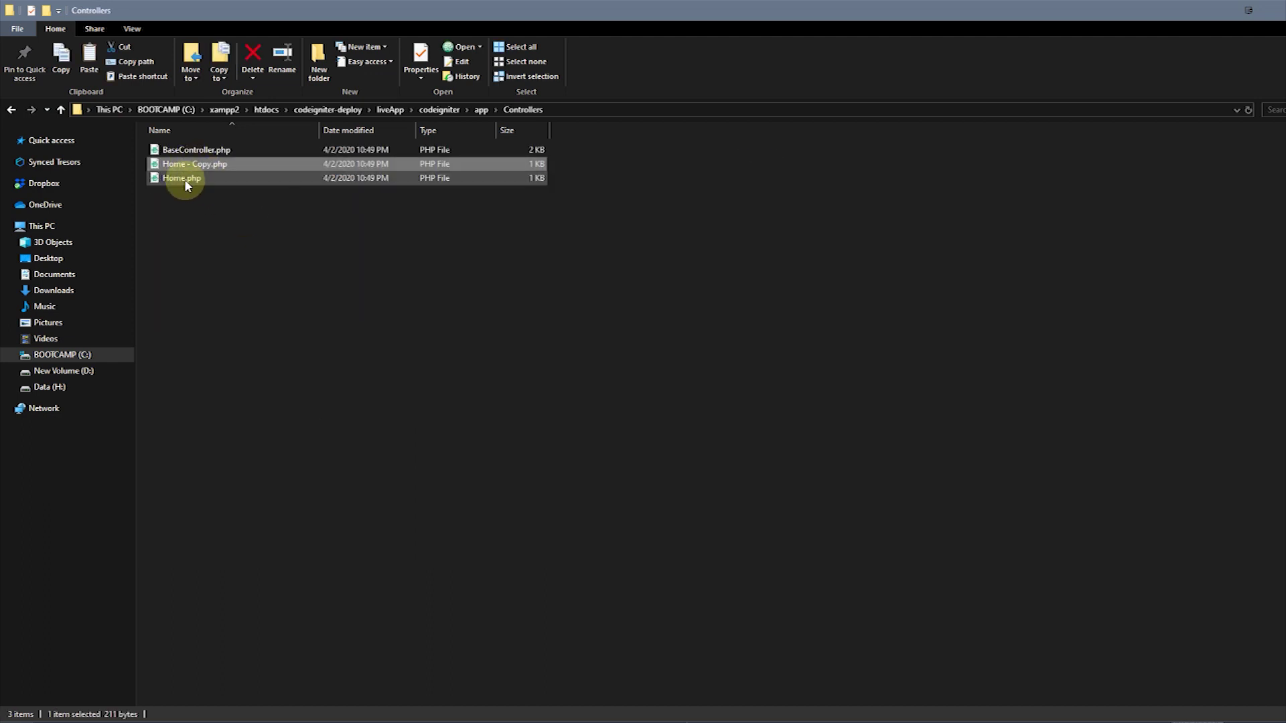
- Rename the copied Home controller file to Youtube.php and open it in Atom
click(192, 166)
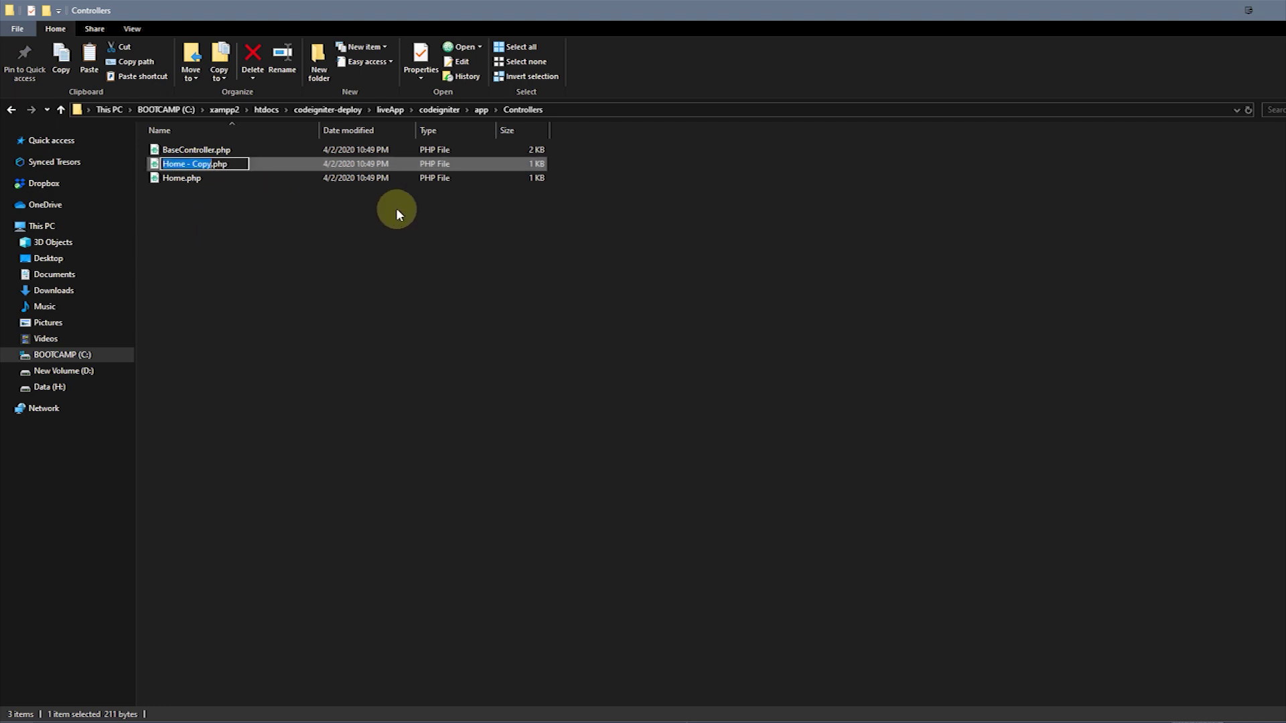
text(Youtube)
key(Return)
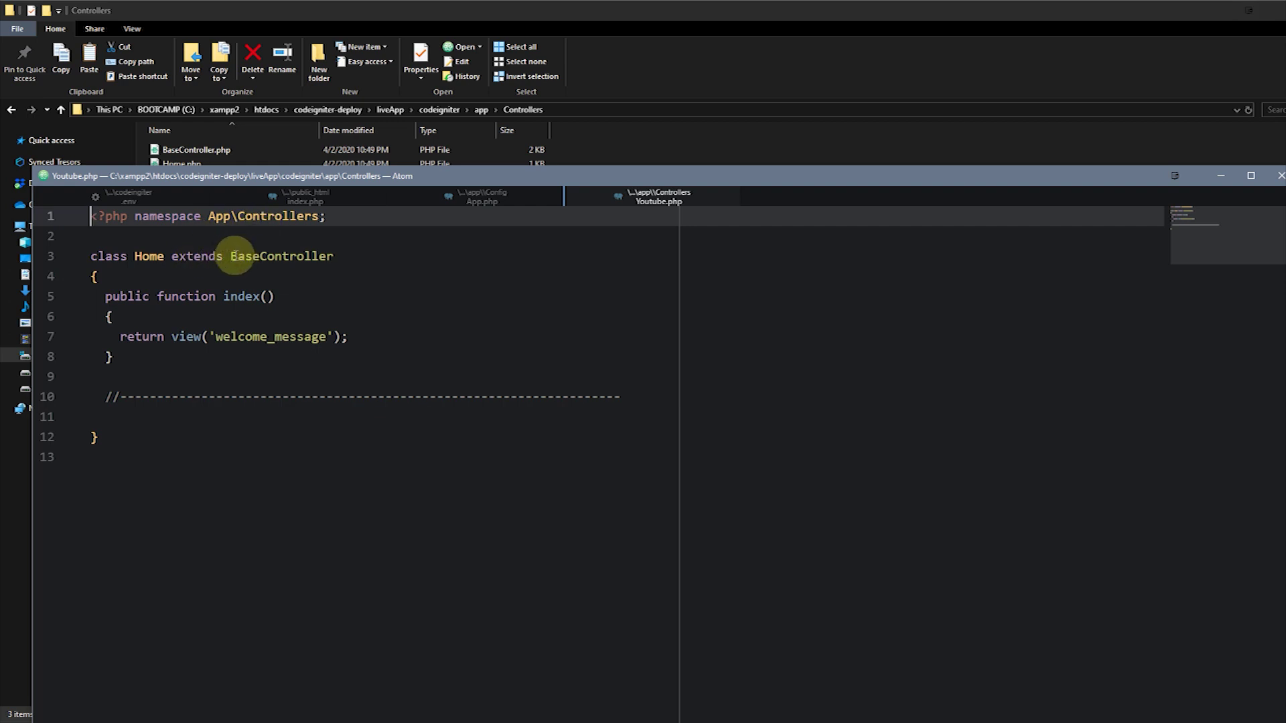
- Rename the controller class to Youtube, make index() echo "<h1>Hello Youtube</h1>" instead of returning the view, and save the file
double_click(149, 257)
text(Youtube)
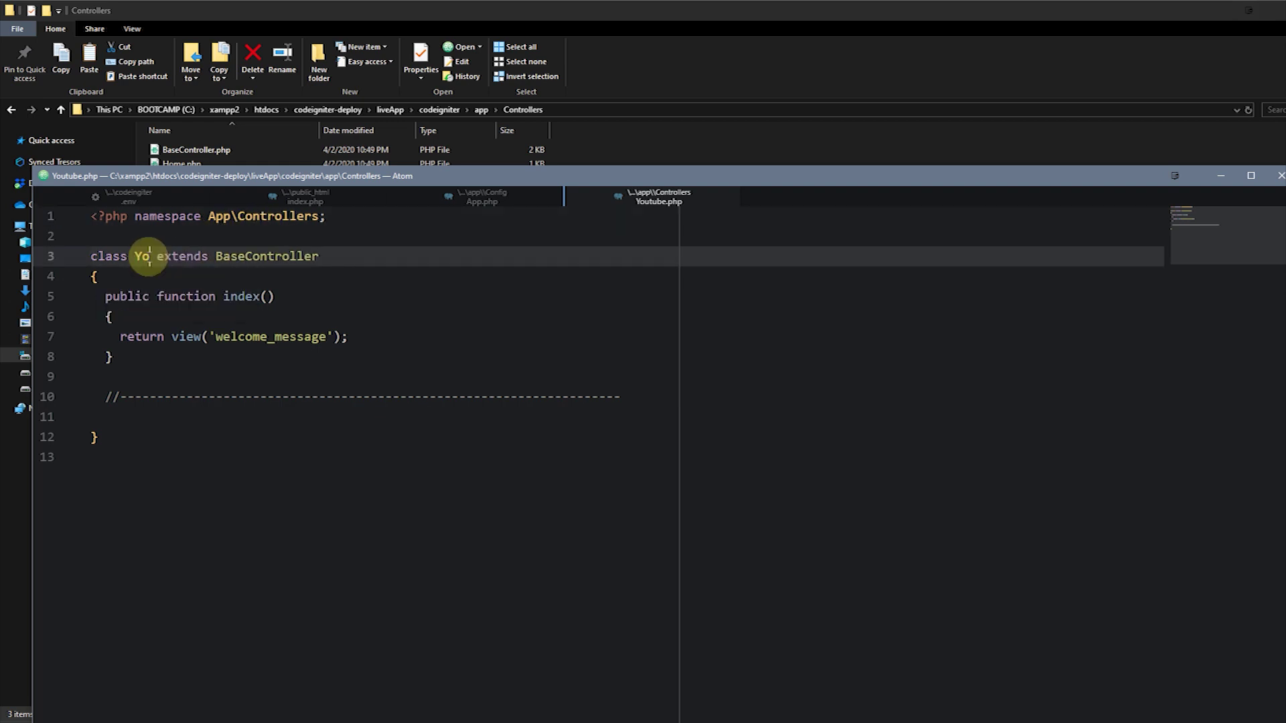
drag(399, 342, 124, 343)
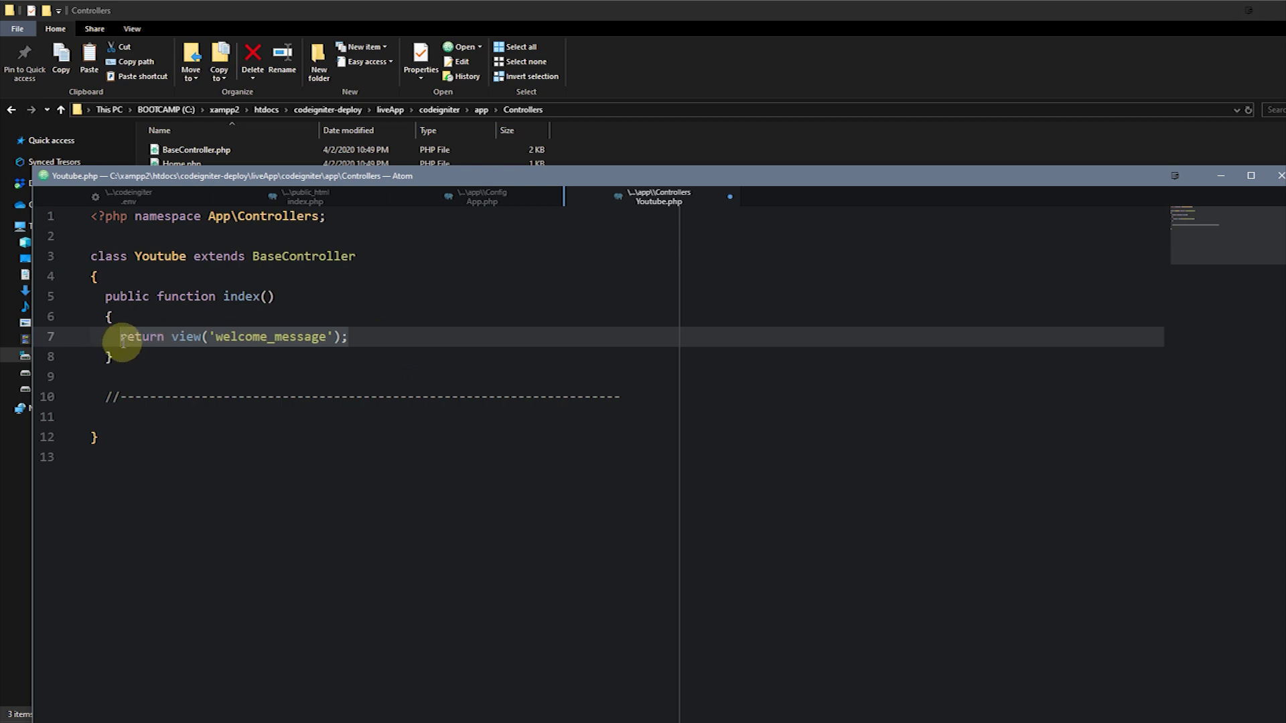
key(BackSpace)
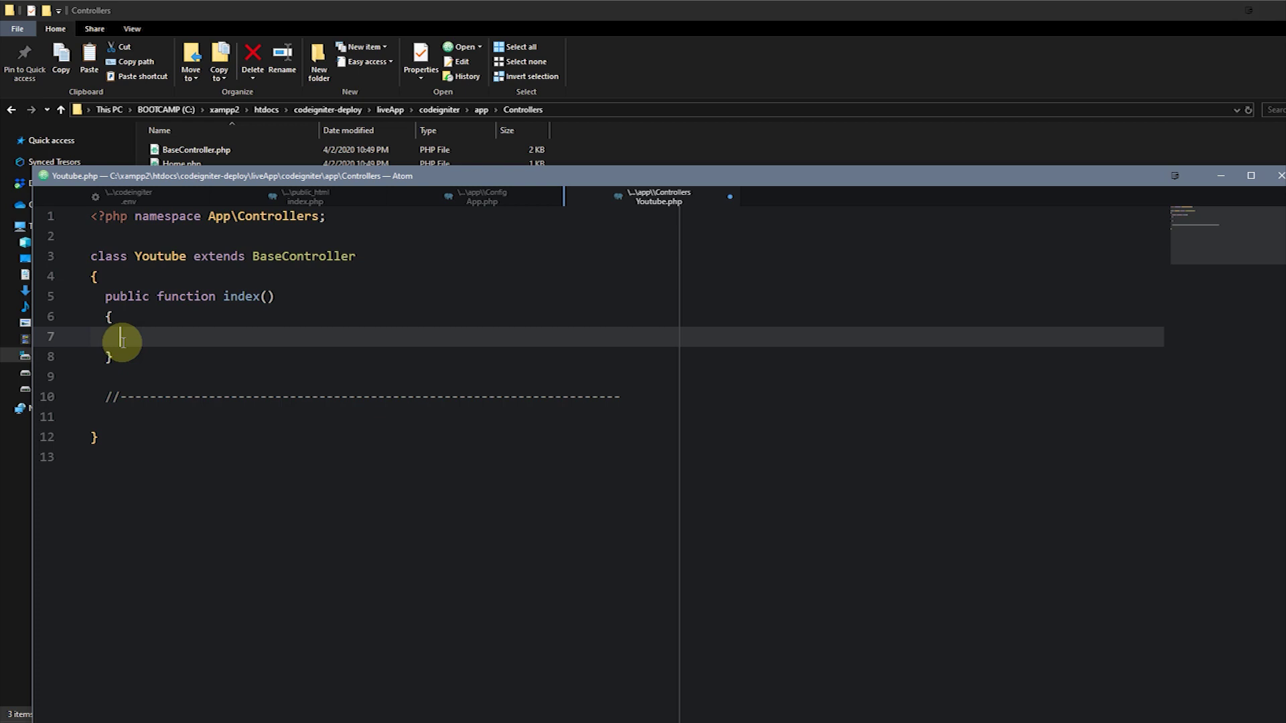
text(echo)
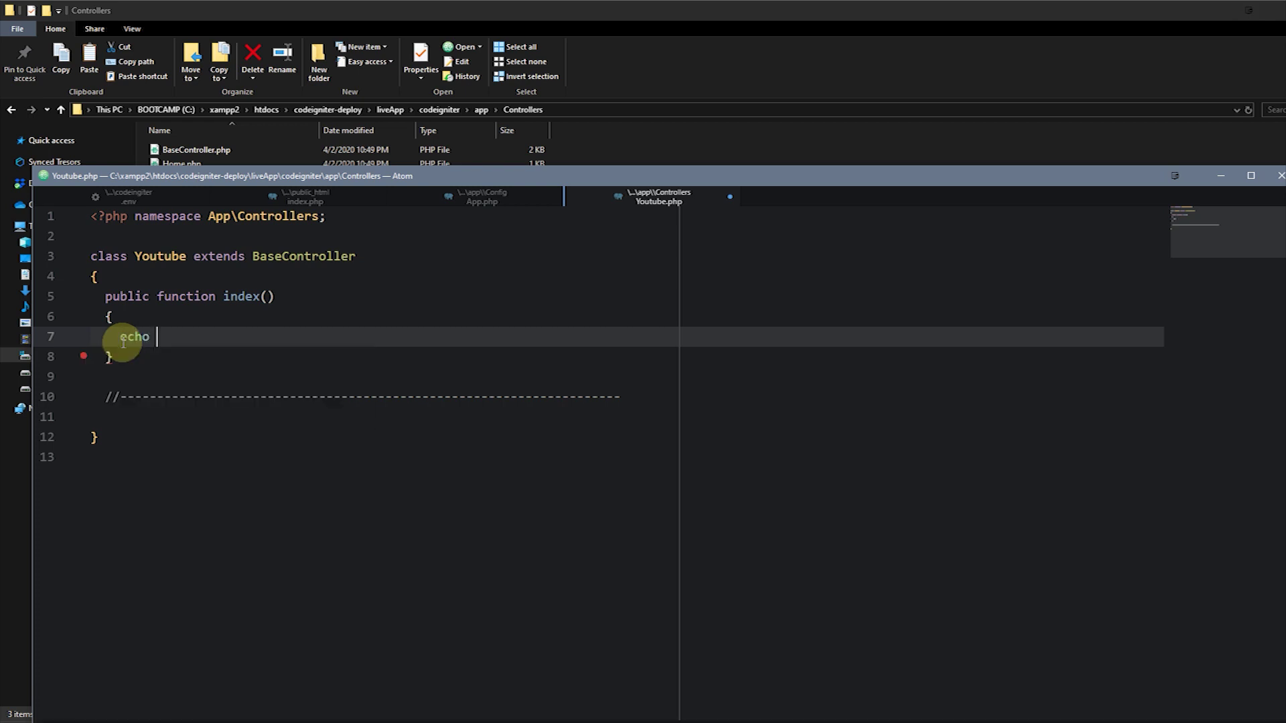
key(Left)
key(Left)
key(alt+shift+w)
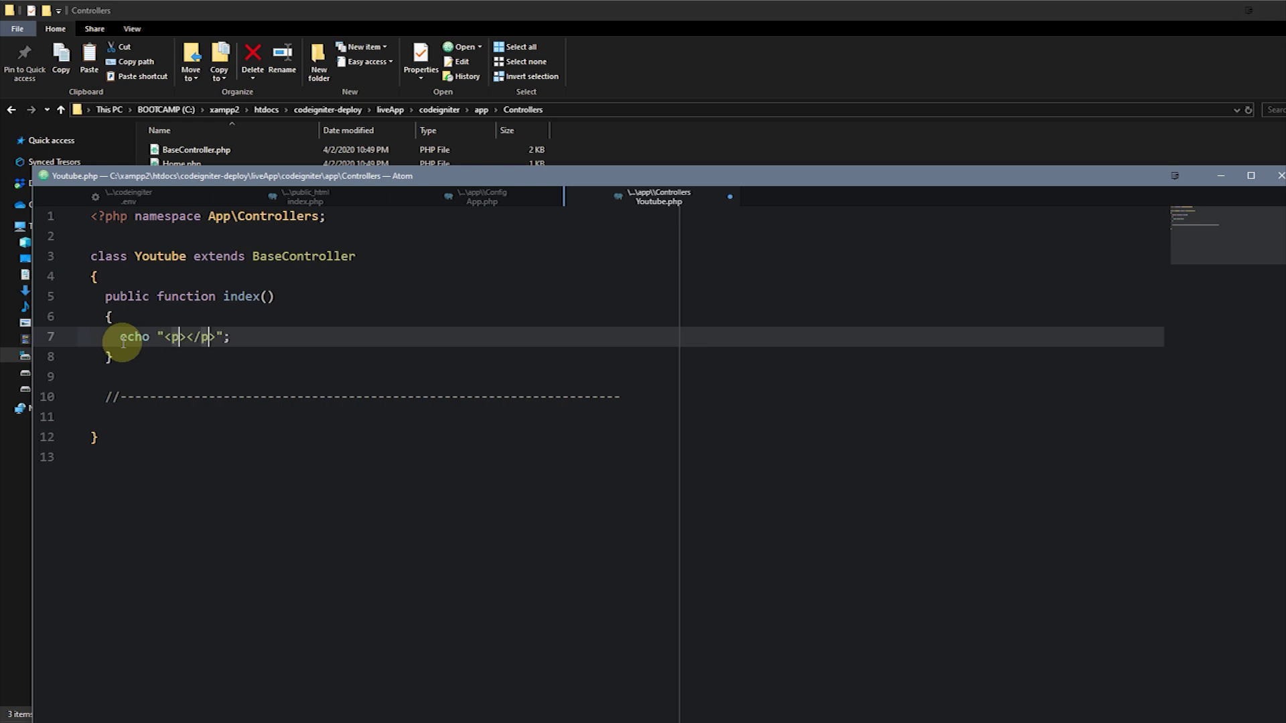
text(h1>)
text(Hello )
text(Youtube)
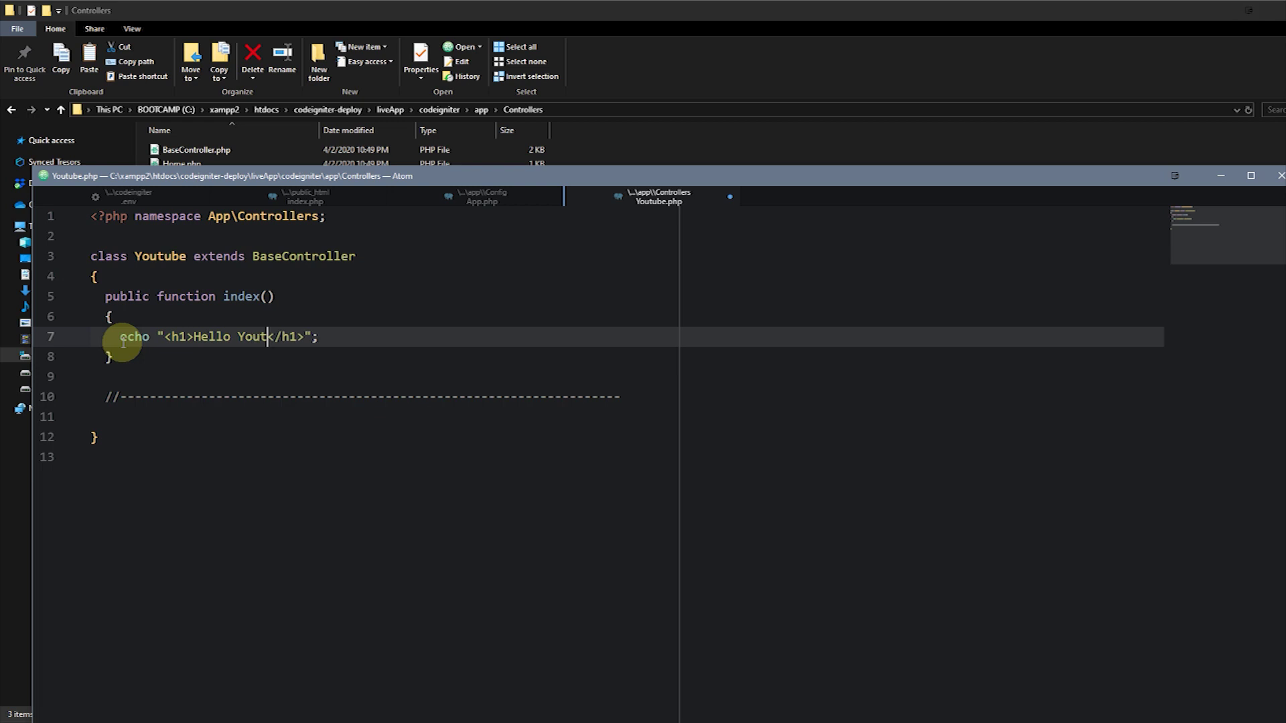
key(ctrl+s)
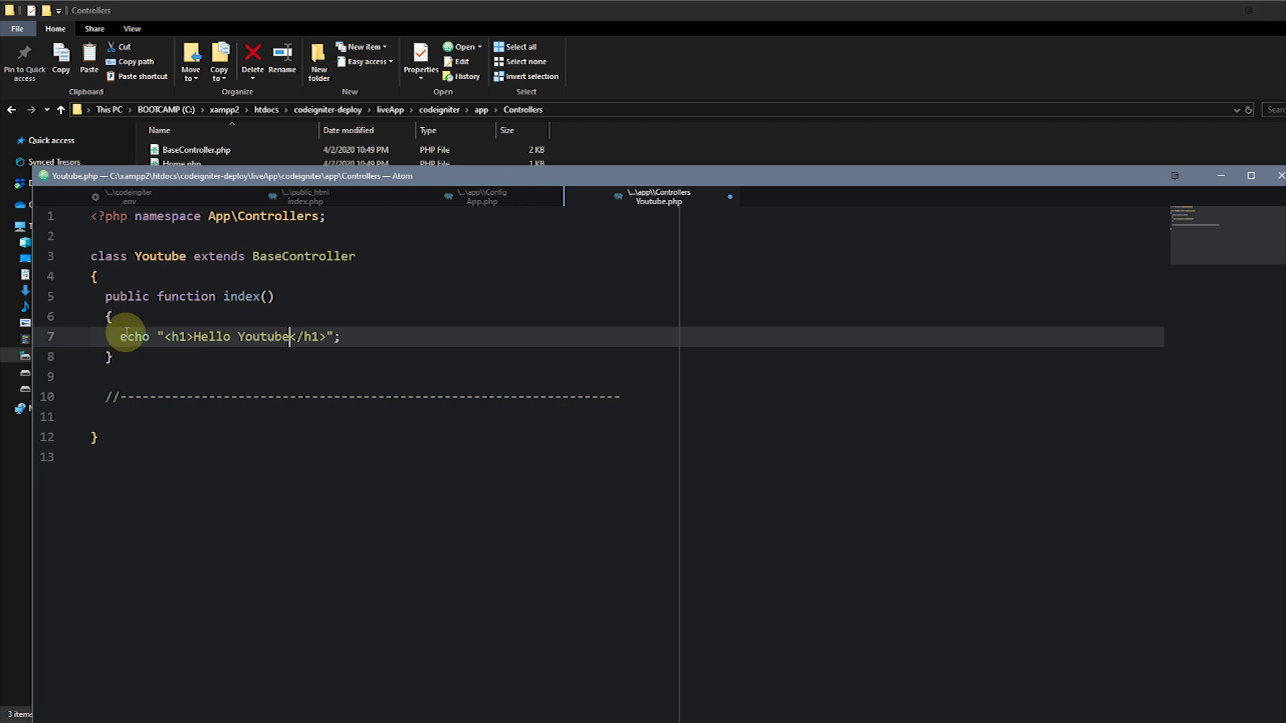
- Switch to the web browser and load localhost/youtube to test the new controller
drag(368, 177, 334, 90)
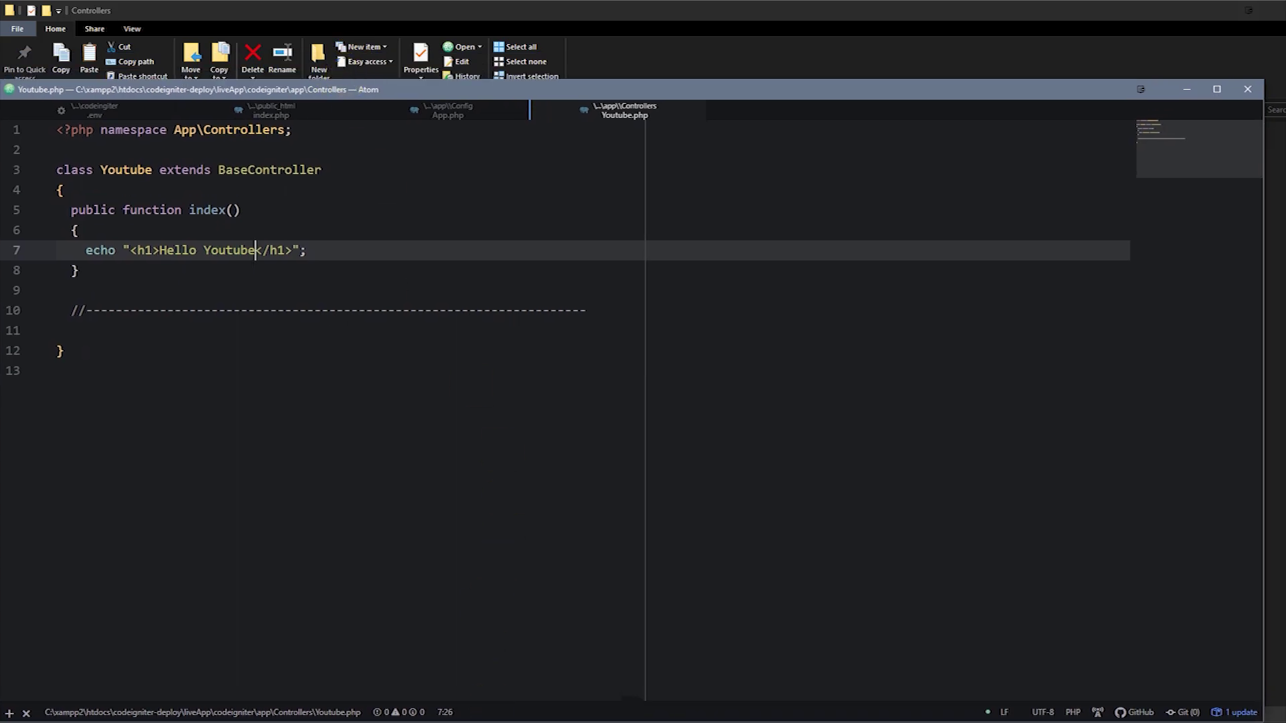
key(alt+Tab)
click(175, 45)
click(176, 45)
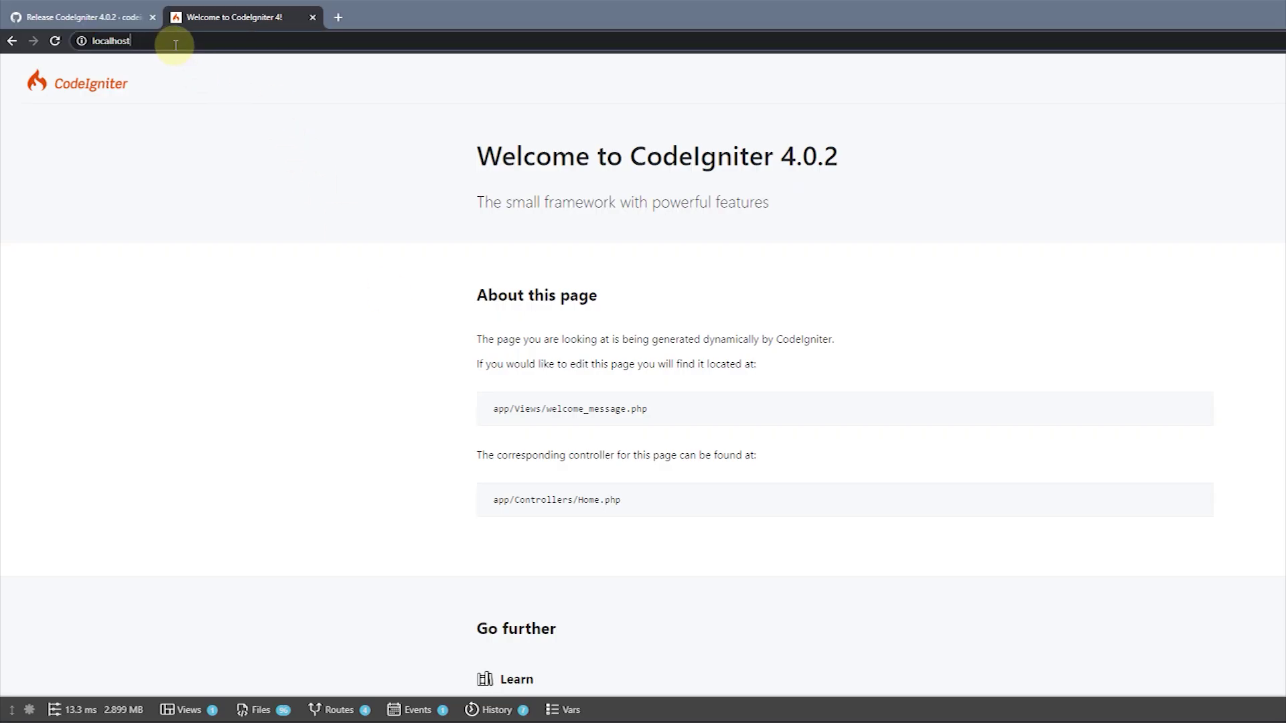
text(/youtube)
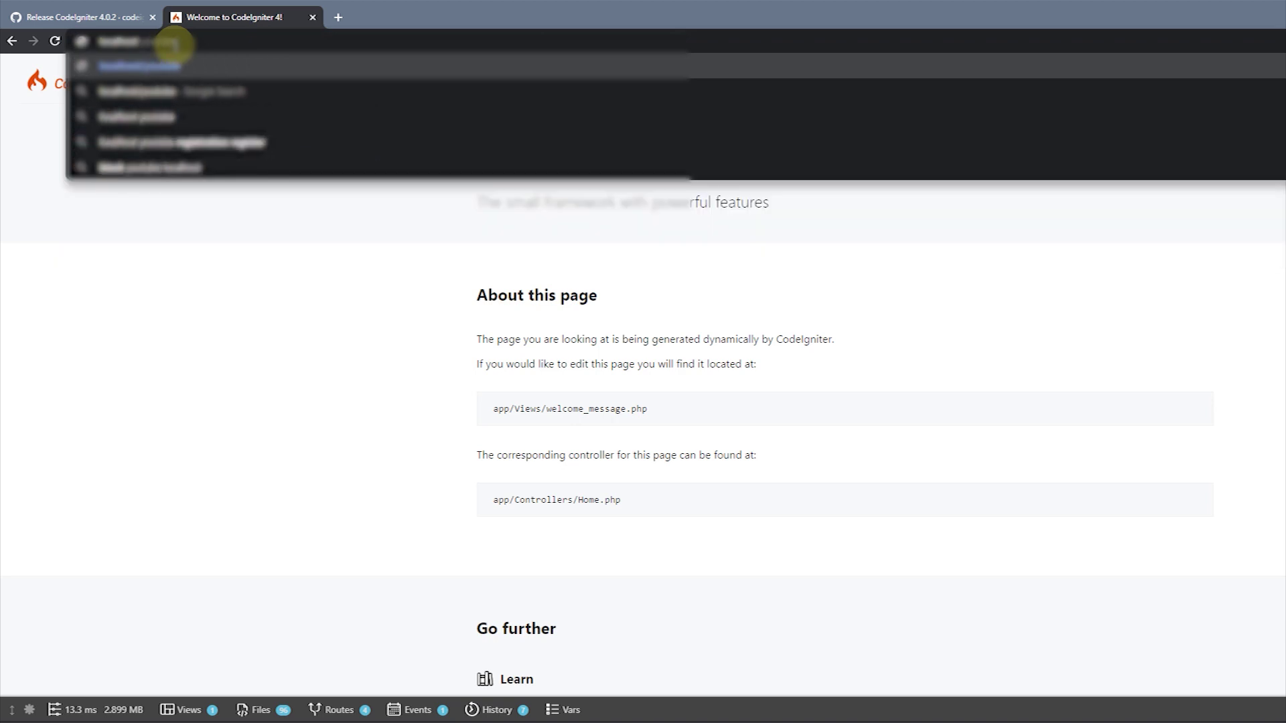
key(Return)
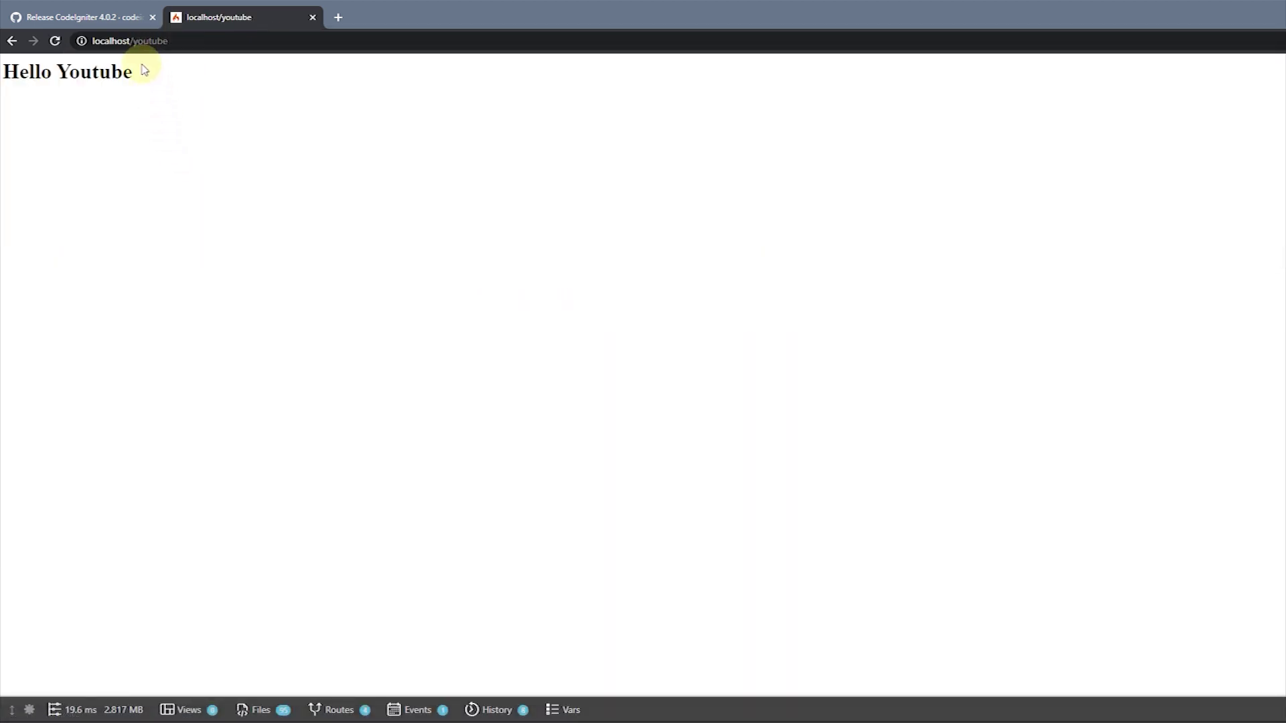
drag(35, 70, 149, 85)
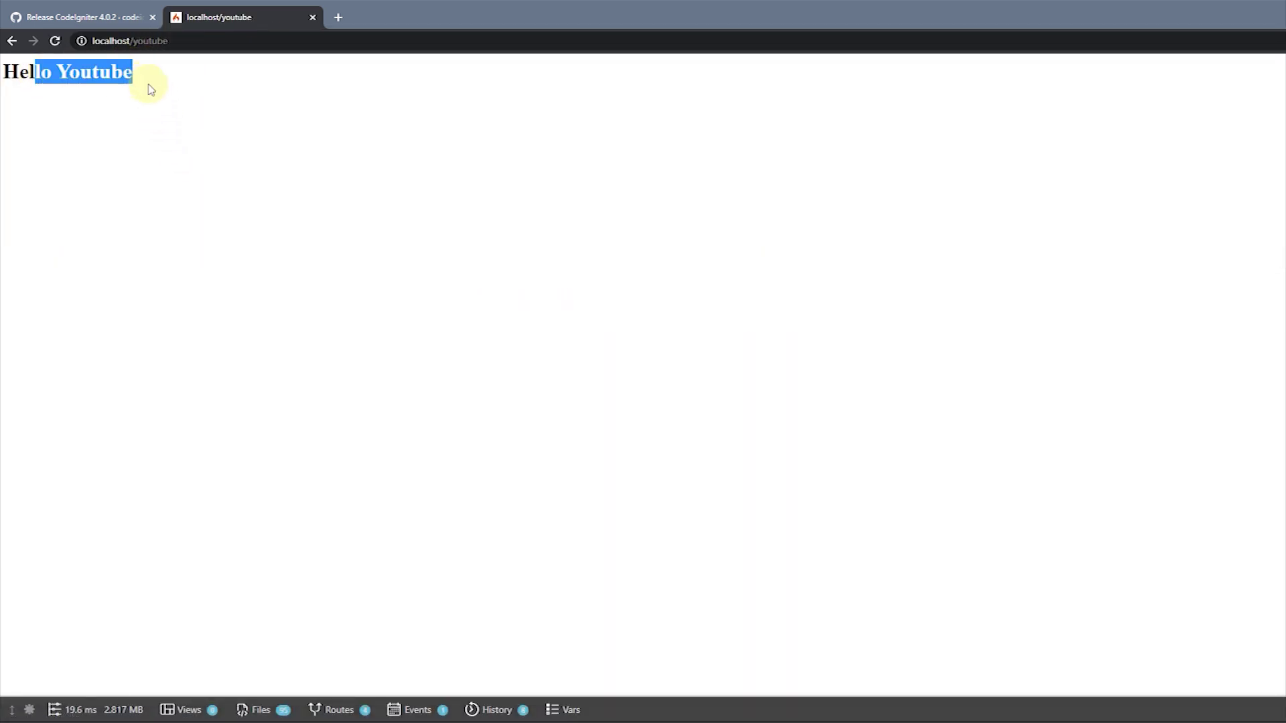
click(94, 67)
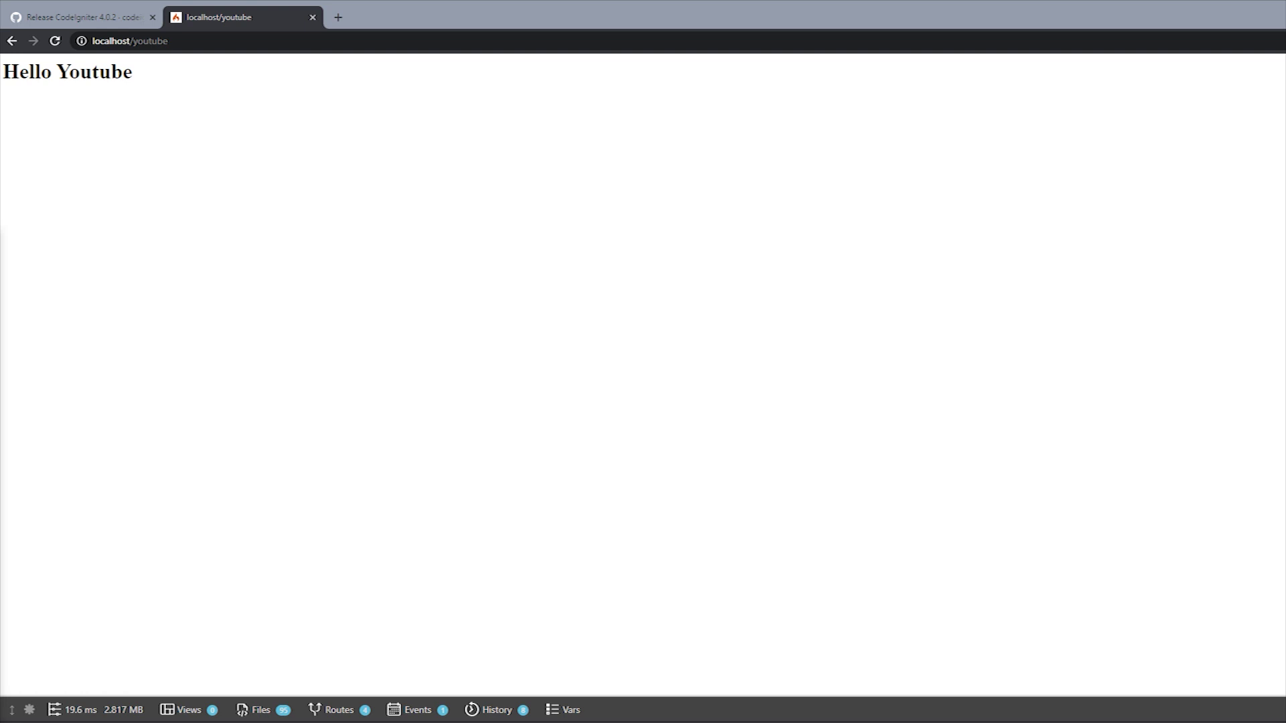
- Bring up the cPanel File Manager window, enlarge it, and select the demo.alexdev.gr folder
drag(657, 677, 617, 18)
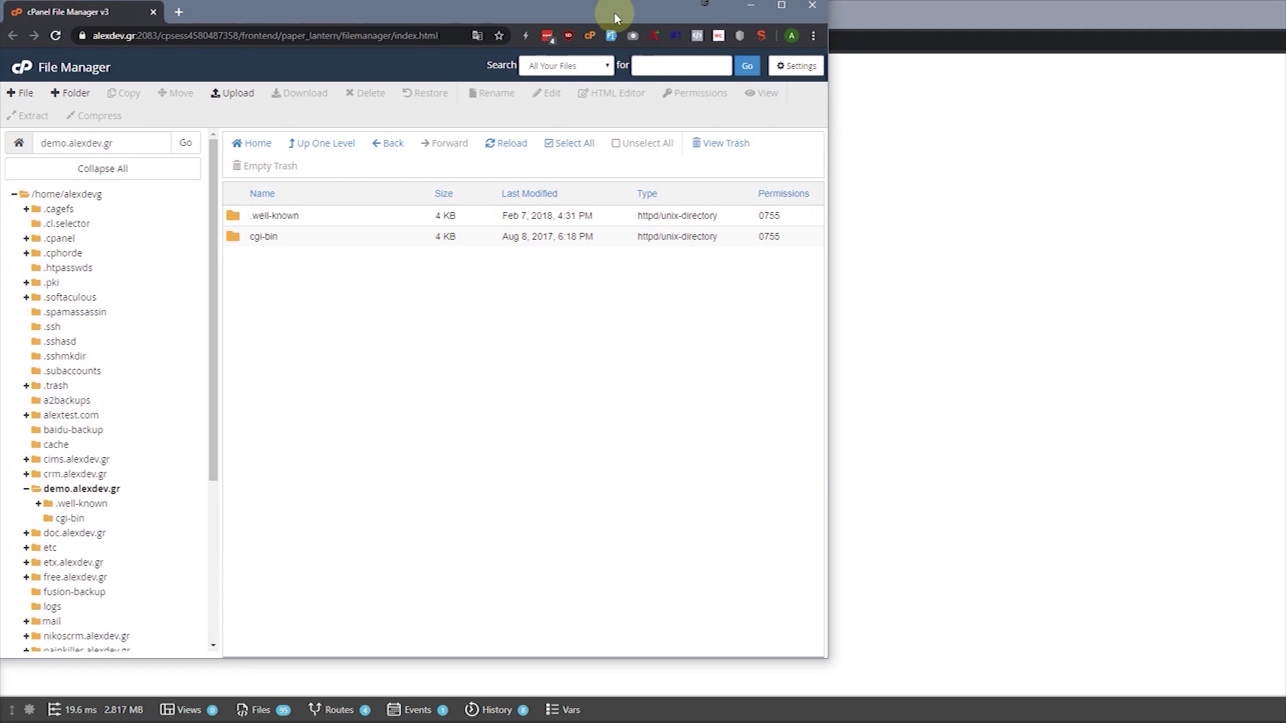
drag(828, 662, 1285, 722)
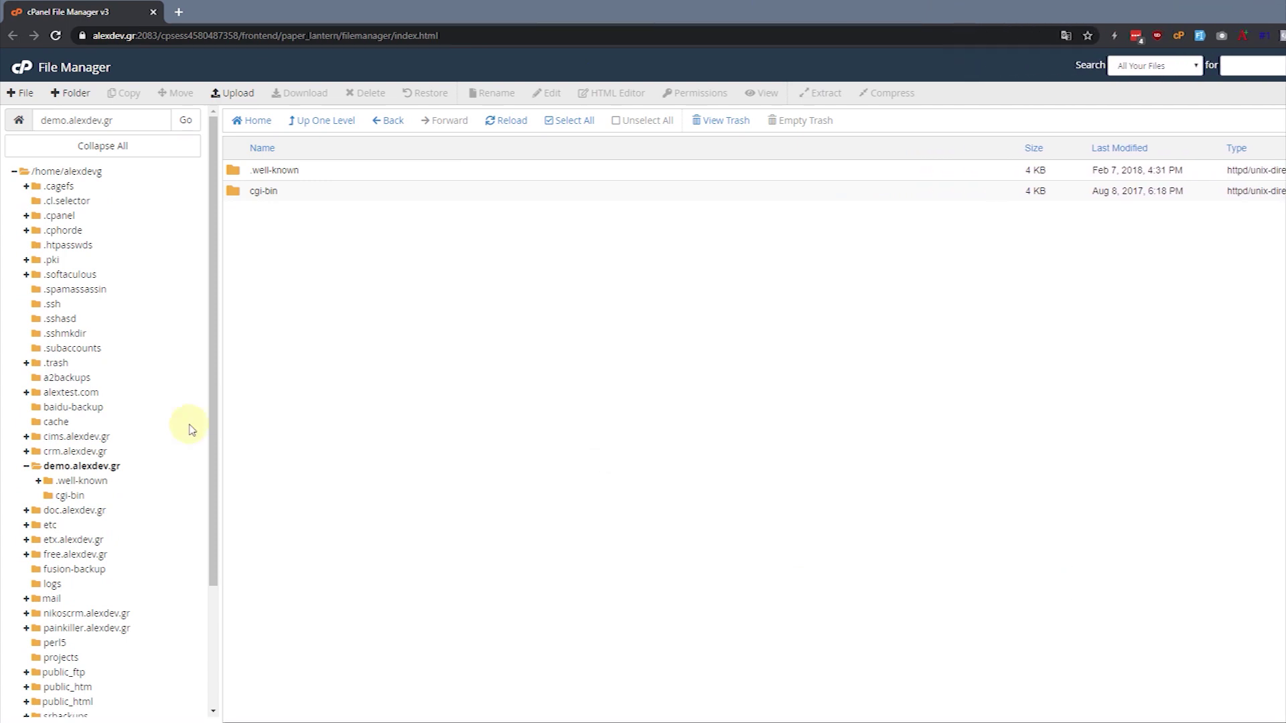
click(88, 467)
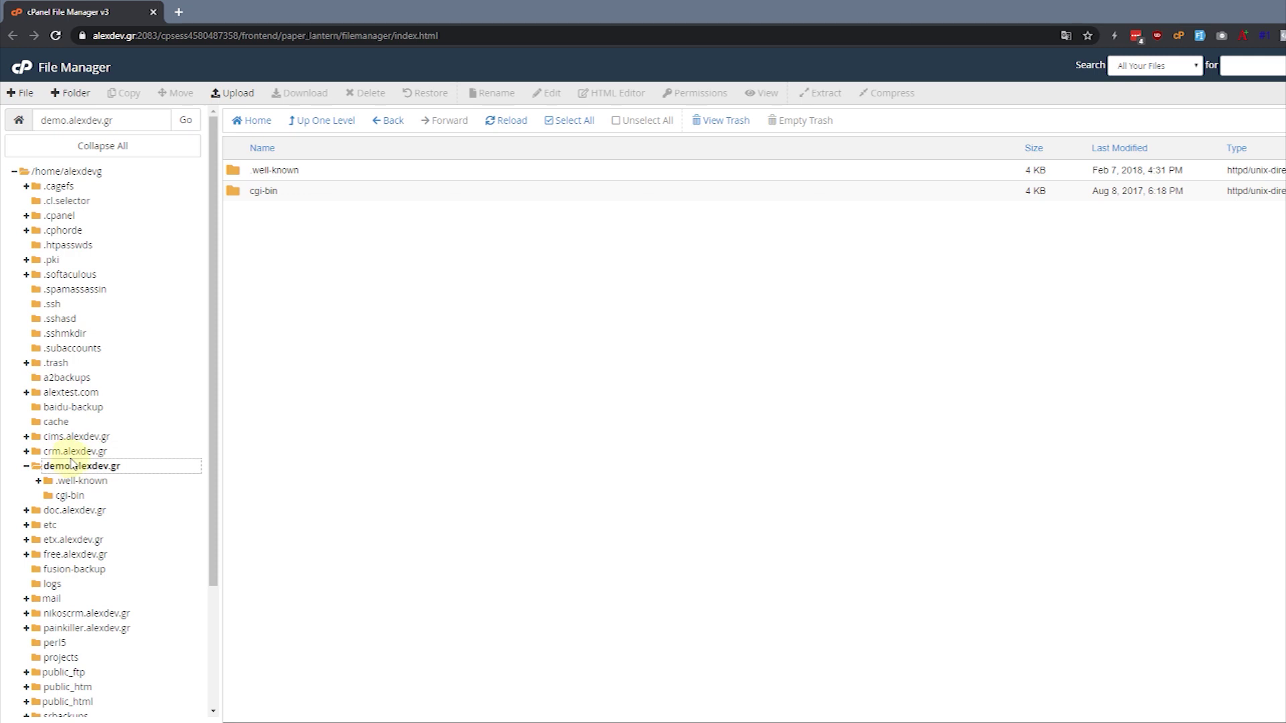
click(389, 442)
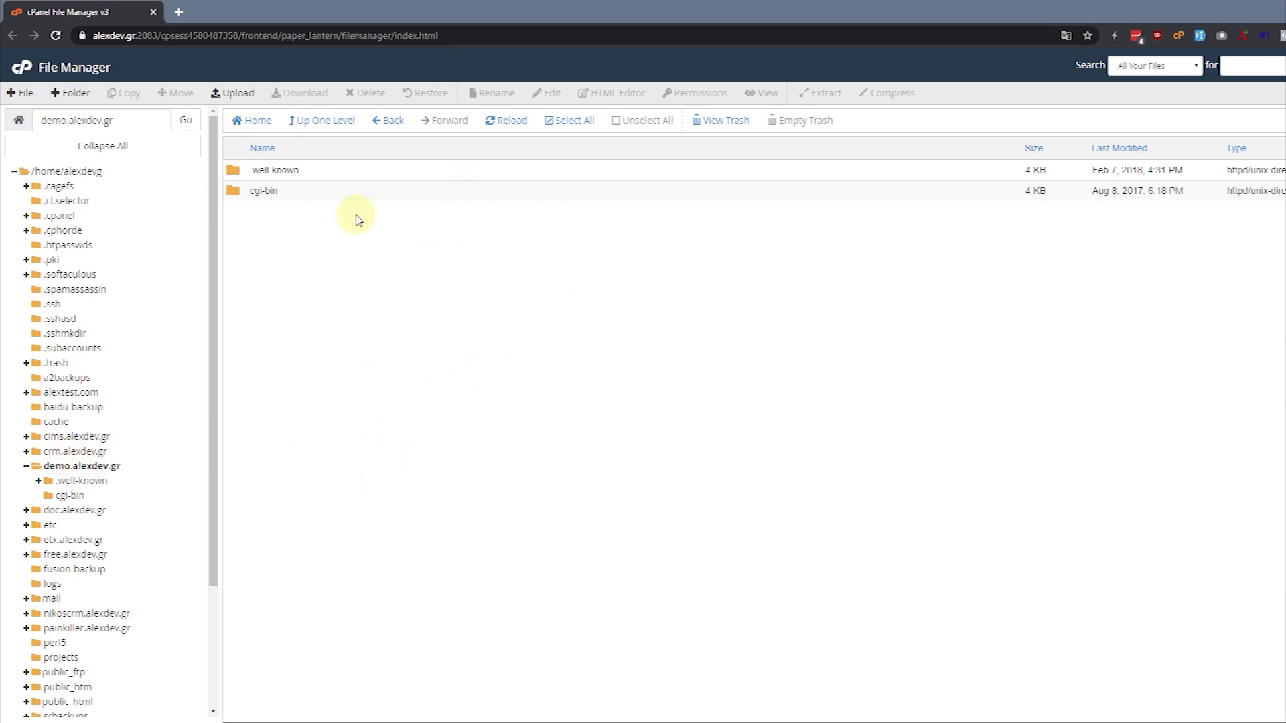
click(77, 99)
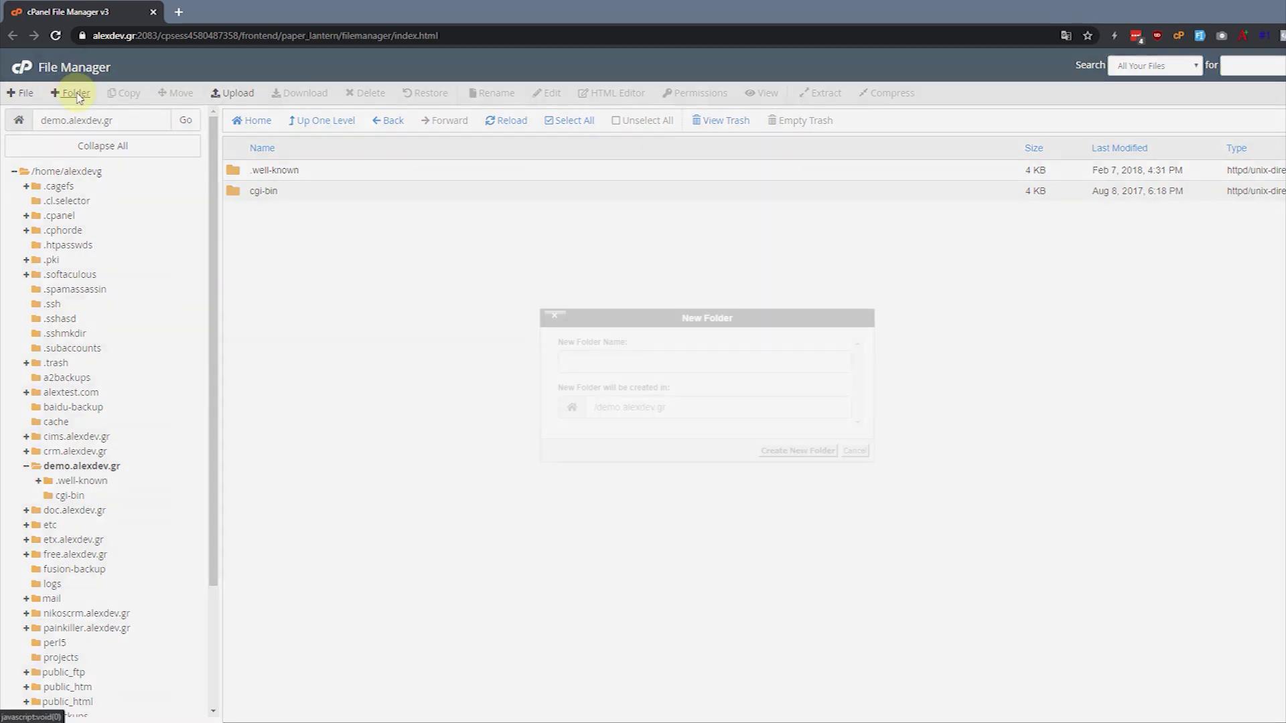
click(857, 449)
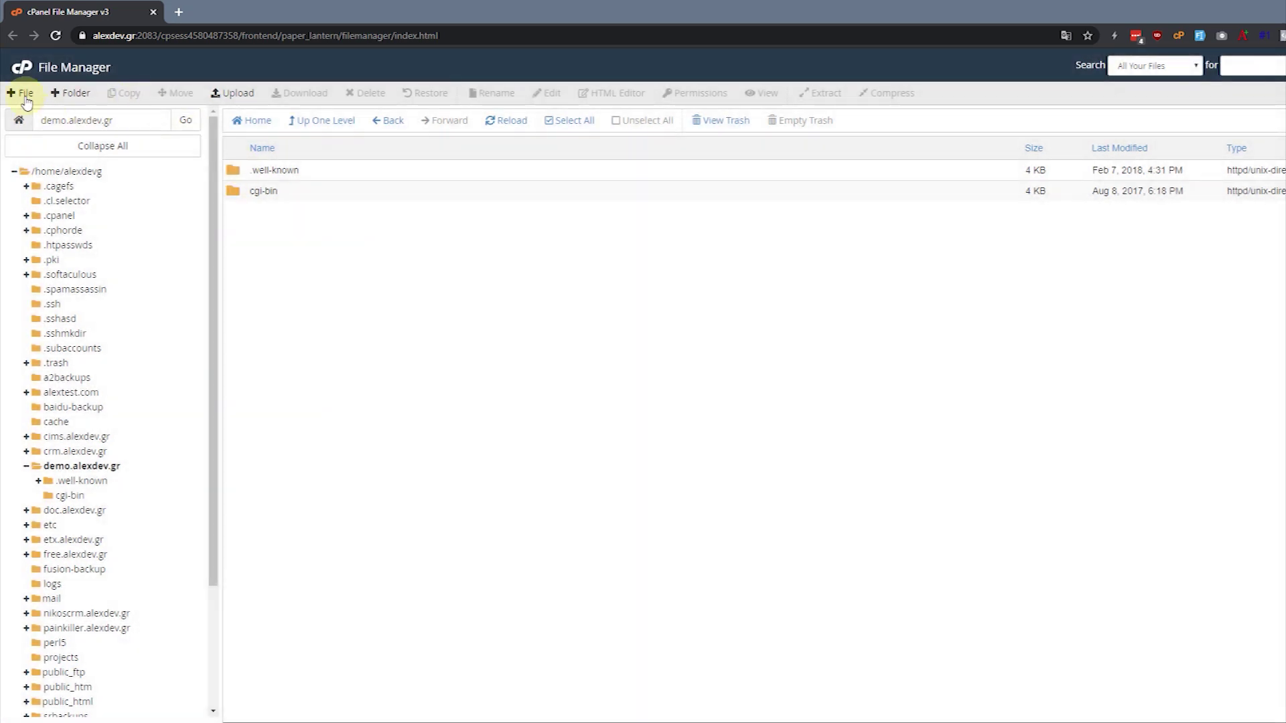
- Upload index.php, robots.txt, .htaccess and favicon.ico from the local liveApp/public_html folder to demo.alexdev.gr
click(231, 94)
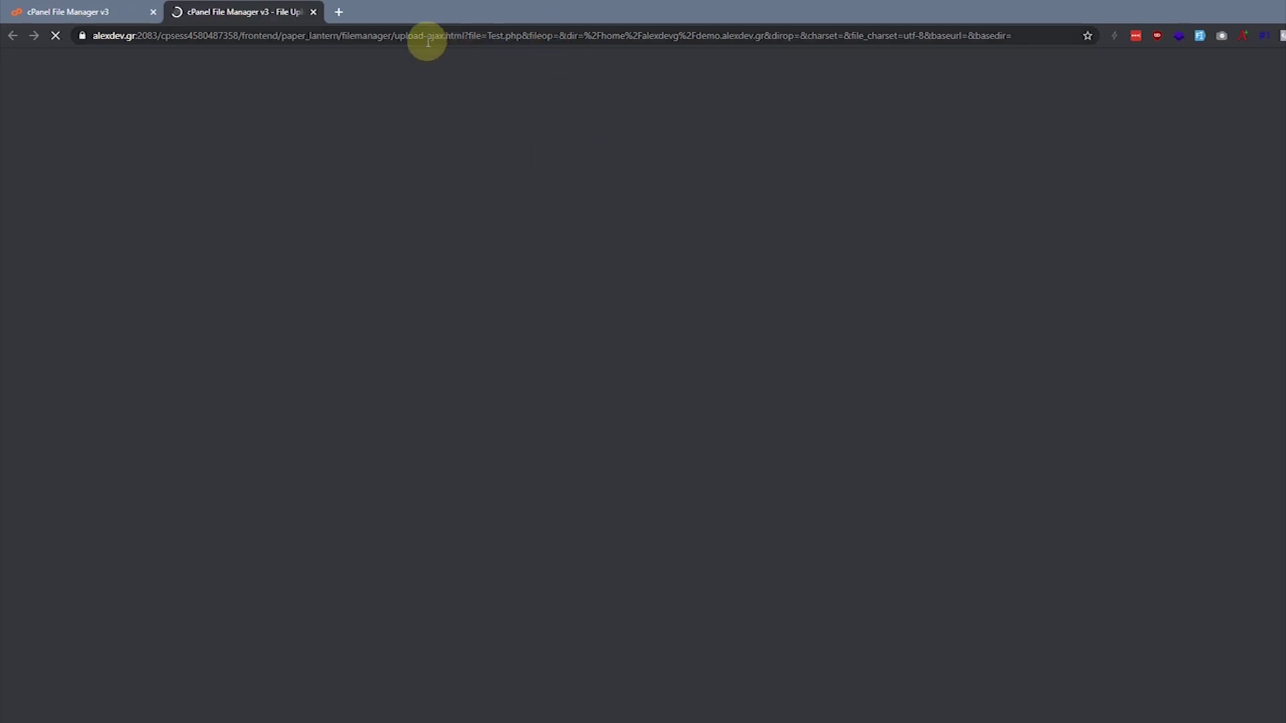
key(alt+Tab)
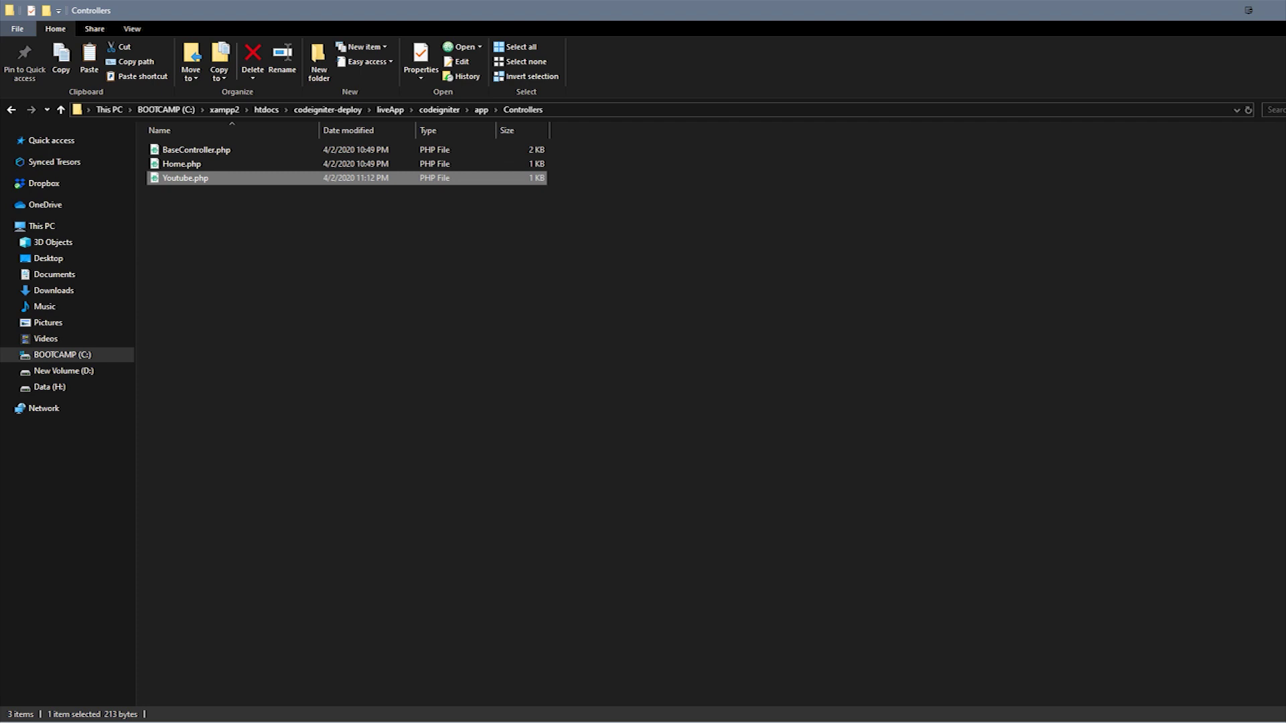
key(alt+Left)
key(alt+Up)
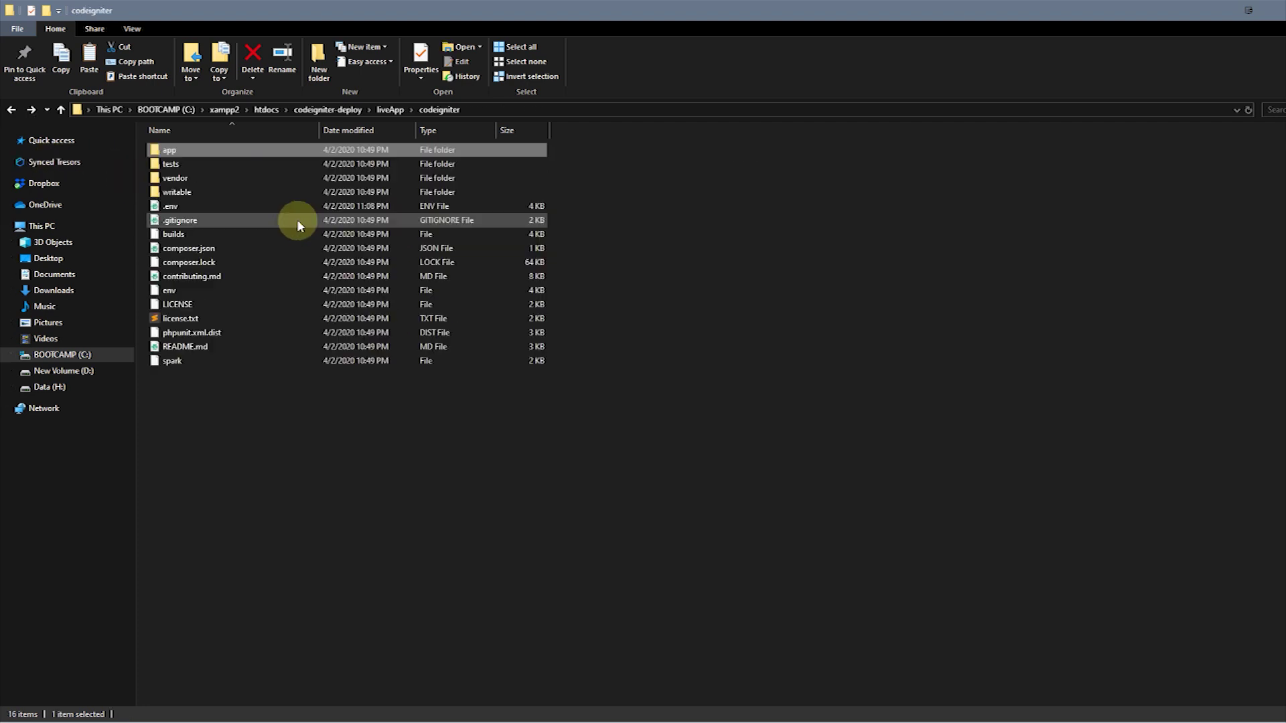
key(alt+Up)
double_click(172, 163)
drag(376, 14, 1073, 106)
drag(949, 383, 505, 258)
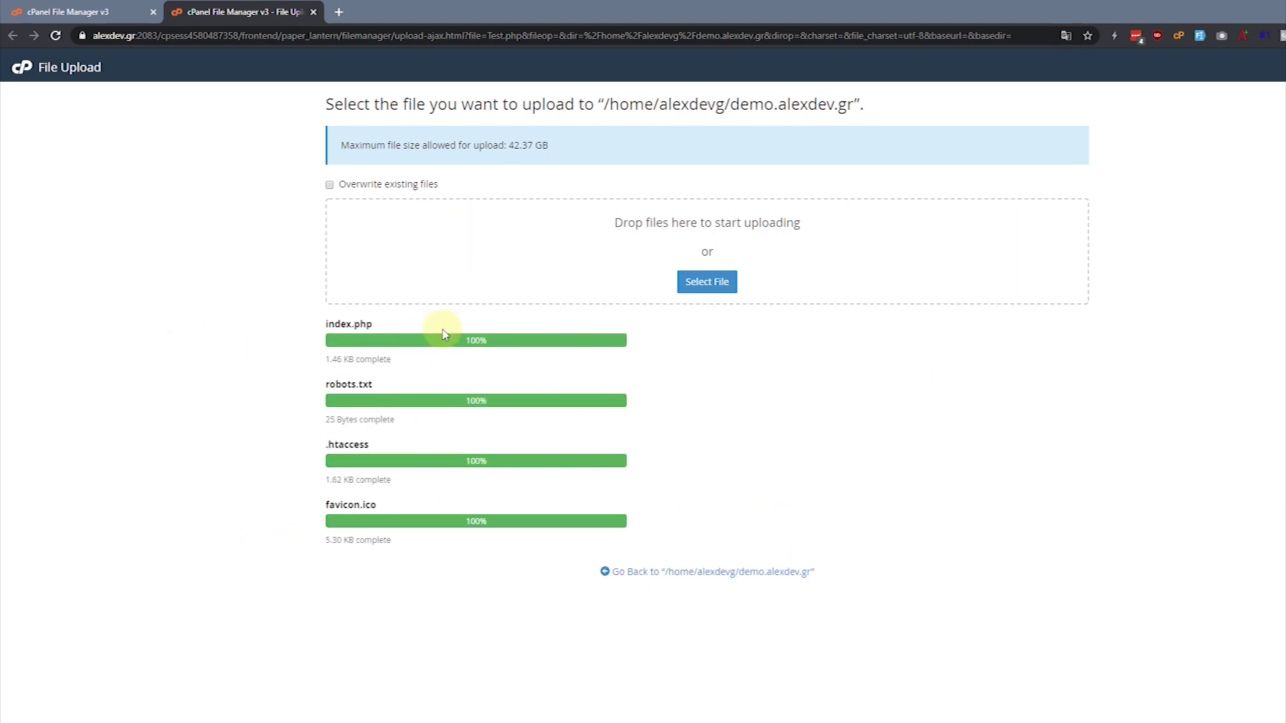
- Return to the liveApp folder in File Explorer and compress the codeigniter folder into a ZIP archive named codeigniter.zip
key(alt+Tab)
drag(958, 99, 358, 82)
key(alt+Left)
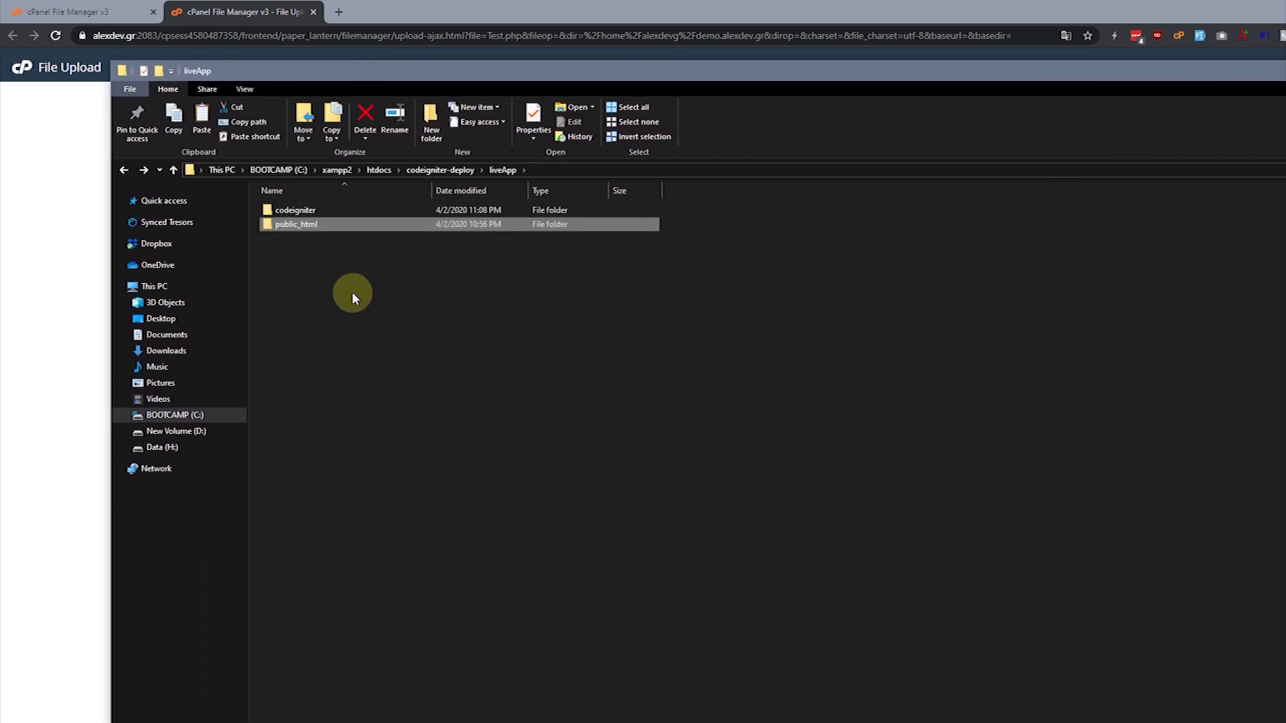
click(296, 212)
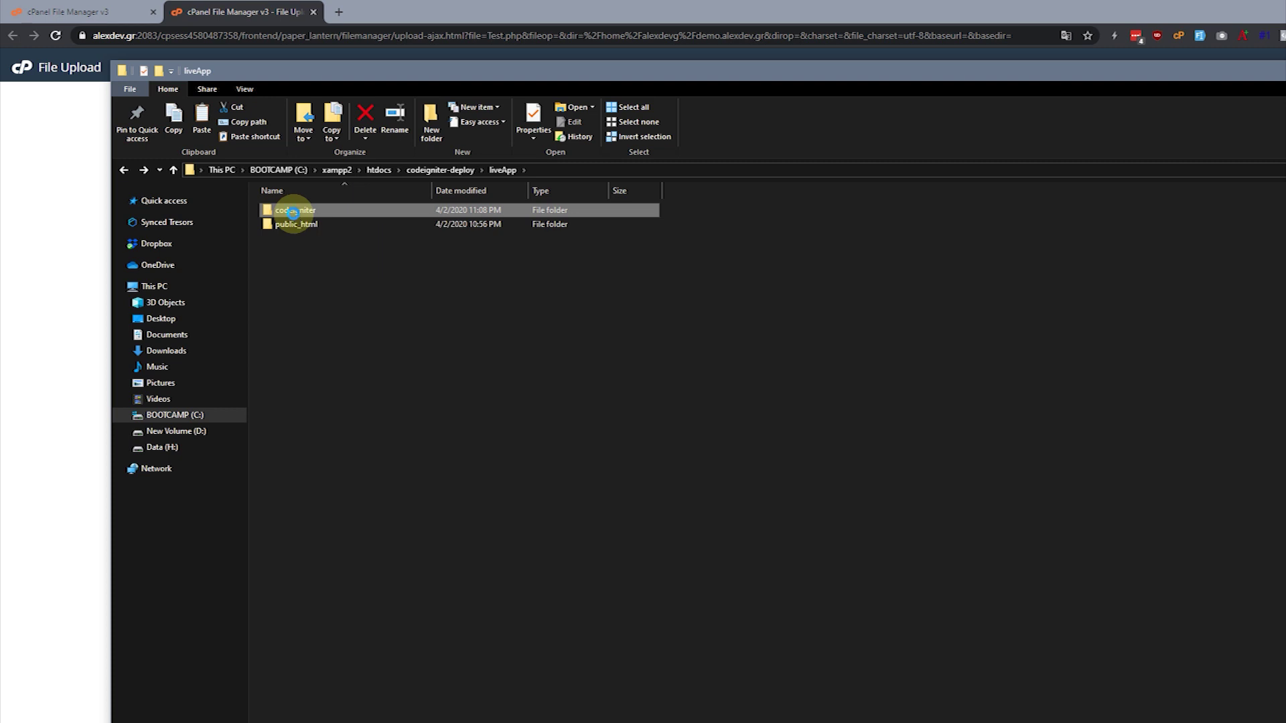
right_click(293, 212)
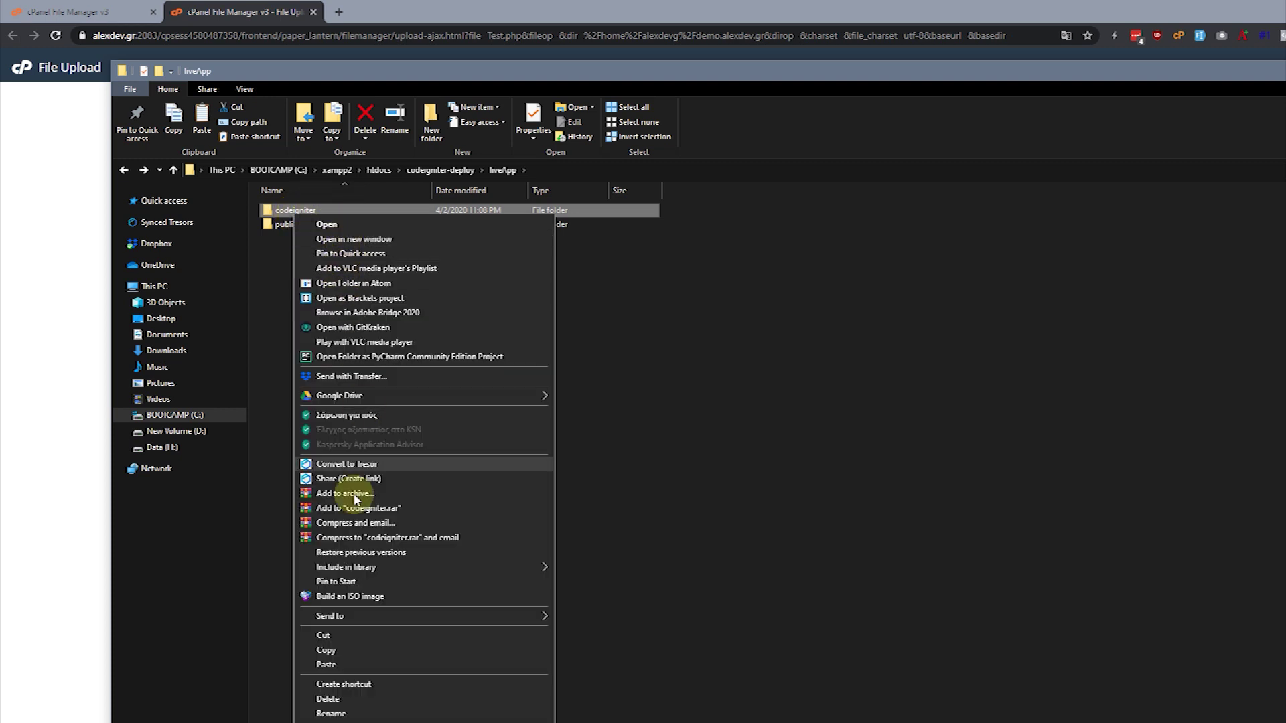
click(402, 496)
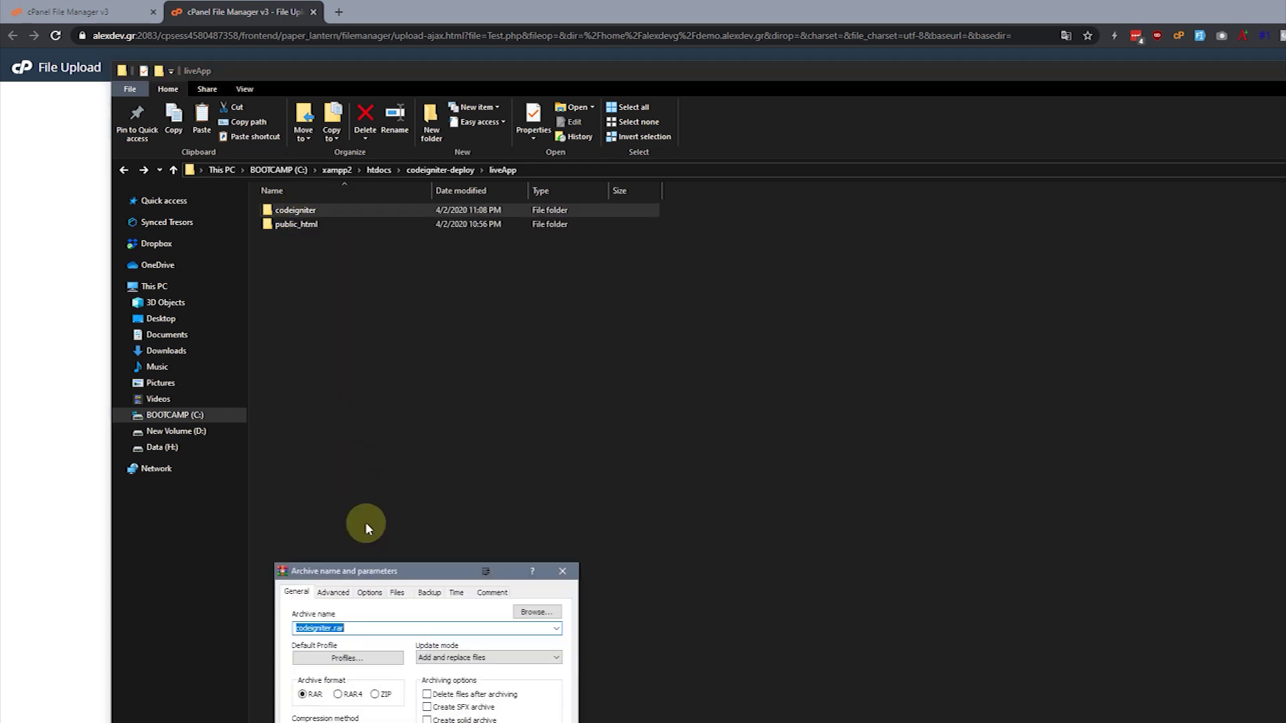
click(386, 694)
drag(416, 571, 437, 304)
click(468, 569)
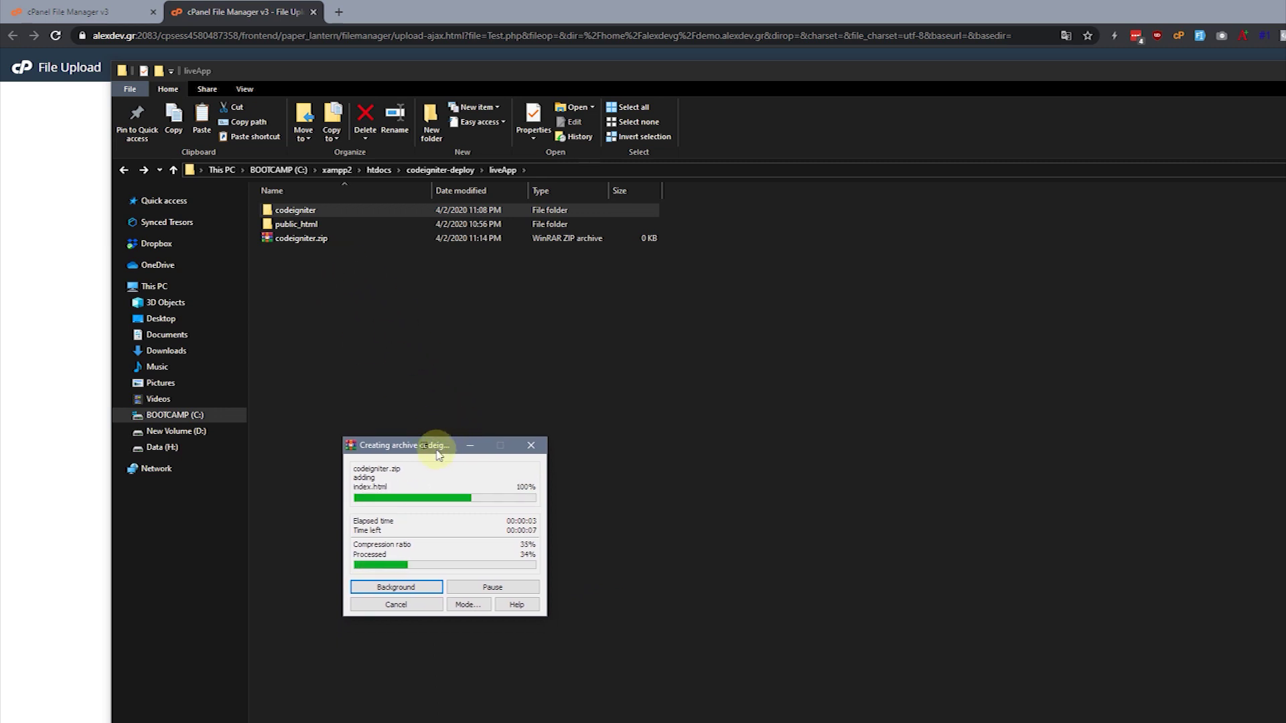
- Switch back to the cPanel File Manager and open the hosting account's home directory
click(86, 20)
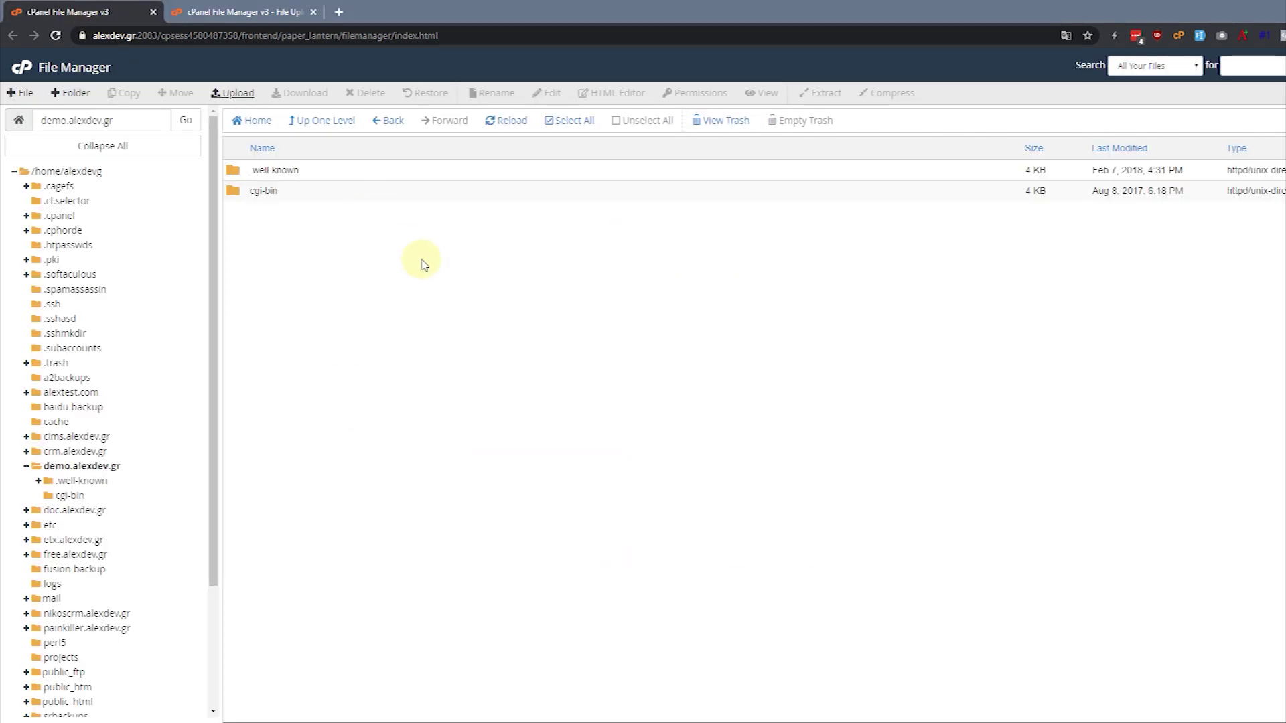
click(85, 175)
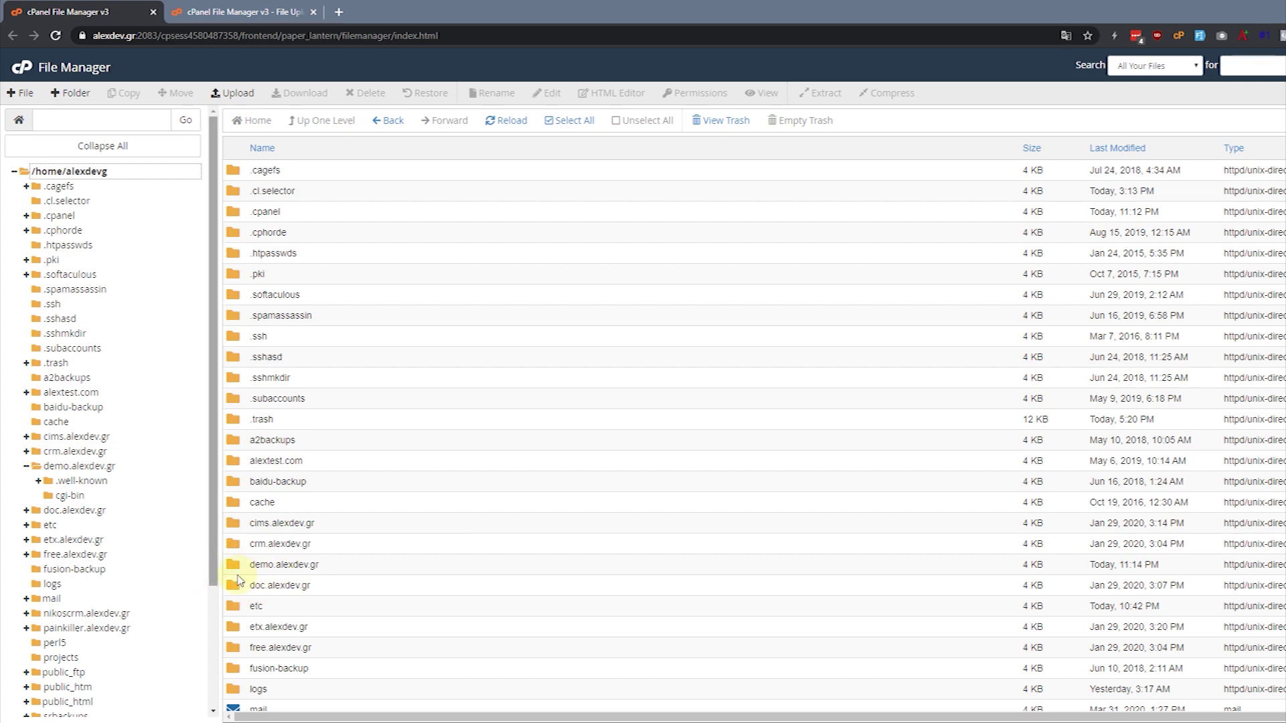
click(73, 94)
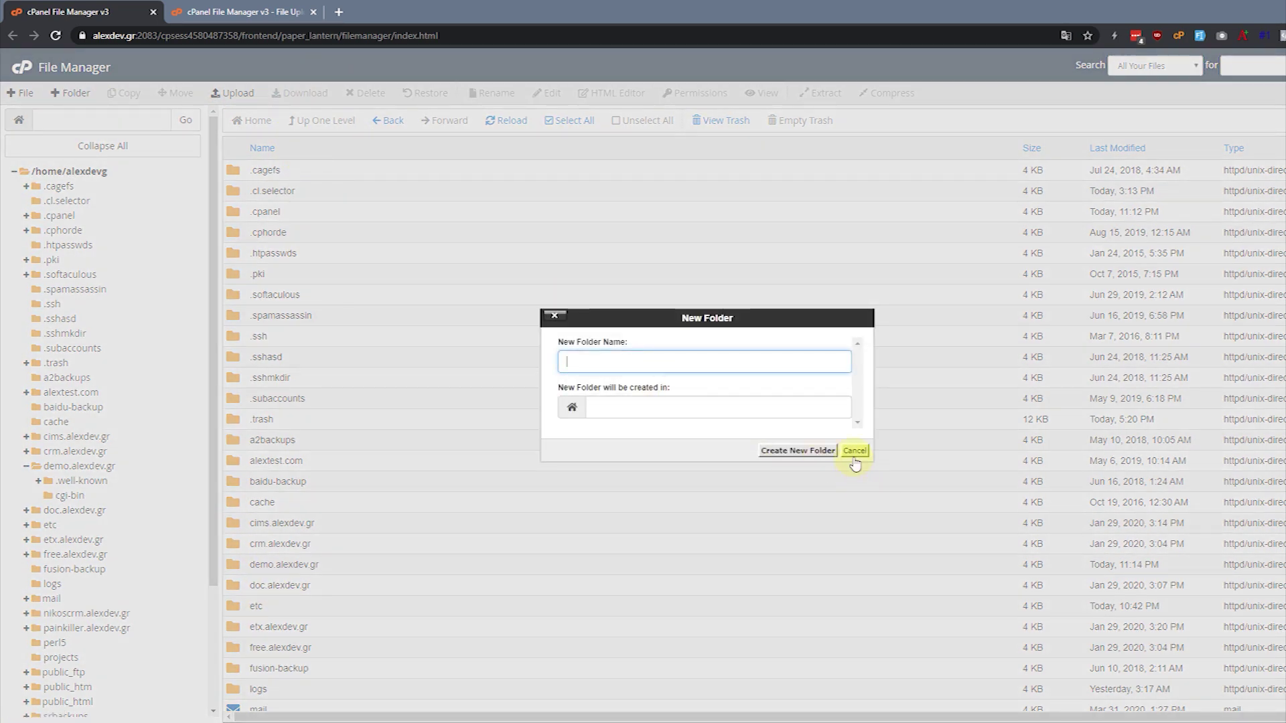
click(854, 451)
- Upload codeigniter.zip from the local liveApp folder to the hosting account's home directory and return to the directory listing
key(alt+Tab)
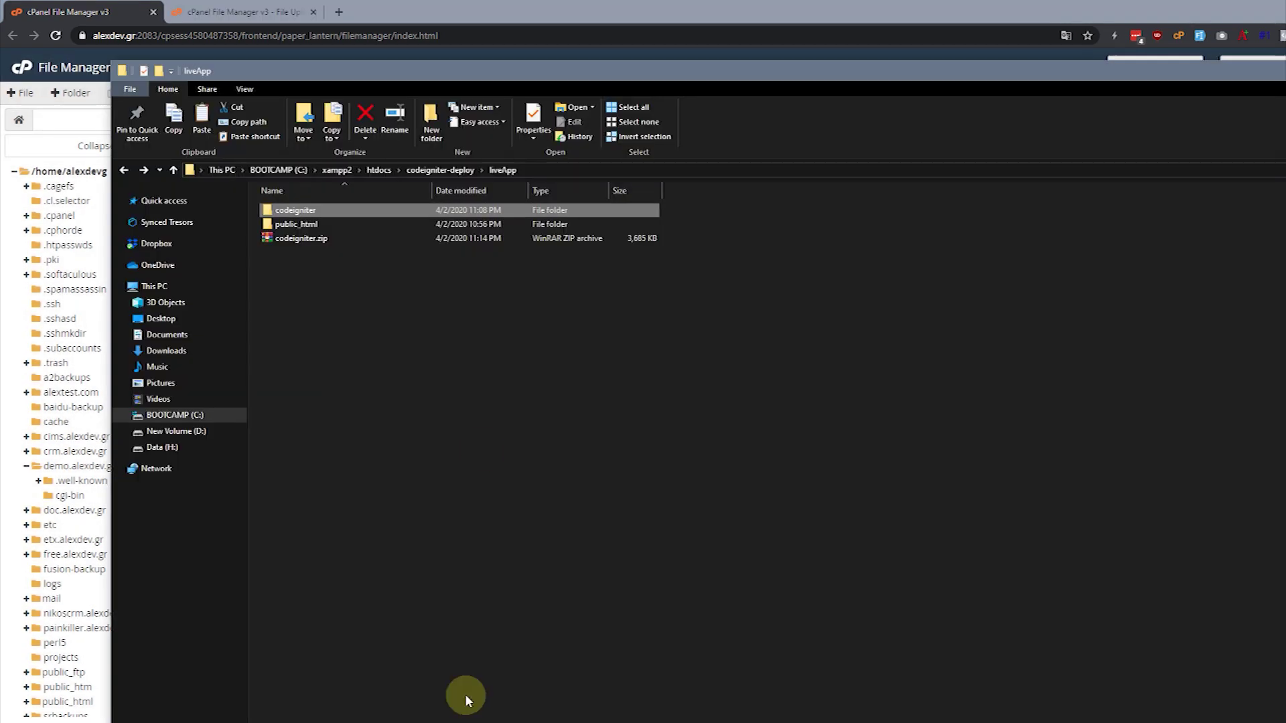
click(305, 239)
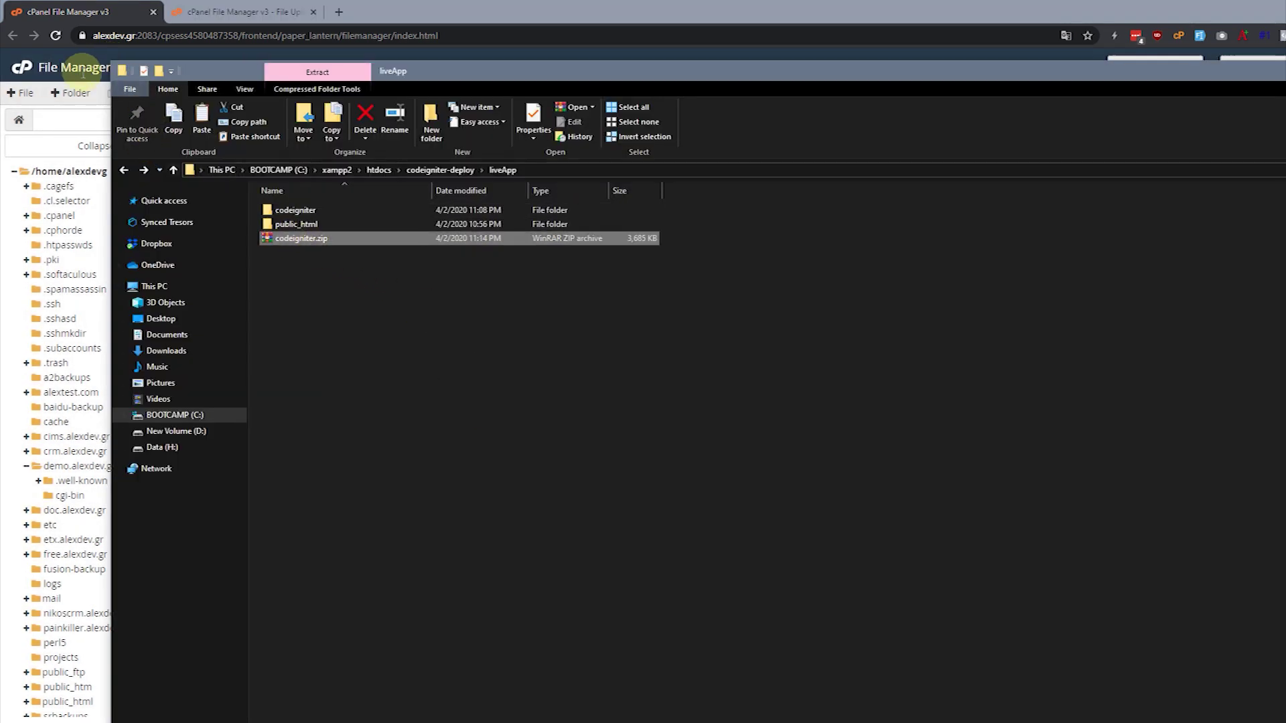
click(88, 113)
click(241, 95)
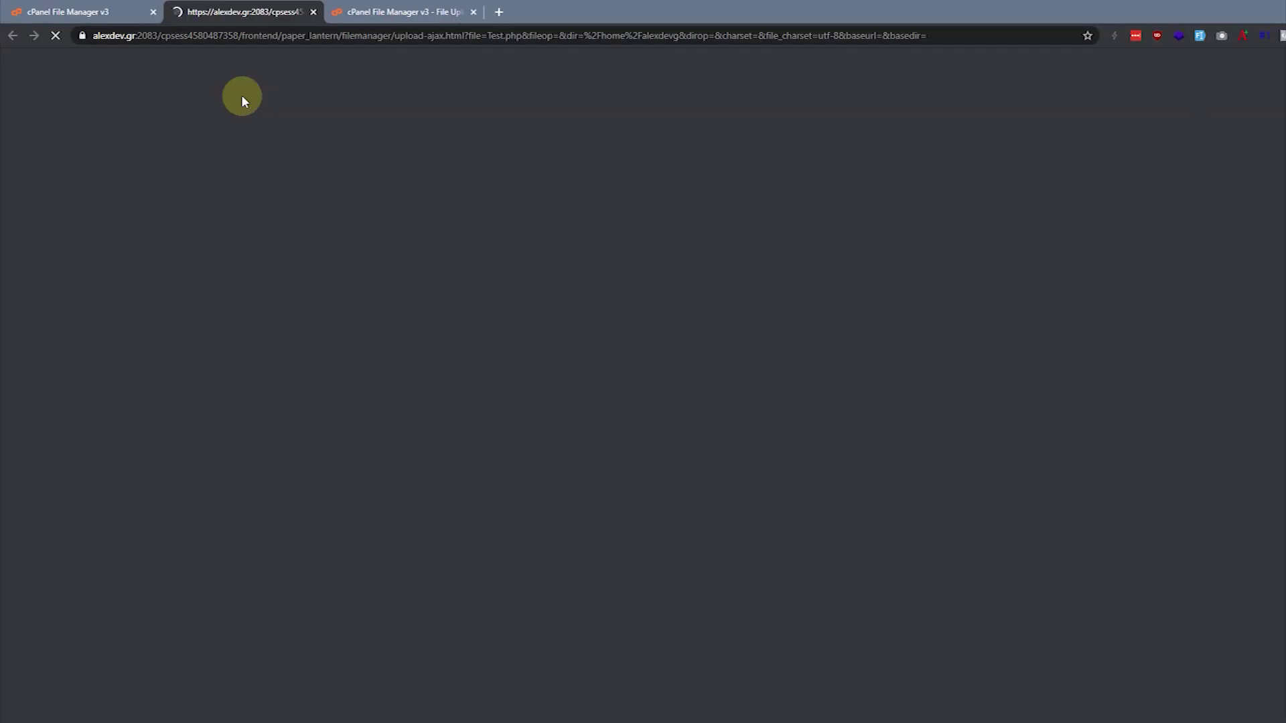
key(alt+Tab)
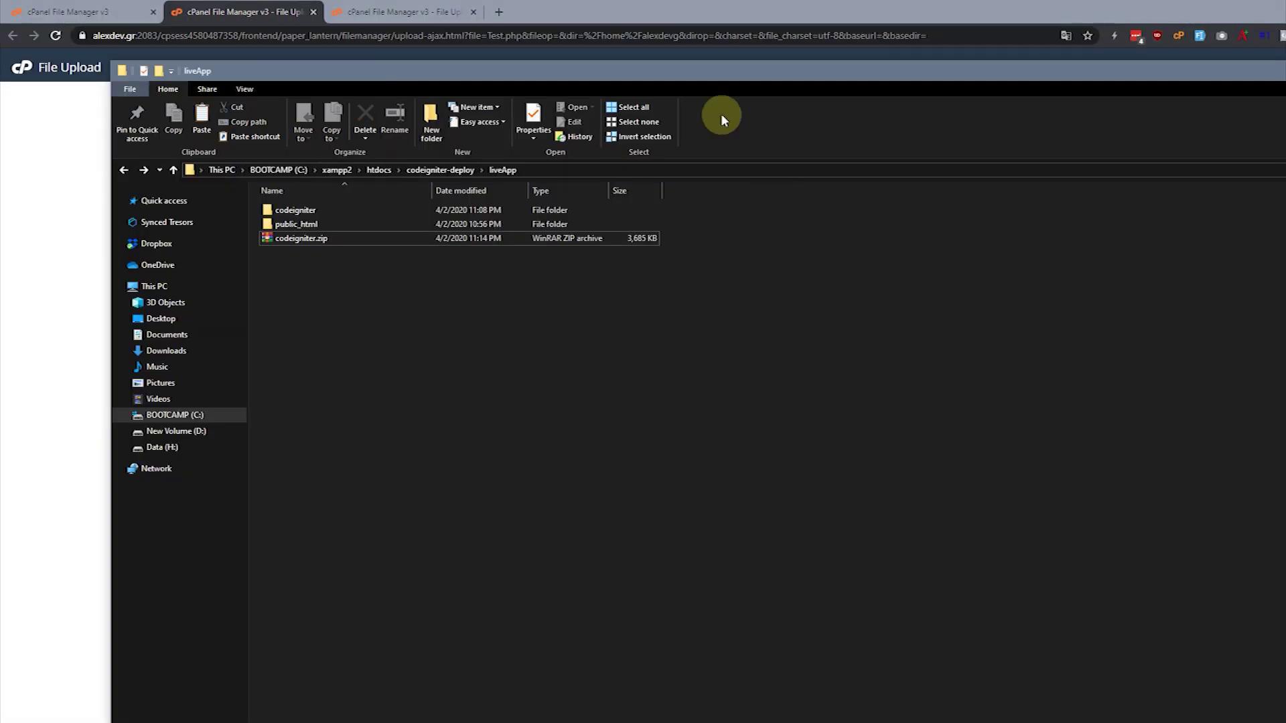
drag(584, 73, 1161, 106)
drag(720, 262, 397, 253)
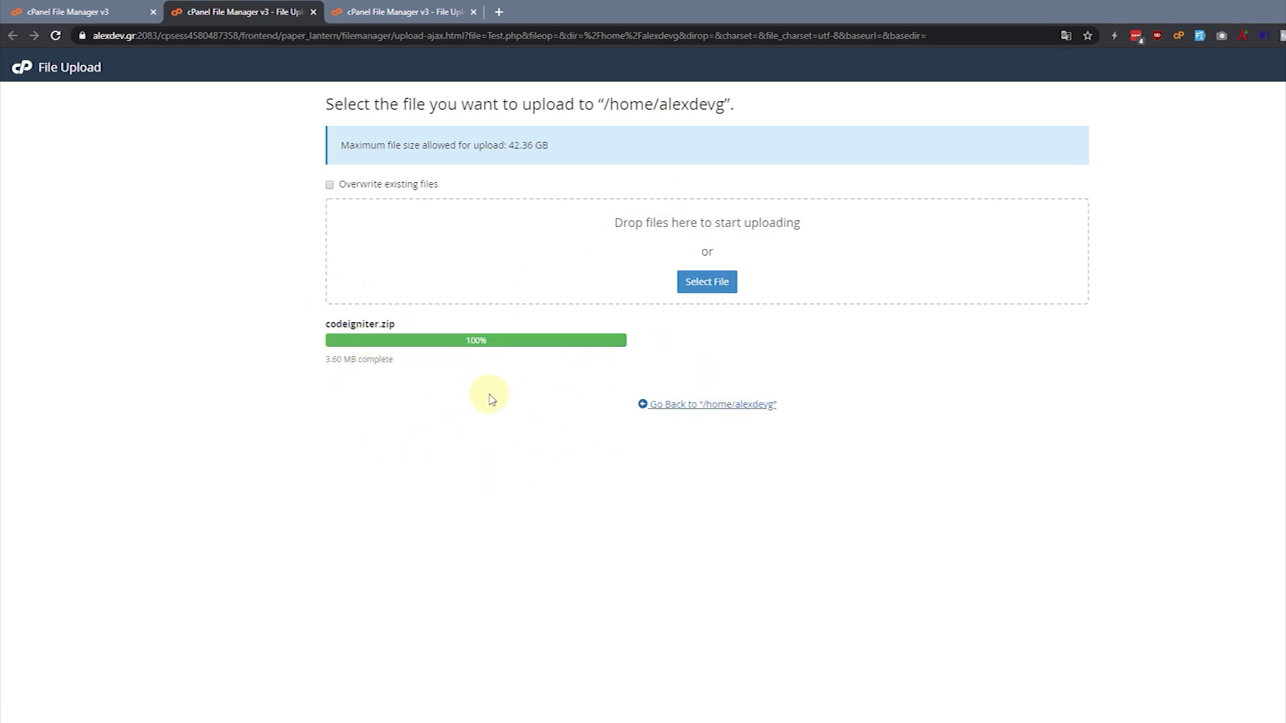
click(686, 410)
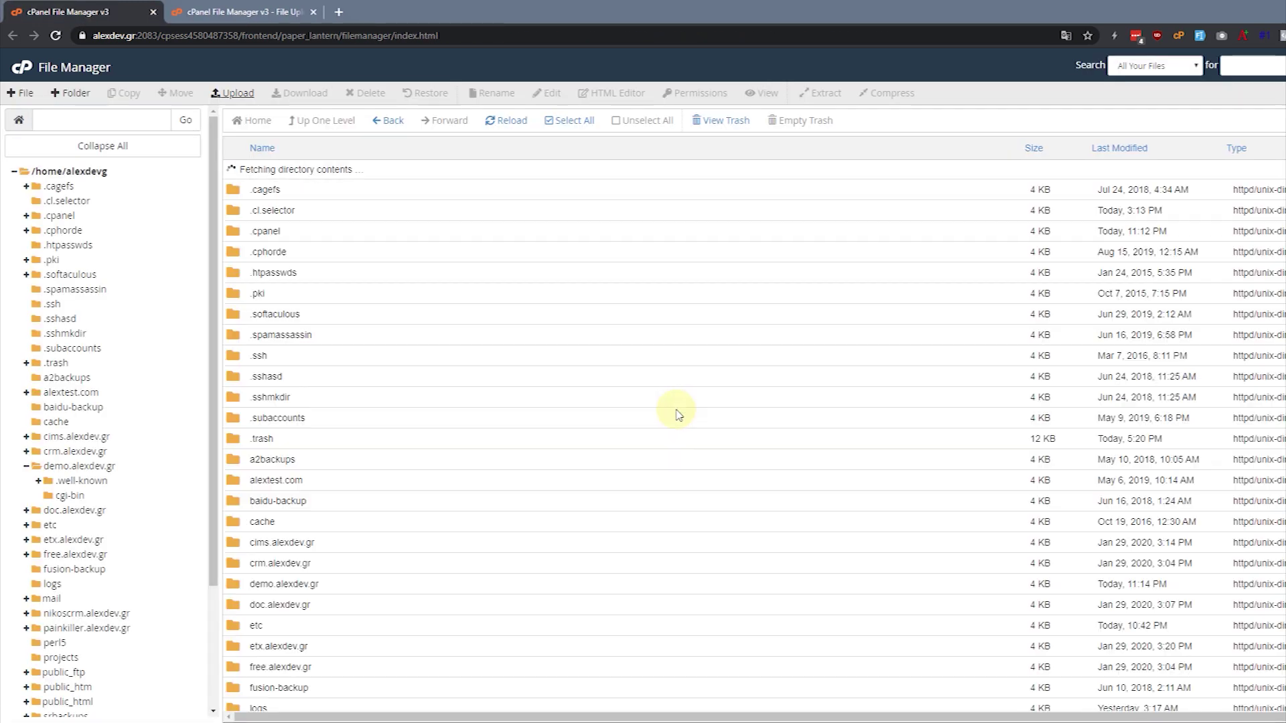
- Extract codeigniter.zip into the hosting account's home directory and dismiss the extraction results
scroll(442, 419, down, 1)
scroll(442, 419, down, 10)
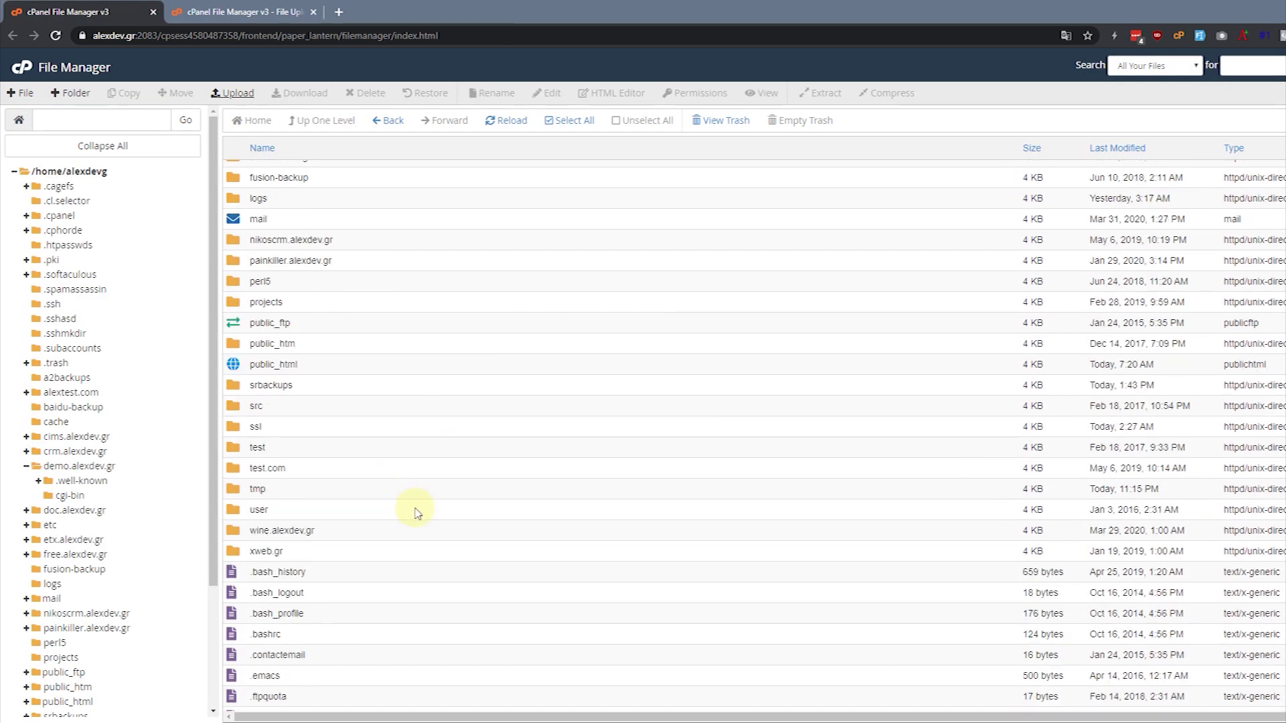
scroll(387, 554, down, 8)
scroll(368, 566, up, 8)
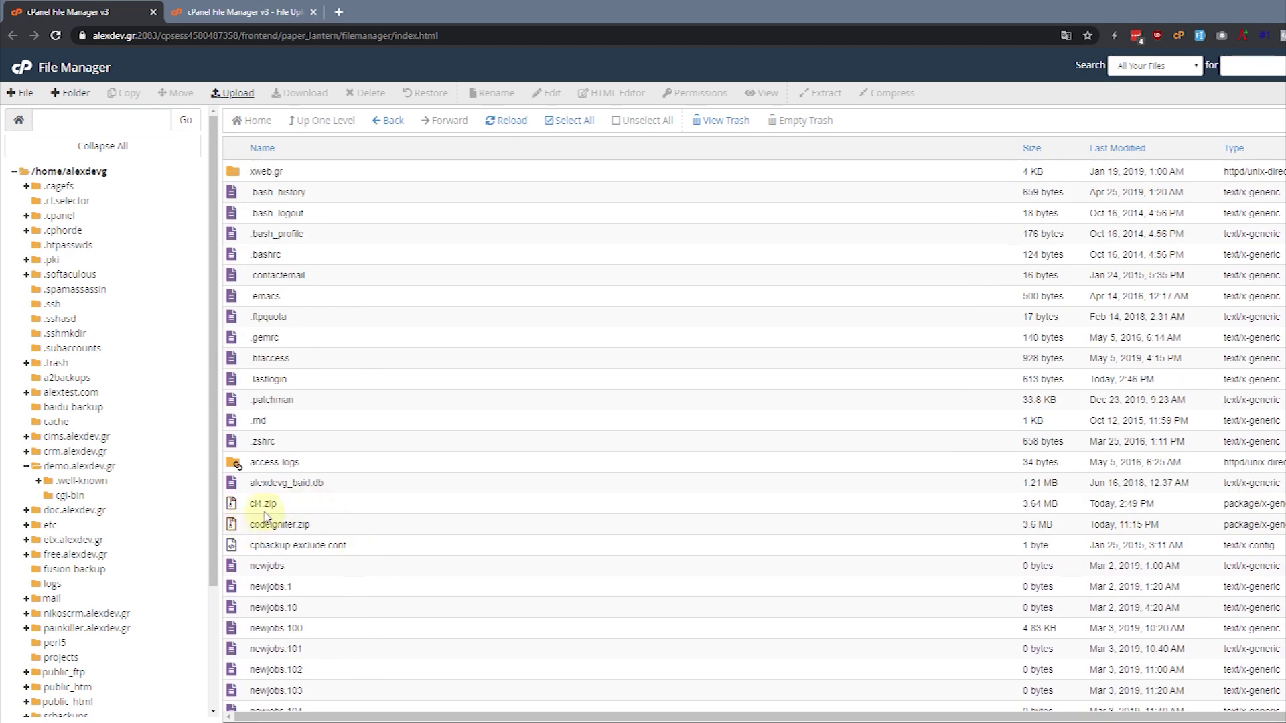
right_click(237, 525)
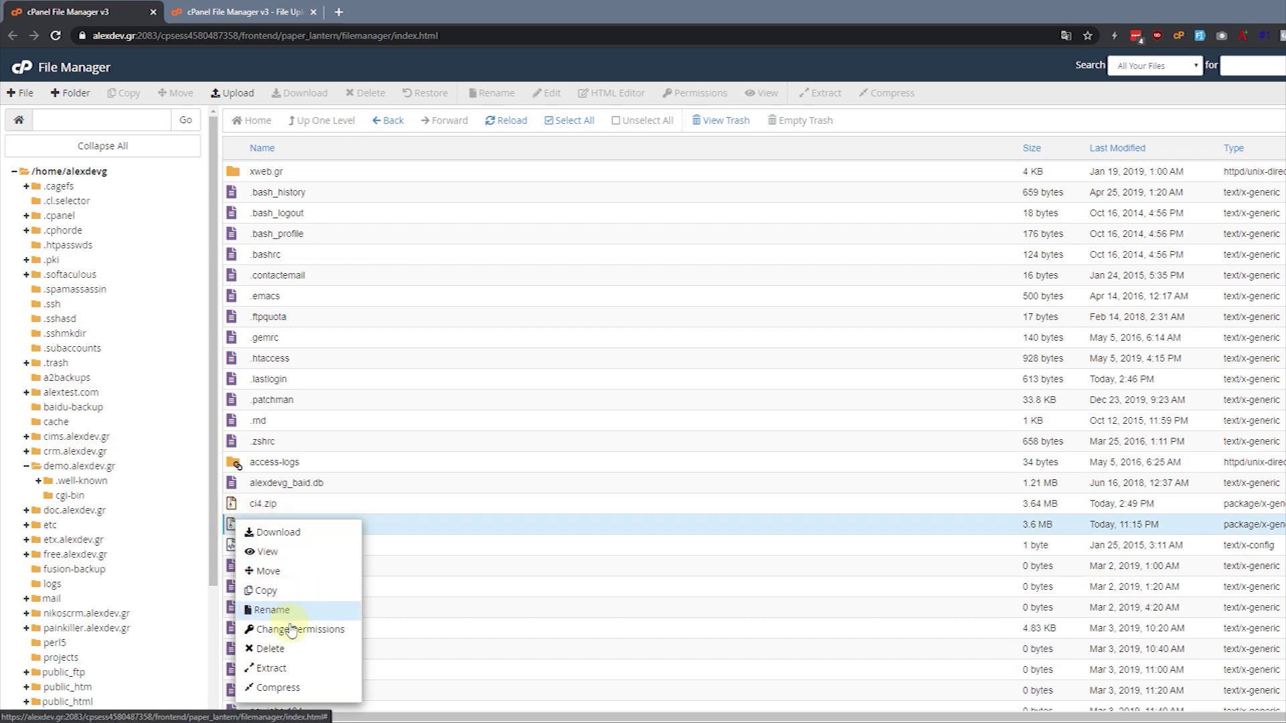
click(272, 668)
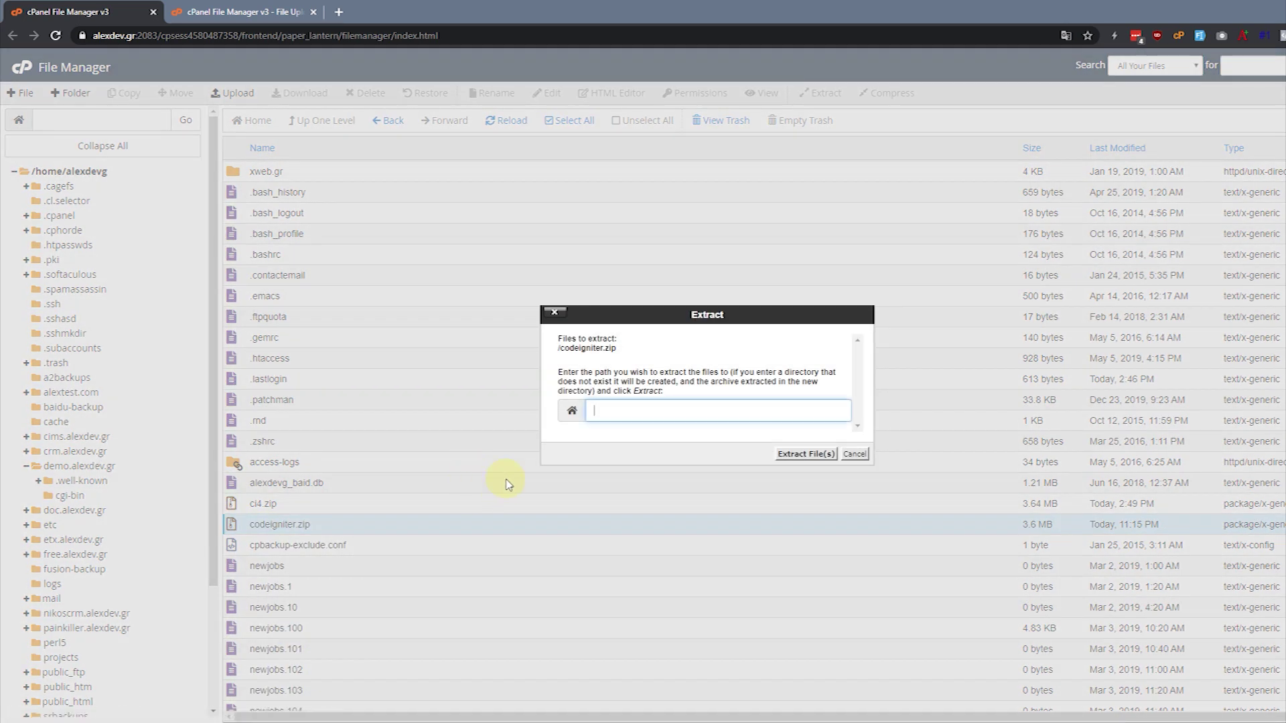
click(806, 454)
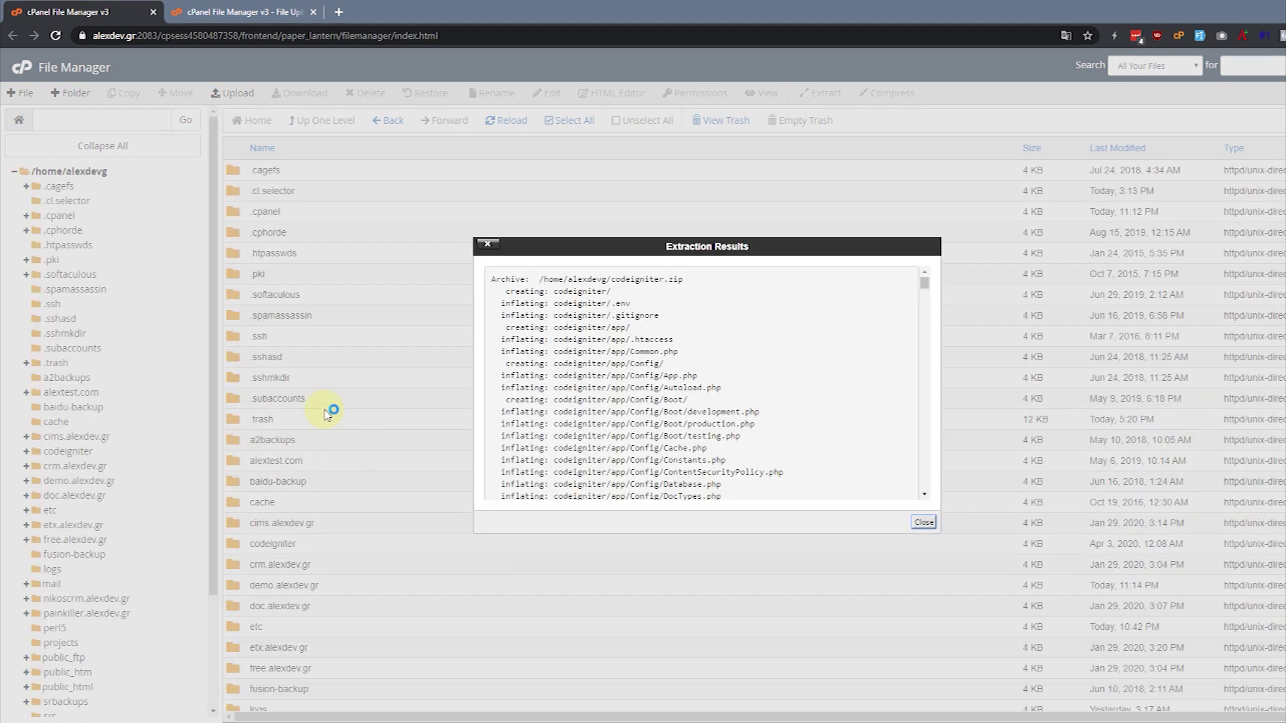
click(923, 522)
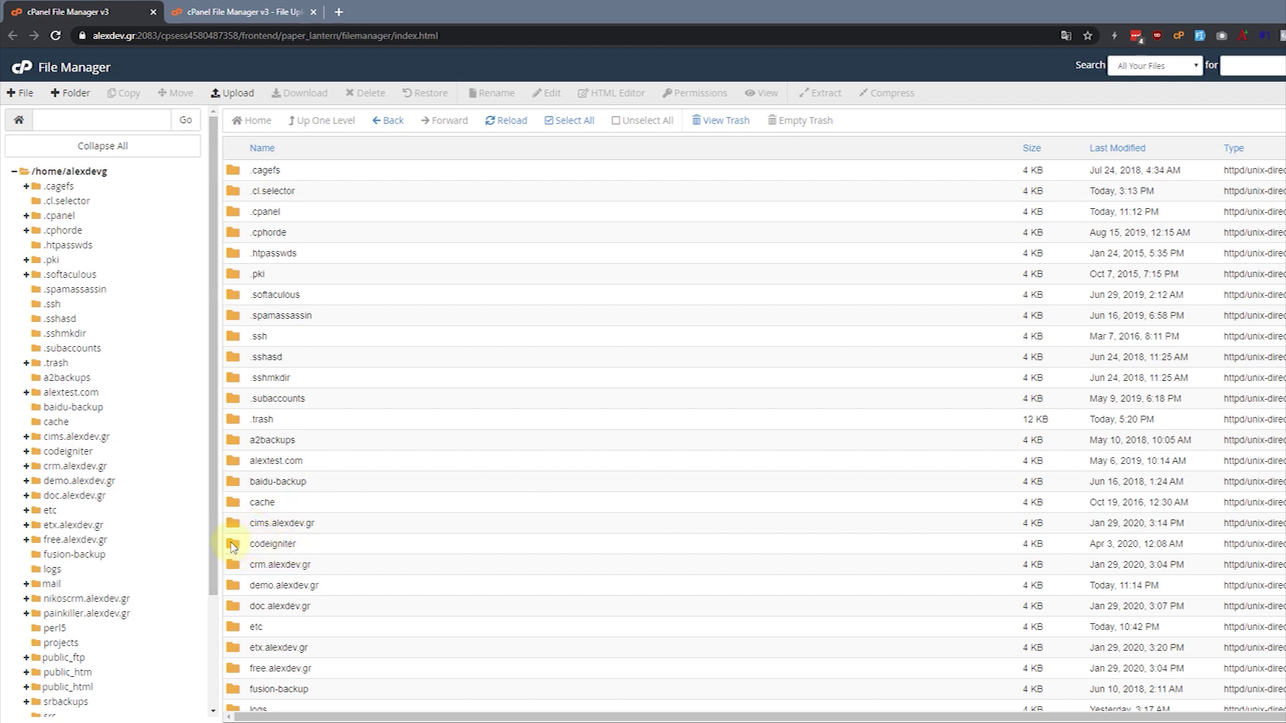
- Open demo.alexdev.gr in a new browser tab and look over the site's home page
click(338, 12)
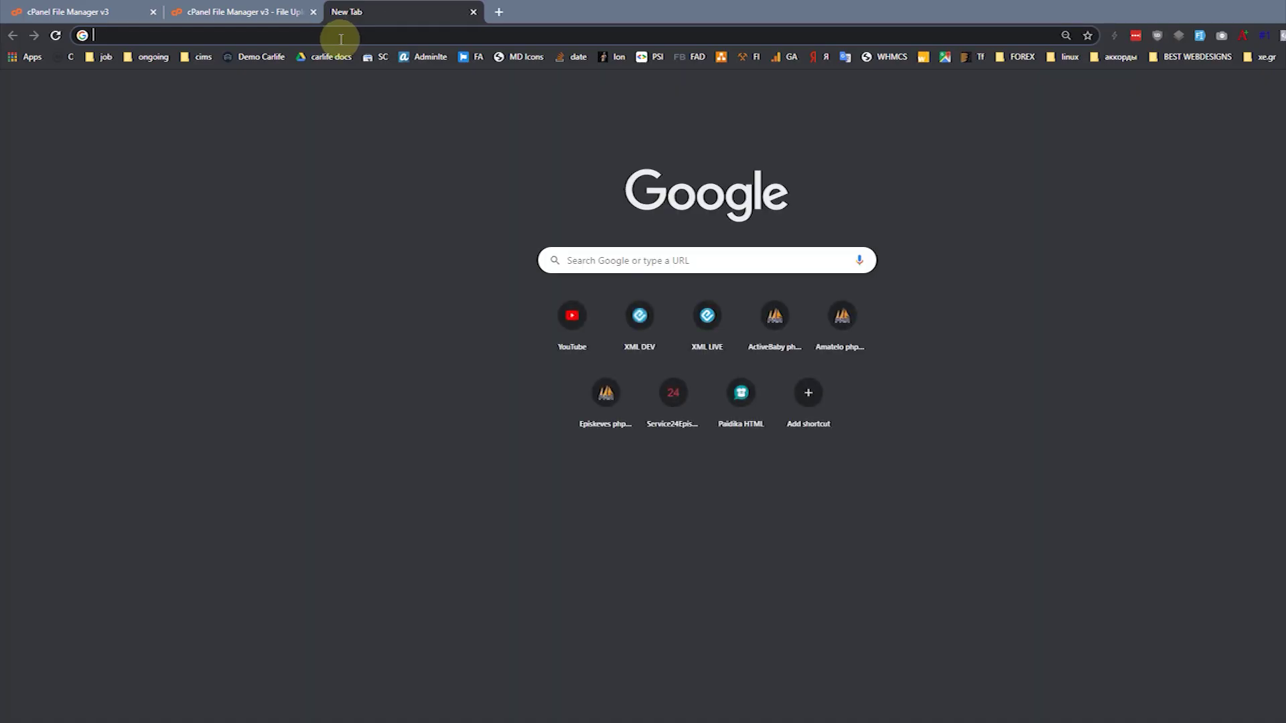
text(demo.alexde)
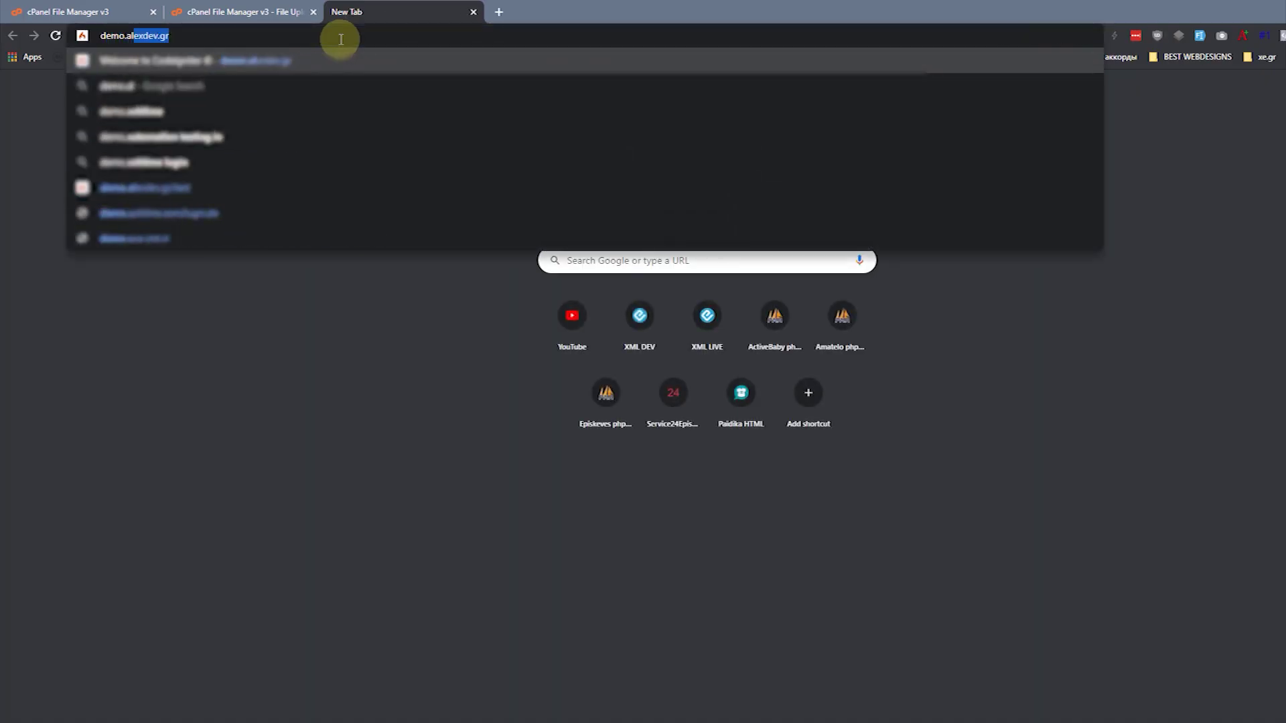
text(v.gr)
key(Return)
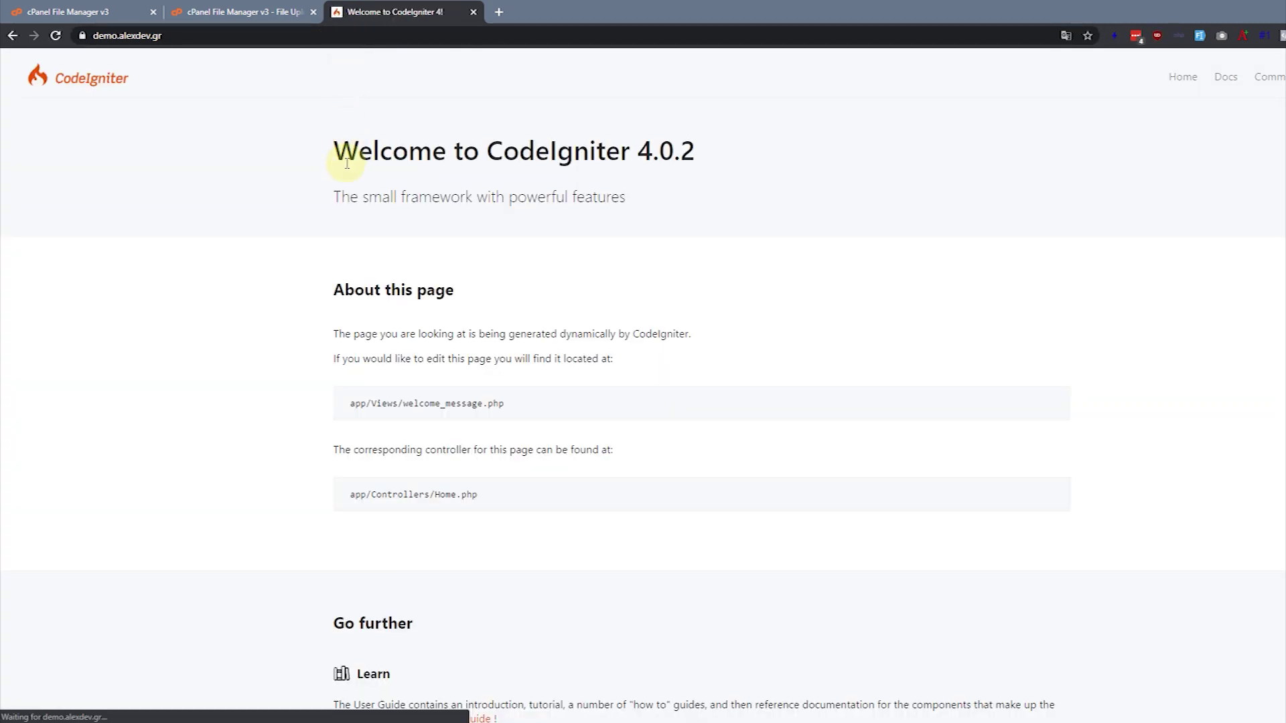
scroll(281, 361, down, 5)
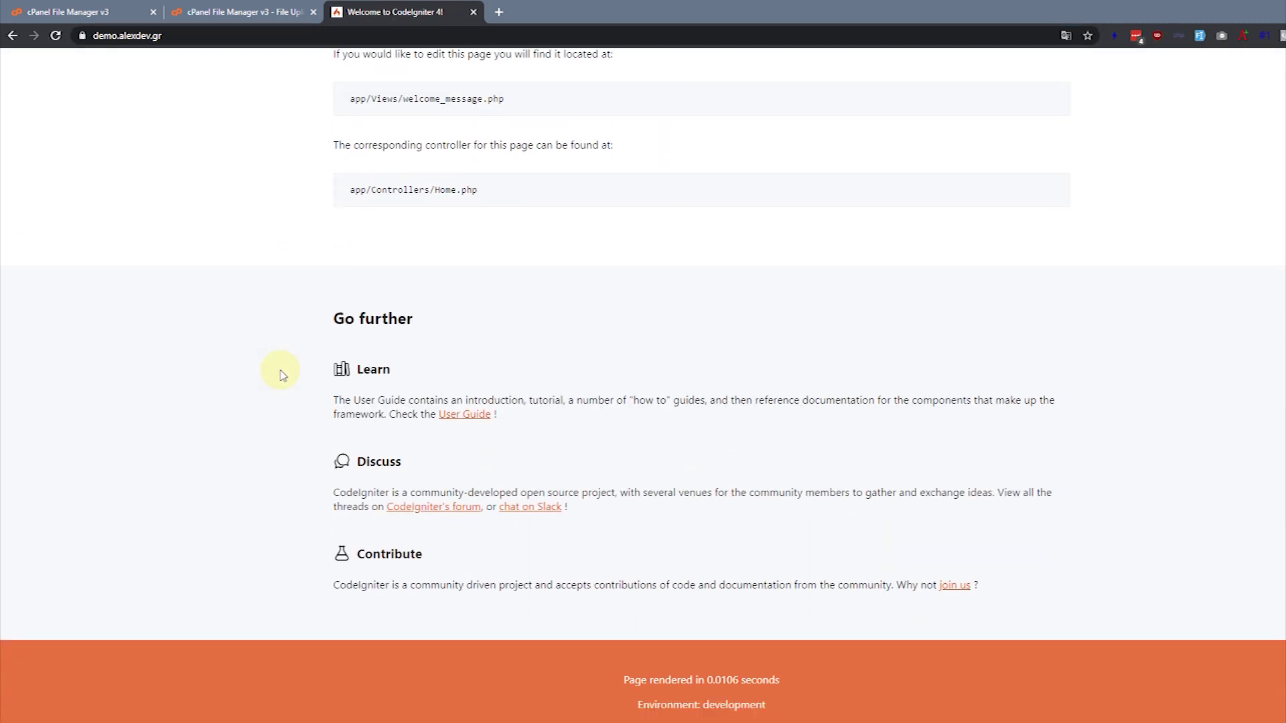
scroll(261, 315, up, 5)
- Load demo.alexdev.gr/youtube to check the Youtube controller on the live site
click(207, 35)
click(211, 40)
text(/youtube)
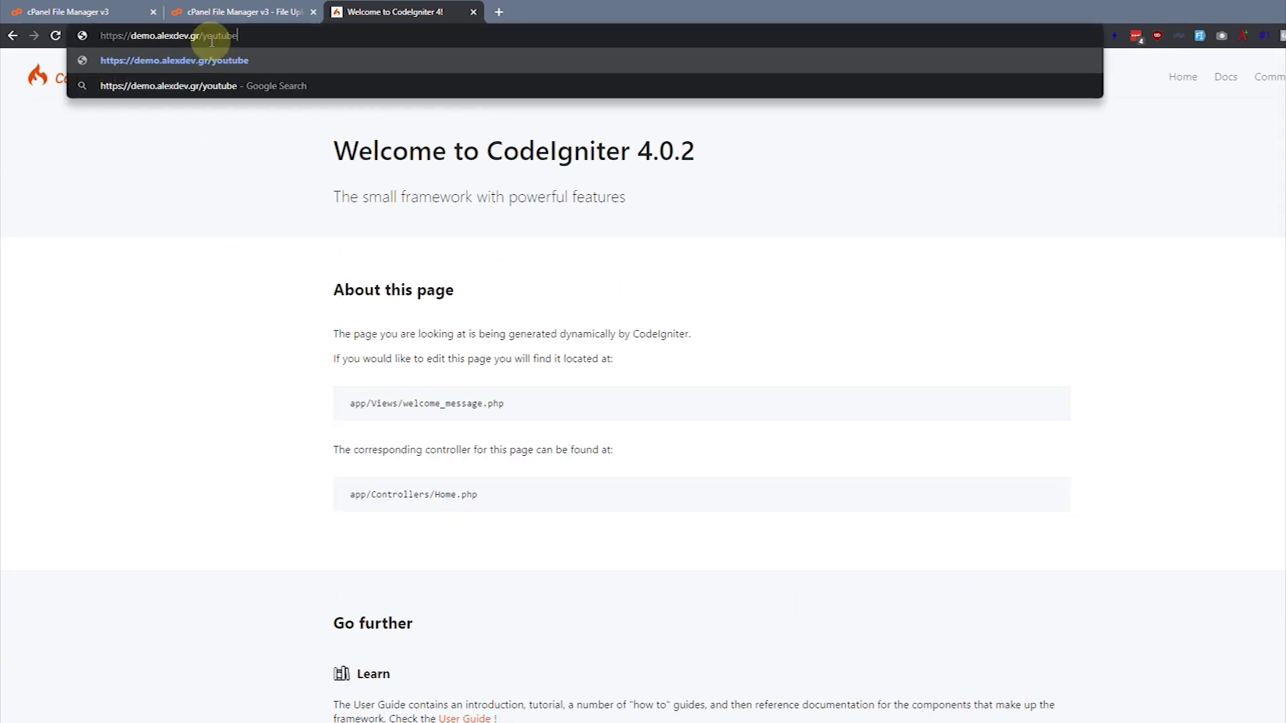
key(Return)
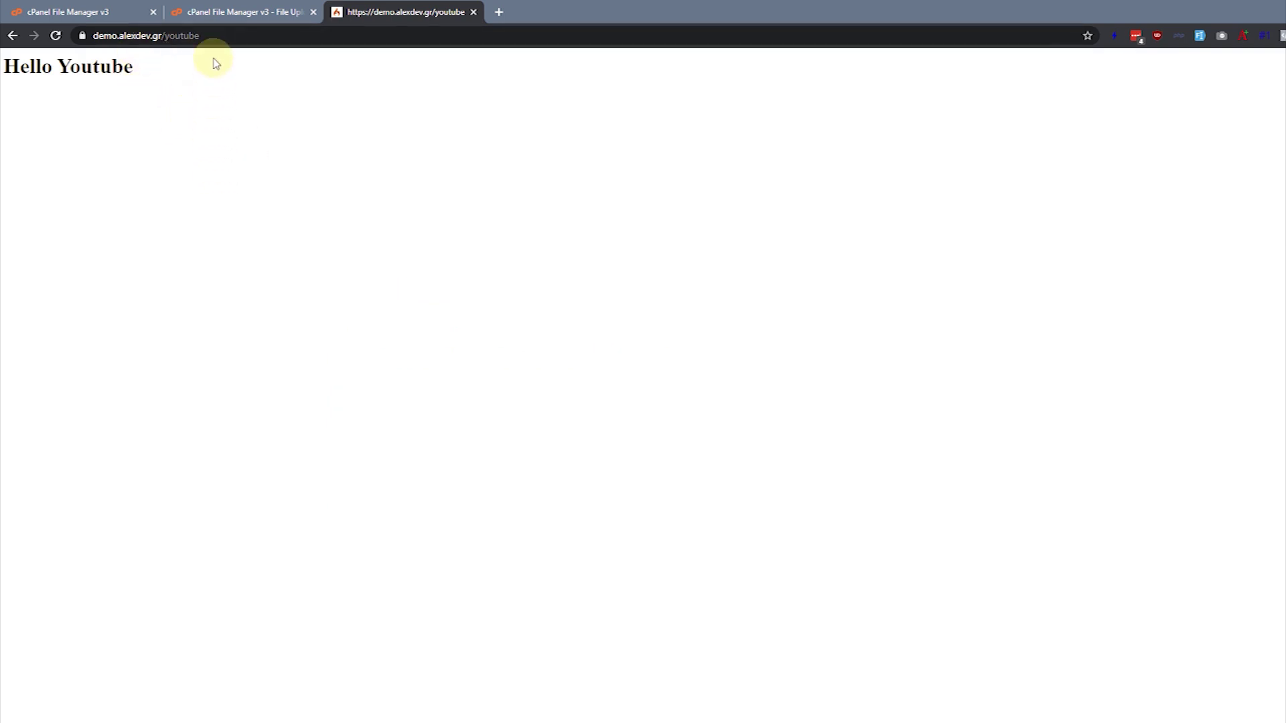
click(223, 19)
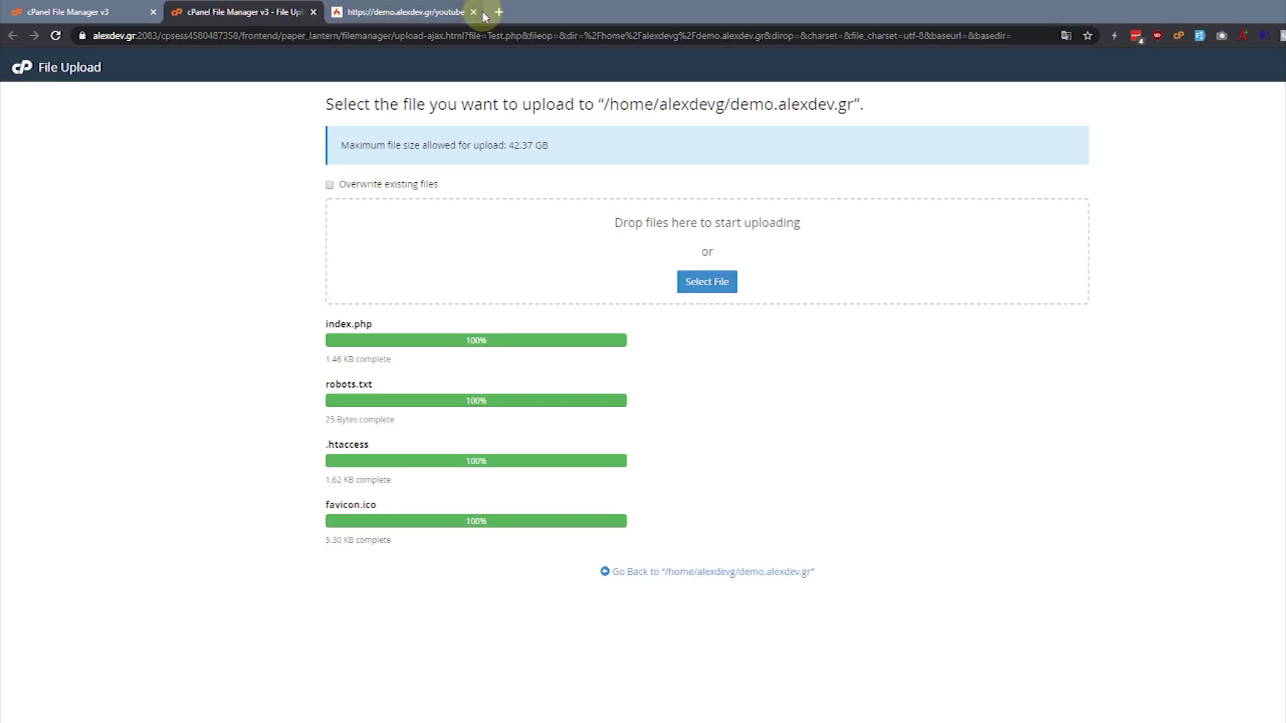
click(398, 16)
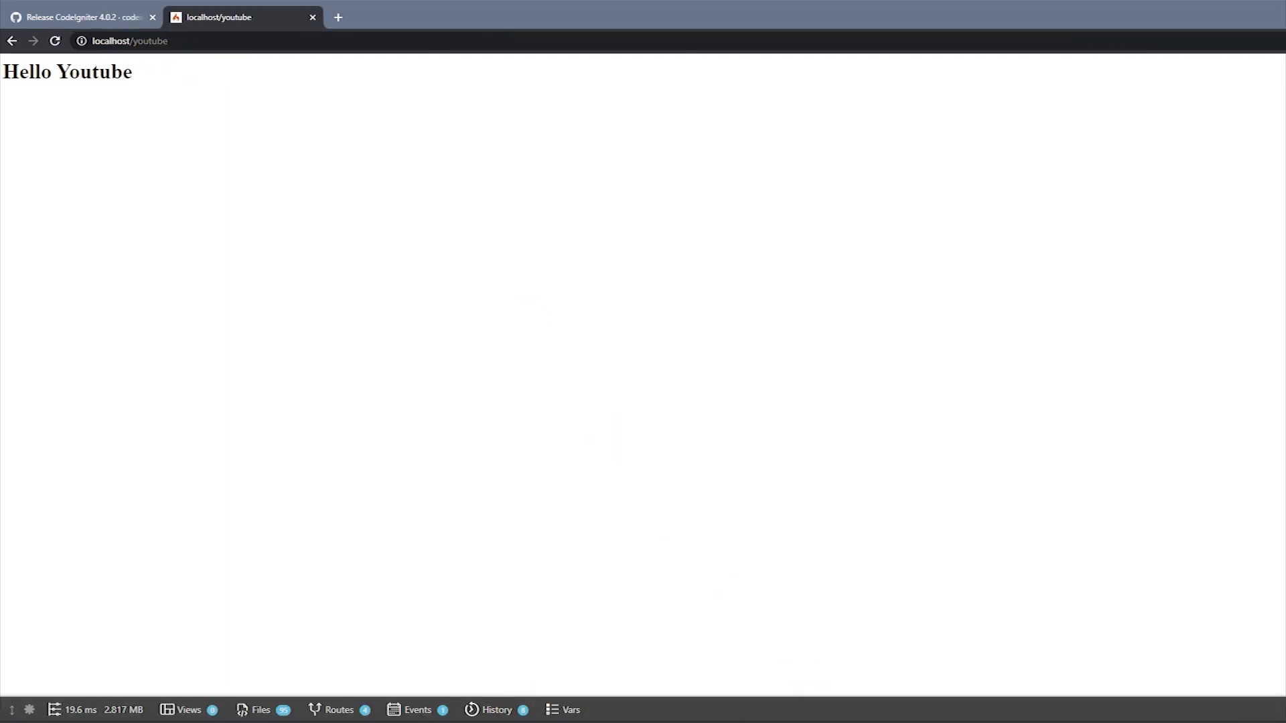
- Open the local codeigniter folder inside liveApp in File Explorer and point out its .env file
key(alt+Tab)
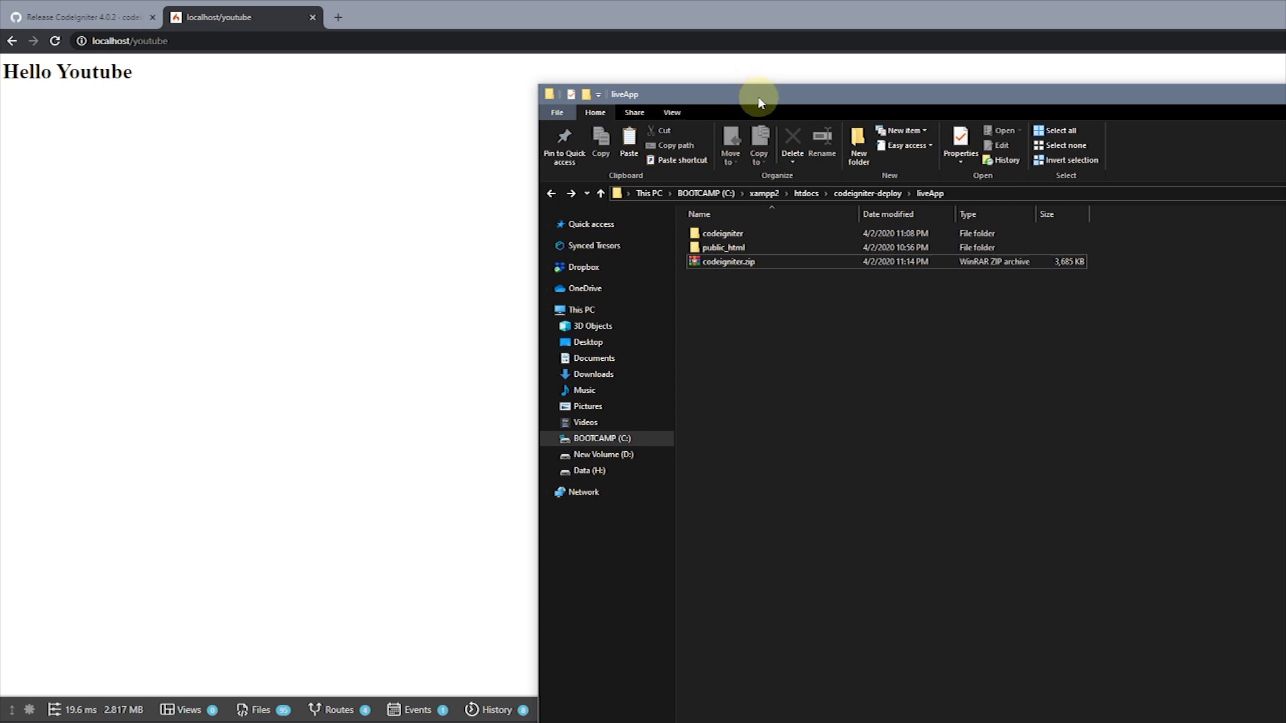
double_click(722, 234)
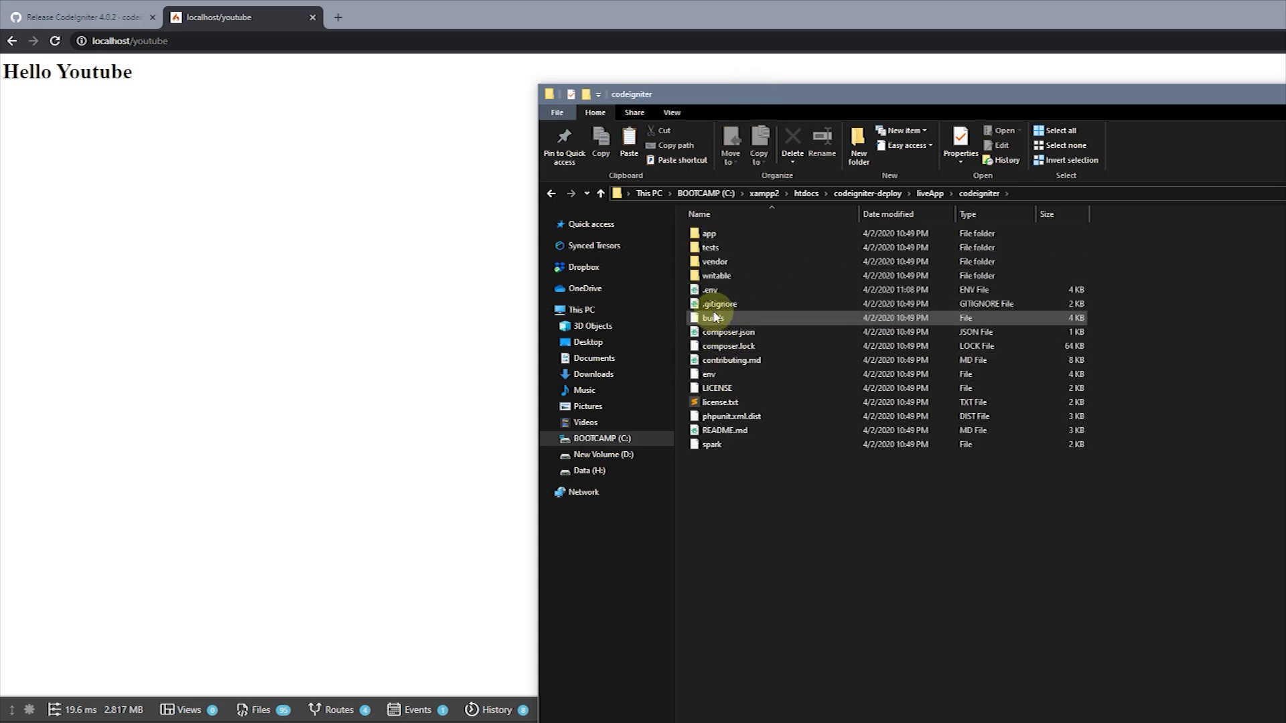
click(710, 292)
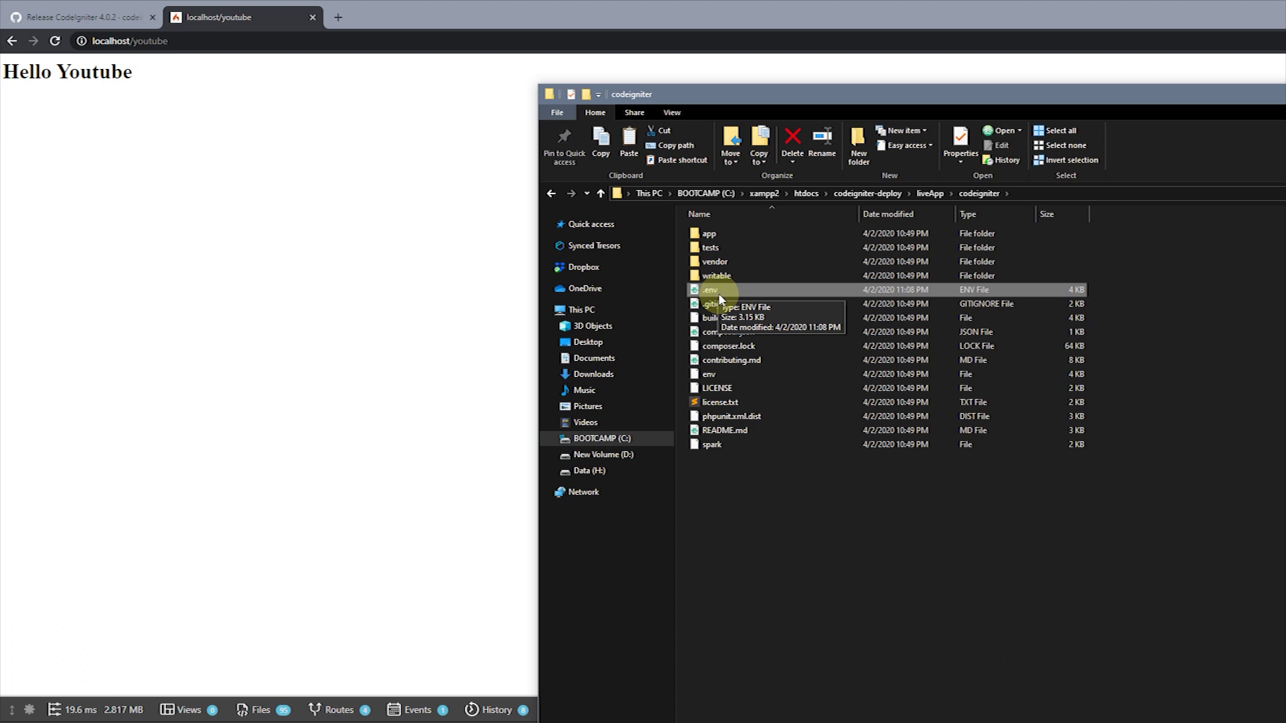
click(252, 103)
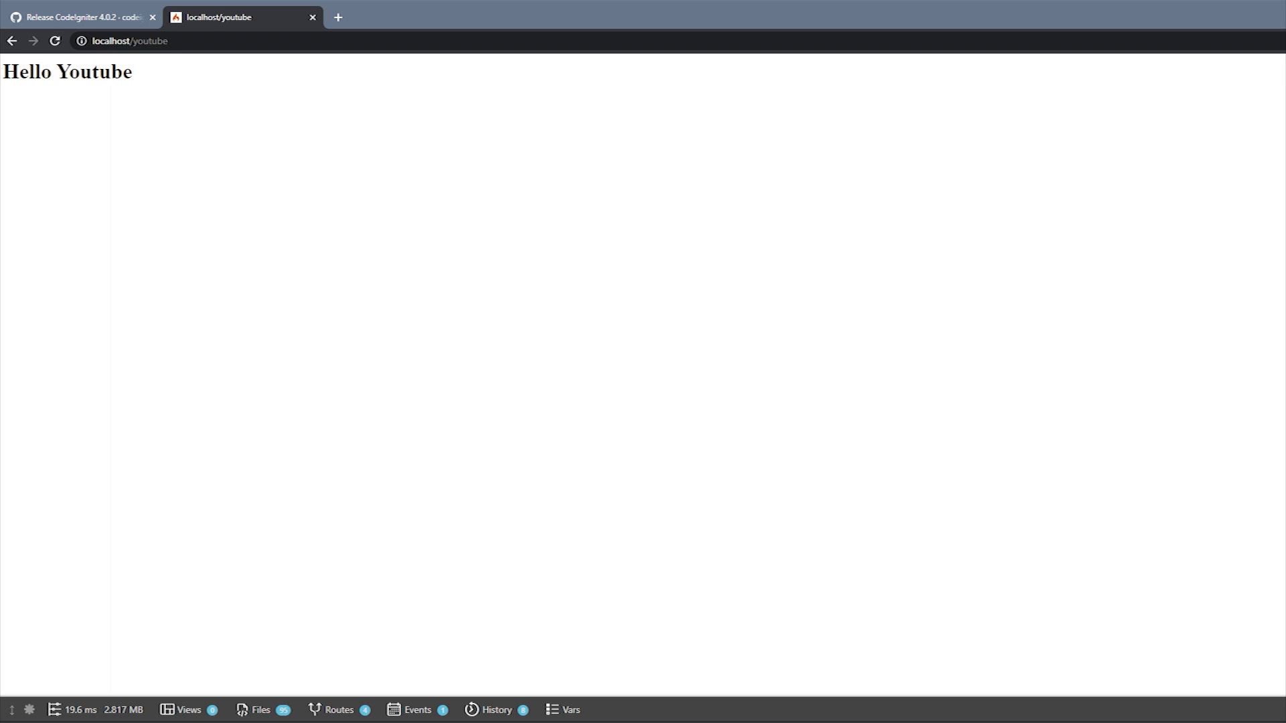
- Return to the cPanel browser window, close the finished file upload page, and bring up the File Manager
drag(499, 20, 497, 58)
click(258, 16)
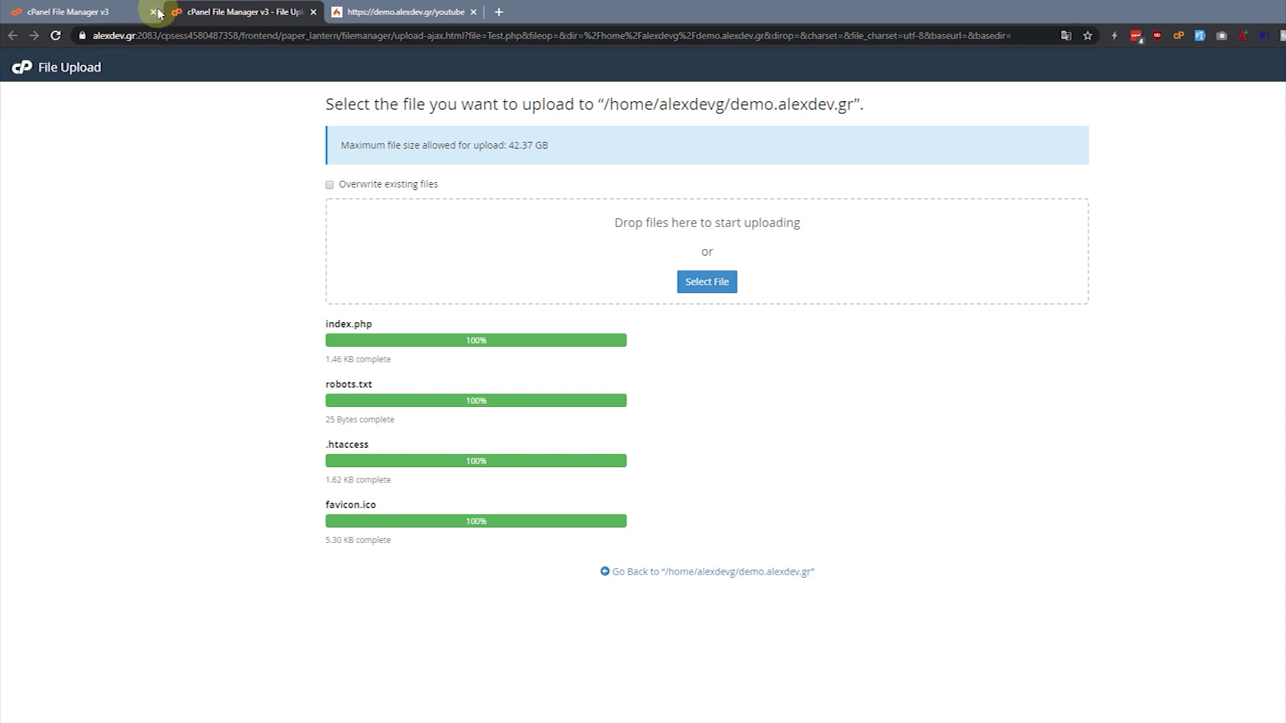
middle_click(186, 13)
click(106, 16)
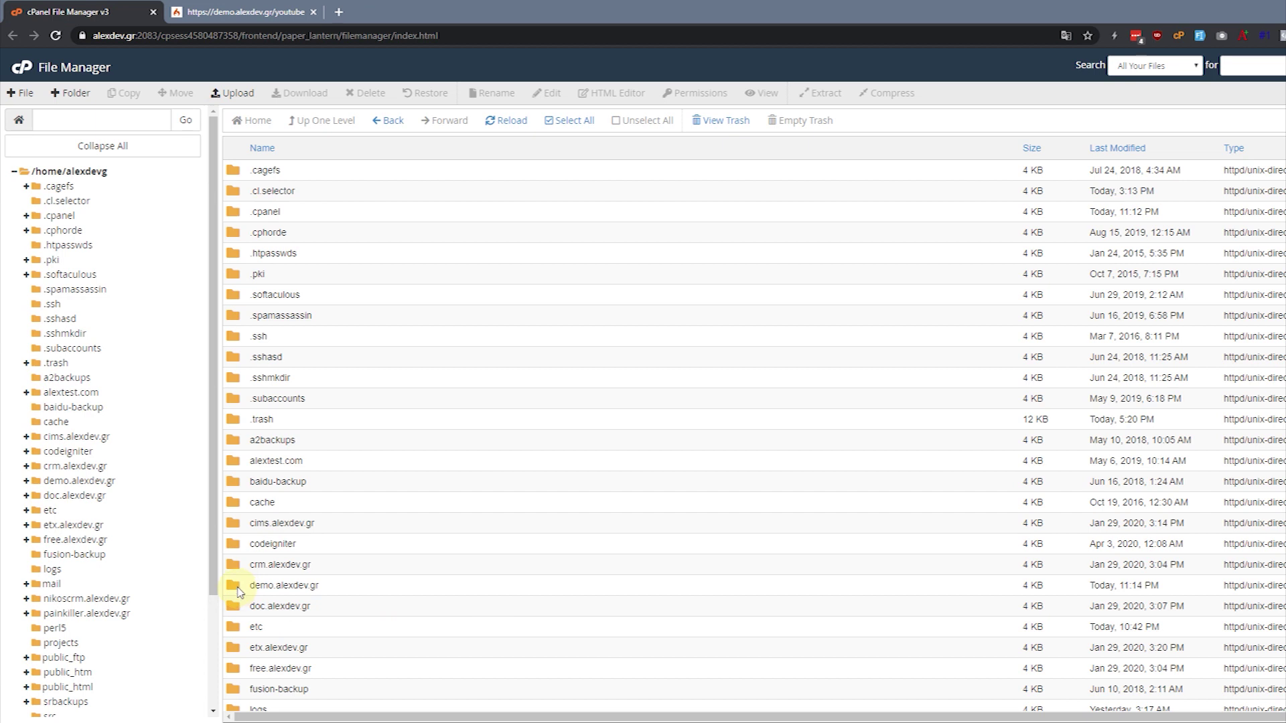
- Open the .env file in the server's codeigniter folder for editing and set CI_ENVIRONMENT to production
double_click(233, 546)
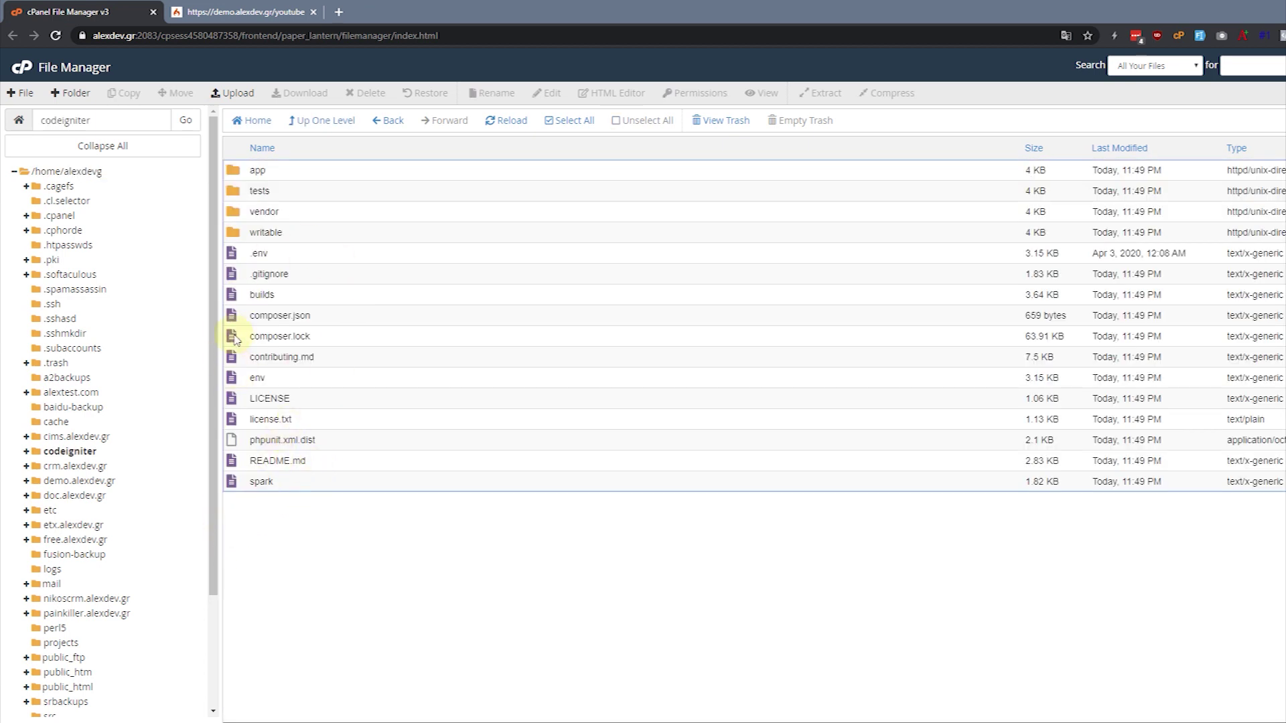
right_click(261, 253)
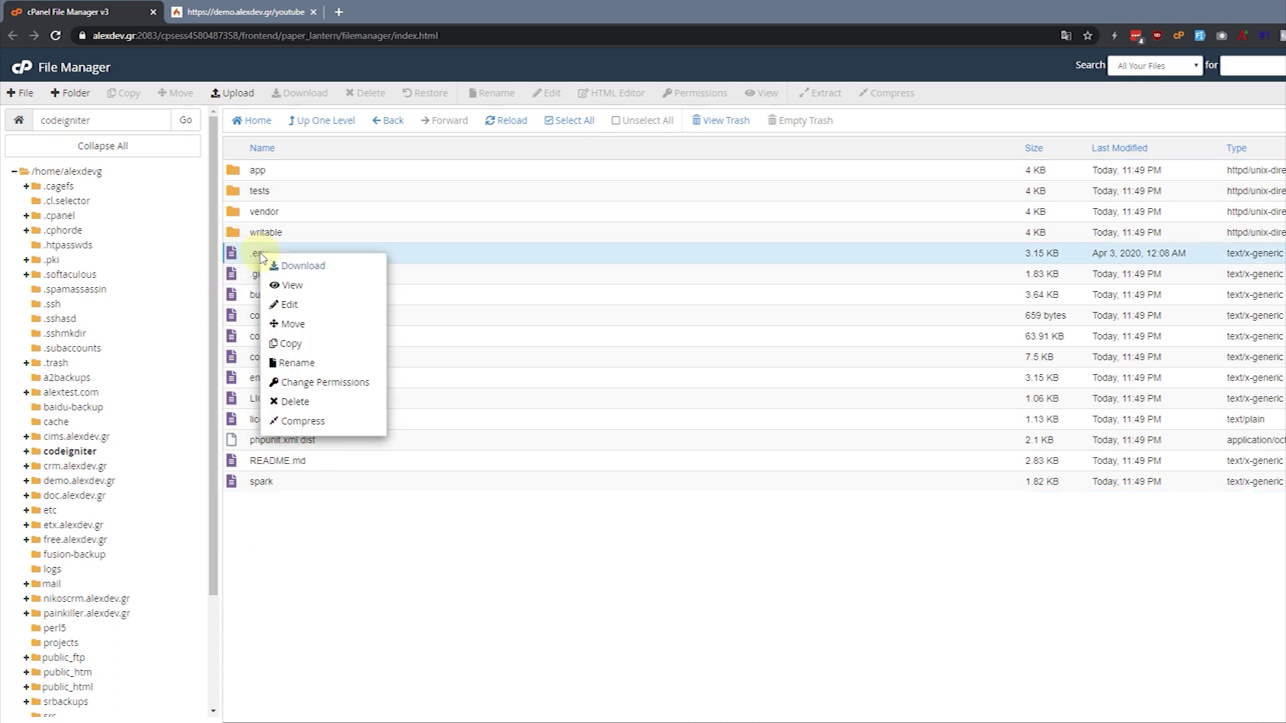
click(303, 307)
click(829, 488)
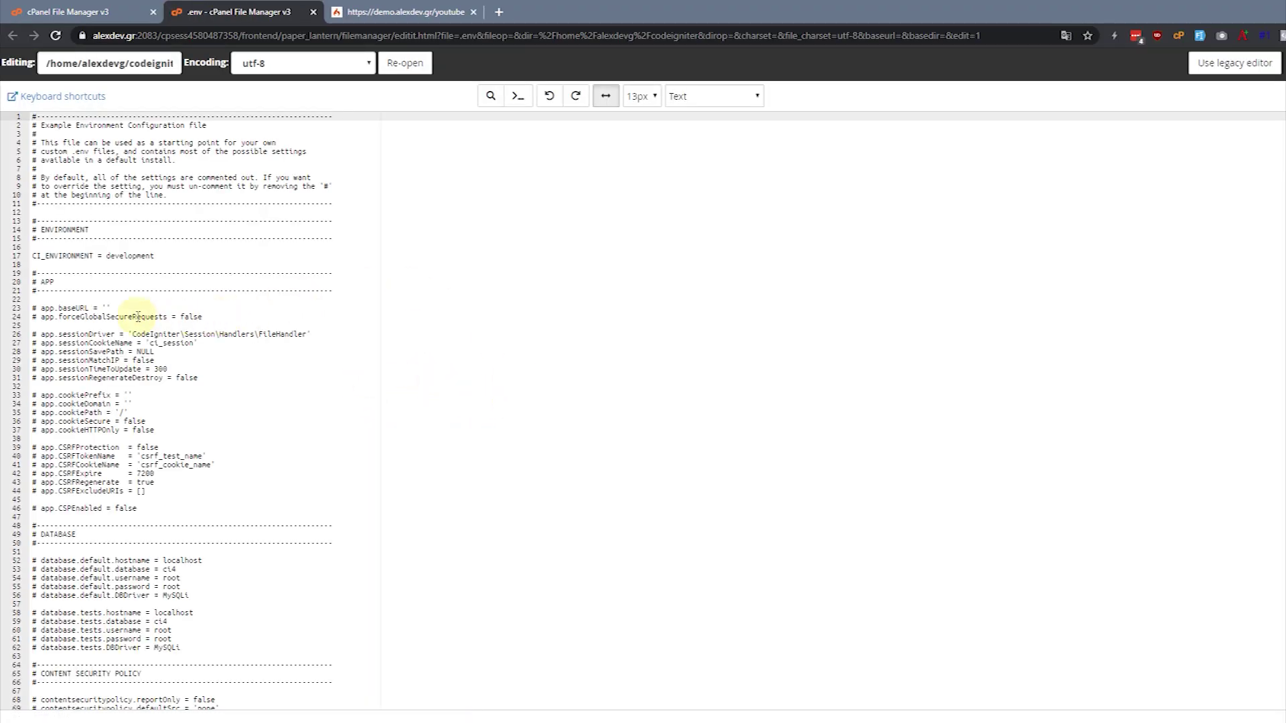
double_click(131, 257)
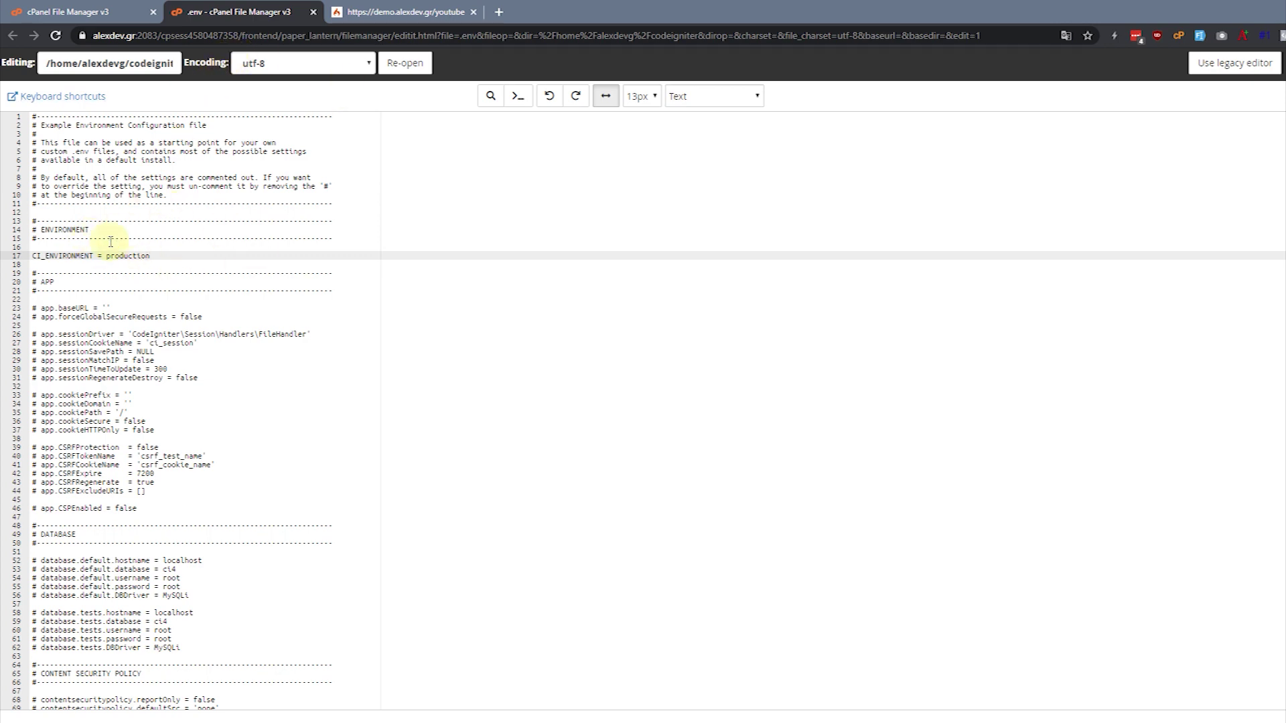
- Test the live site's error handling by loading demo.alexdev.gr/youtube/asdasd, and return to the .env editor
click(370, 14)
click(248, 34)
click(253, 36)
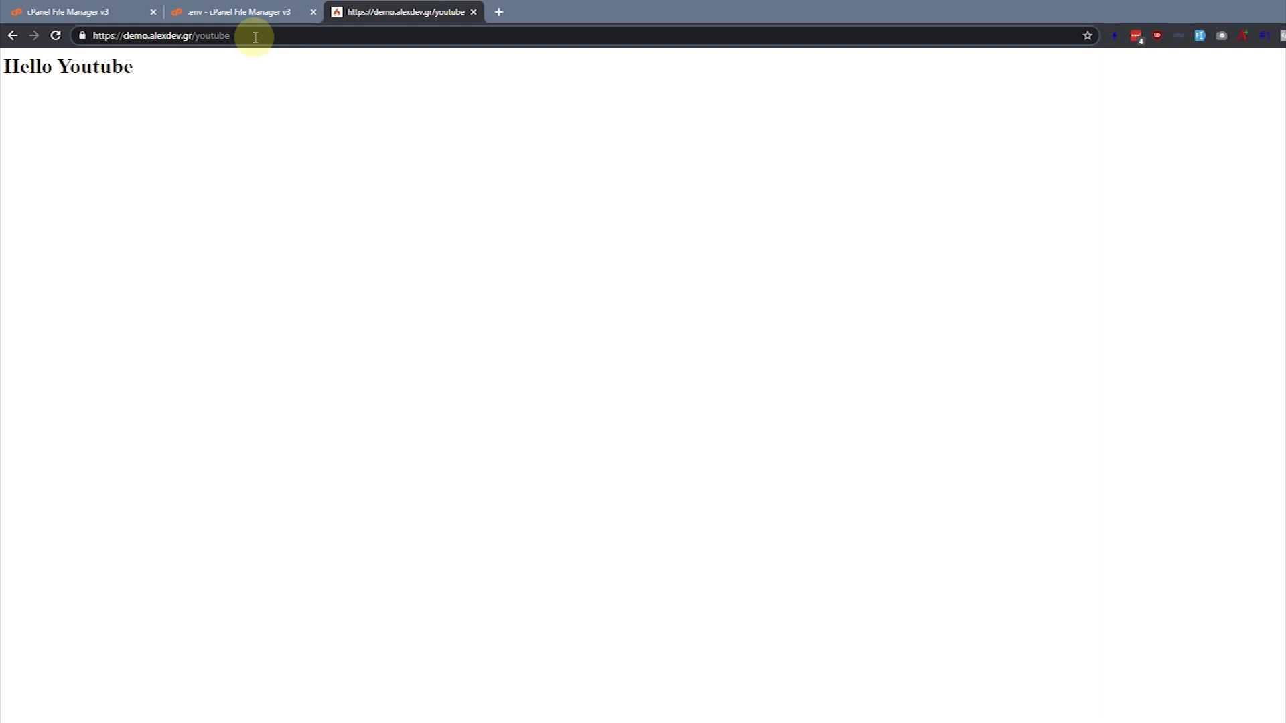
text(/asdasd)
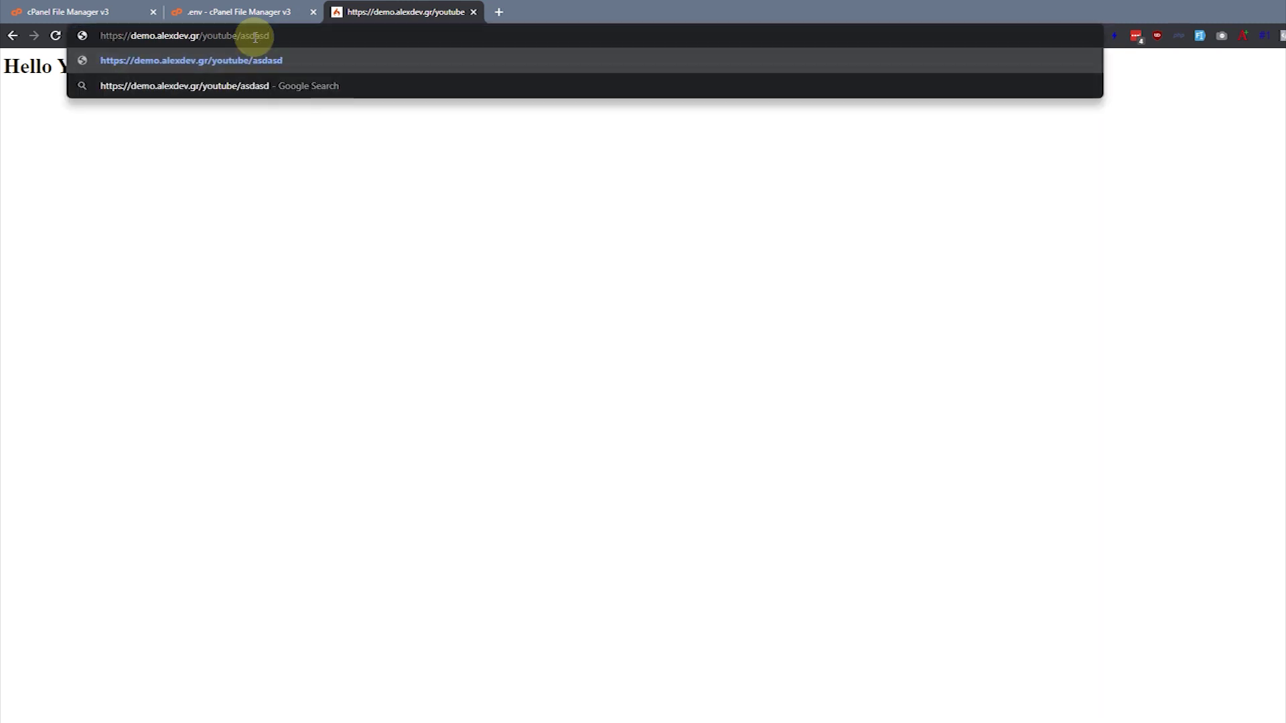
key(Return)
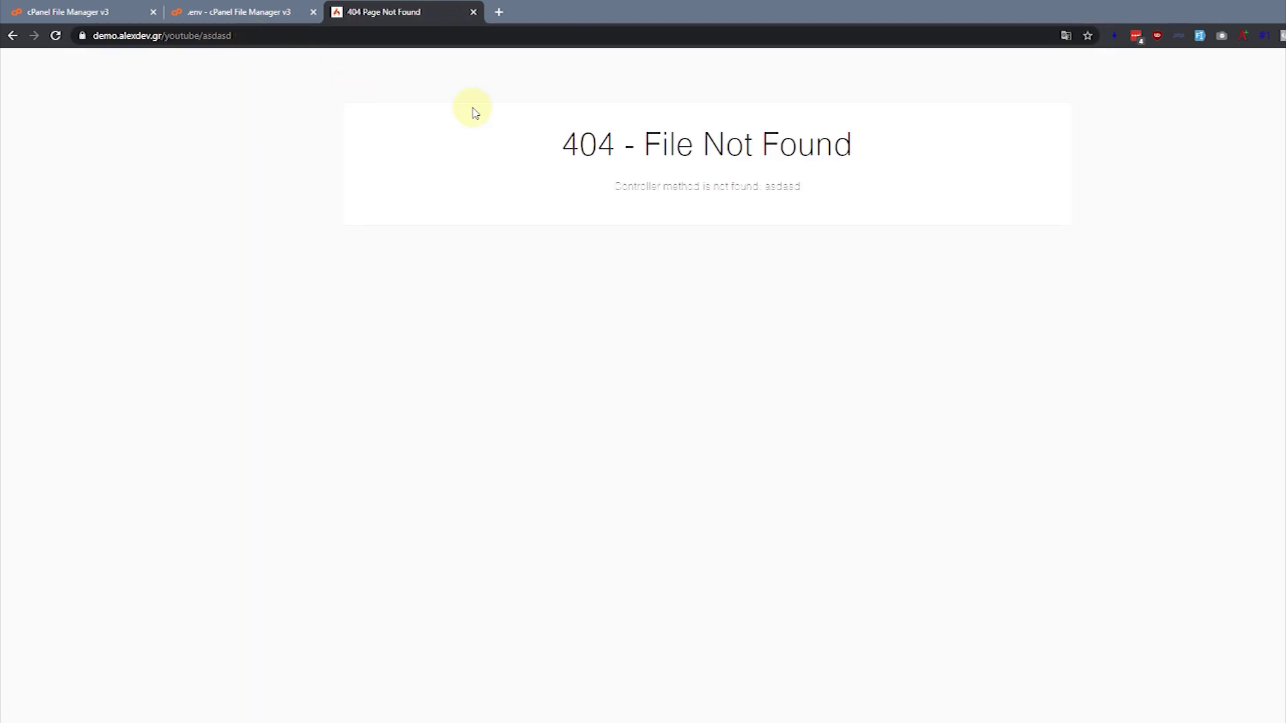
double_click(228, 35)
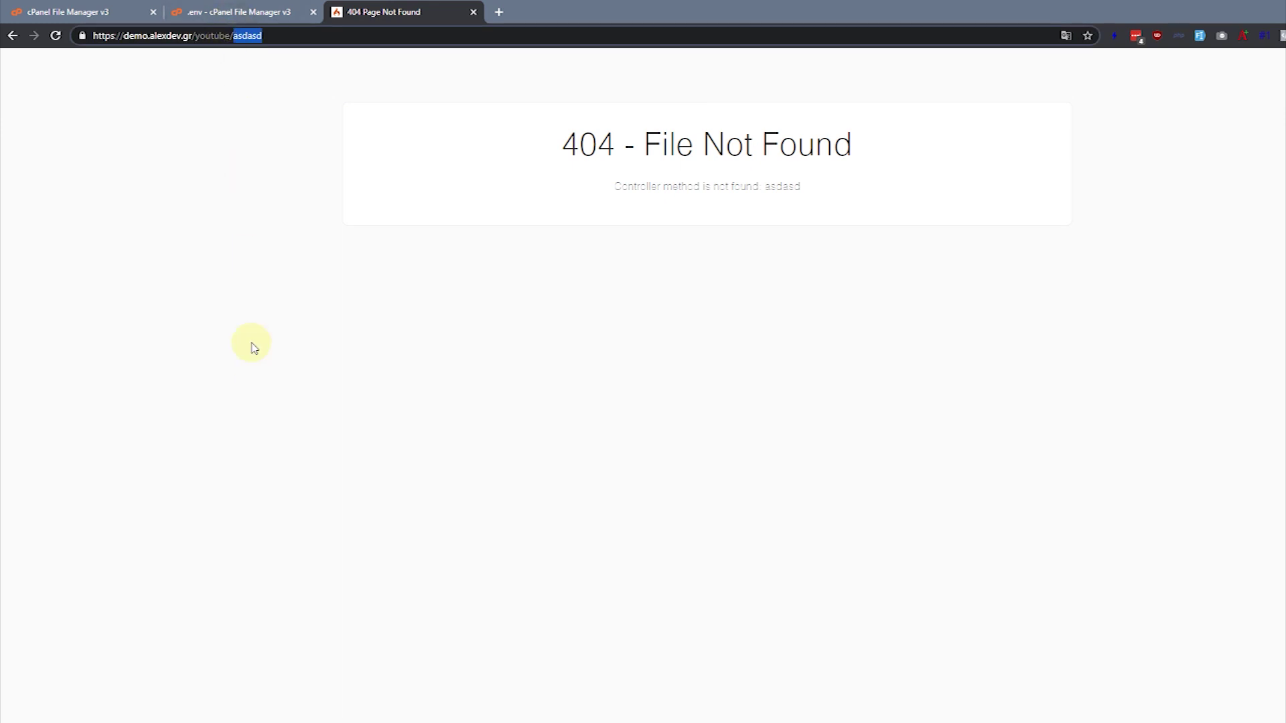
click(240, 11)
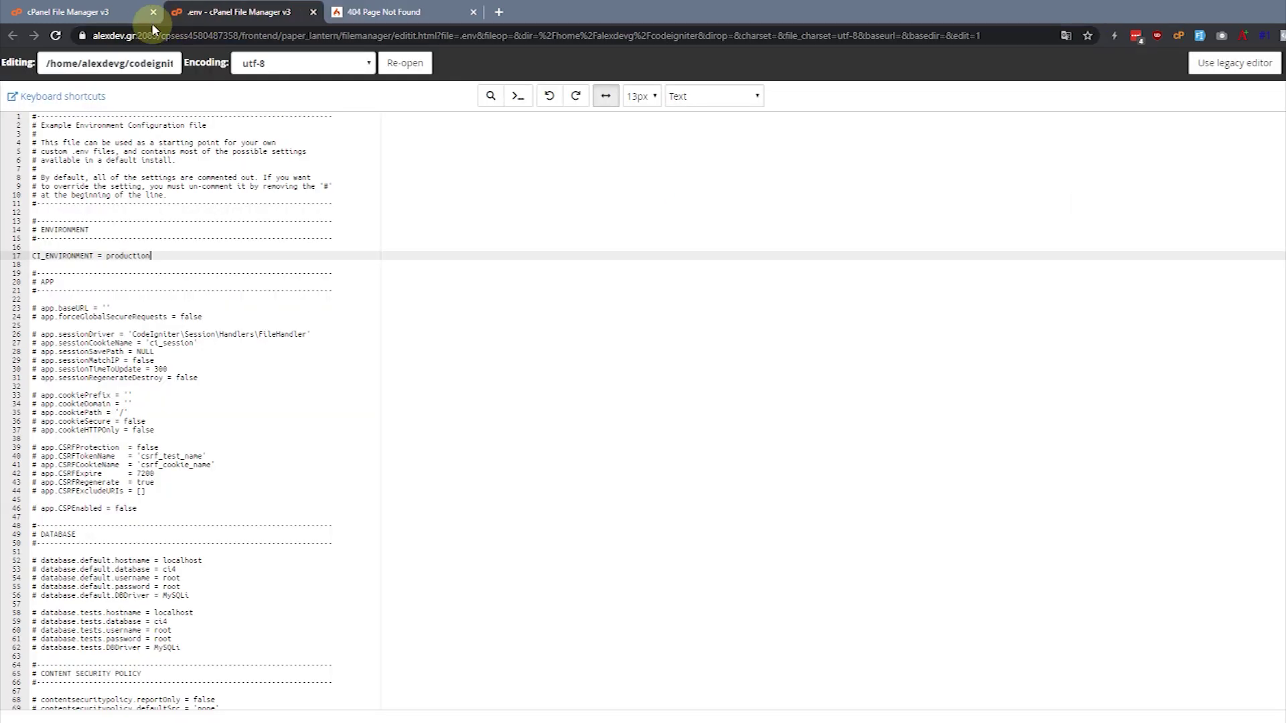
- Open Youtube.php from the server's codeigniter/app/Controllers folder for editing
click(87, 11)
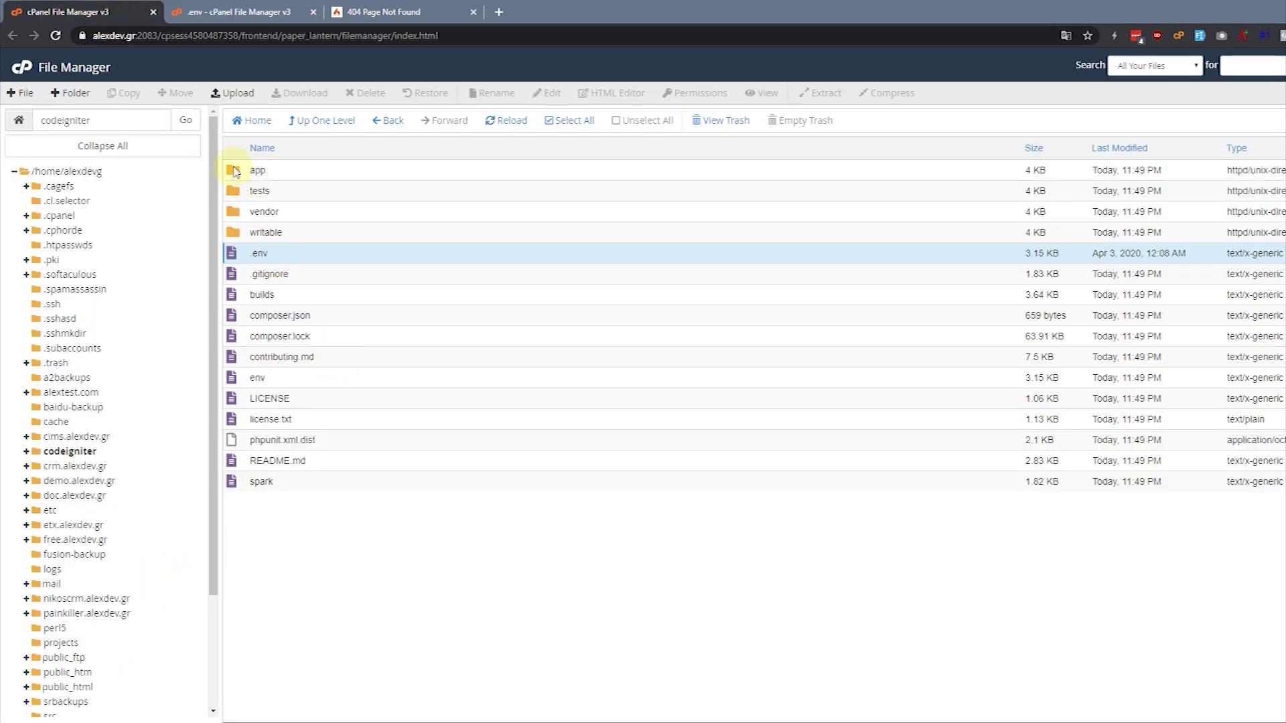
double_click(235, 171)
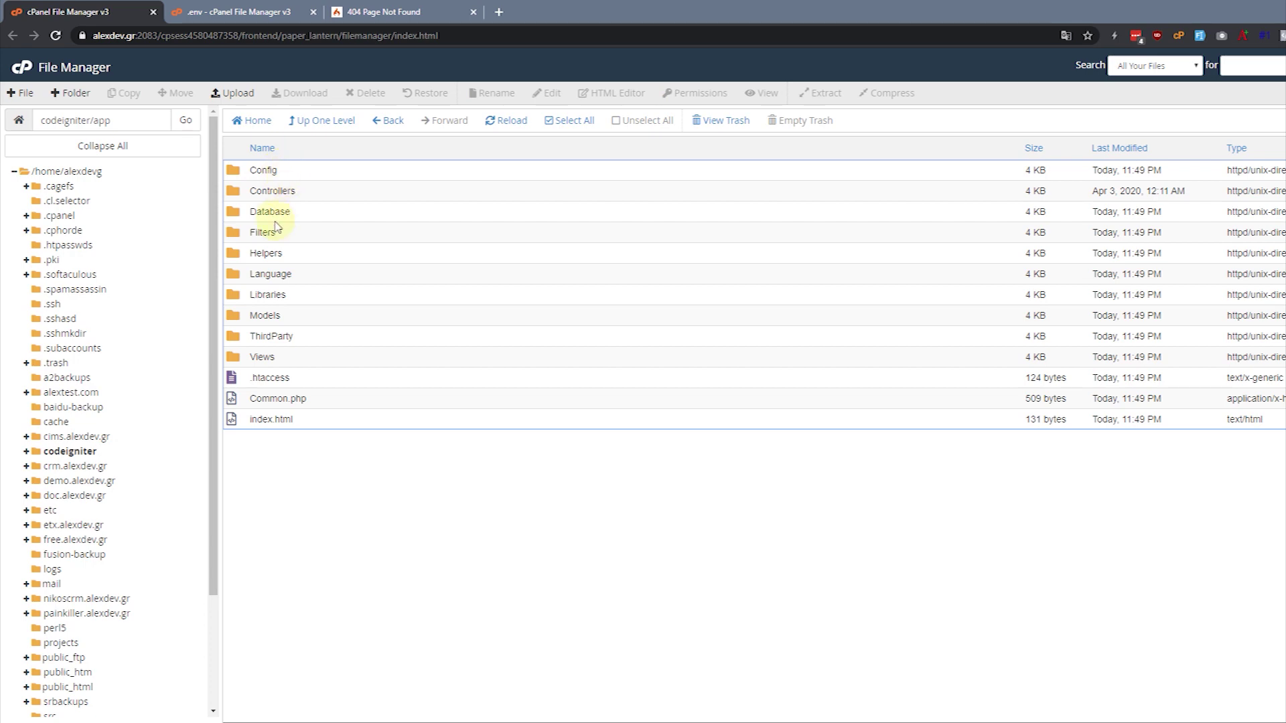
double_click(233, 193)
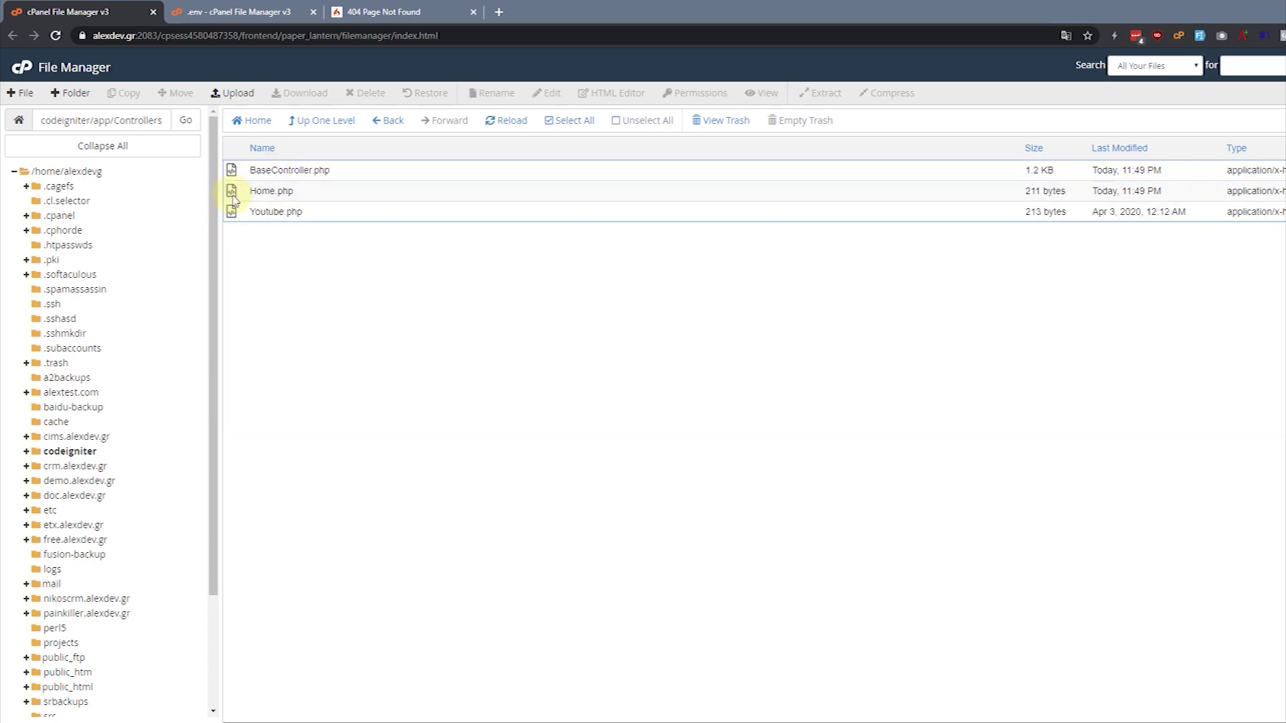
right_click(239, 213)
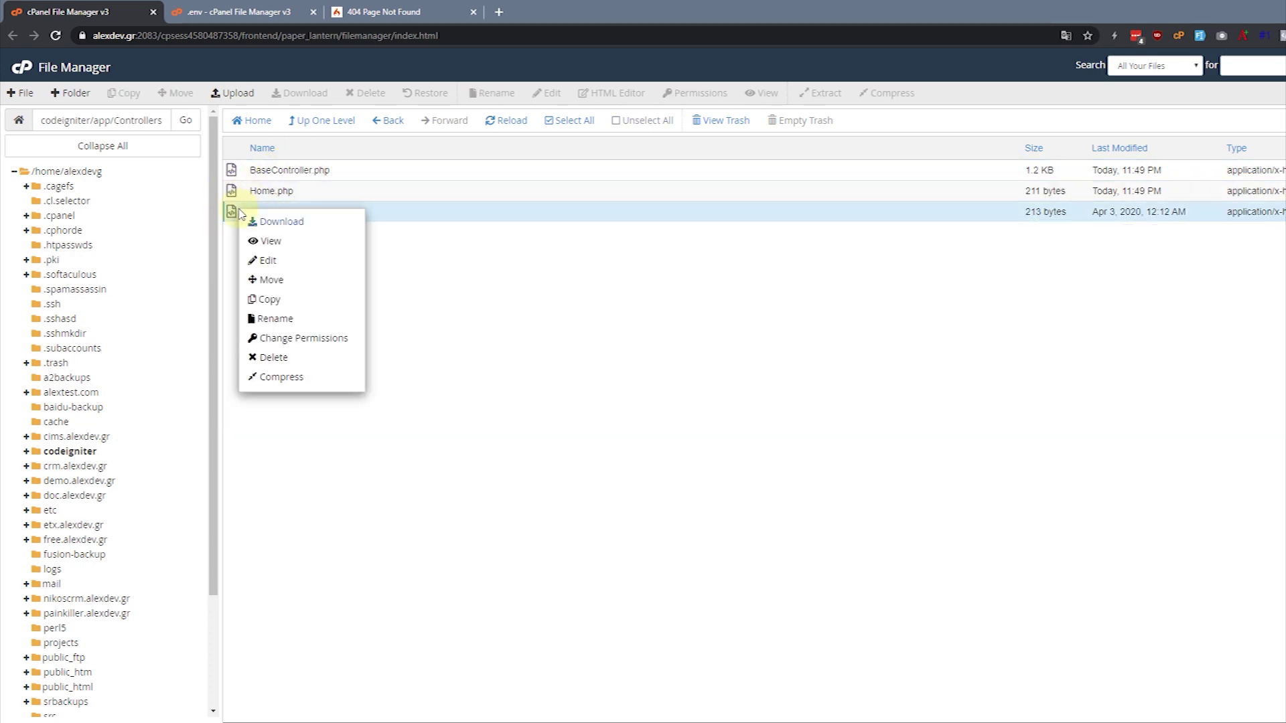
click(269, 259)
click(827, 488)
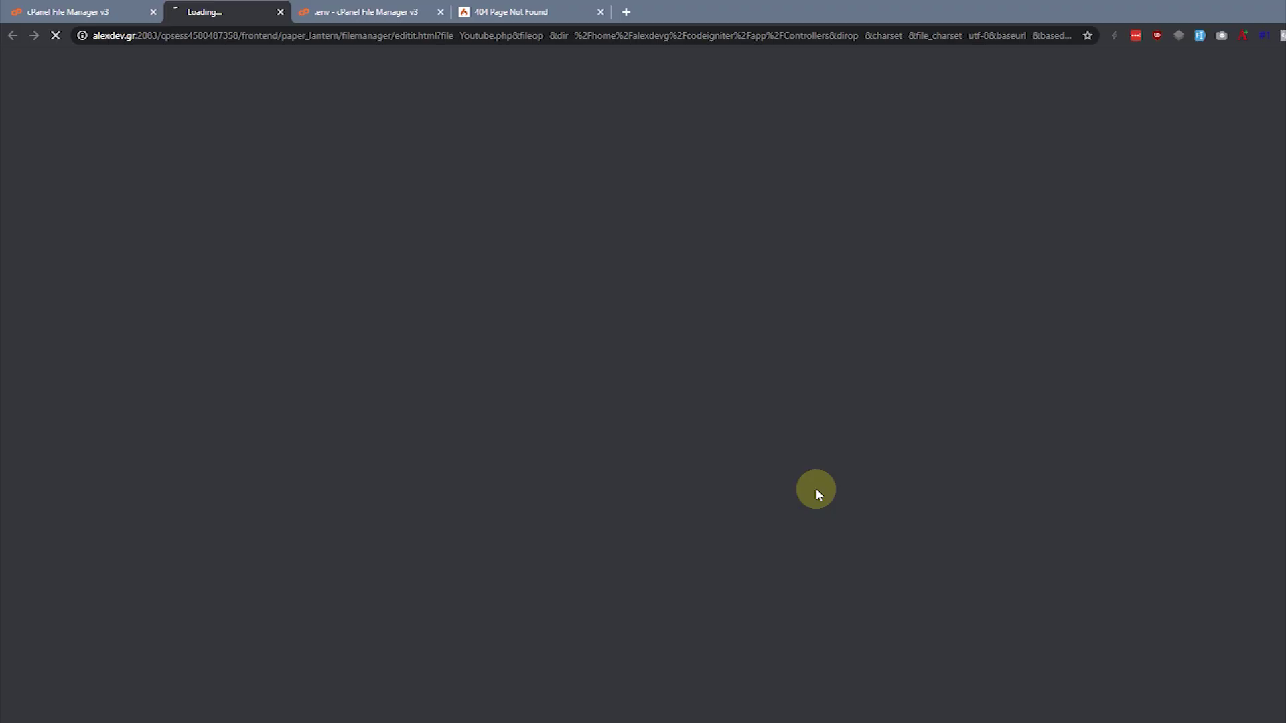
- Add a copy of the index function below it in Youtube.php and name the copy error
mouse_move(67, 180)
mouse_down()
mouse_move(38, 164)
mouse_move(51, 146)
mouse_move(61, 179)
mouse_up()
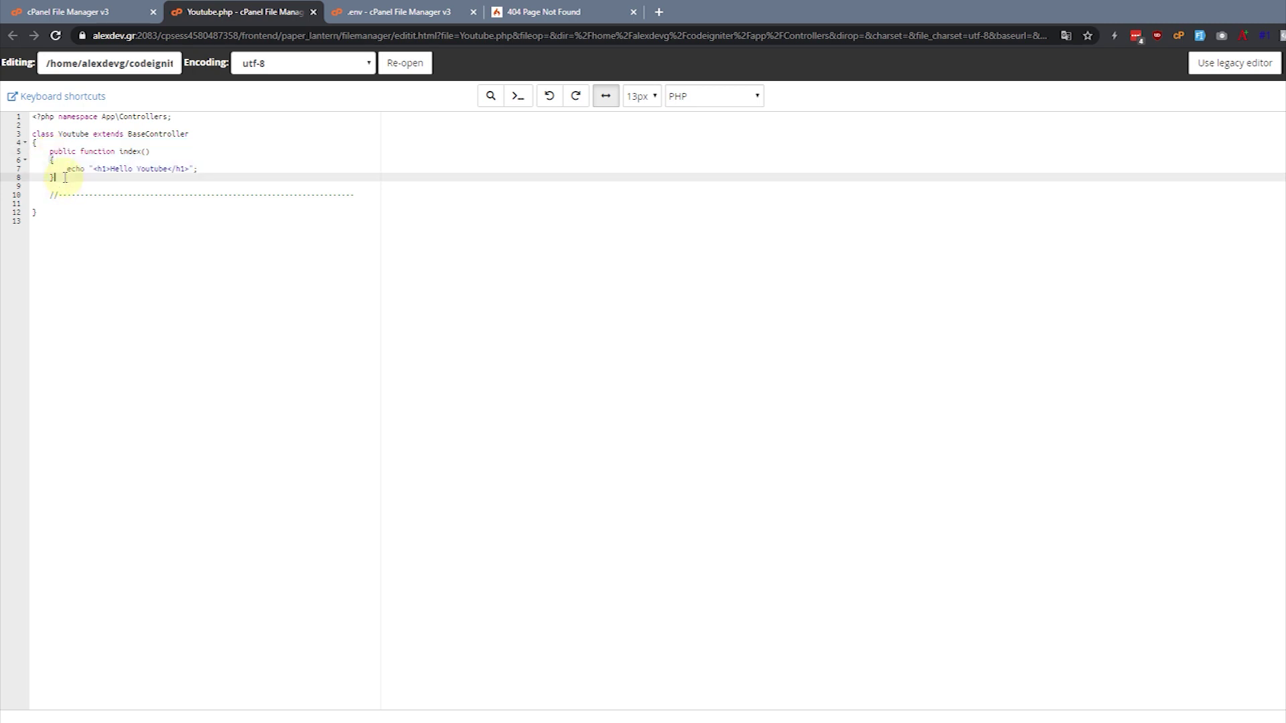
key(ctrl+v)
double_click(130, 195)
text(e)
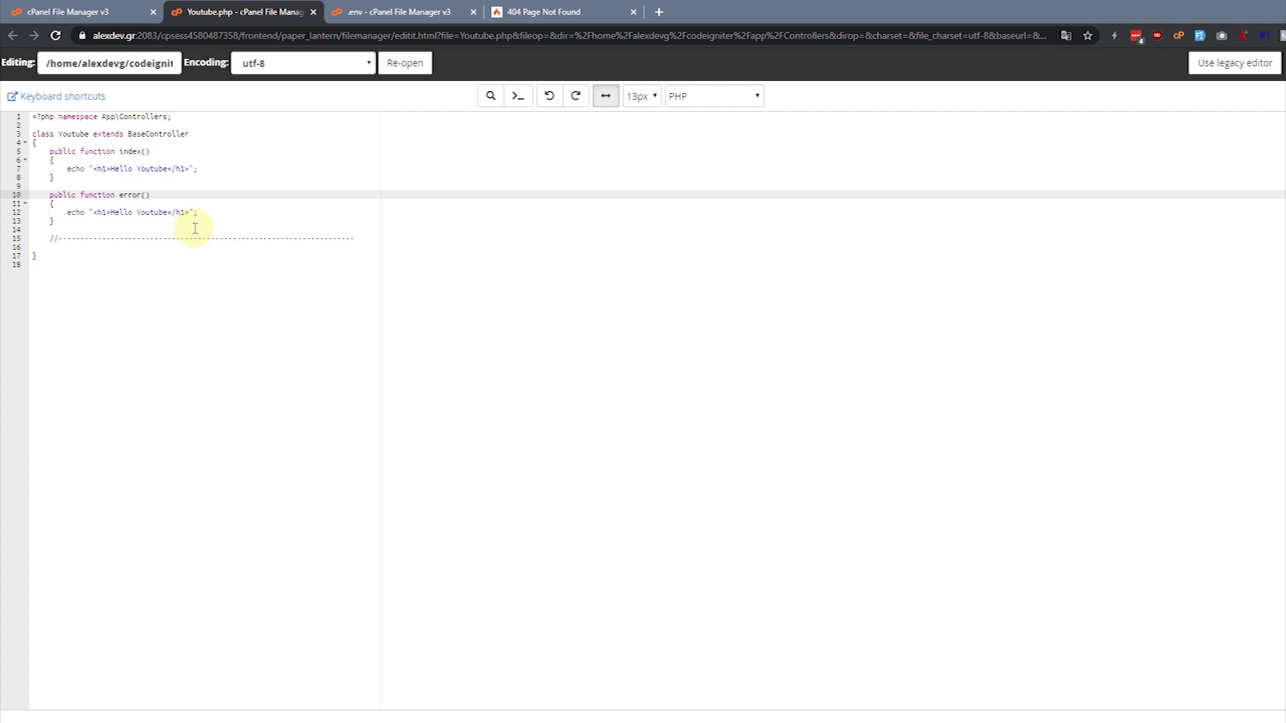
- Break the echo line in the error function by removing its closing quote and semicolon, and save Youtube.php
click(194, 213)
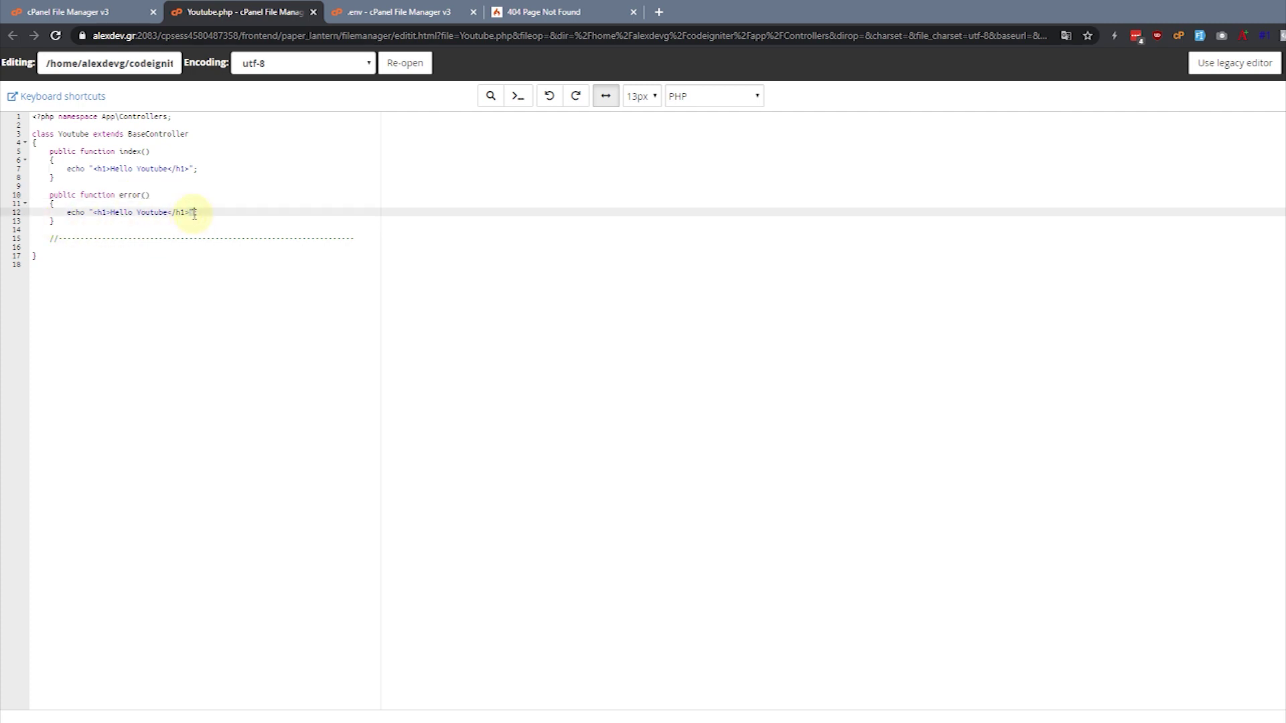
double_click(192, 213)
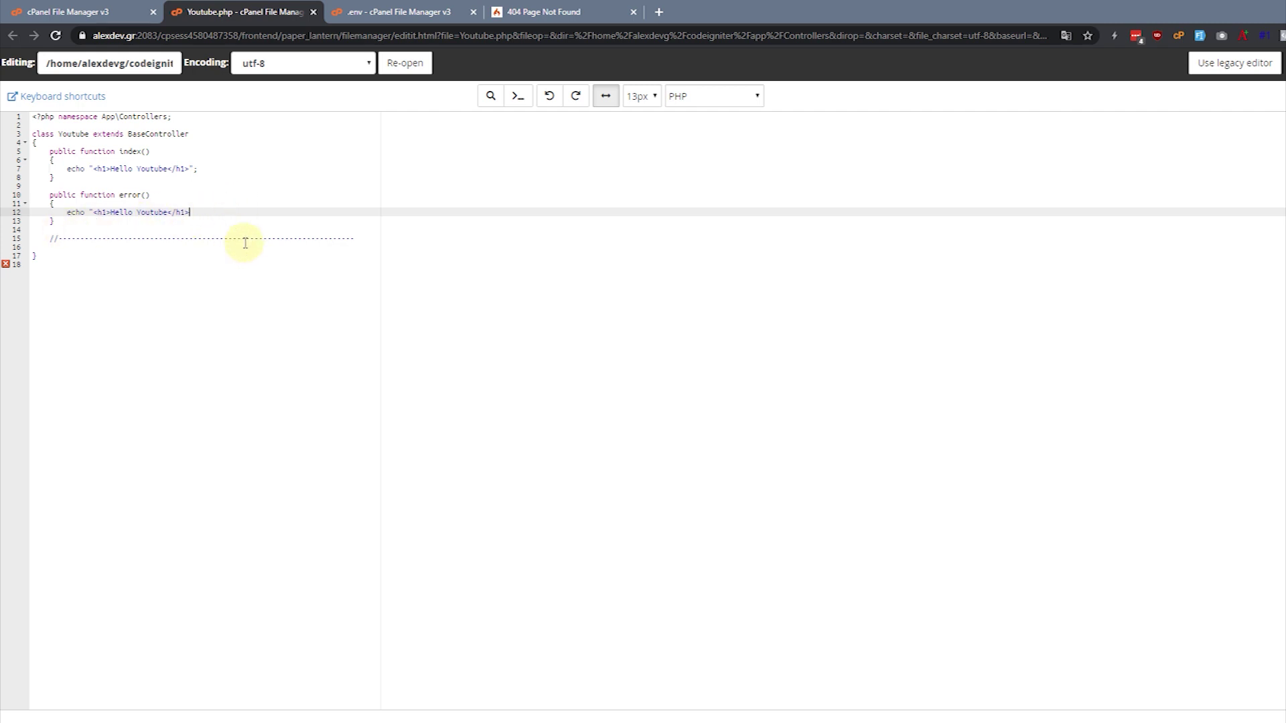
key(ctrl+s)
click(764, 574)
click(1252, 69)
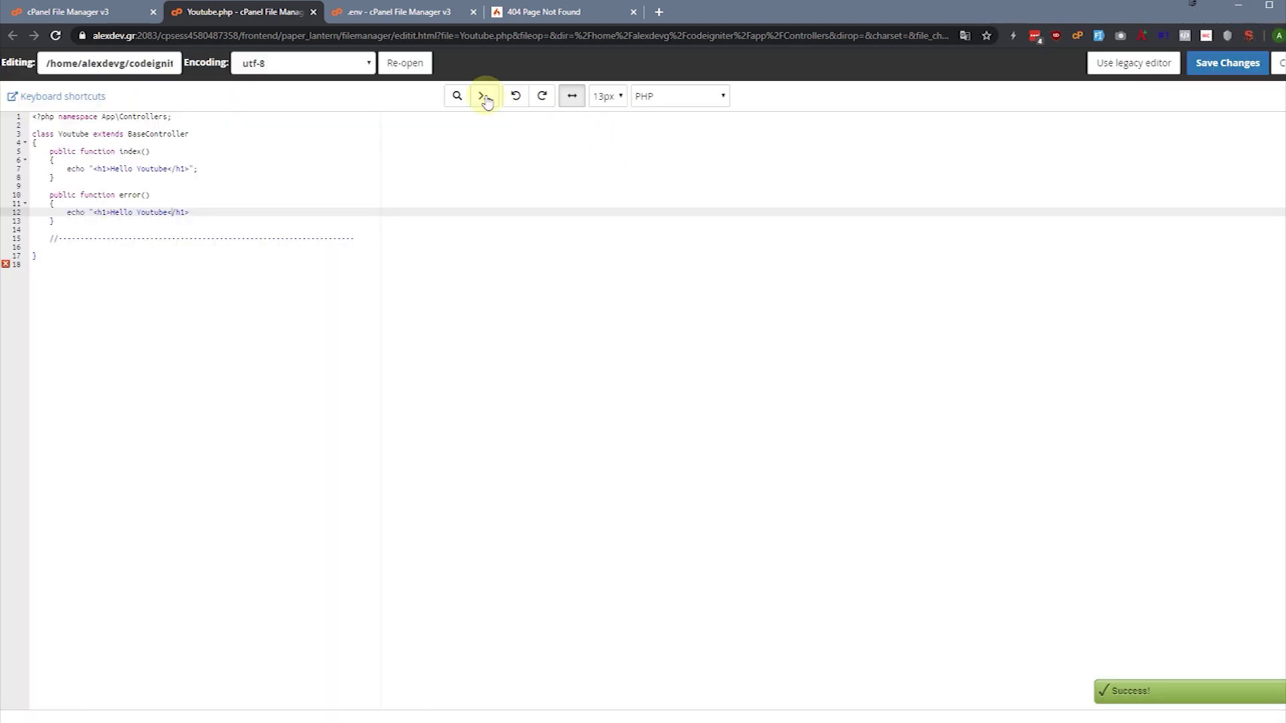
- Reload demo.alexdev.gr/youtube/asdasd to check how the live site reports the syntax error
click(496, 12)
click(258, 37)
key(Return)
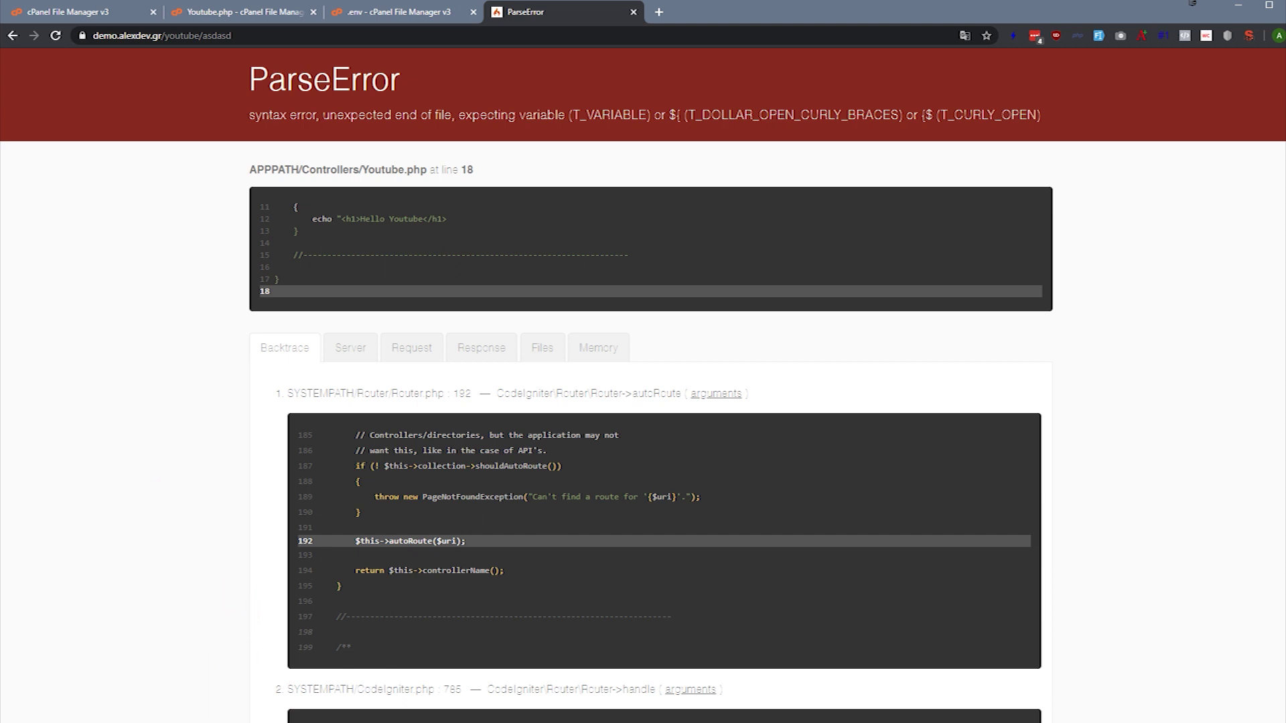
key(alt+Tab)
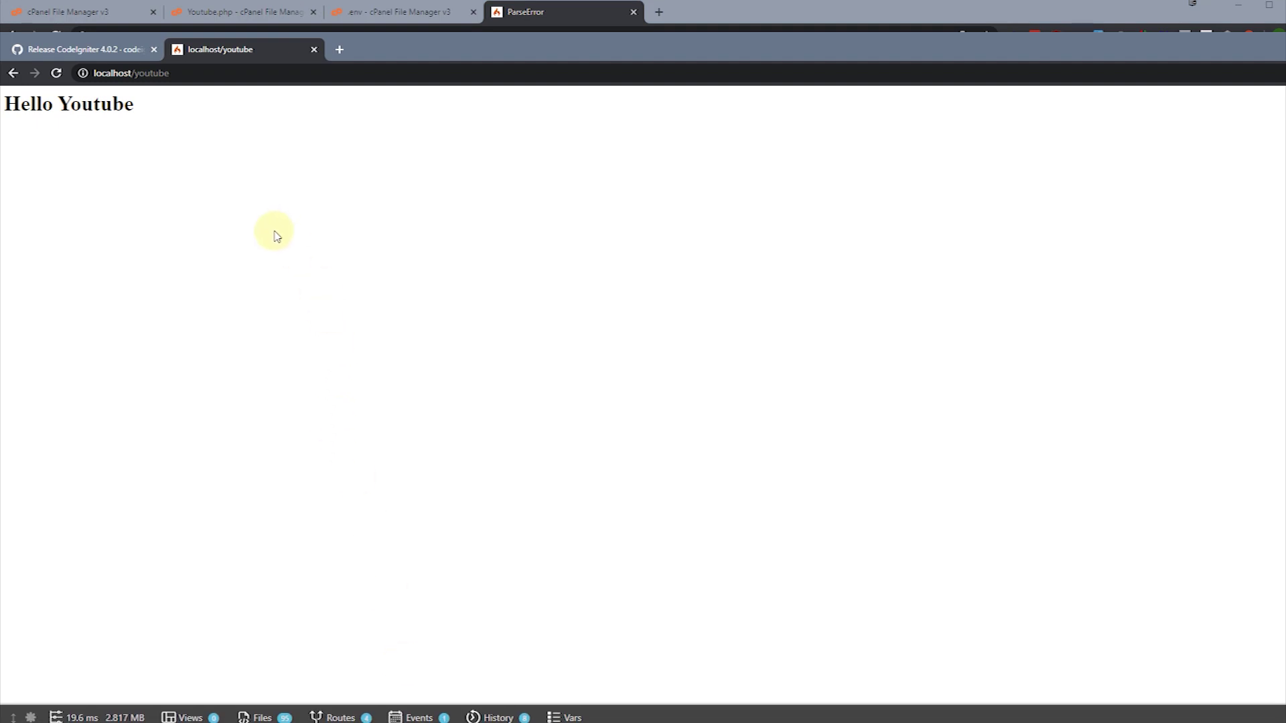
click(580, 14)
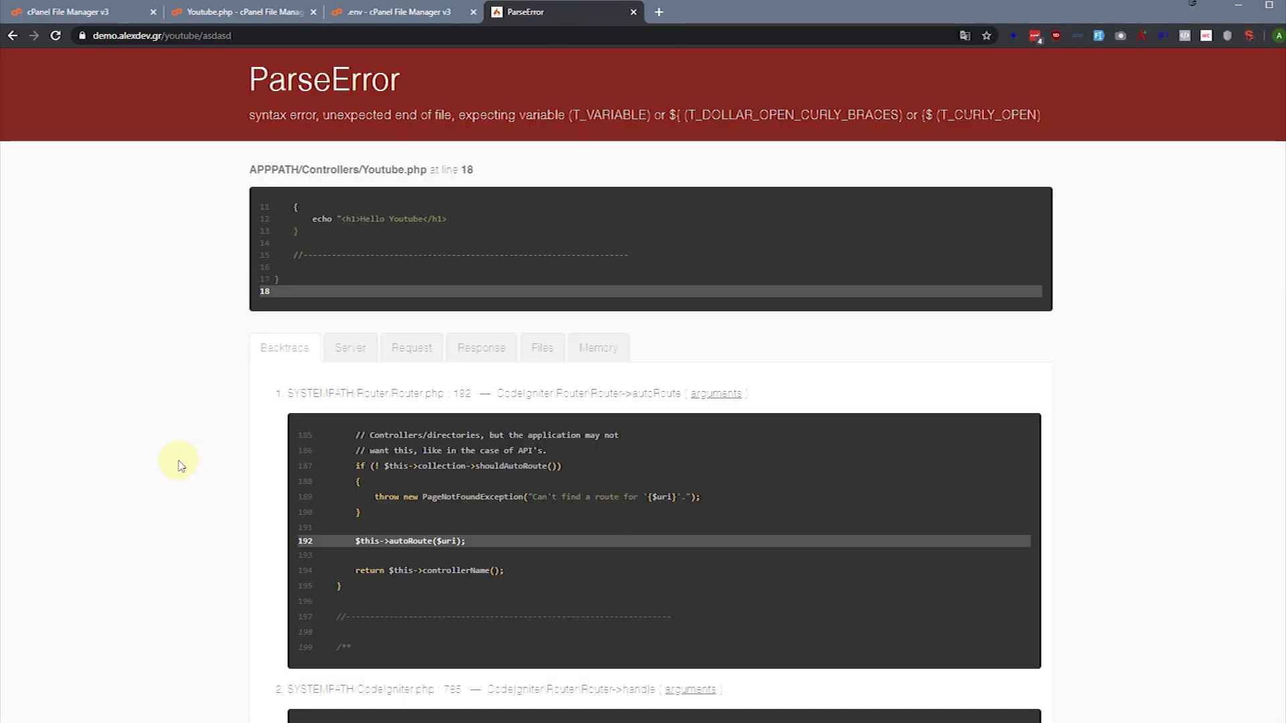
- Return to the server's .env file and save it with CI_ENVIRONMENT set to production
click(390, 15)
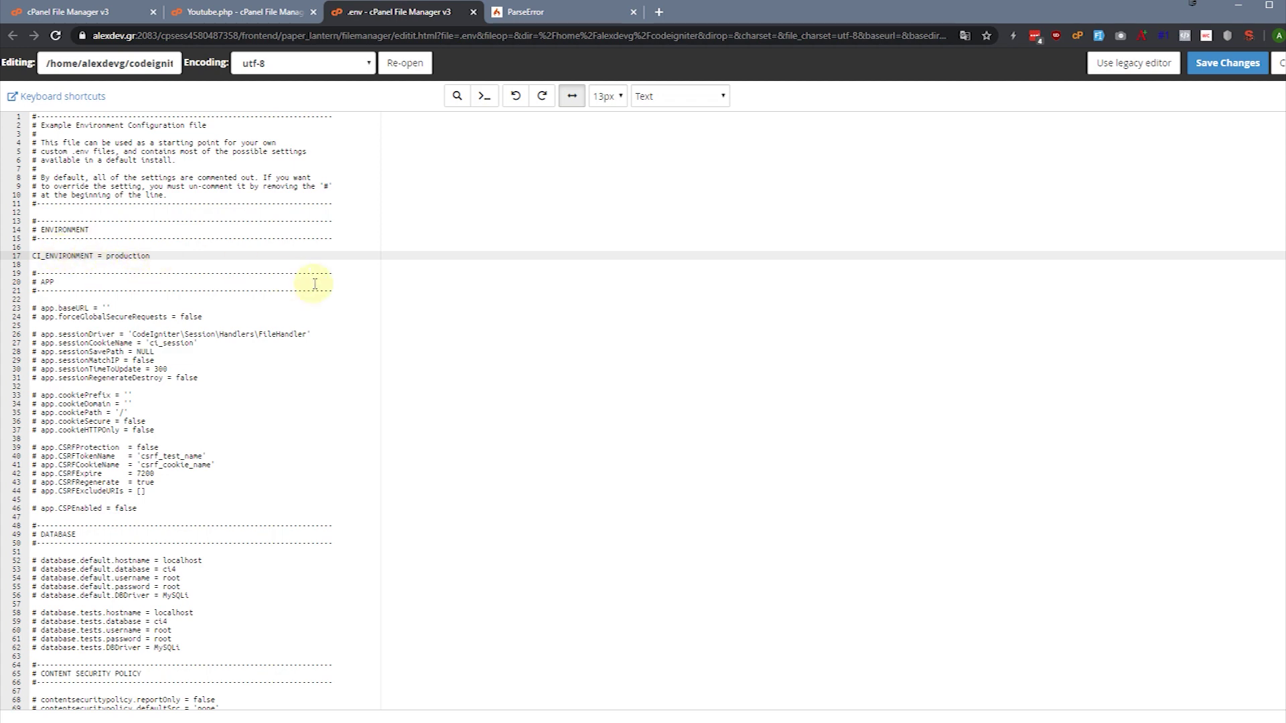
key(ctrl+s)
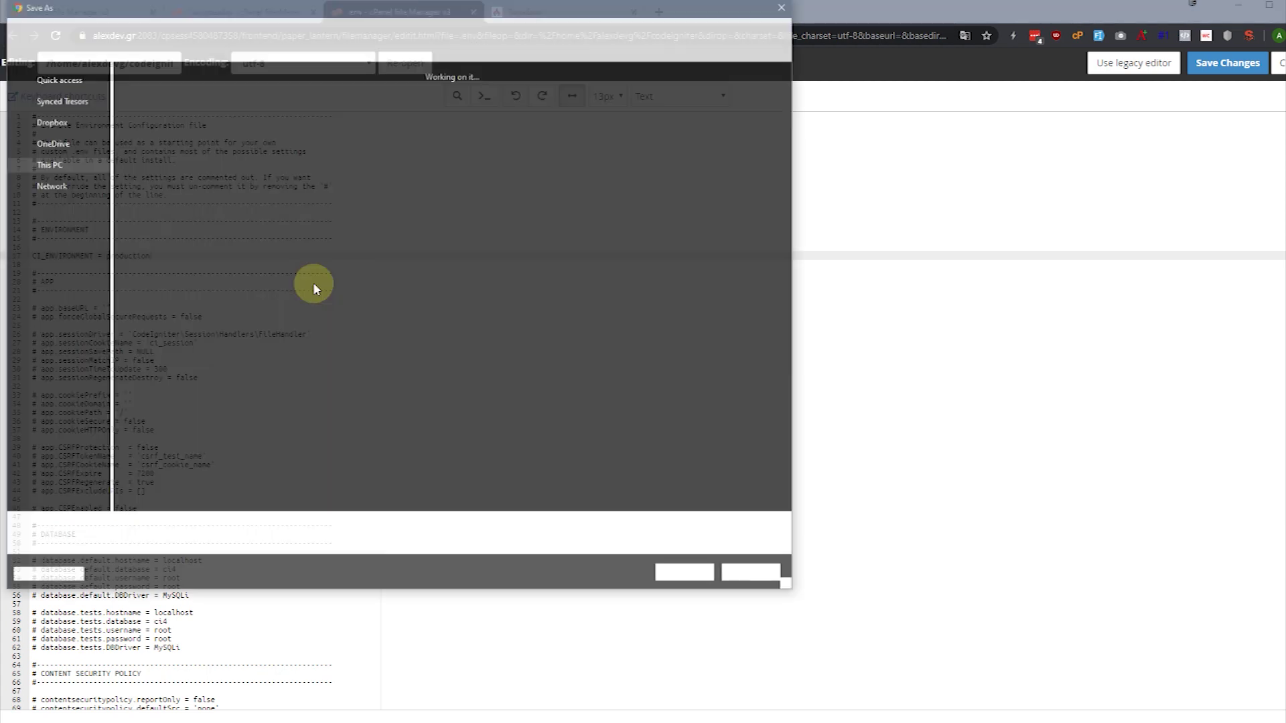
click(755, 574)
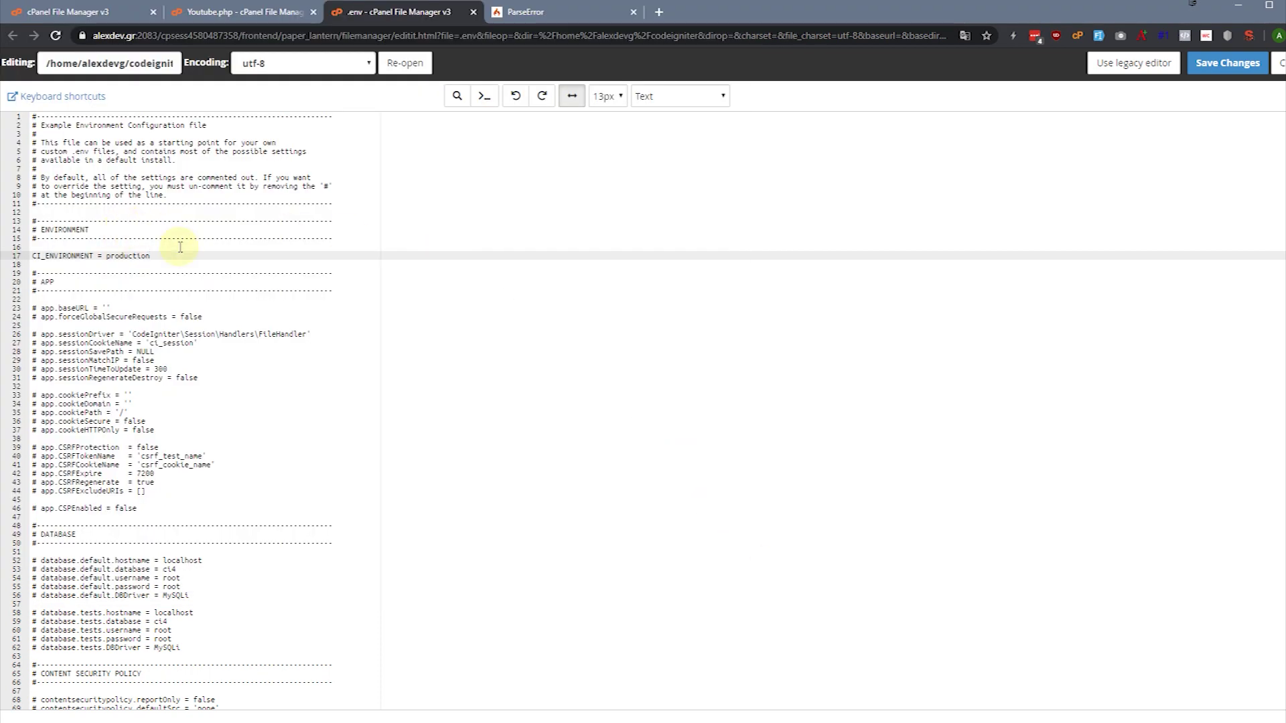
click(1193, 67)
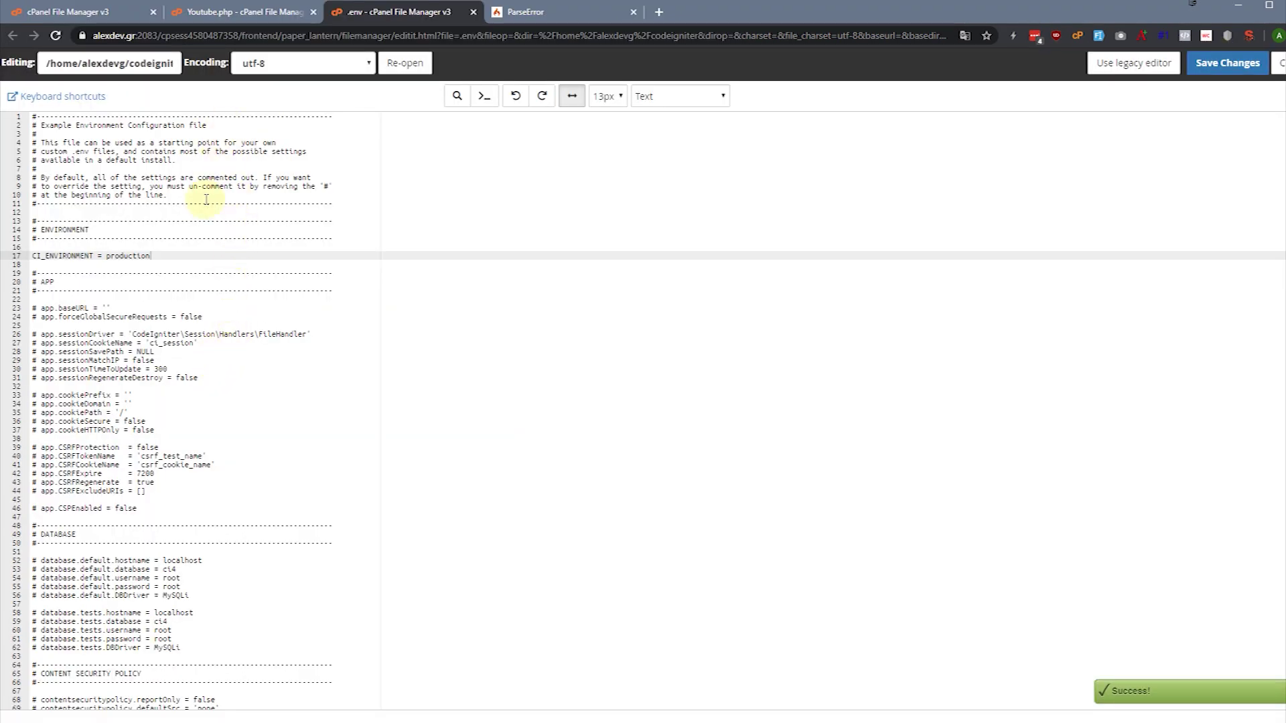
- Reload the live error page to check its output with the saved production setting
click(232, 14)
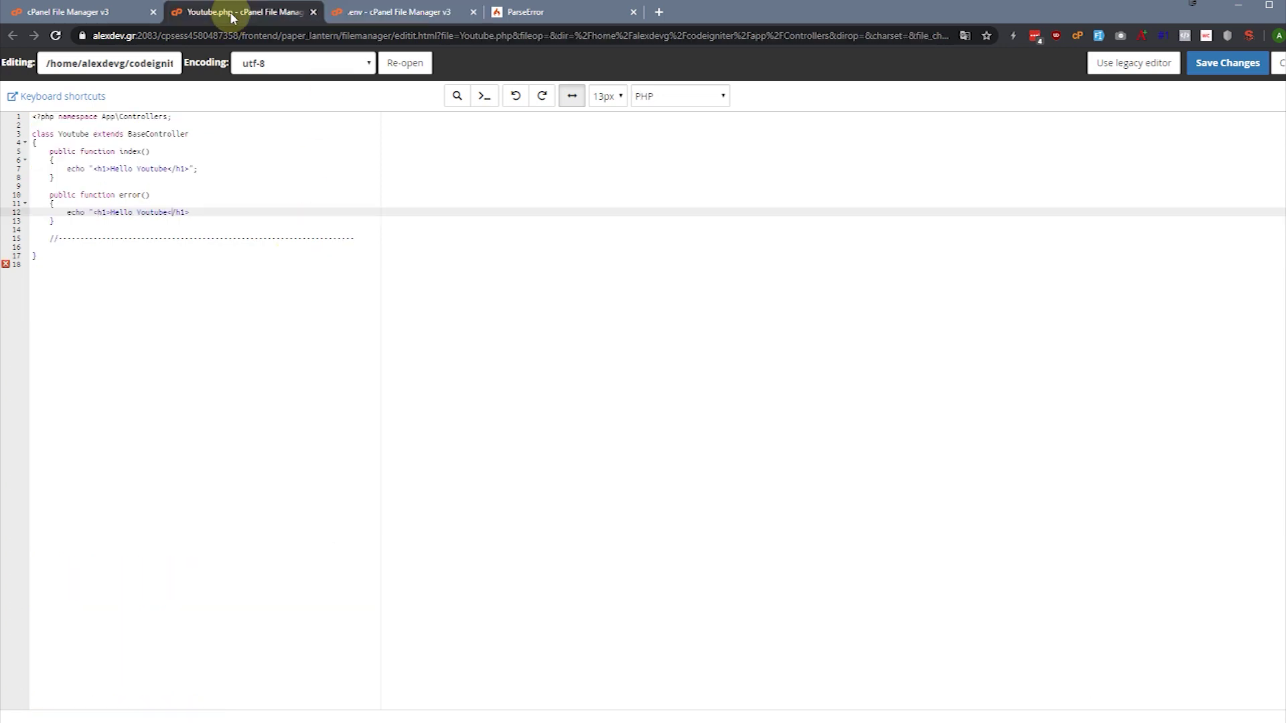
click(372, 13)
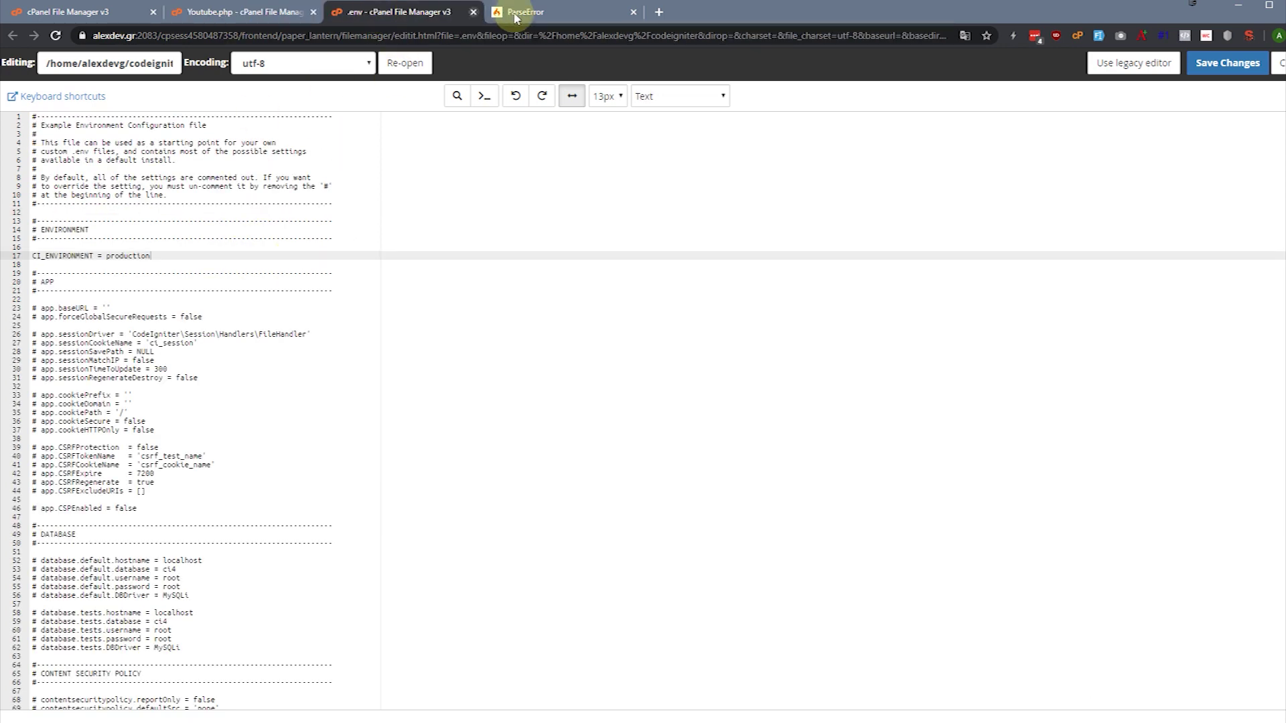
click(515, 18)
click(56, 36)
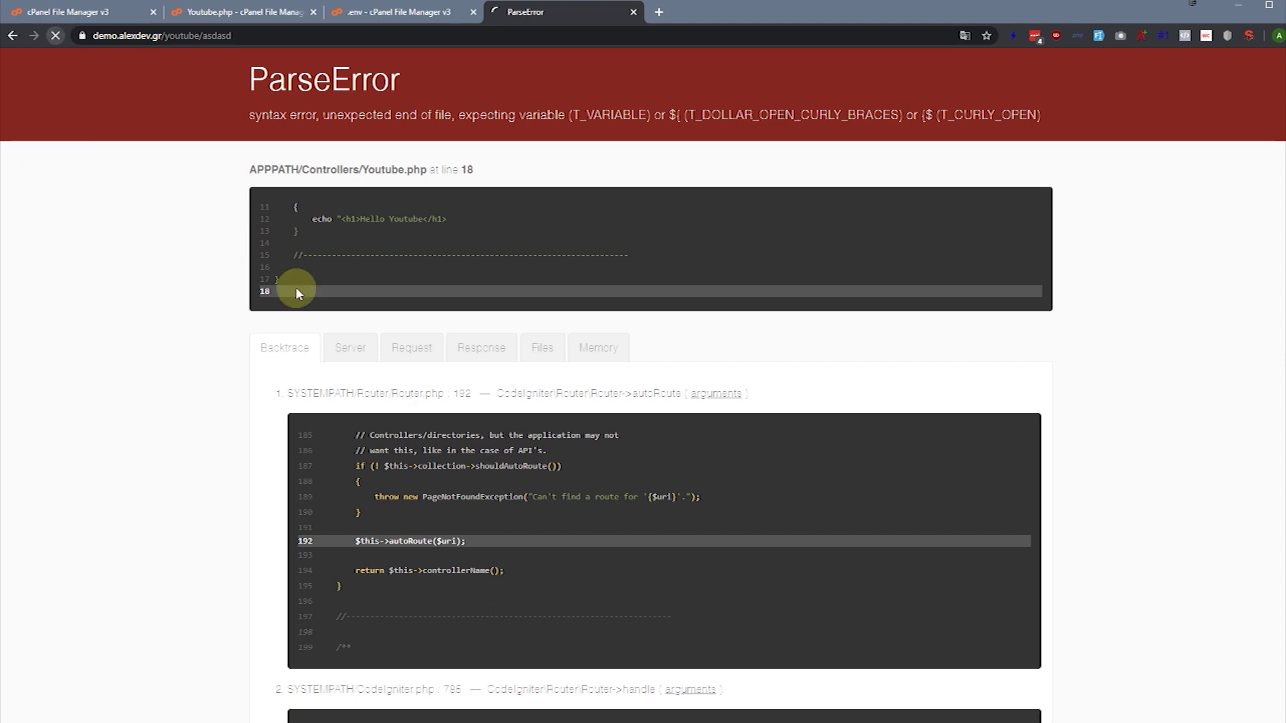
drag(560, 253, 984, 351)
click(817, 483)
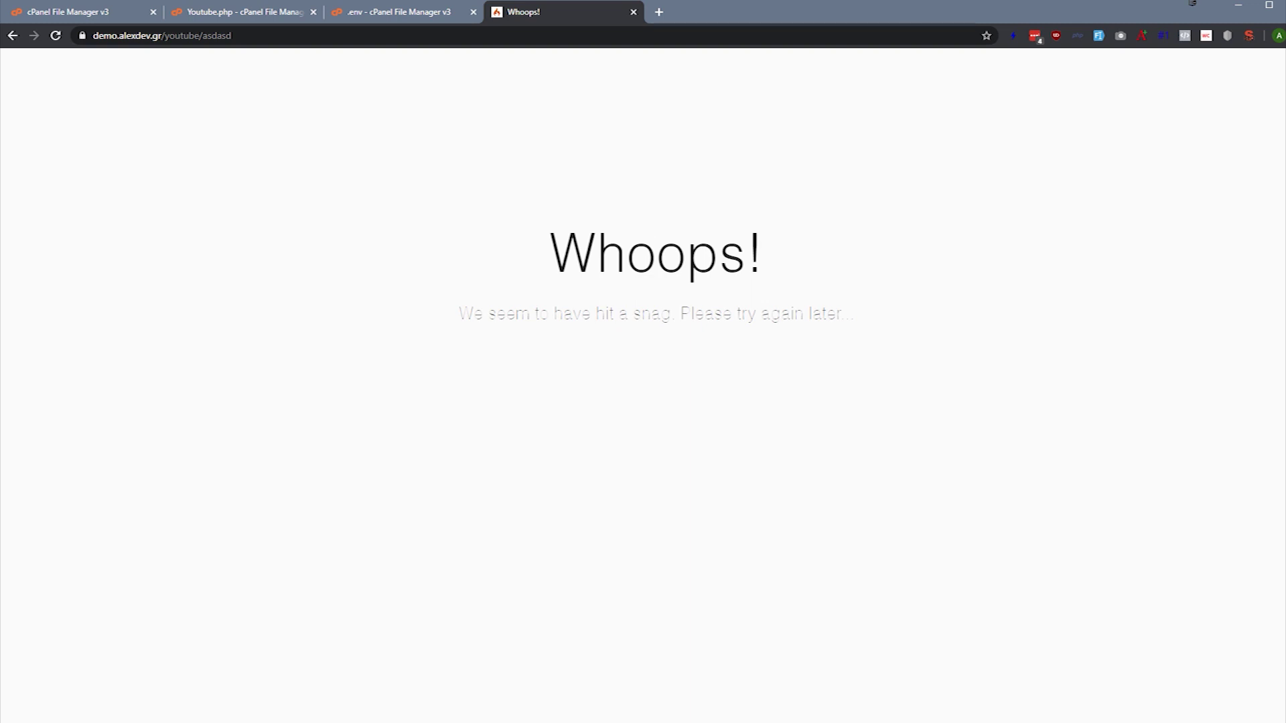
- Open App.php from the server's codeigniter/app/Config folder for editing
click(365, 12)
click(252, 20)
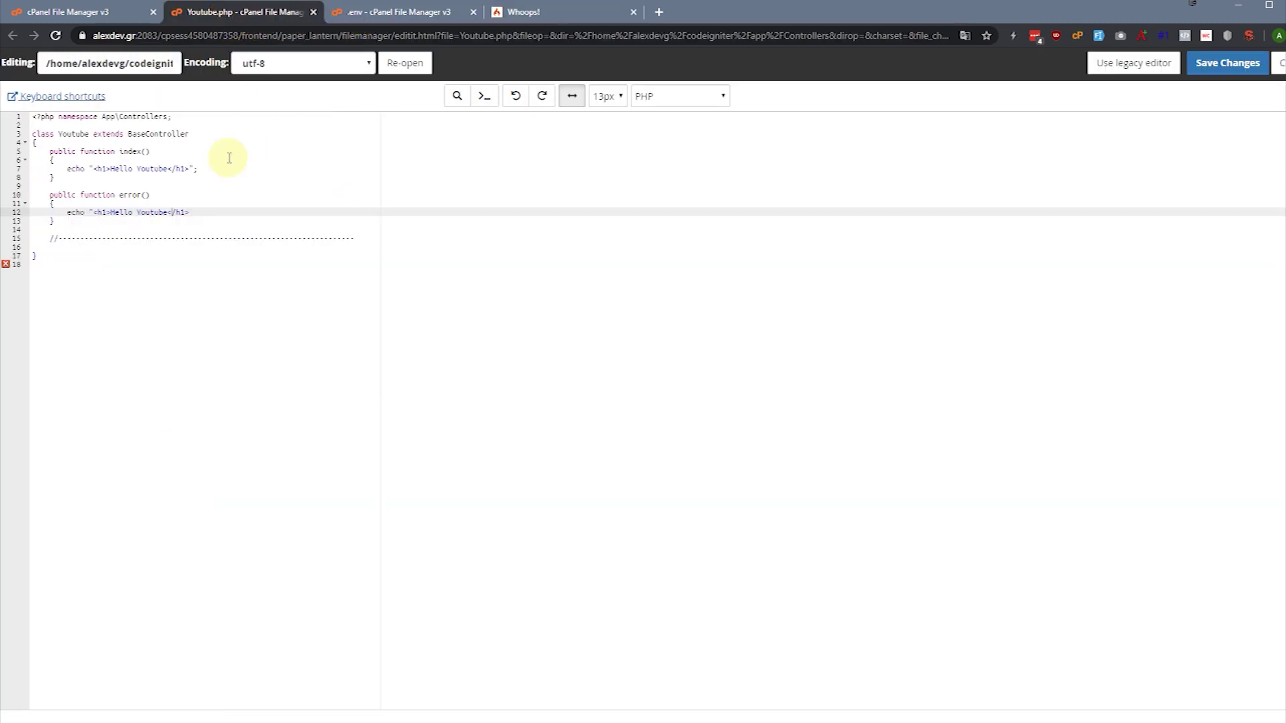
click(112, 20)
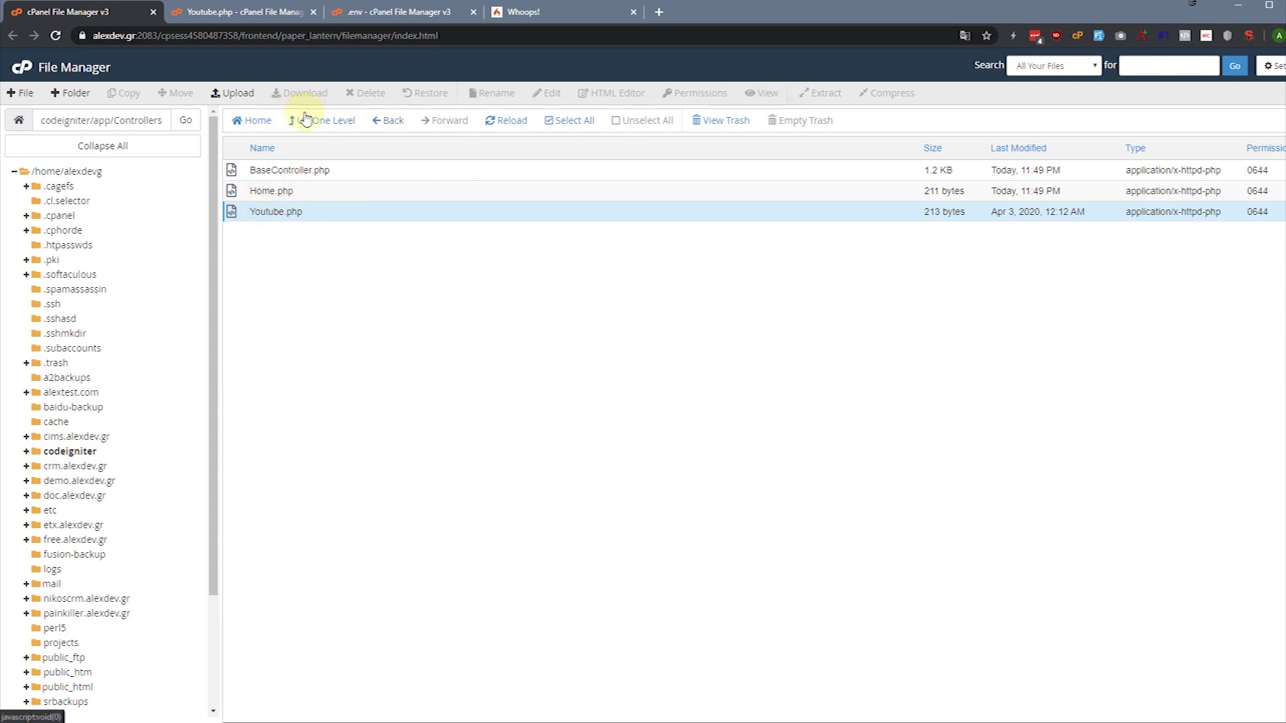
click(325, 122)
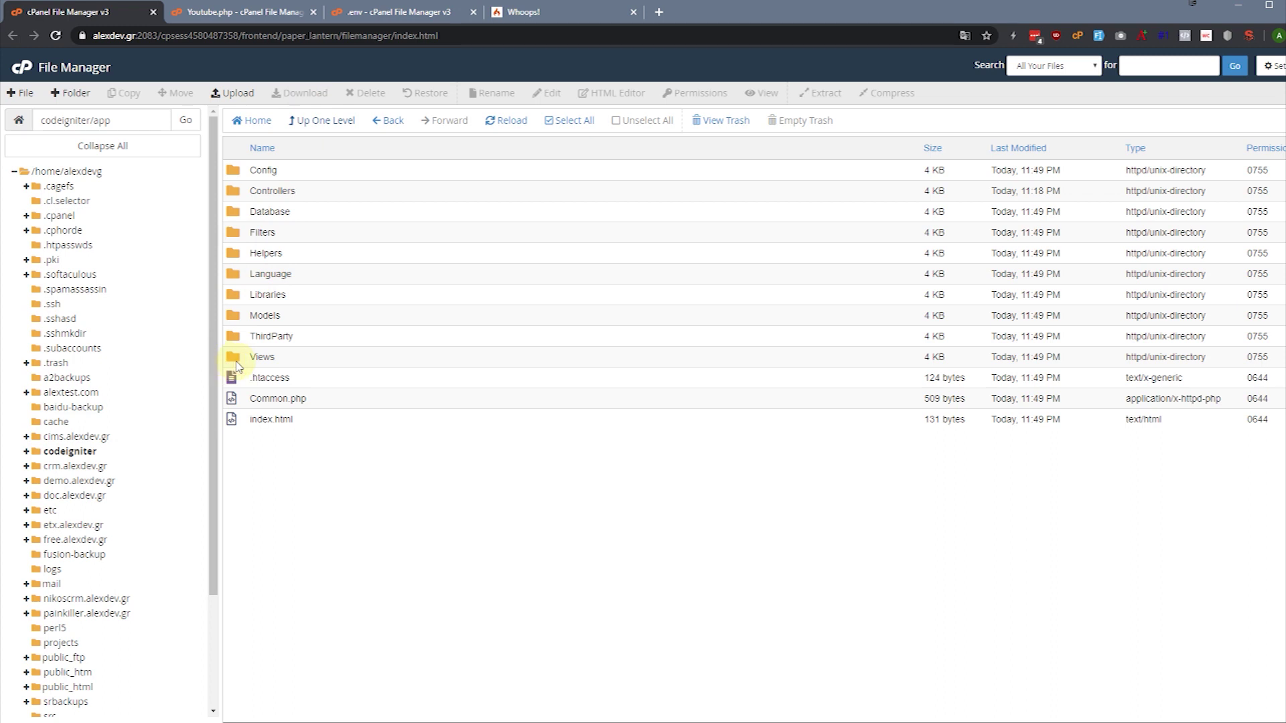
double_click(232, 171)
right_click(233, 193)
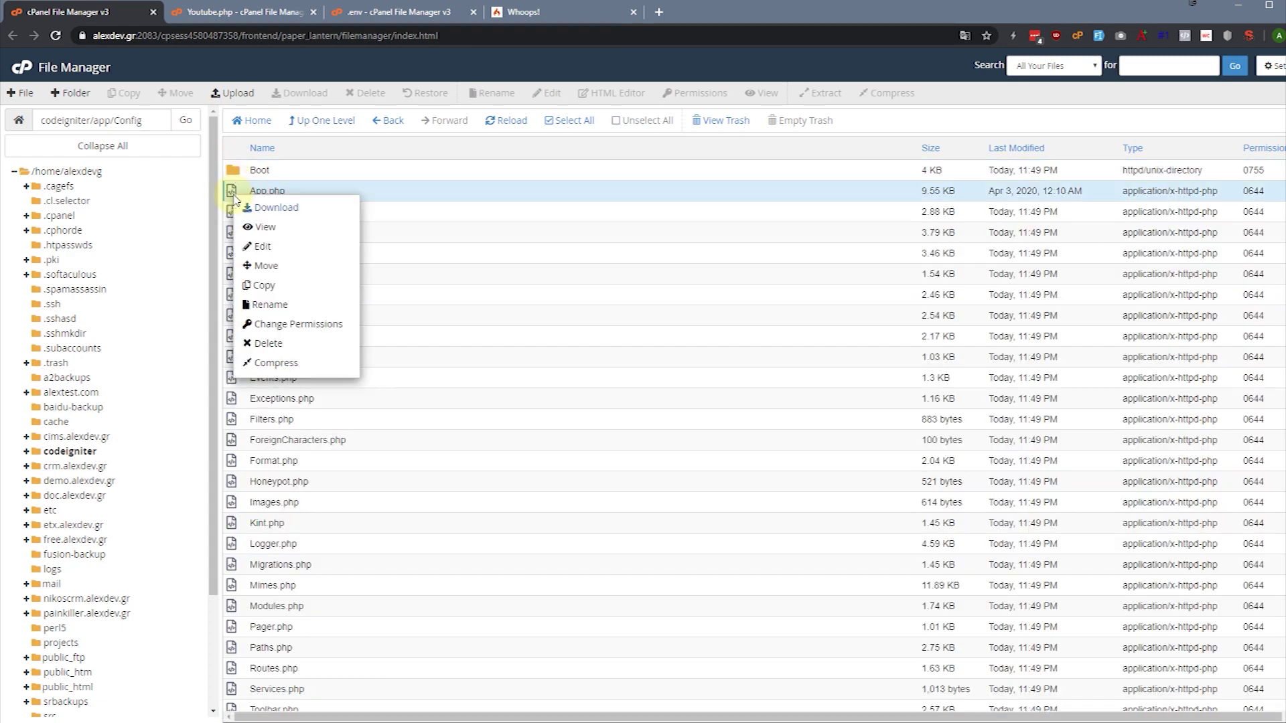
click(284, 248)
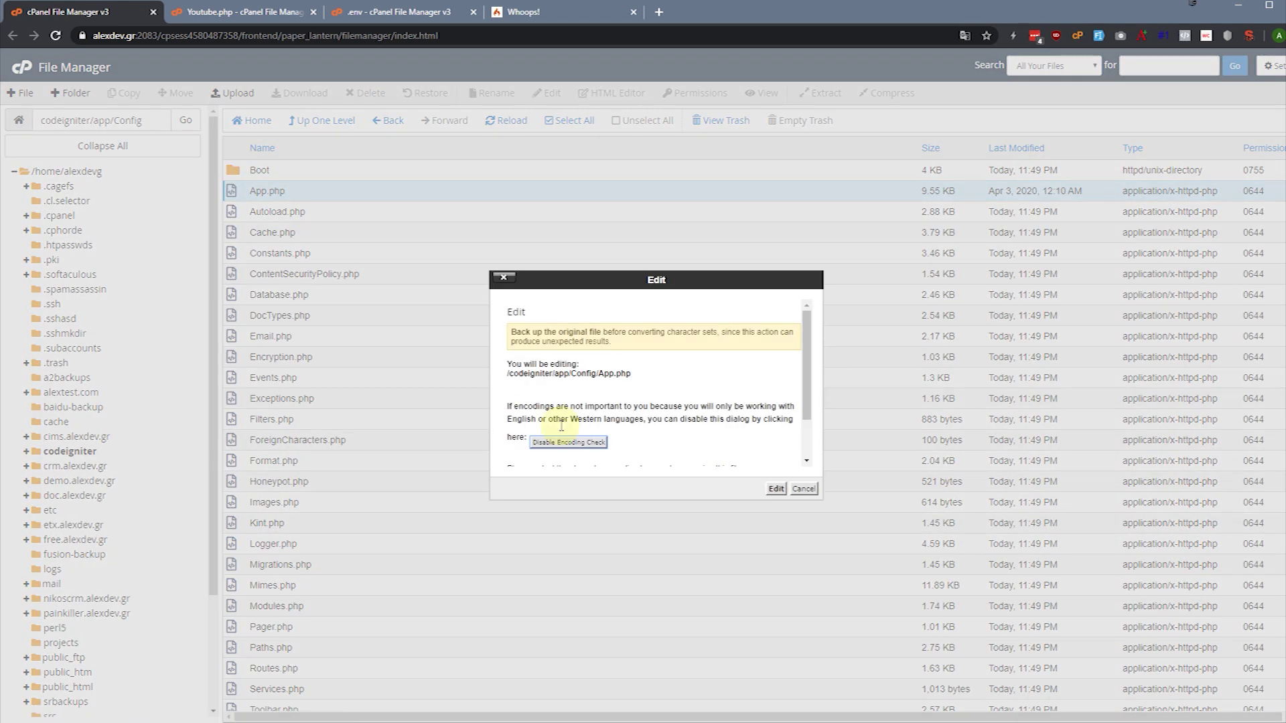
click(776, 490)
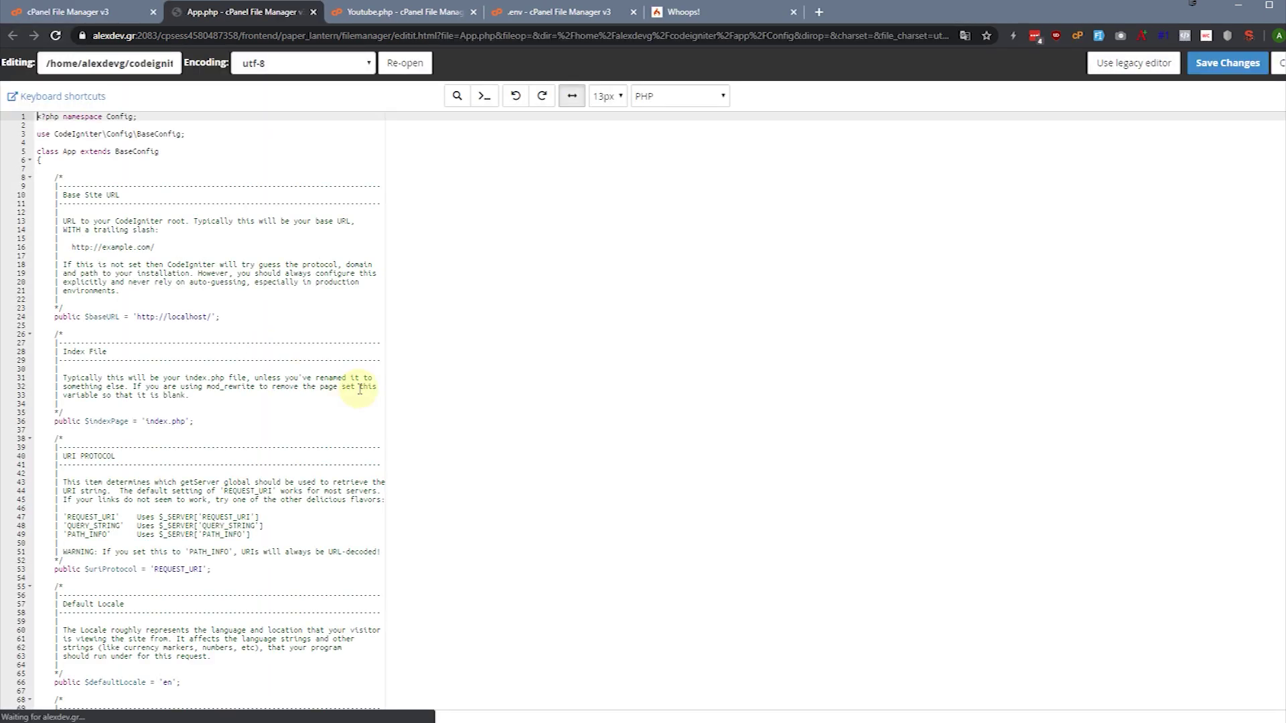
drag(137, 317, 216, 315)
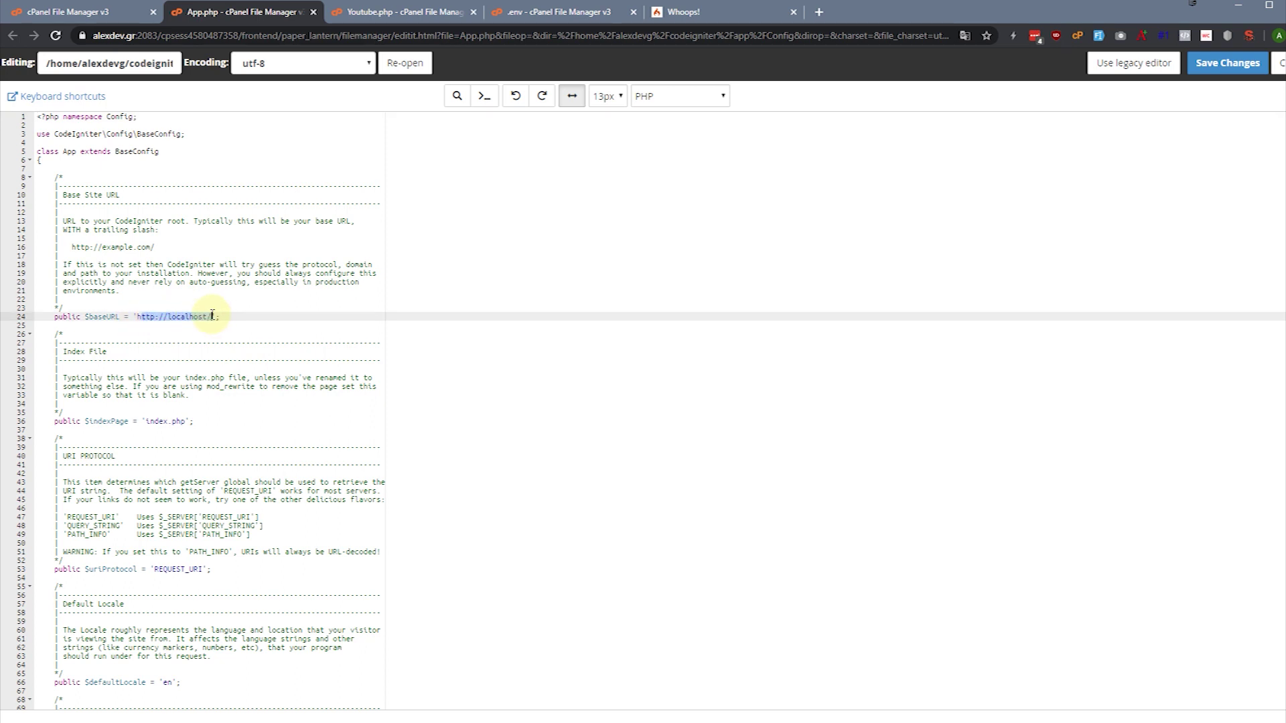
text(t)
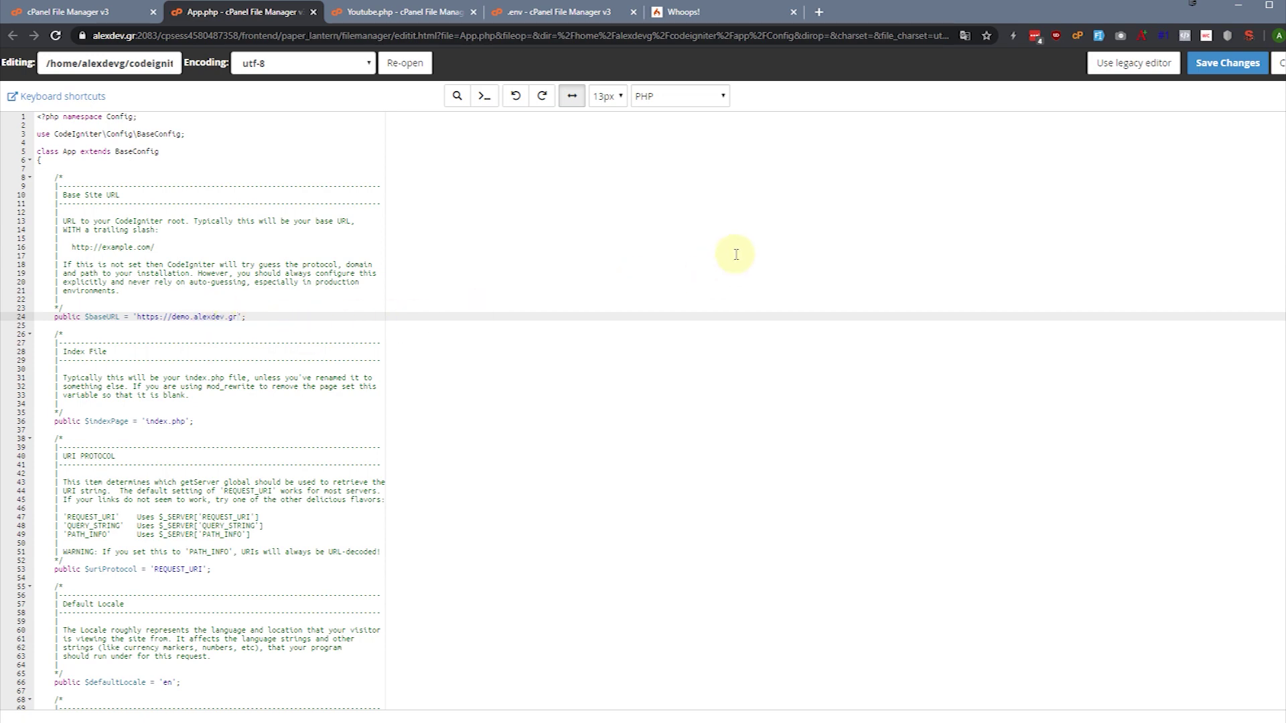
click(1228, 63)
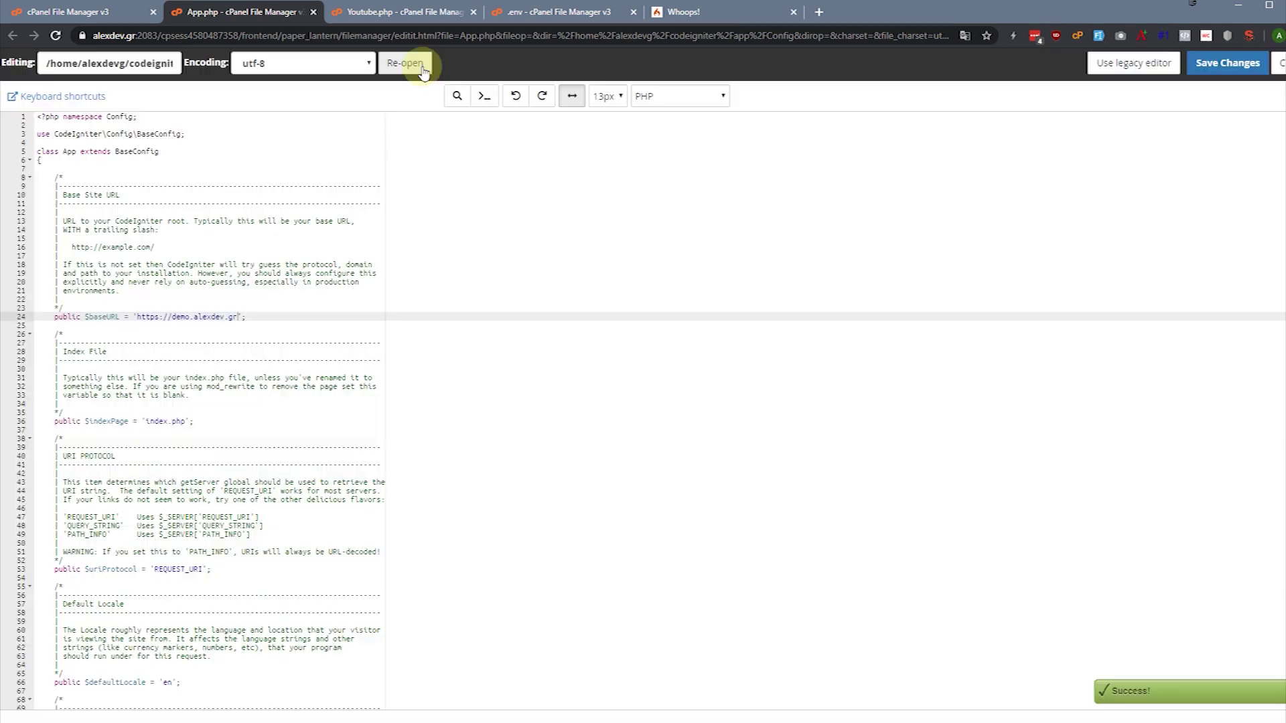
- Reload demo.alexdev.gr/youtube/asdasd on the live site, and load demo.alexdev.gr/youtube without the extra segment
click(684, 12)
click(389, 41)
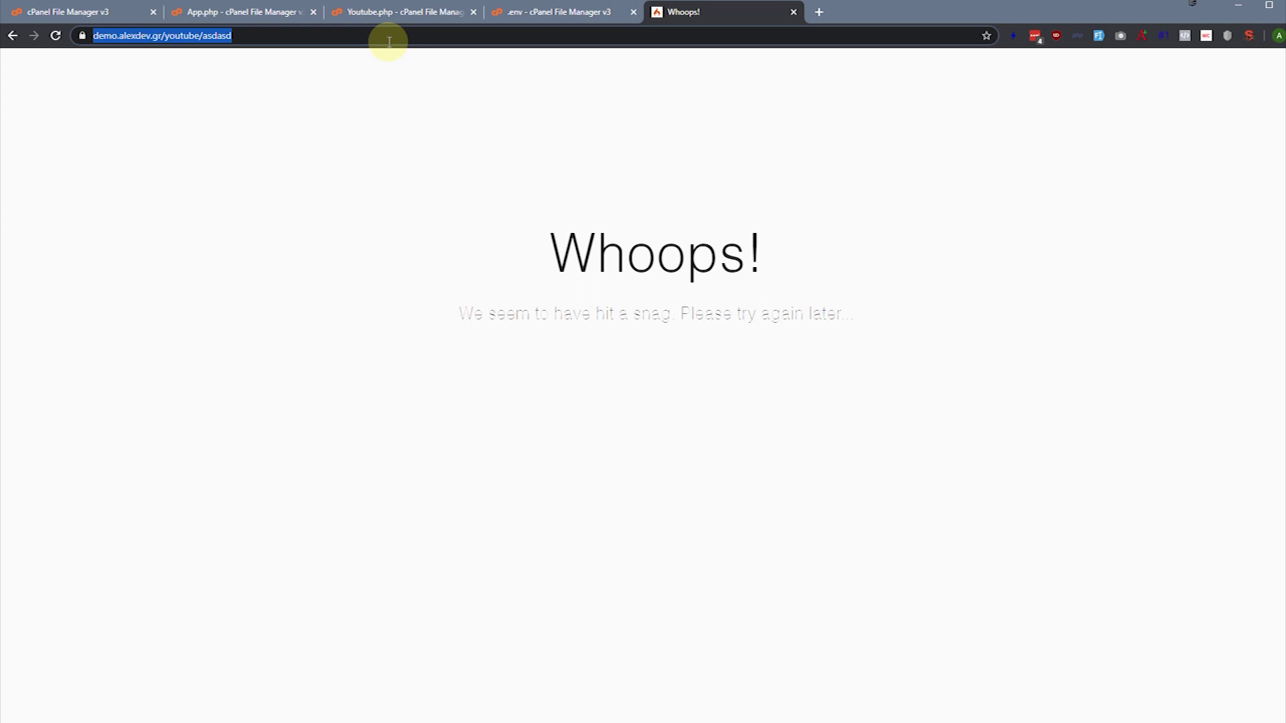
key(Return)
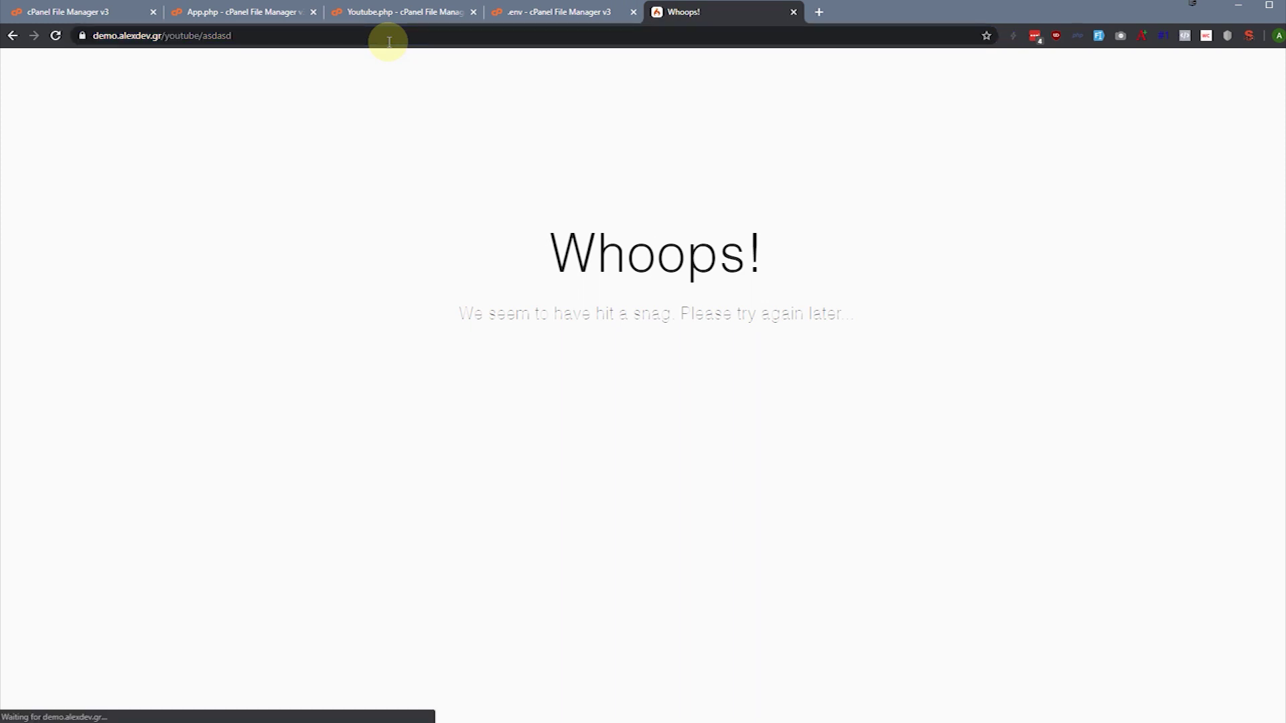
double_click(245, 36)
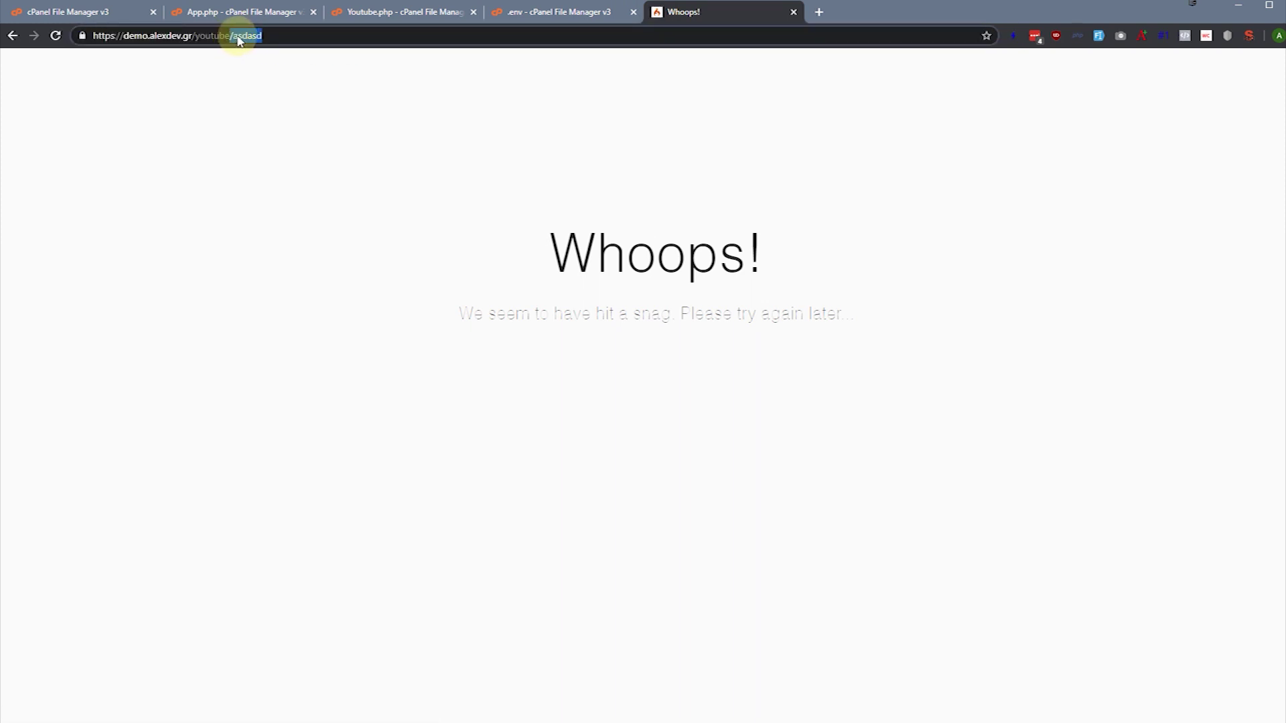
key(BackSpace)
key(Return)
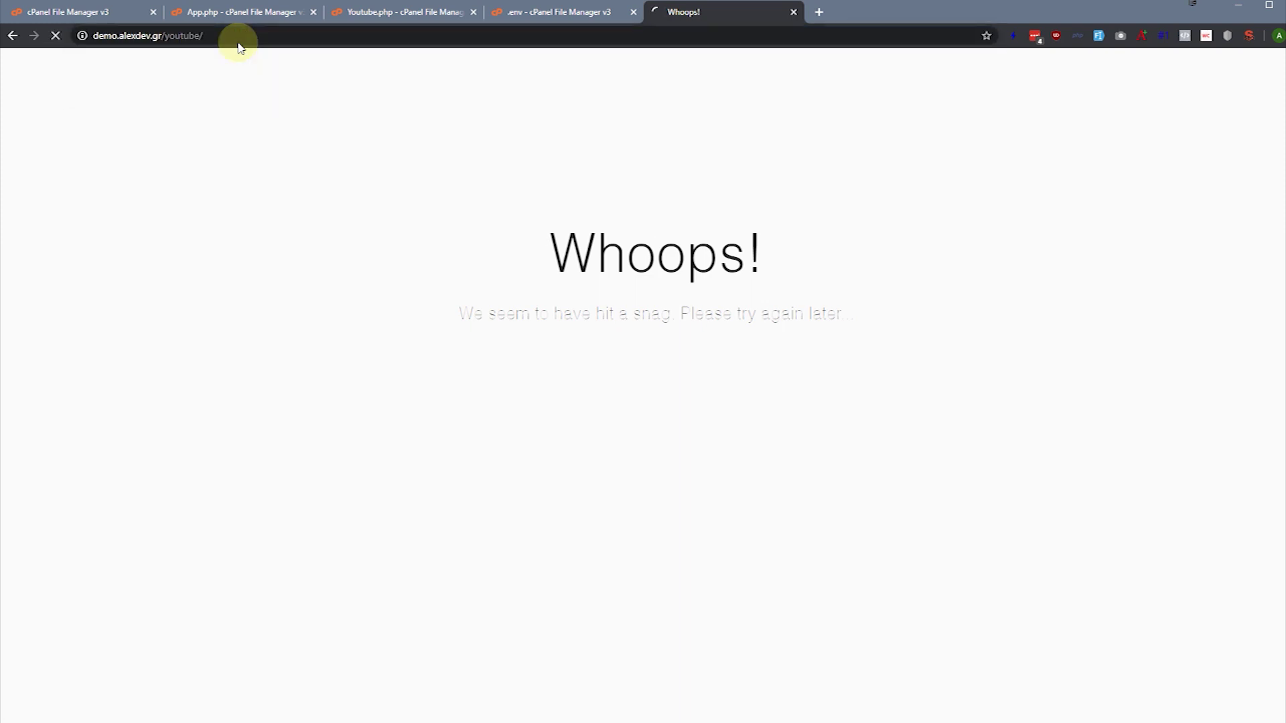
click(239, 43)
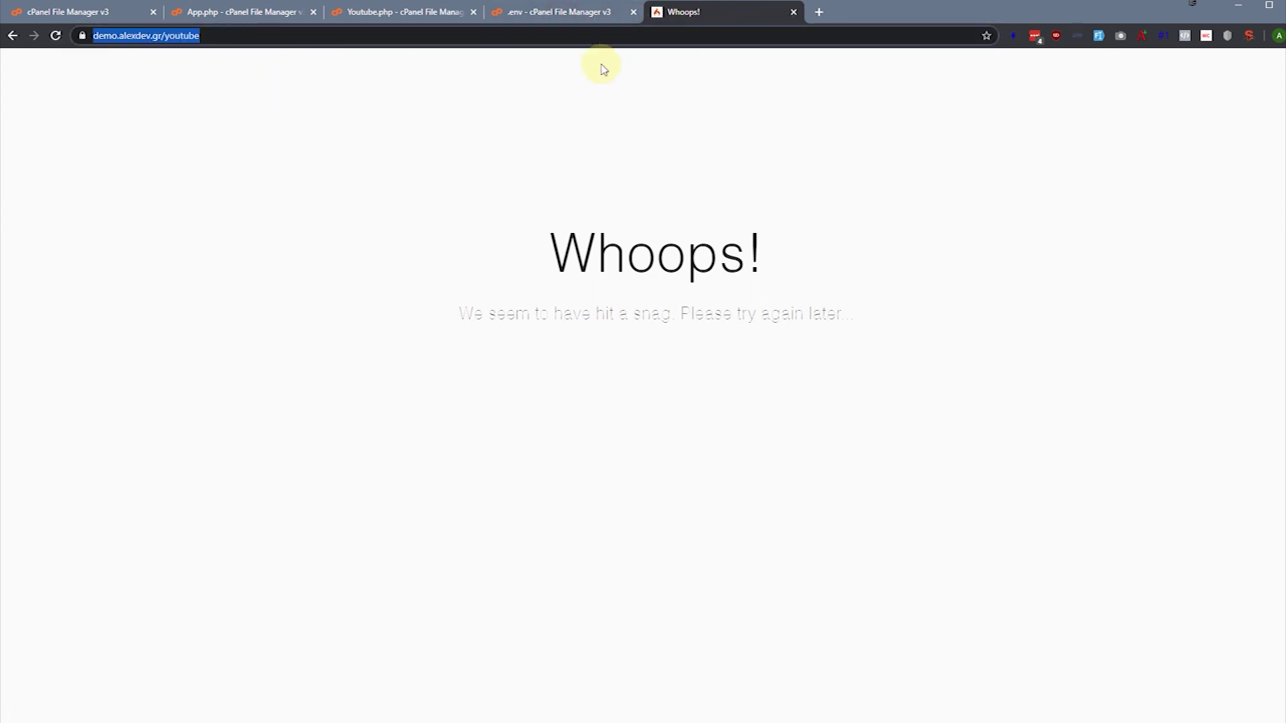
- Load demo.alexdev.gr/youtube again on the live site to check its output
click(283, 219)
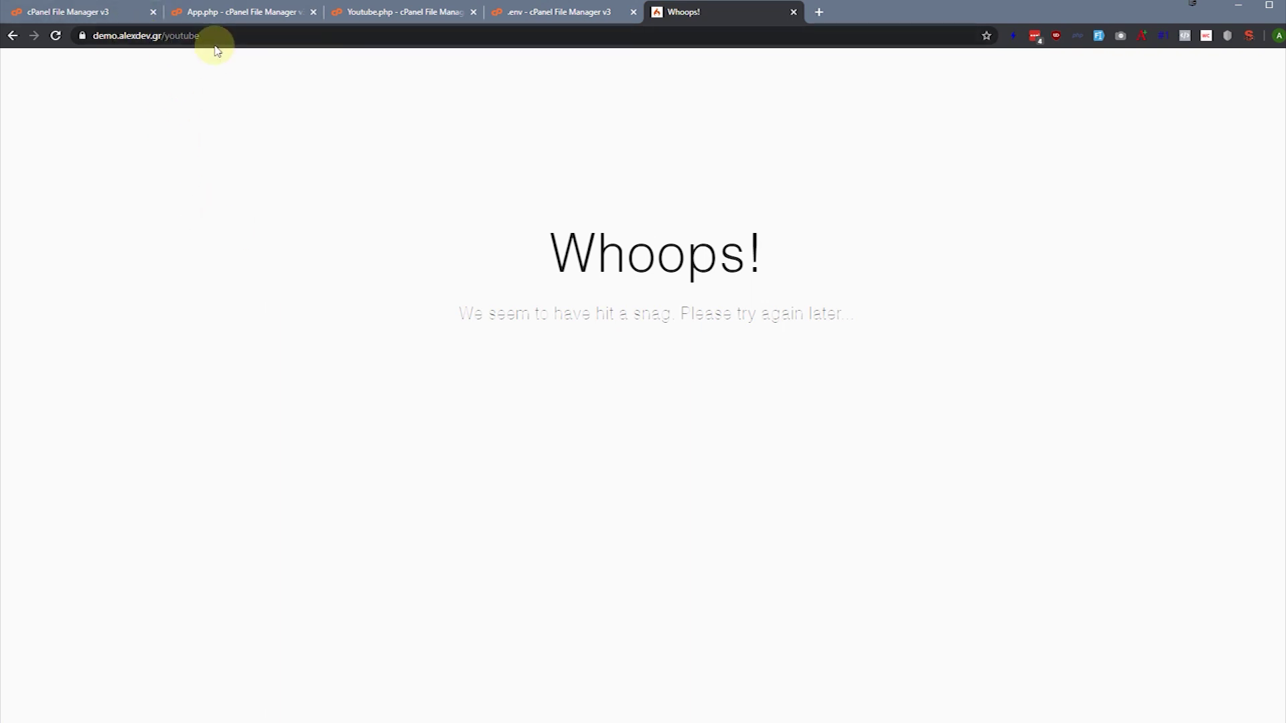
click(192, 40)
key(Return)
- Delete the extra code below the index() function in the server's Youtube.php controller, keeping the dashed comment line
click(544, 25)
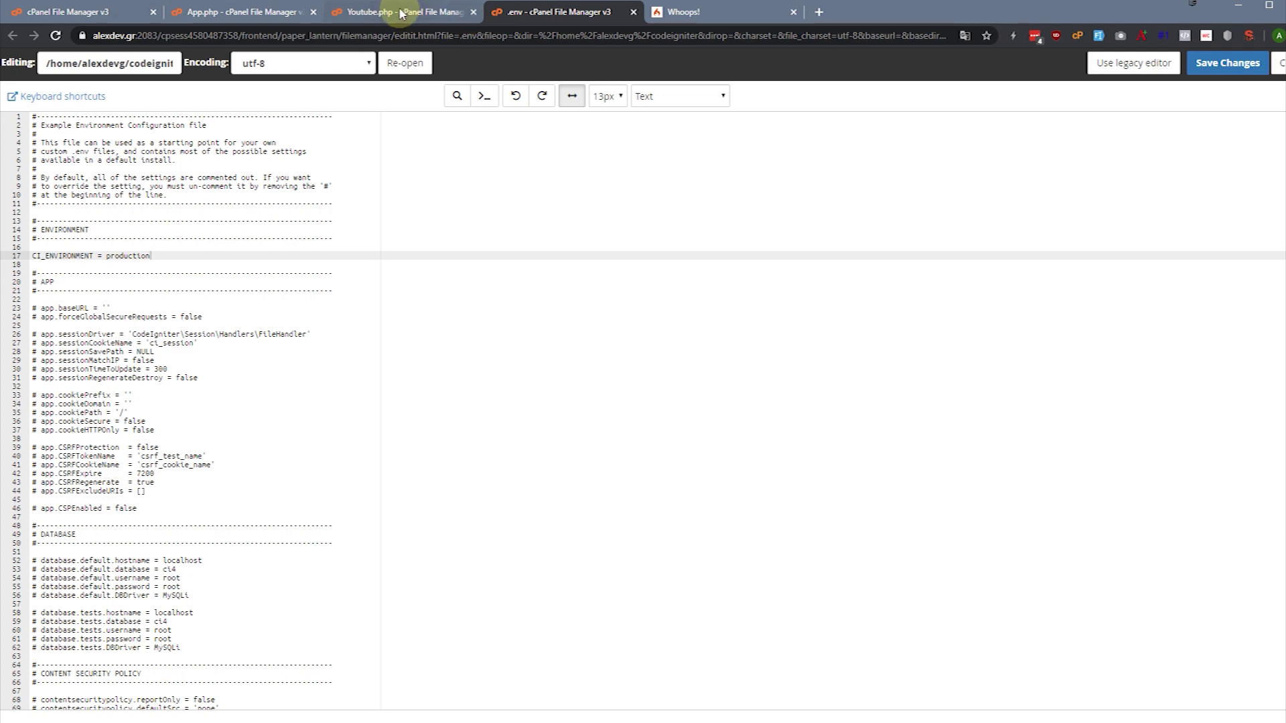
click(401, 12)
click(200, 212)
drag(82, 227, 34, 192)
key(BackSpace)
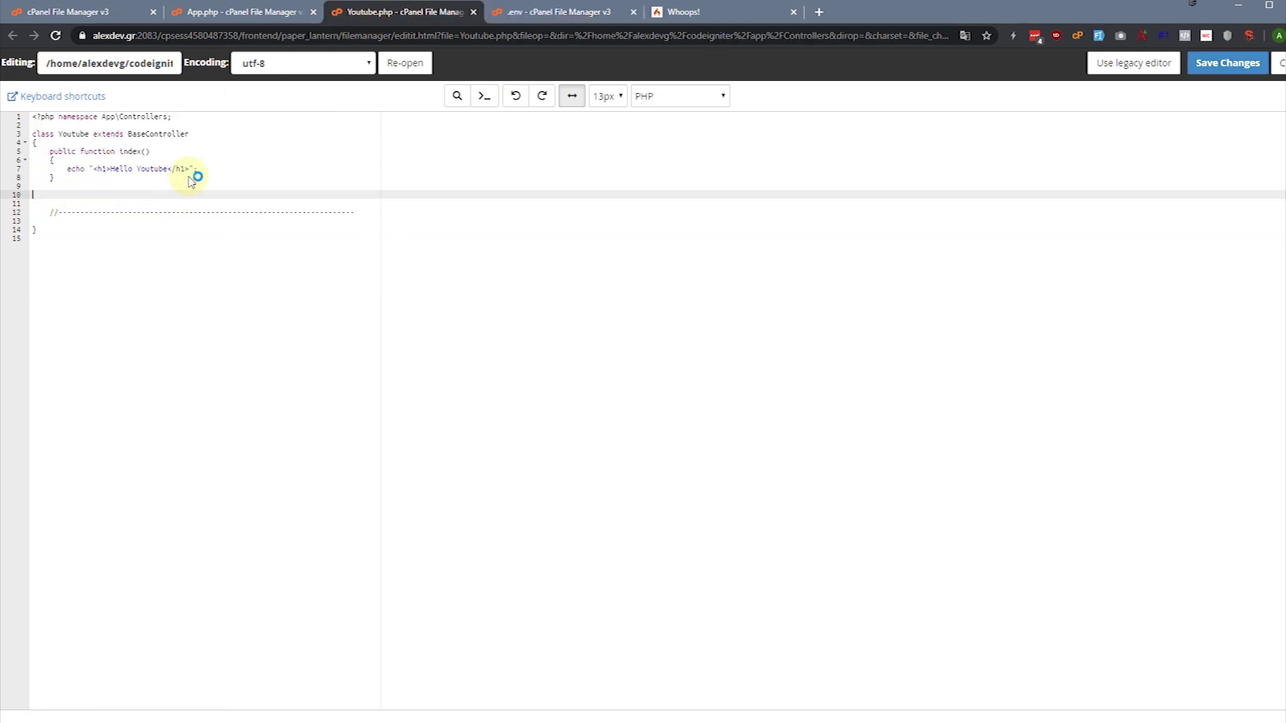
key(ctrl+s)
click(755, 576)
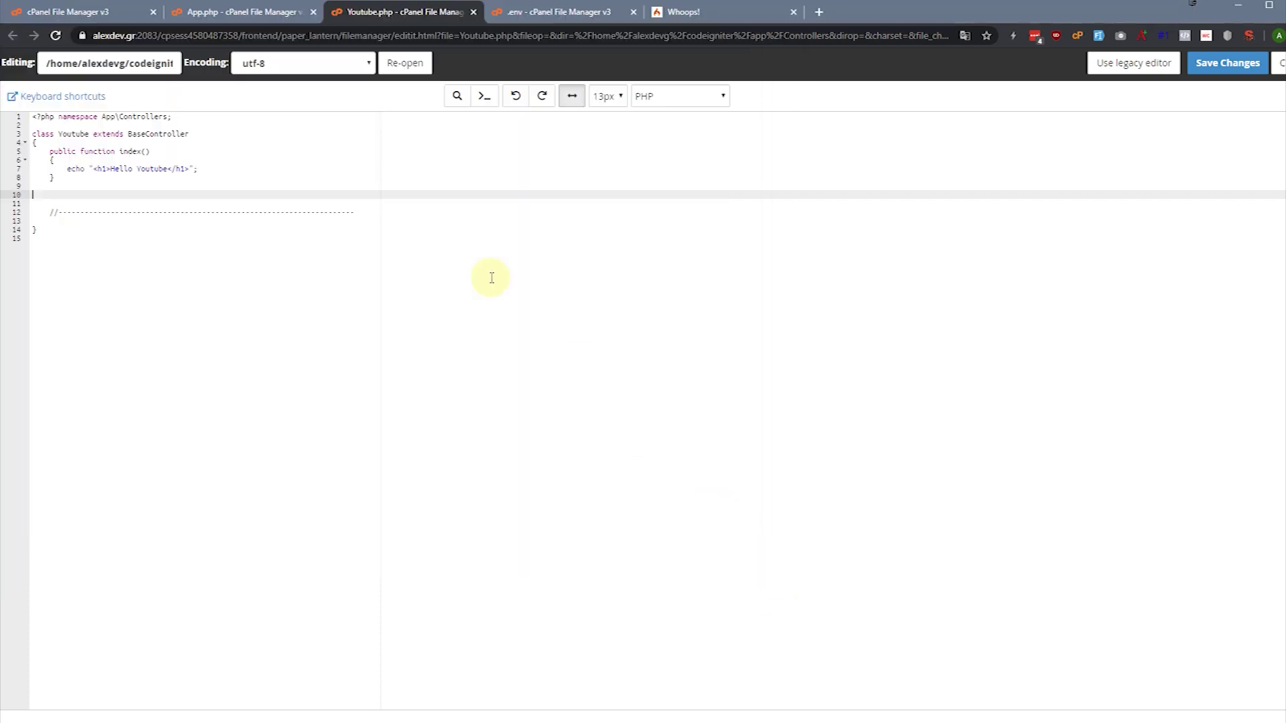
- Duplicate the echo "<h1>Hello Youtube</h1>"; line directly below itself inside index()
drag(199, 169, 69, 168)
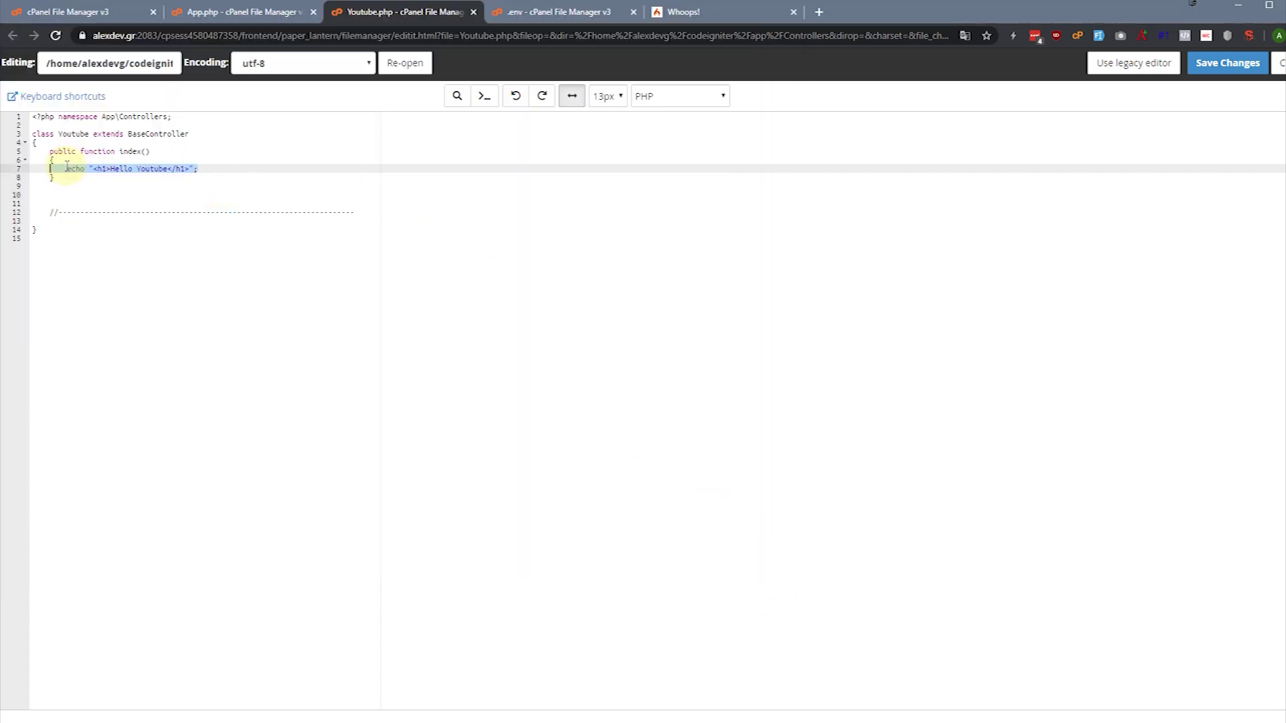
click(228, 167)
key(Return)
key(ctrl+v)
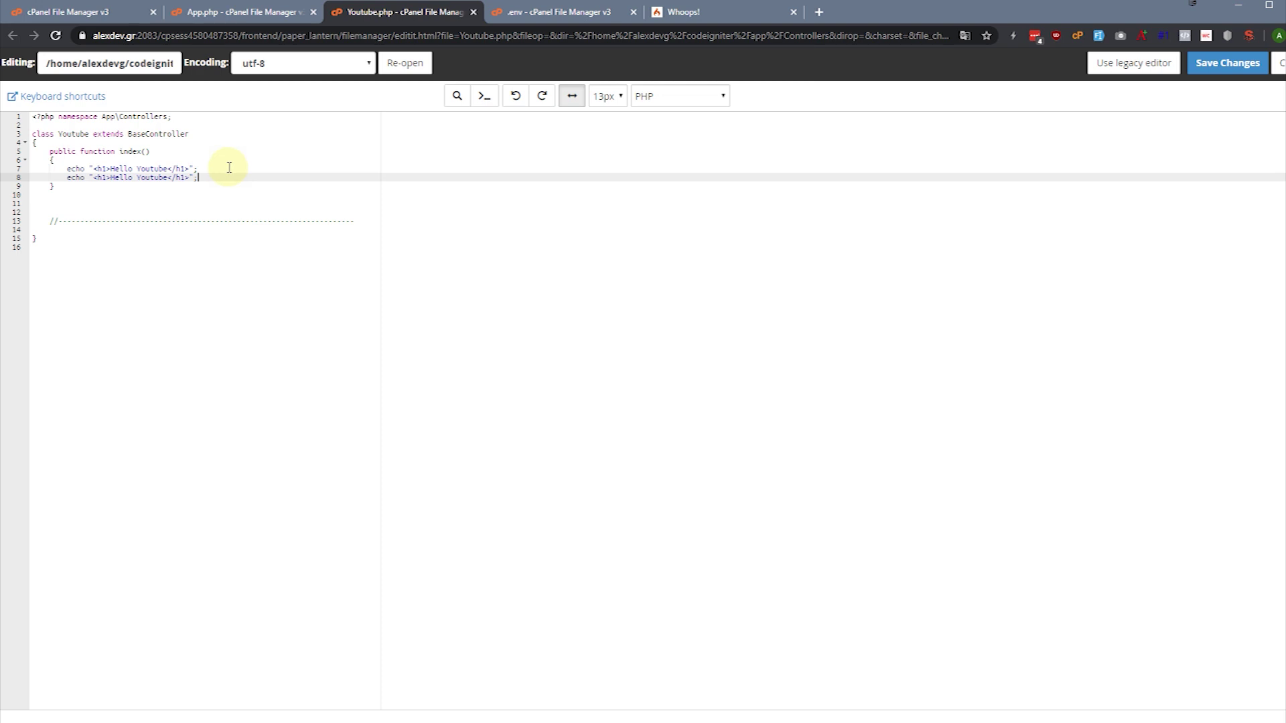
- Change the duplicated echo line to an h2 heading reading "Thank you for watching."
click(106, 178)
key(BackSpace)
text(2)
key(BackSpace)
text(2)
drag(168, 177, 109, 178)
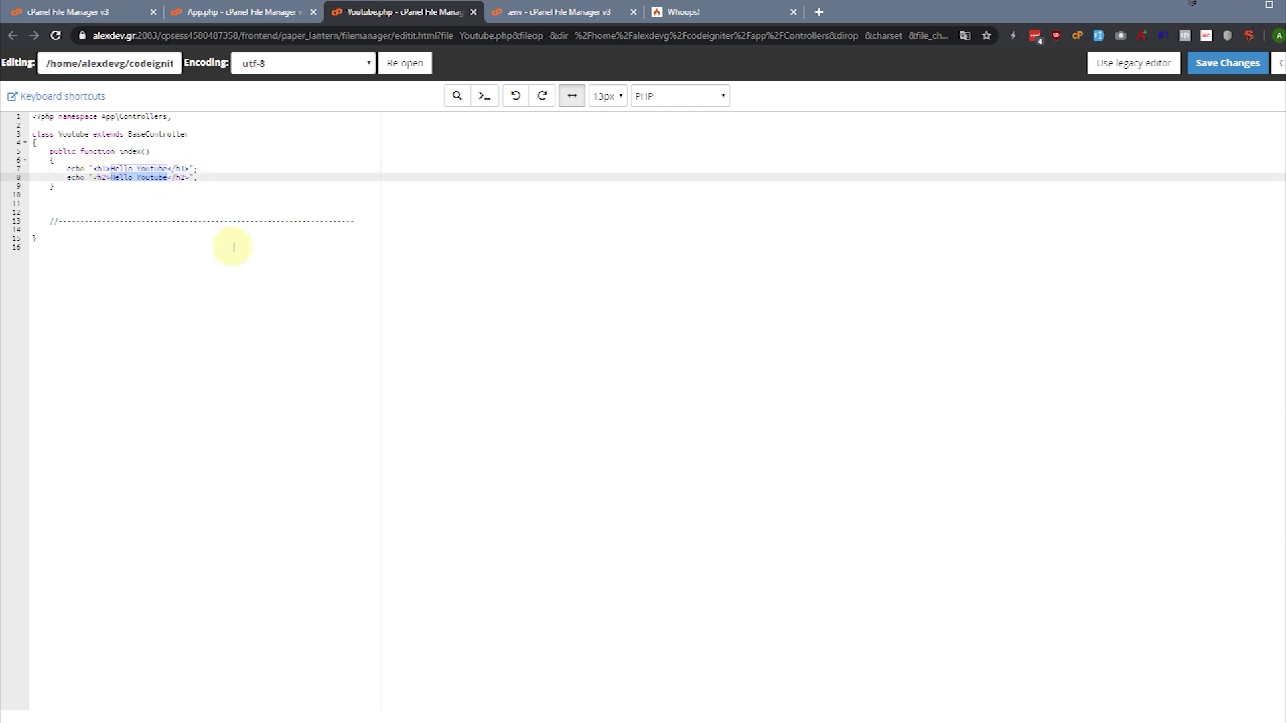
text(Thank)
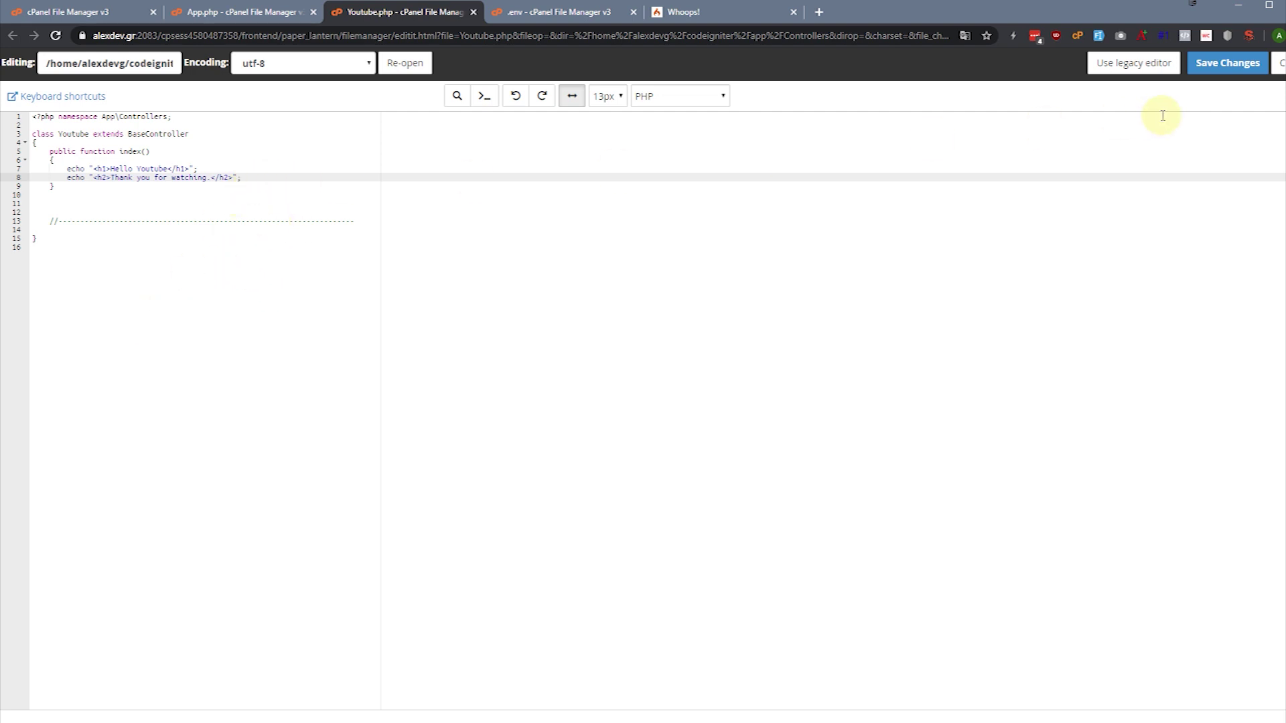
- Save the changes to Youtube.php and reload demo.alexdev.gr/youtube on the live site
click(1246, 67)
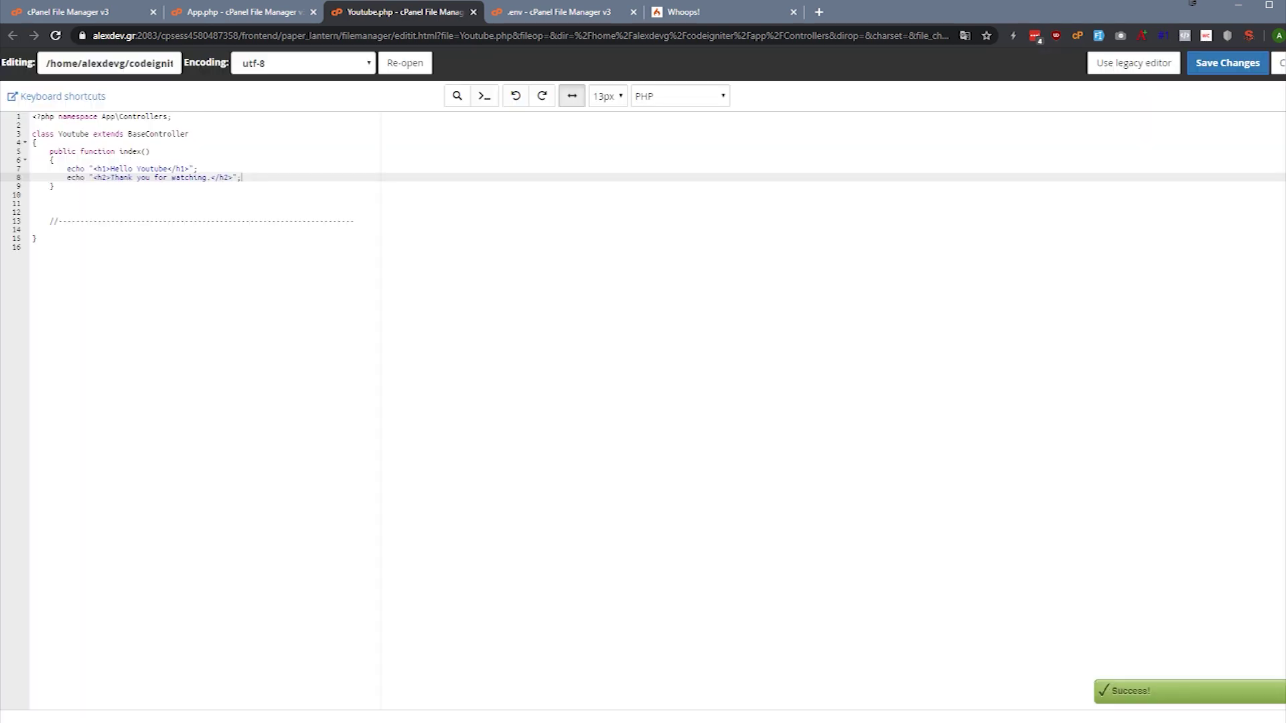
click(523, 12)
click(675, 15)
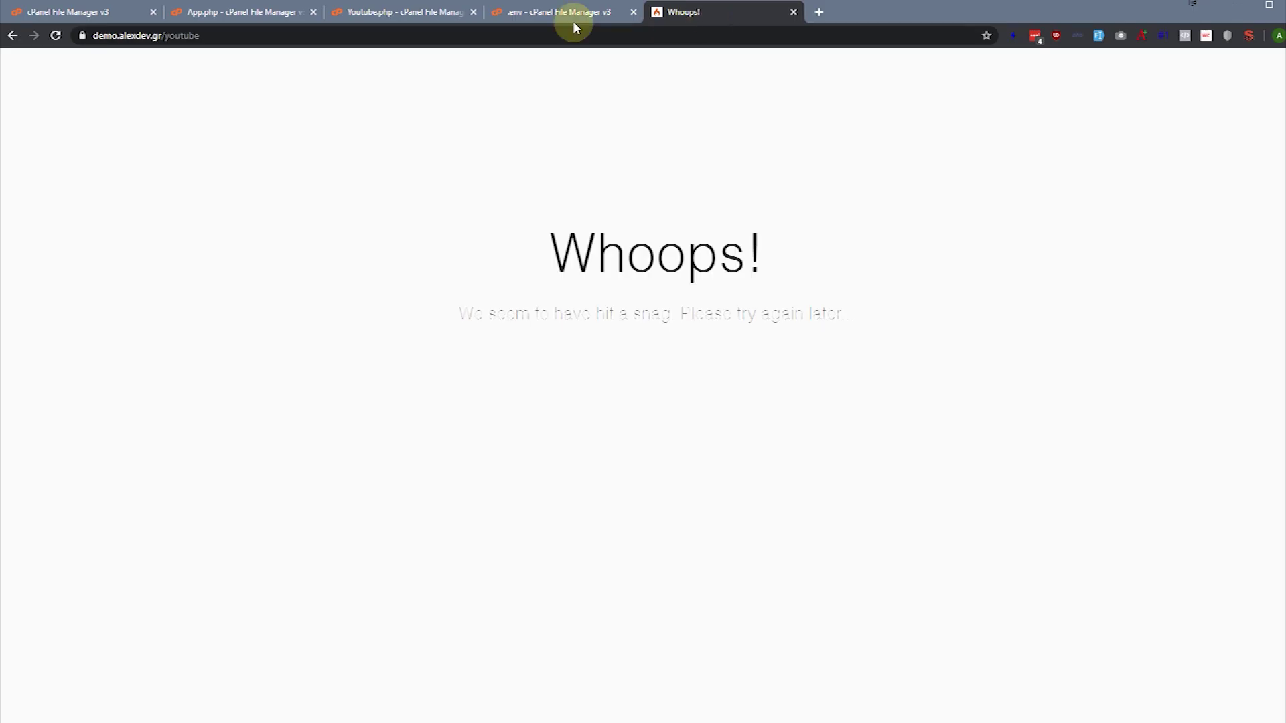
click(55, 36)
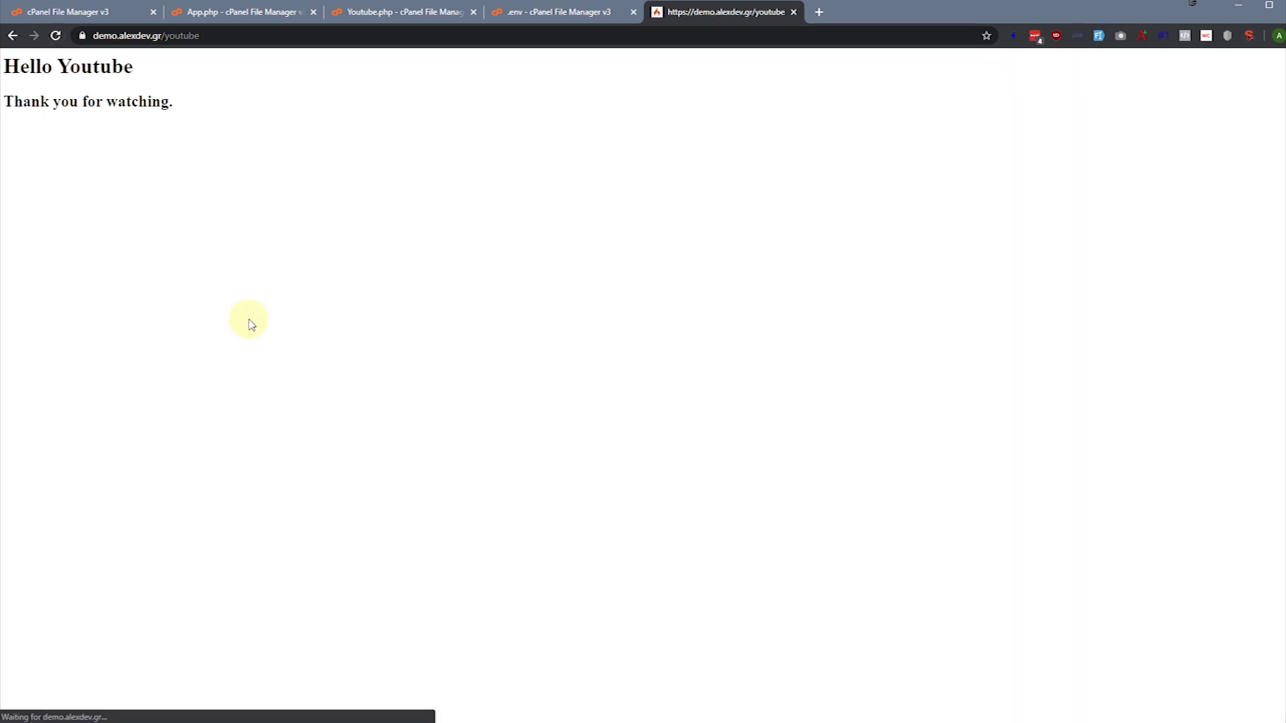